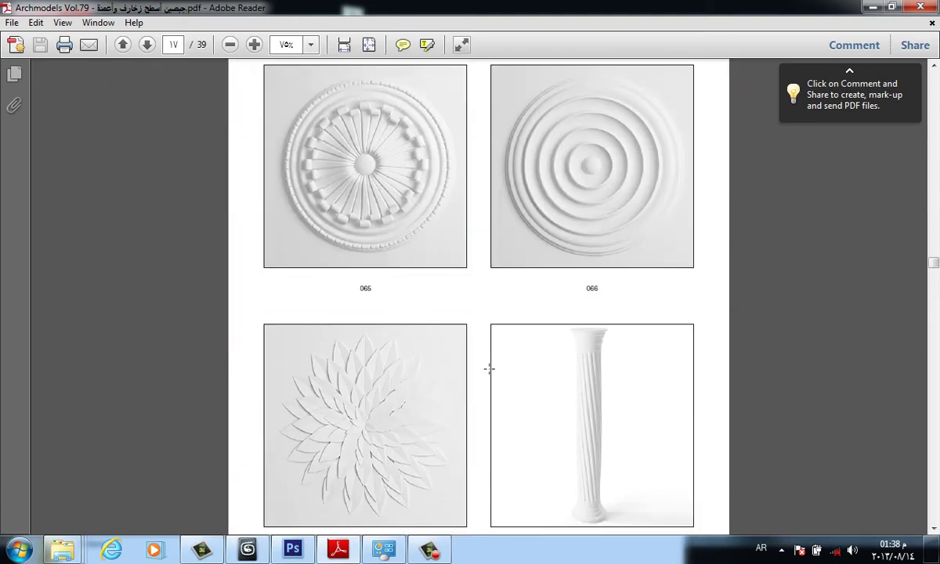
- Examine the ceiling rosettes and columns from model 065 through the column pages of the Archmodels Vol.79 catalogue
{"action": "scroll", "coordinate": [487, 366], "scroll_direction": "down", "scroll_amount": 2}
{"action": "scroll", "coordinate": [352, 374], "scroll_direction": "up", "scroll_amount": 1, "text": "ctrl"}
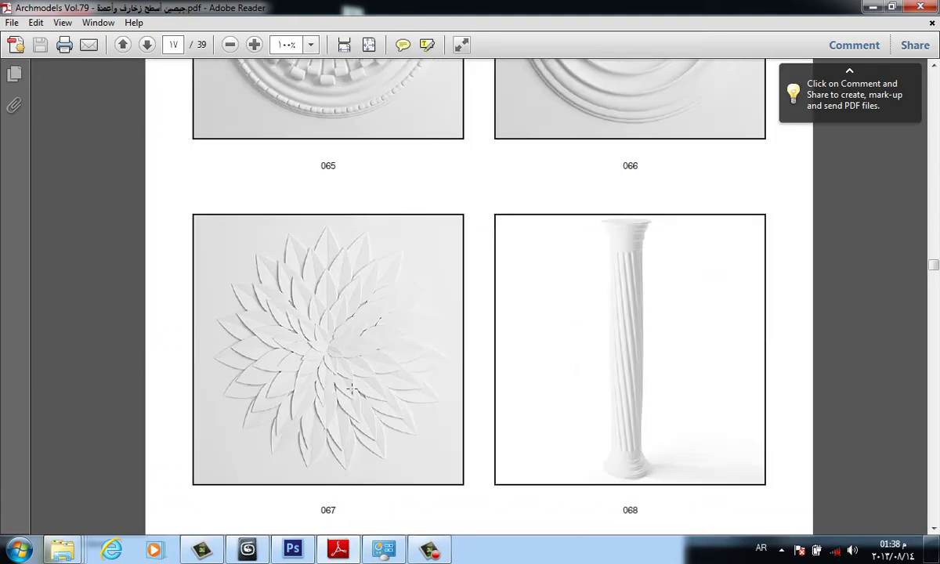
{"action": "scroll", "coordinate": [367, 411], "scroll_direction": "up", "scroll_amount": 6}
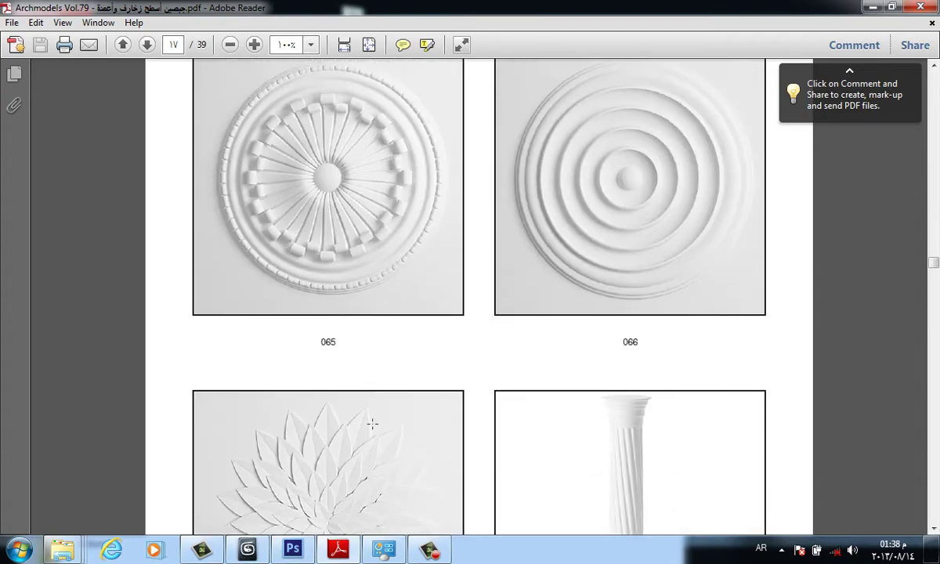
{"action": "scroll", "coordinate": [376, 423], "scroll_direction": "down", "scroll_amount": 15}
{"action": "scroll", "coordinate": [379, 404], "scroll_direction": "down", "scroll_amount": 14}
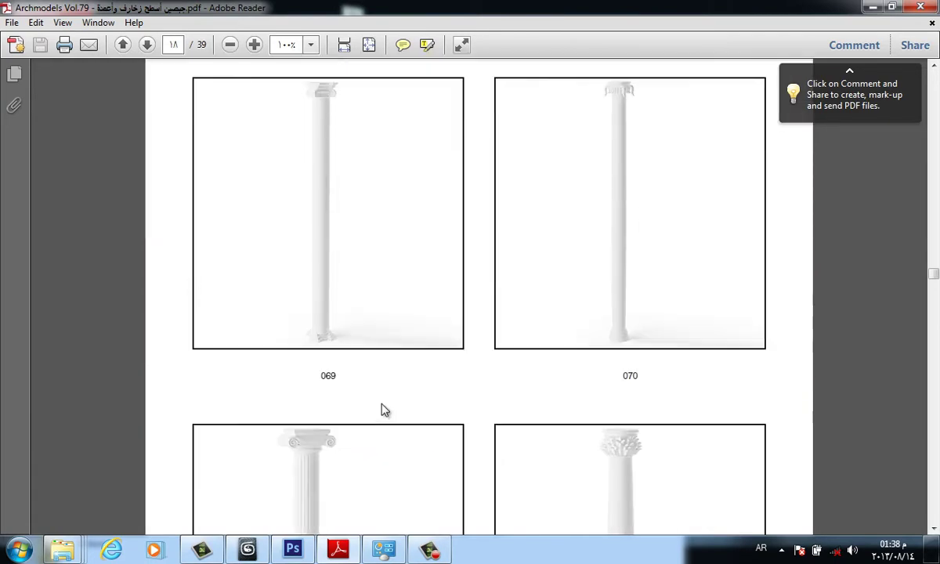
{"action": "scroll", "coordinate": [446, 235], "scroll_direction": "up", "scroll_amount": 2}
{"action": "scroll", "coordinate": [269, 269], "scroll_direction": "up", "scroll_amount": 2, "text": "ctrl"}
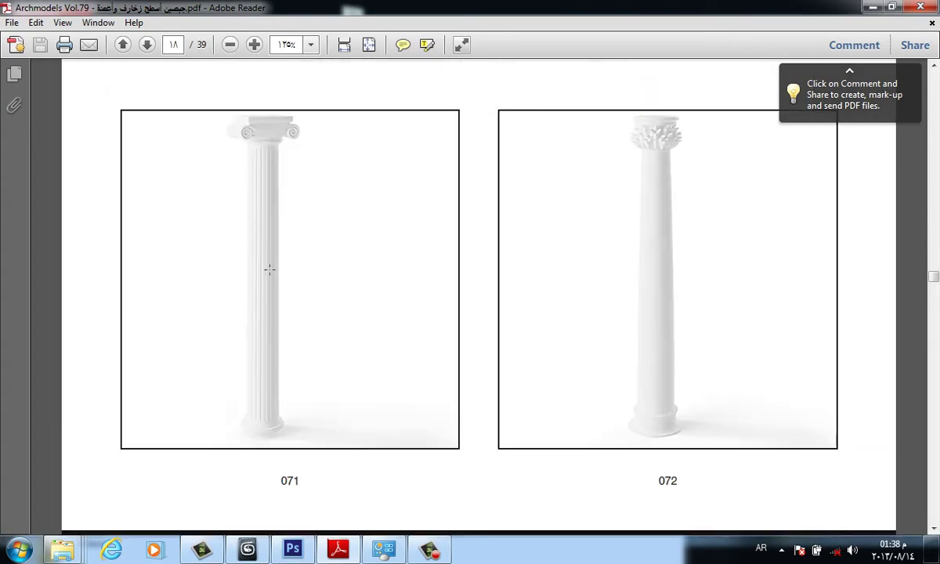
{"action": "left_click_drag", "start_coordinate": [311, 302], "coordinate": [335, 323]}
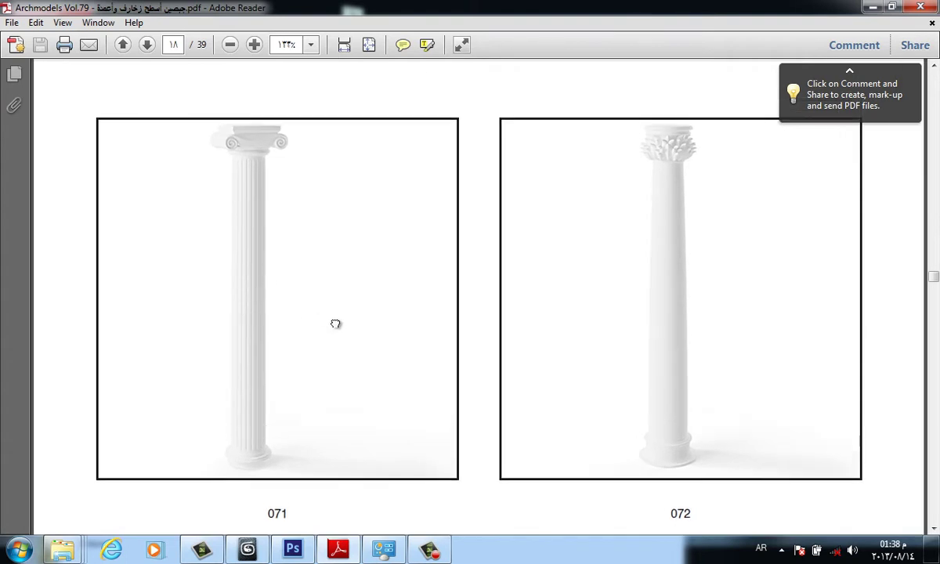
{"action": "scroll", "coordinate": [260, 437], "scroll_direction": "up", "scroll_amount": 1, "text": "ctrl"}
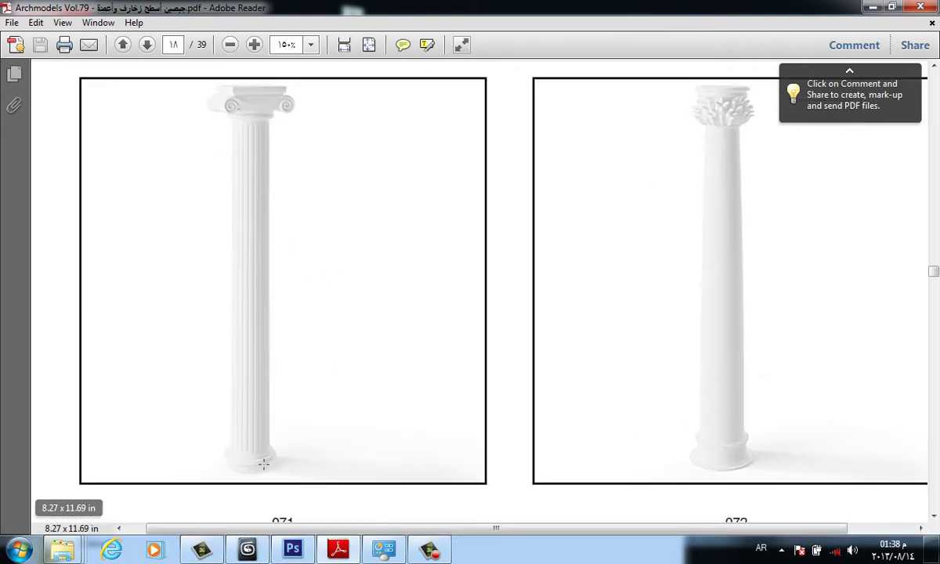
{"action": "scroll", "coordinate": [401, 371], "scroll_direction": "down", "scroll_amount": 5}
{"action": "scroll", "coordinate": [405, 346], "scroll_direction": "down", "scroll_amount": 1, "text": "ctrl"}
{"action": "scroll", "coordinate": [440, 352], "scroll_direction": "down", "scroll_amount": 10}
{"action": "scroll", "coordinate": [452, 350], "scroll_direction": "up", "scroll_amount": 4}
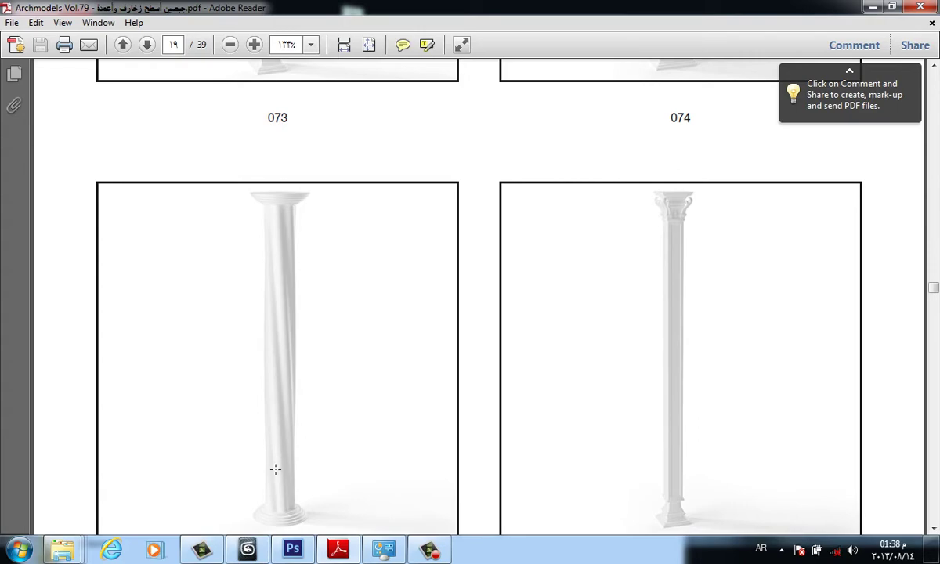
{"action": "scroll", "coordinate": [591, 317], "scroll_direction": "down", "scroll_amount": 15}
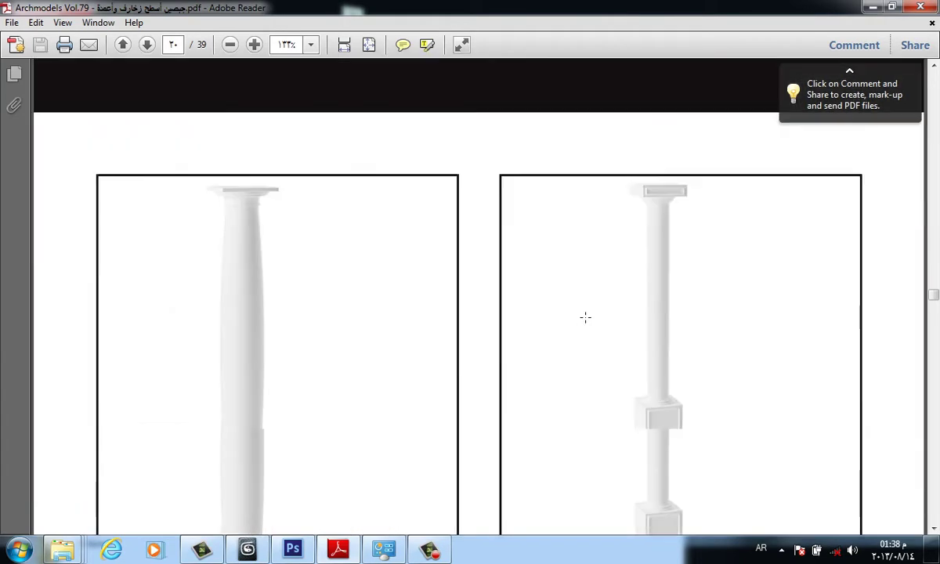
- Look through the floor tile patterns and wooden railings on the following pages of the Archmodels Vol.79 catalogue
{"action": "scroll", "coordinate": [585, 317], "scroll_direction": "down", "scroll_amount": 12}
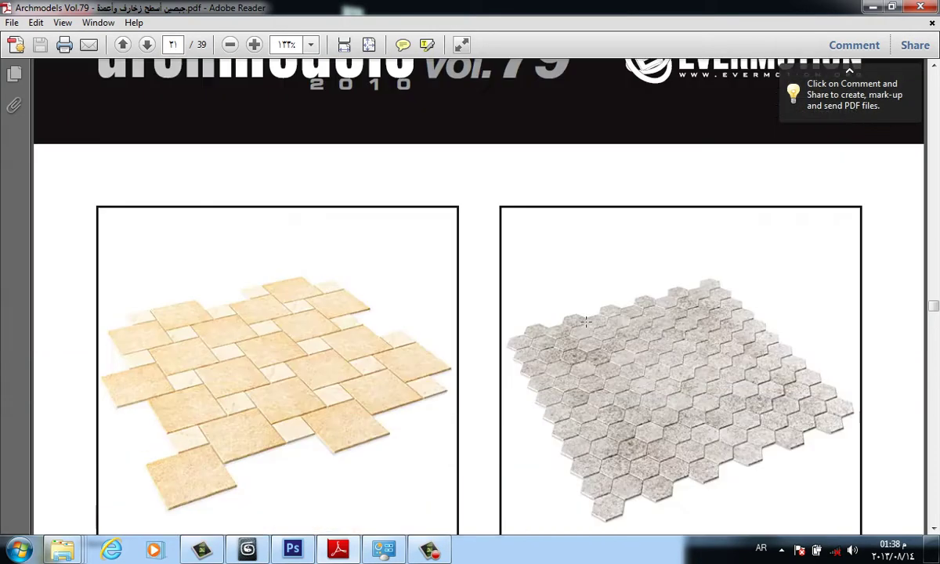
{"action": "scroll", "coordinate": [588, 346], "scroll_direction": "down", "scroll_amount": 4}
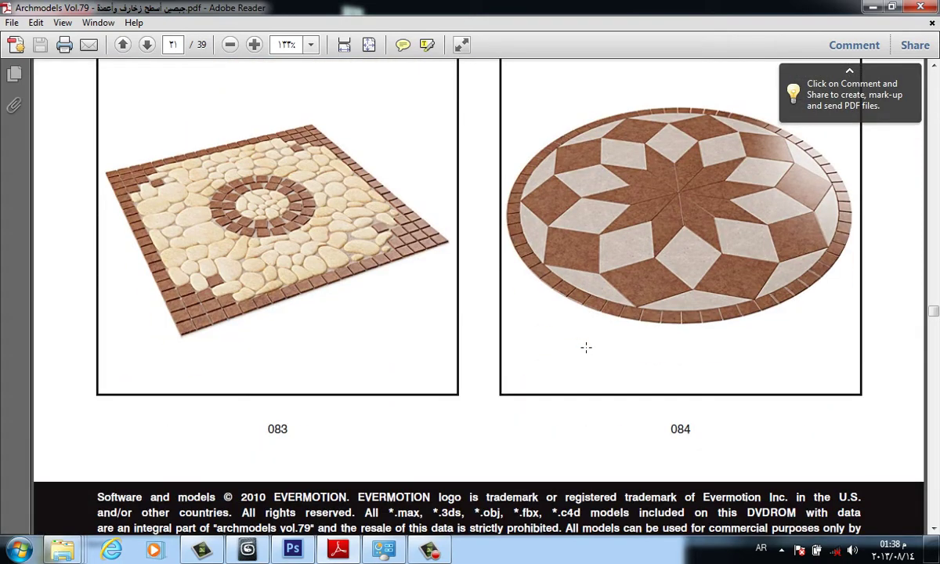
{"action": "scroll", "coordinate": [585, 347], "scroll_direction": "down", "scroll_amount": 1}
{"action": "scroll", "coordinate": [585, 346], "scroll_direction": "up", "scroll_amount": 3}
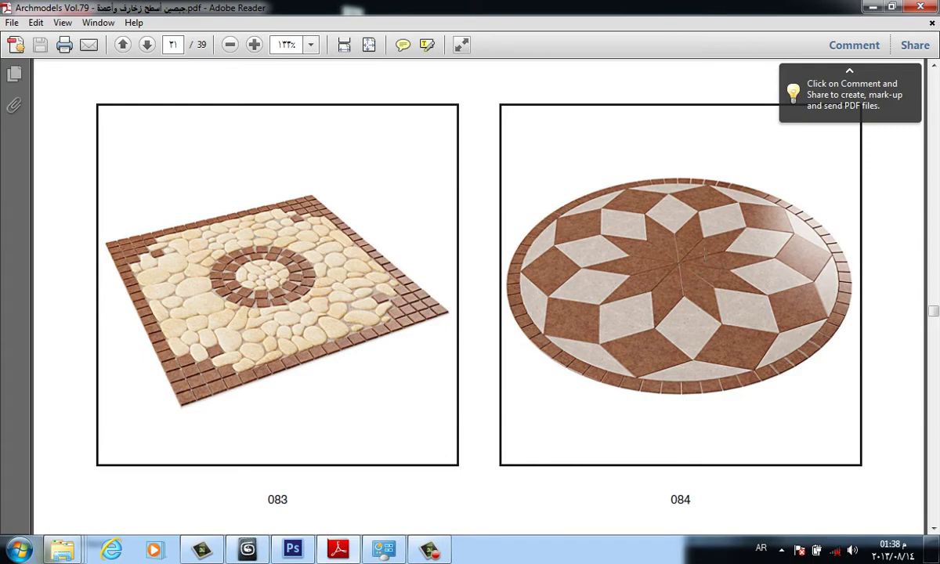
{"action": "scroll", "coordinate": [701, 236], "scroll_direction": "down", "scroll_amount": 15}
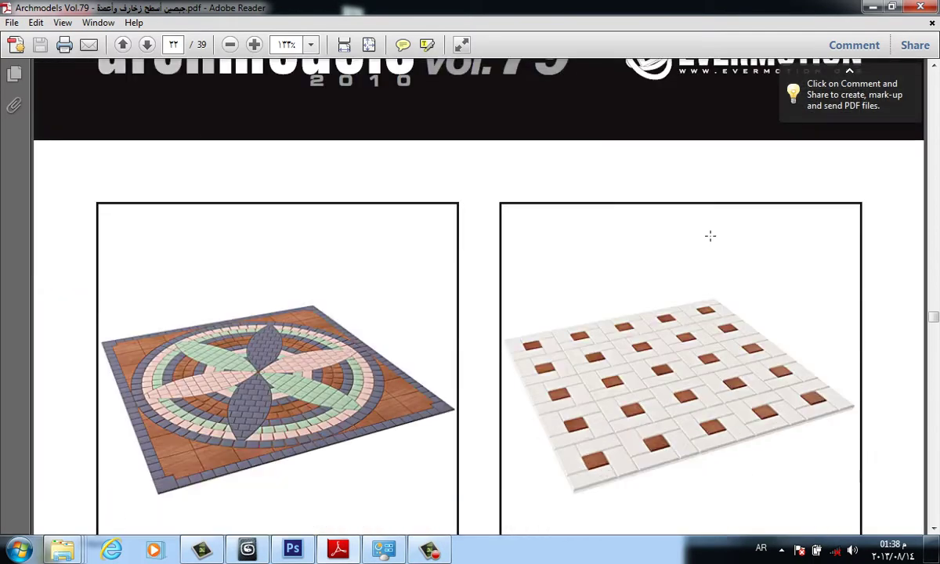
{"action": "scroll", "coordinate": [709, 231], "scroll_direction": "down", "scroll_amount": 15}
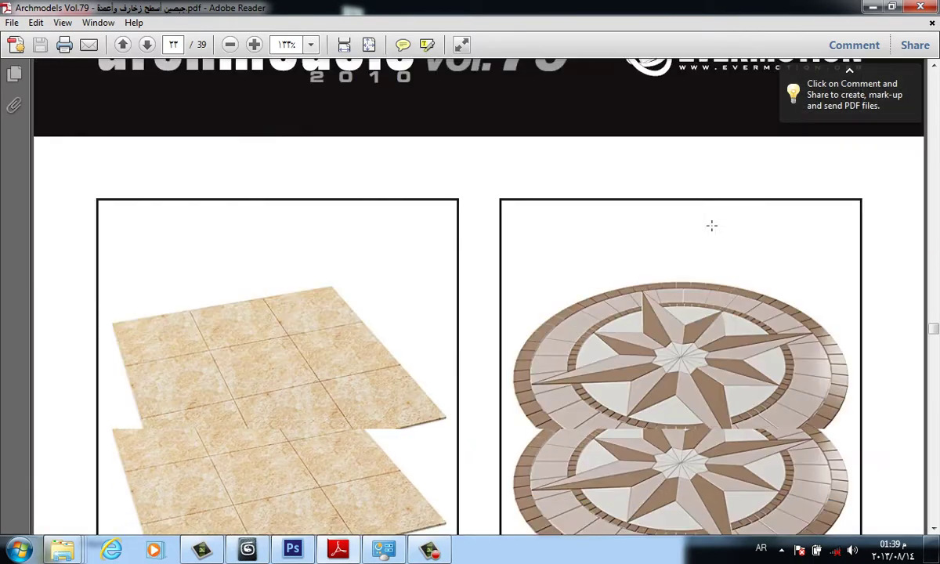
{"action": "scroll", "coordinate": [701, 228], "scroll_direction": "down", "scroll_amount": 15}
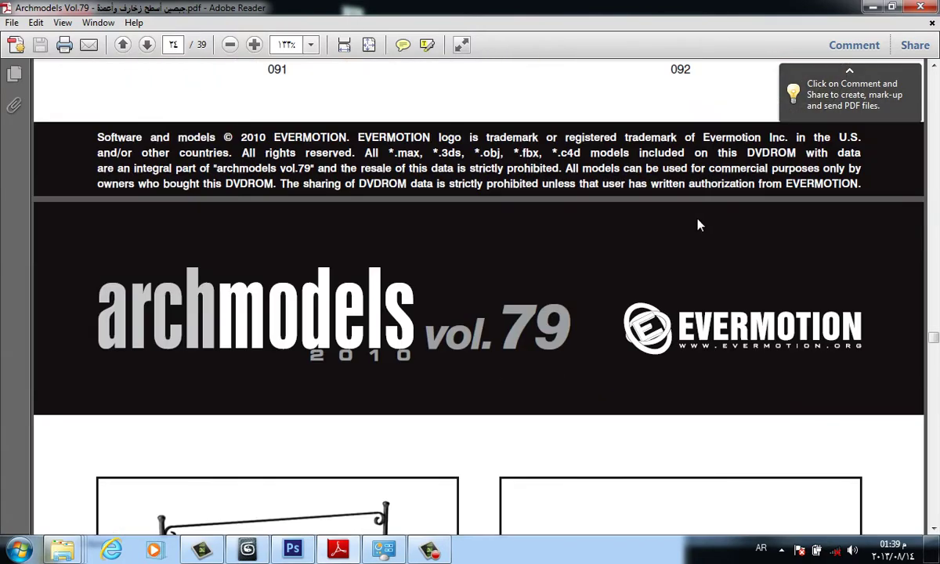
{"action": "scroll", "coordinate": [699, 225], "scroll_direction": "up", "scroll_amount": 6}
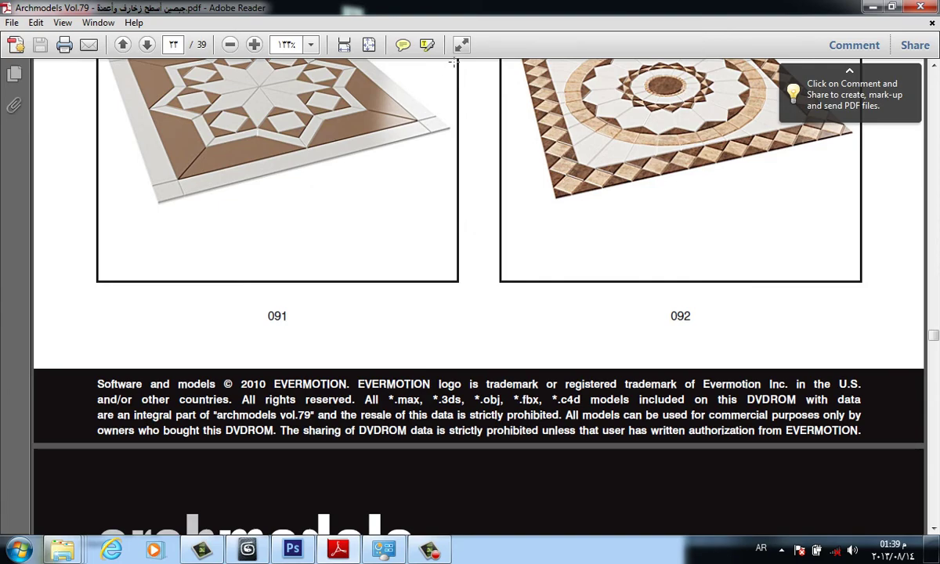
{"action": "scroll", "coordinate": [445, 65], "scroll_direction": "down", "scroll_amount": 15}
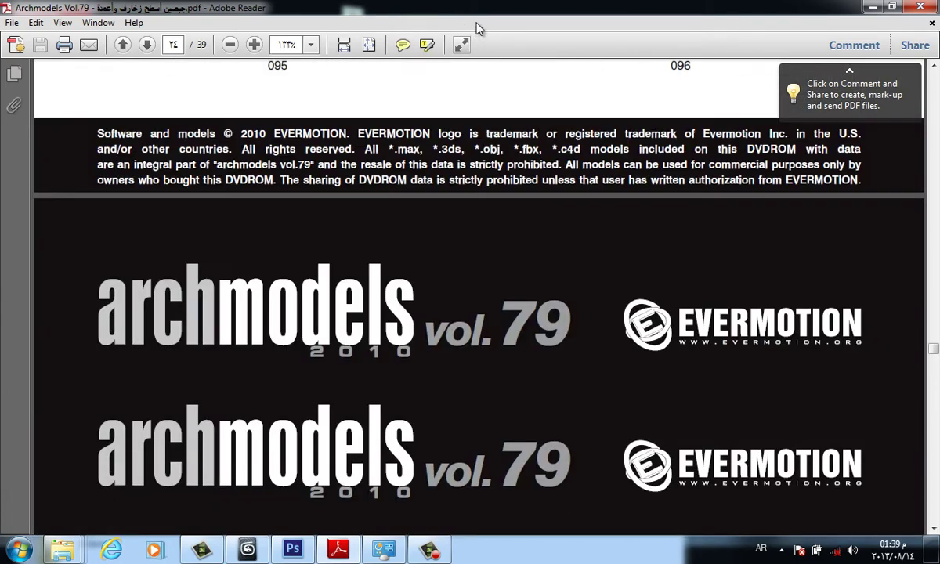
{"action": "scroll", "coordinate": [566, 217], "scroll_direction": "down", "scroll_amount": 20}
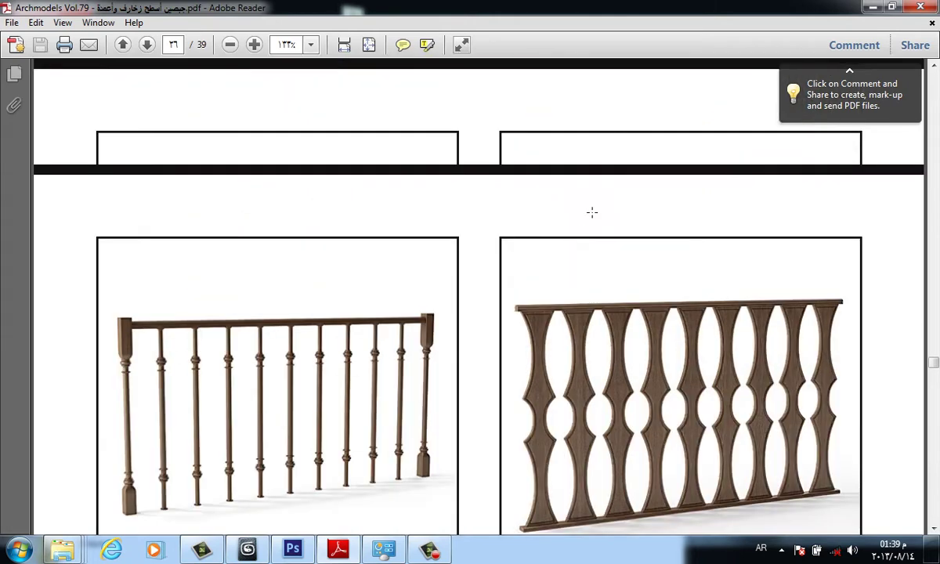
{"action": "scroll", "coordinate": [592, 212], "scroll_direction": "up", "scroll_amount": 1}
- Minimize the PDF catalogue and the mosque pictures folder, and switch to 3ds Max
{"action": "left_click", "coordinate": [874, 7]}
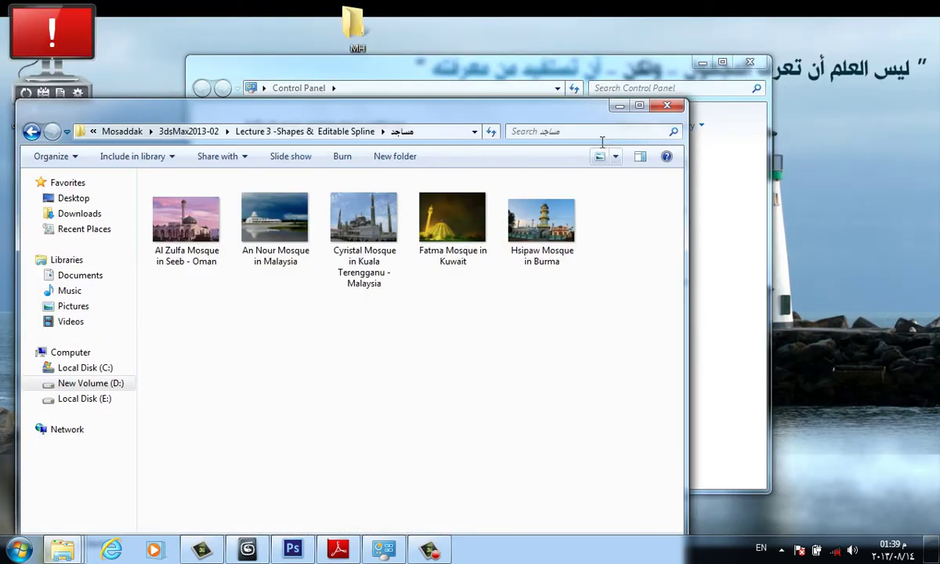
{"action": "left_click", "coordinate": [619, 105]}
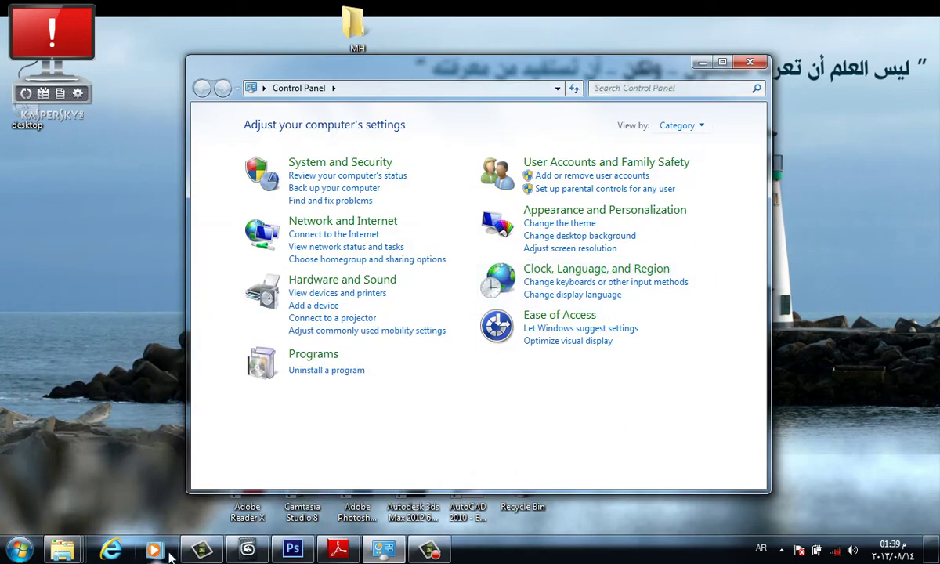
{"action": "left_click", "coordinate": [246, 548]}
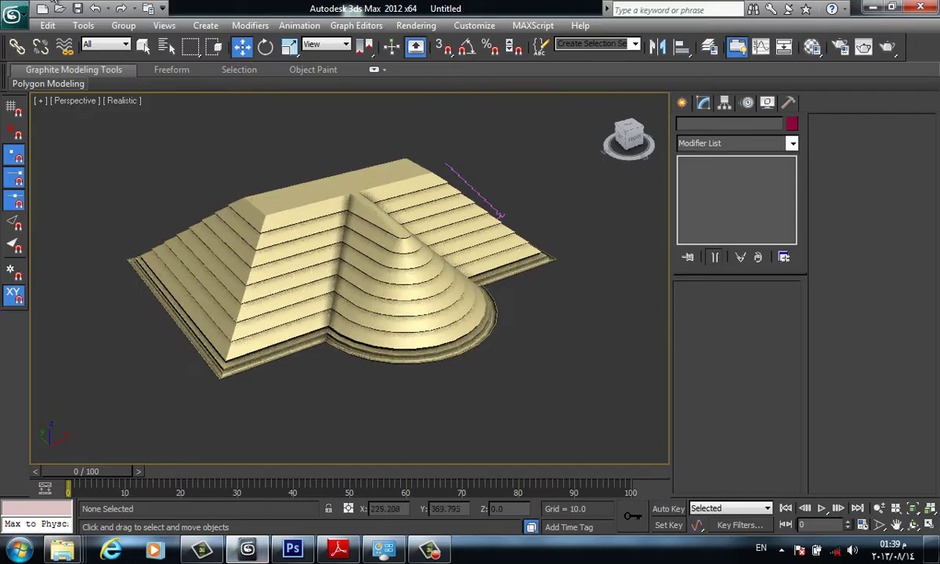
- Reset the scene and maximize the Perspective viewport
{"action": "left_click", "coordinate": [15, 14]}
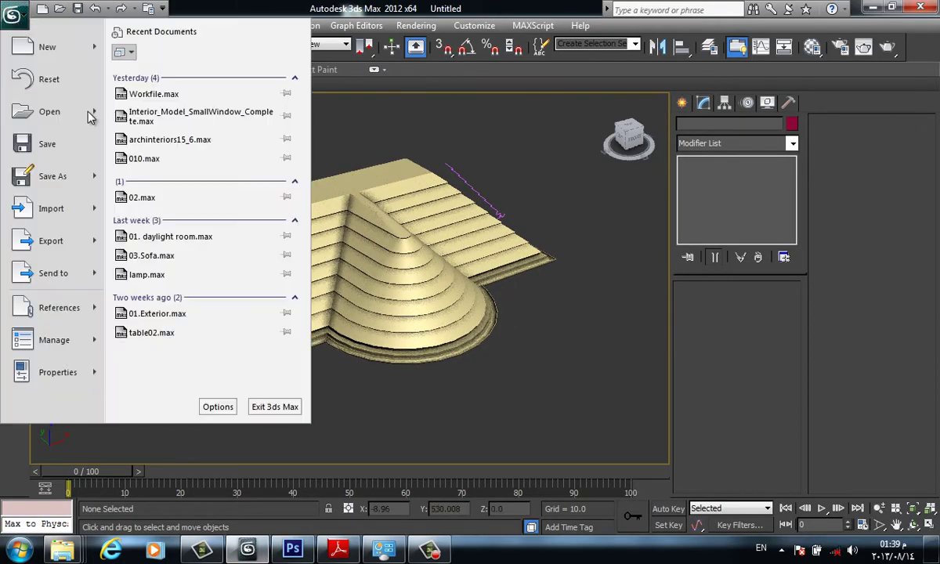
{"action": "left_click", "coordinate": [48, 79]}
{"action": "left_click", "coordinate": [481, 329]}
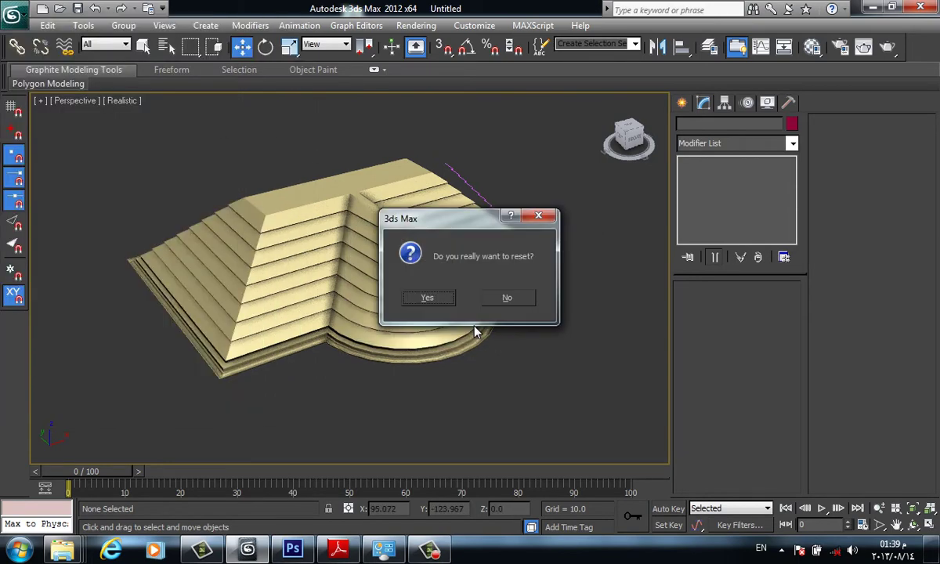
{"action": "left_click", "coordinate": [427, 298]}
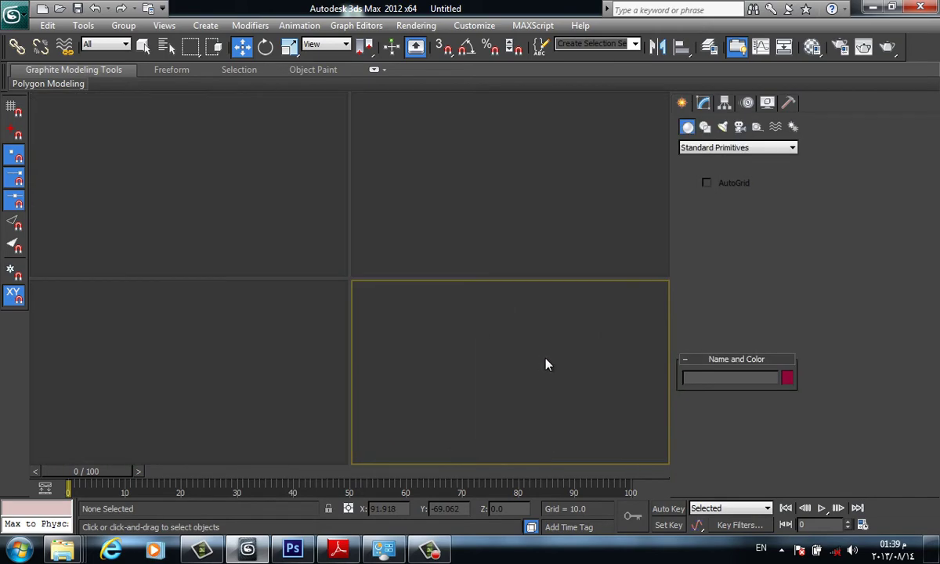
{"action": "key", "text": "alt+w"}
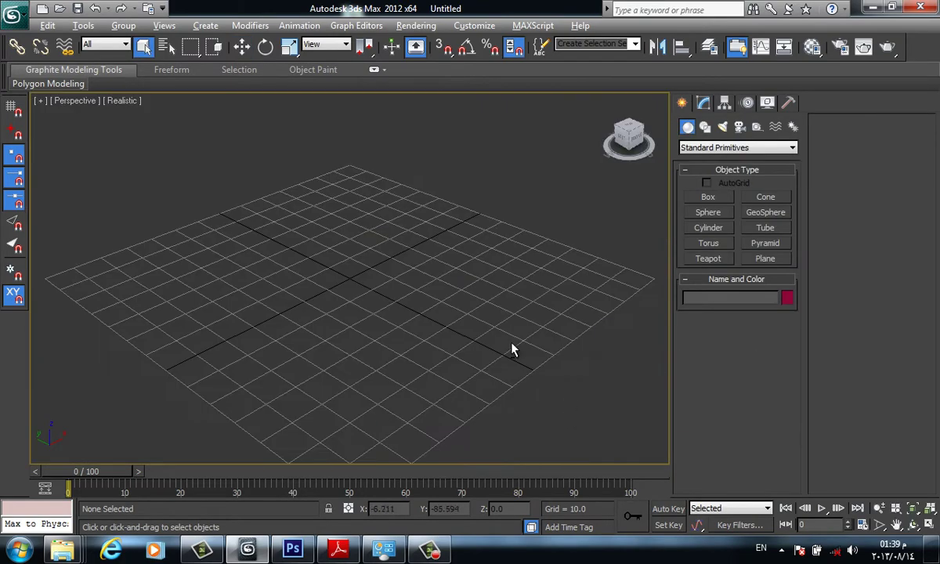
{"action": "mouse_move", "coordinate": [438, 281]}
{"action": "middle_mouse_down"}
{"action": "mouse_move", "coordinate": [434, 254]}
{"action": "mouse_move", "coordinate": [436, 265]}
{"action": "middle_mouse_up"}
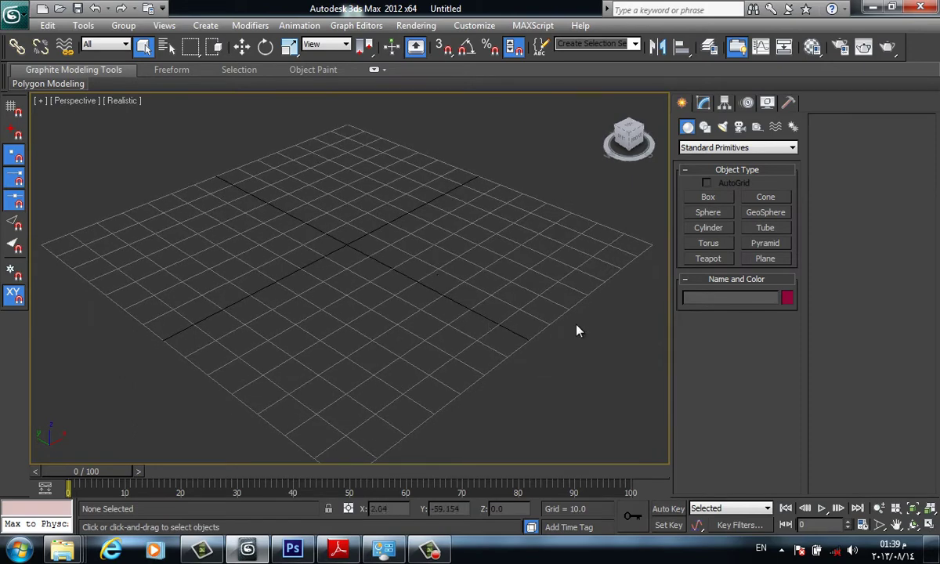
{"action": "key", "text": "alt+shift"}
- Switch to the open file window showing the author's folder on New Volume (D:) and open its 2013 subfolder
{"action": "mouse_move", "coordinate": [62, 550]}
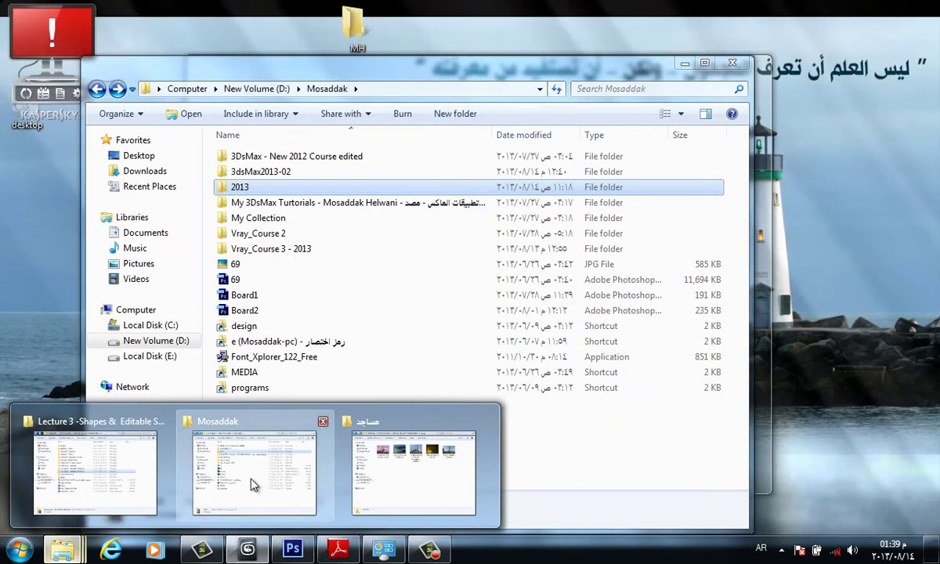
{"action": "left_click", "coordinate": [252, 484]}
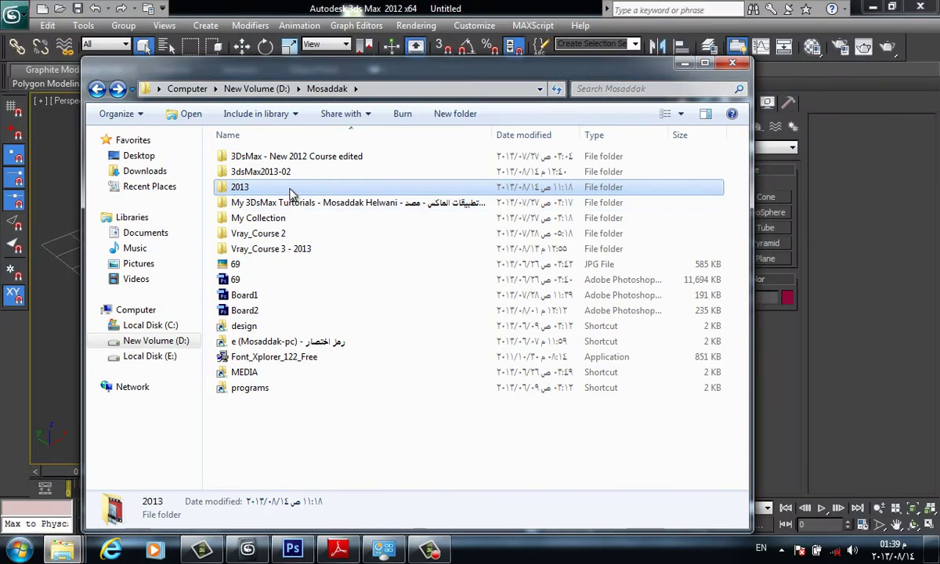
{"action": "double_click", "coordinate": [289, 190]}
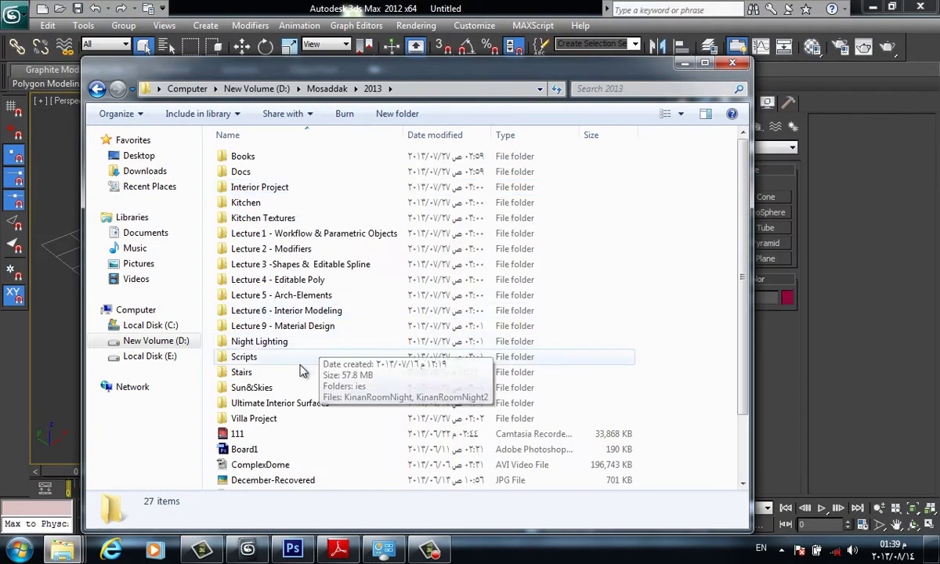
{"action": "scroll", "coordinate": [290, 377], "scroll_direction": "down", "scroll_amount": 2}
{"action": "scroll", "coordinate": [286, 337], "scroll_direction": "up", "scroll_amount": 2}
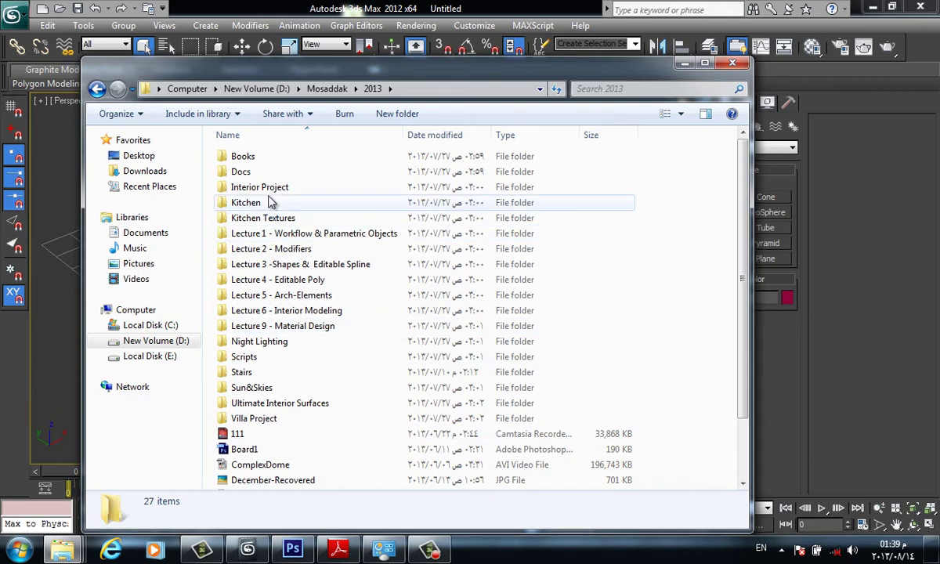
{"action": "key", "text": "BackSpace"}
{"action": "key", "text": "Up"}
{"action": "key", "text": "Return"}
{"action": "key", "text": "Down"}
{"action": "key", "text": "Down"}
{"action": "key", "text": "Down"}
{"action": "key", "text": "Down"}
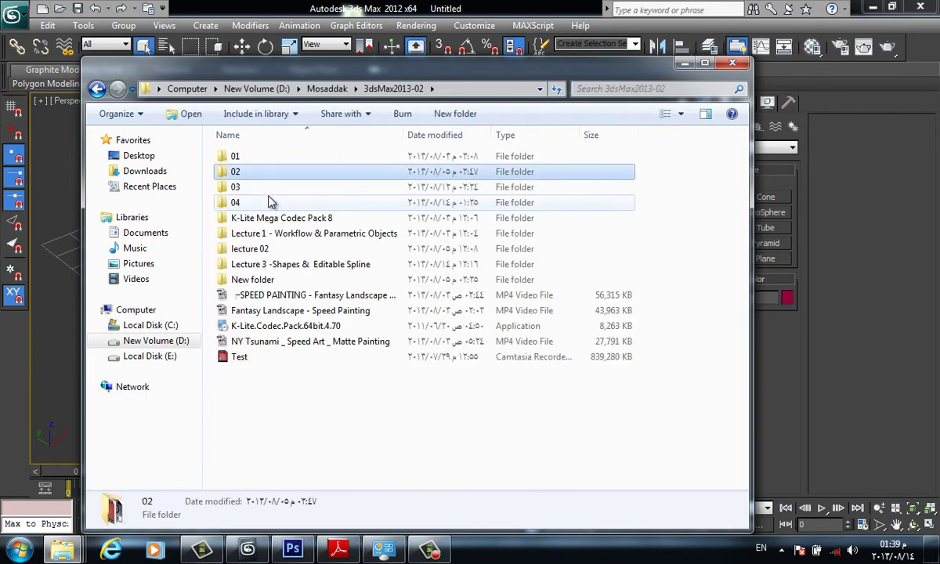
{"action": "key", "text": "BackSpace"}
{"action": "key", "text": "Down"}
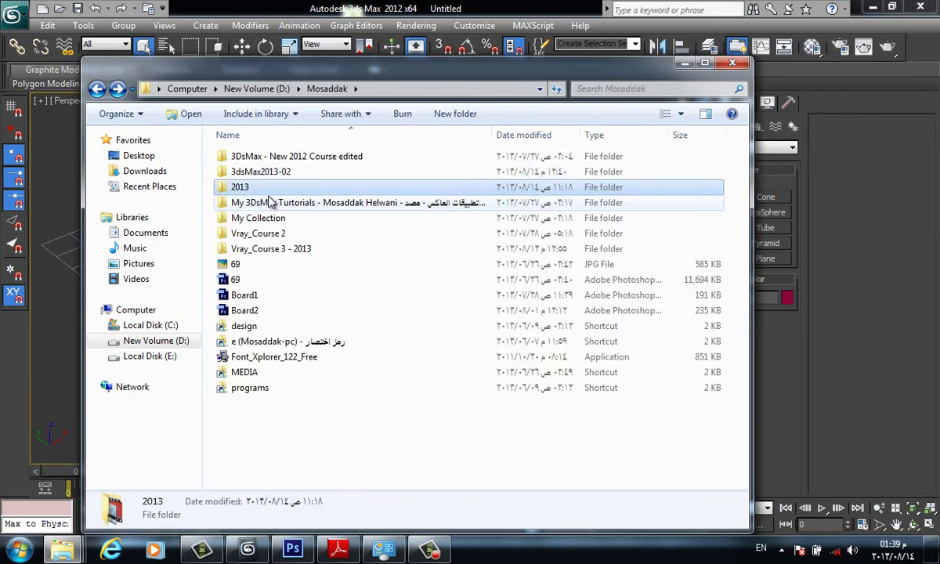
{"action": "key", "text": "Return"}
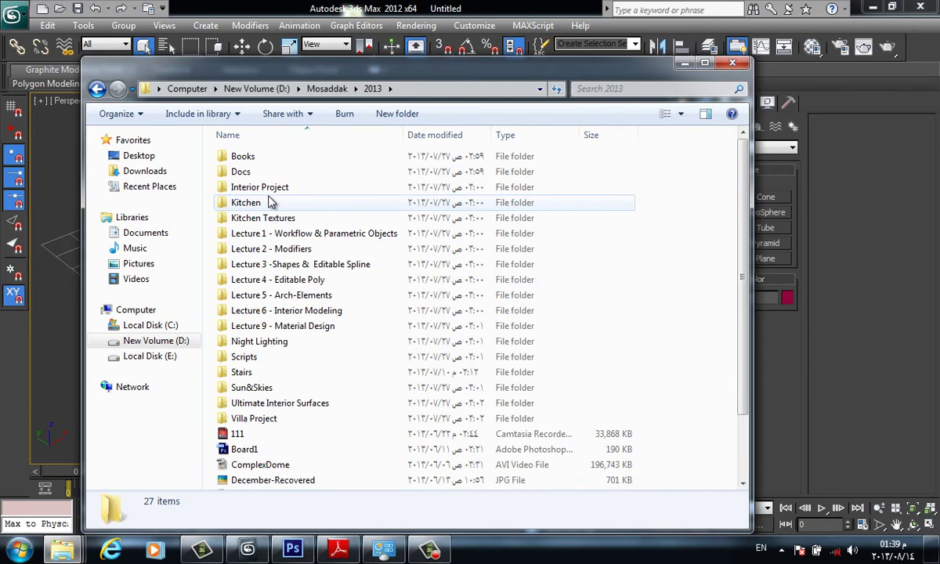
- Open the "Lecture 3 -Shapes & Editable Spline" folder inside the 2013 folder
{"action": "key", "text": "Down"}
{"action": "key", "text": "Down"}
{"action": "key", "text": "Down"}
{"action": "key", "text": "Down"}
{"action": "key", "text": "Down"}
{"action": "key", "text": "Down"}
{"action": "key", "text": "Down"}
{"action": "key", "text": "Down"}
{"action": "key", "text": "Return"}
- Look through the font files in the Ornament Fonts folder and return to the Lecture 3 folder
{"action": "key", "text": "Down"}
{"action": "key", "text": "Return"}
{"action": "key", "text": "Down"}
{"action": "key", "text": "Down"}
{"action": "key", "text": "Down"}
{"action": "key", "text": "Down"}
{"action": "key", "text": "Down"}
{"action": "key", "text": "Down"}
{"action": "key", "text": "Down"}
{"action": "key", "text": "Down"}
{"action": "key", "text": "Down"}
{"action": "key", "text": "Down"}
{"action": "key", "text": "Down"}
{"action": "key", "text": "Down"}
{"action": "key", "text": "Down"}
{"action": "key", "text": "Down"}
{"action": "key", "text": "Down"}
{"action": "key", "text": "Down"}
{"action": "key", "text": "Down"}
{"action": "key", "text": "Down"}
{"action": "key", "text": "Down"}
{"action": "key", "text": "Down"}
{"action": "key", "text": "Down"}
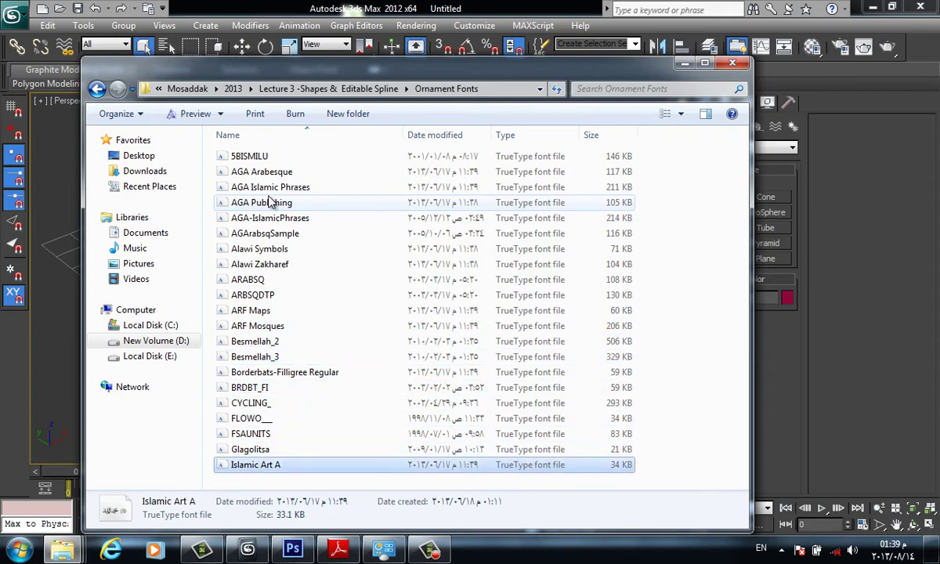
{"action": "key", "text": "BackSpace"}
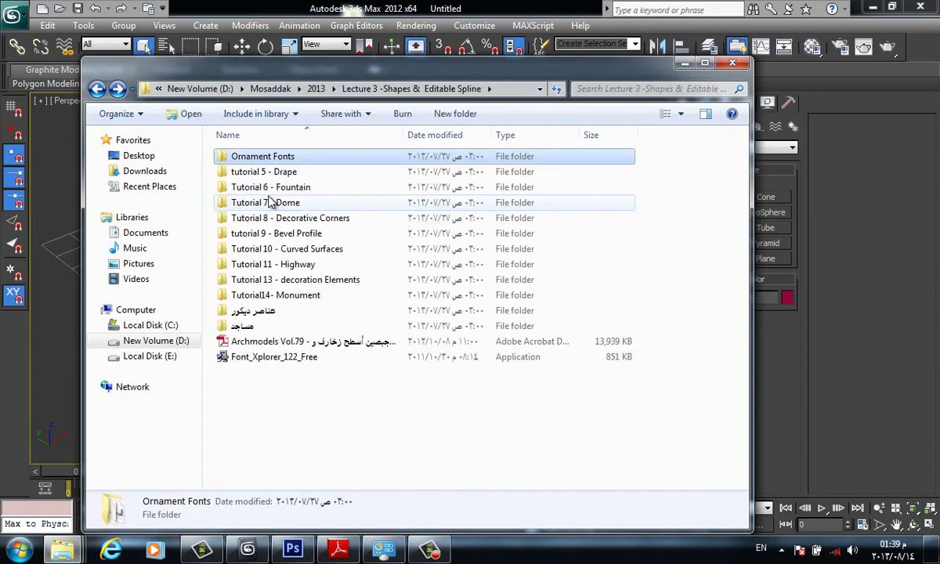
- Run the Font_Xplorer_122_Free installer from the Lecture 3 folder
{"action": "key", "text": "Down"}
{"action": "key", "text": "Down"}
{"action": "key", "text": "Down"}
{"action": "key", "text": "Down"}
{"action": "key", "text": "Down"}
{"action": "key", "text": "Down"}
{"action": "key", "text": "Down"}
{"action": "key", "text": "Down"}
{"action": "key", "text": "Down"}
{"action": "key", "text": "Down"}
{"action": "key", "text": "Down"}
{"action": "key", "text": "Down"}
{"action": "key", "text": "Down"}
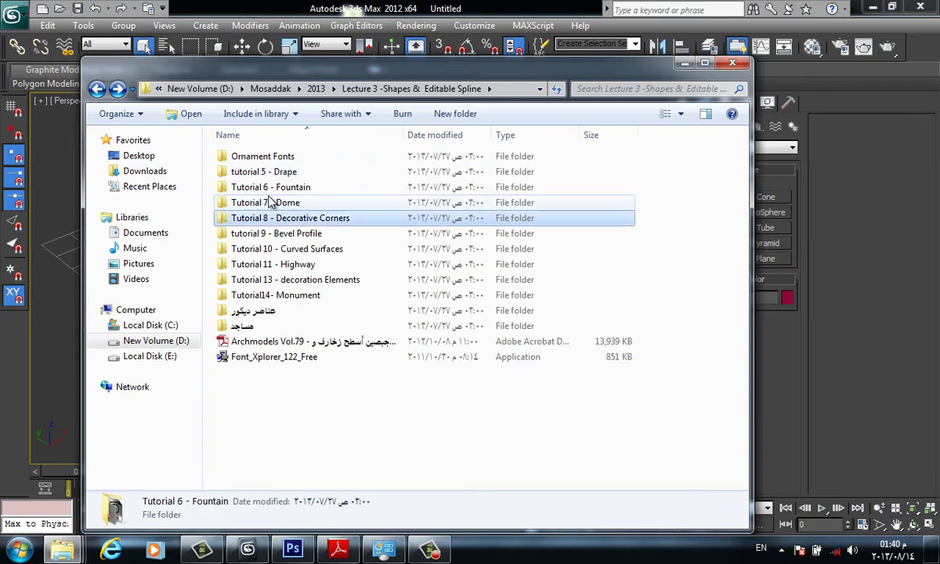
{"action": "double_click", "coordinate": [320, 358]}
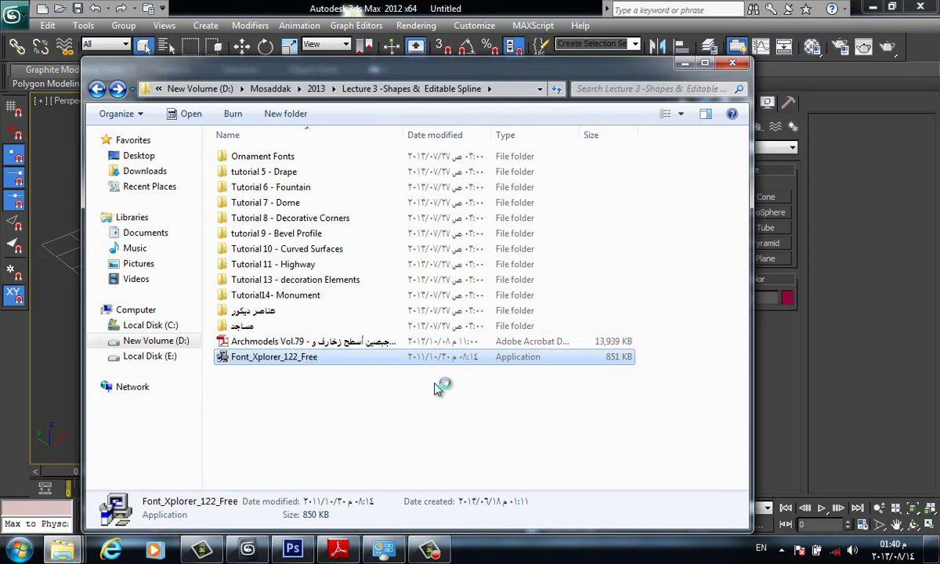
- Create a Text spline reading "MAX Text" at size 100 in the Perspective viewport and hide the grid
{"action": "left_click_drag", "start_coordinate": [587, 75], "coordinate": [496, 130]}
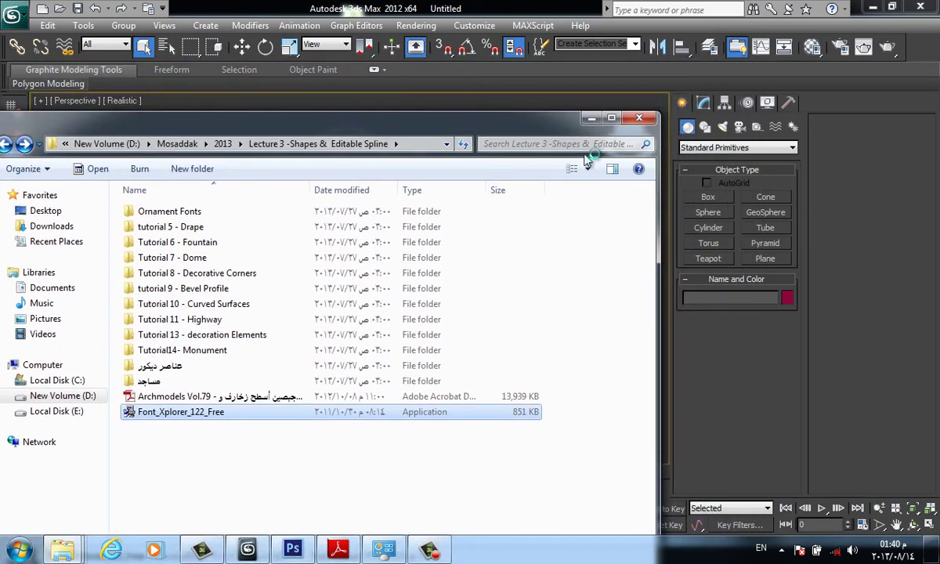
{"action": "left_click", "coordinate": [705, 128]}
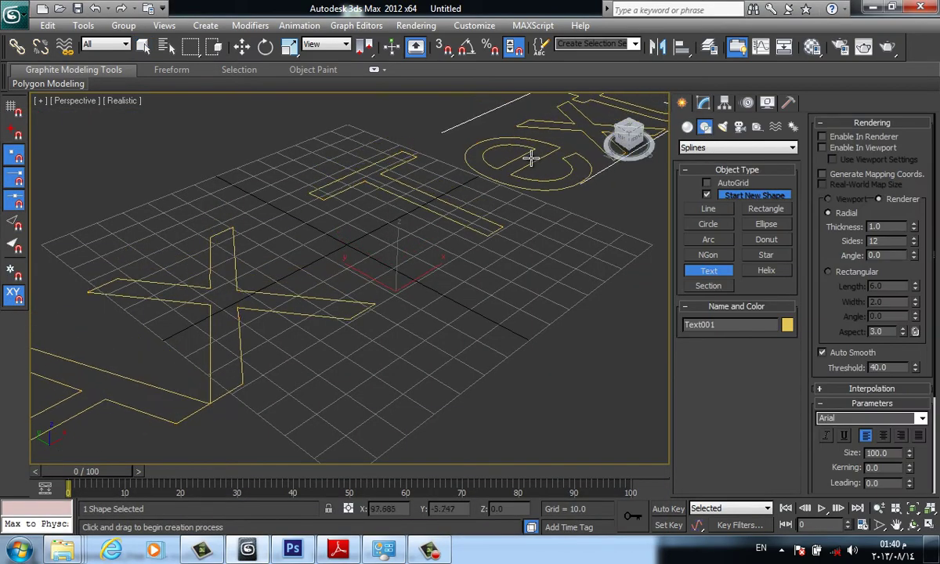
{"action": "scroll", "coordinate": [531, 249], "scroll_direction": "down", "scroll_amount": 5}
{"action": "scroll", "coordinate": [368, 302], "scroll_direction": "up", "scroll_amount": 3}
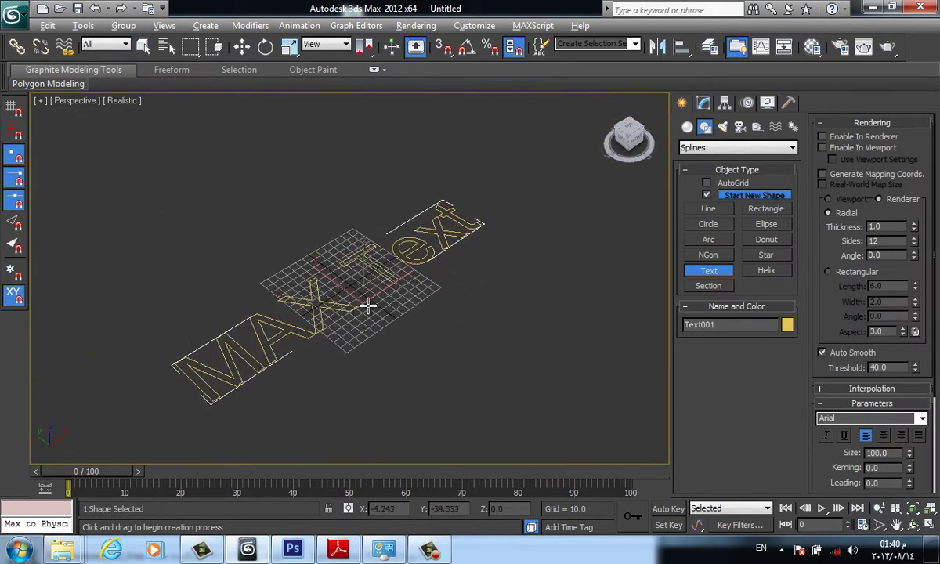
{"action": "middle_click_drag", "start_coordinate": [368, 302], "coordinate": [371, 316], "text": "alt"}
{"action": "key", "text": "g"}
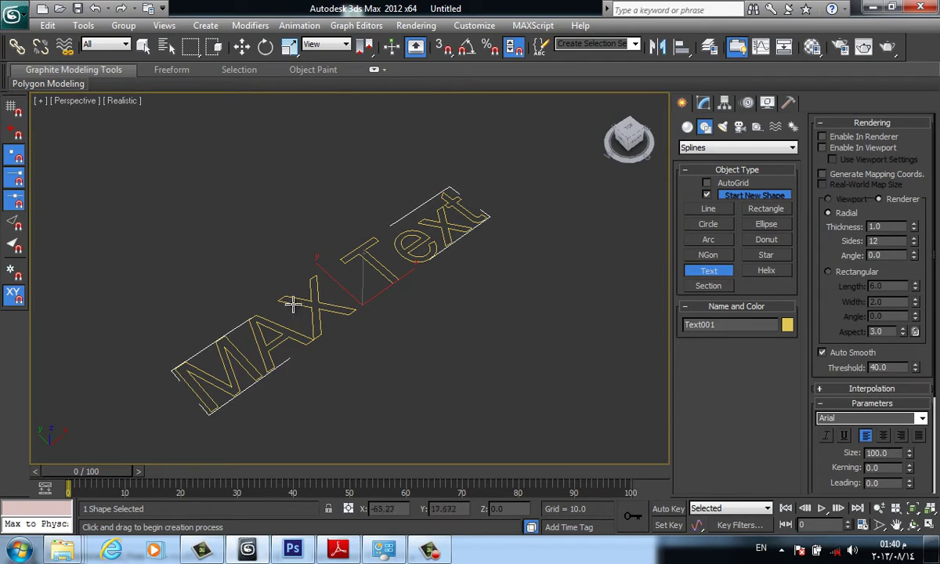
{"action": "middle_click_drag", "start_coordinate": [357, 279], "coordinate": [366, 272]}
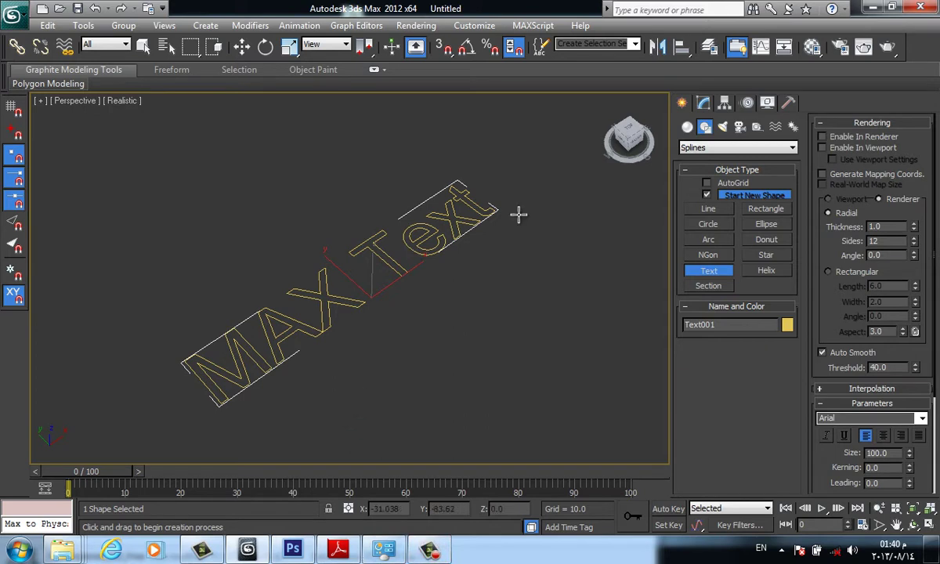
{"action": "mouse_move", "coordinate": [75, 553]}
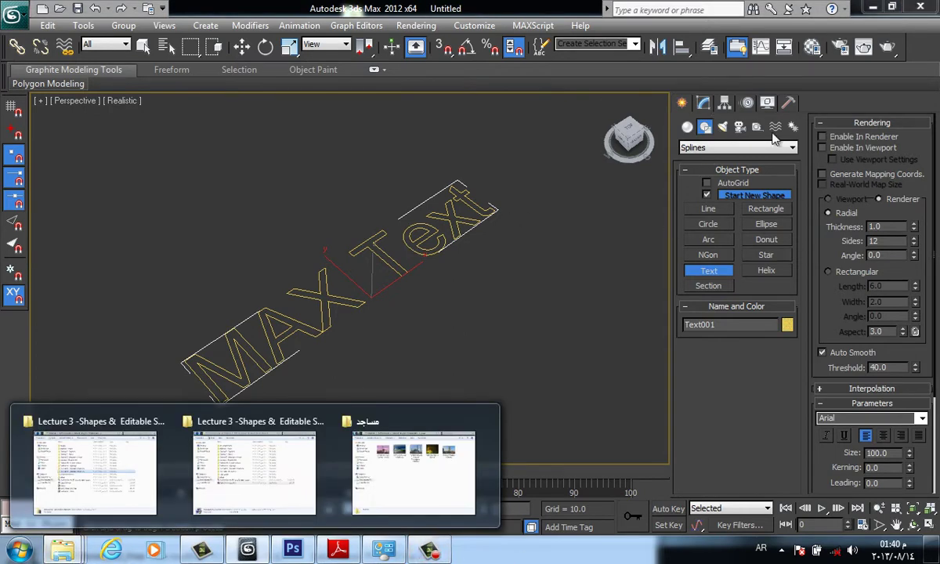
- Search the font list of the MAX Text shape for fonts beginning with "aga"
{"action": "left_click", "coordinate": [703, 103]}
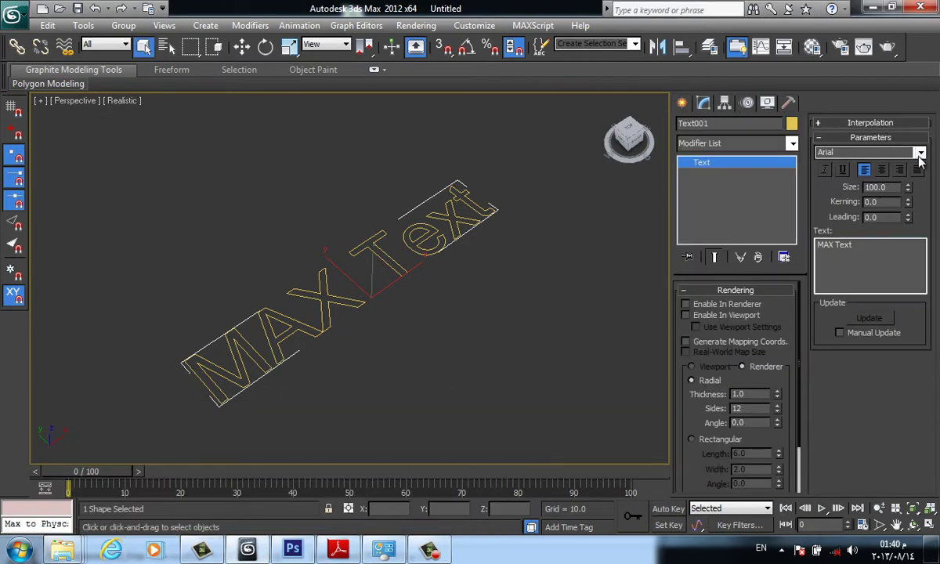
{"action": "left_click", "coordinate": [920, 153]}
{"action": "scroll", "coordinate": [923, 206], "scroll_direction": "up", "scroll_amount": 3}
{"action": "left_click_drag", "start_coordinate": [923, 205], "coordinate": [925, 160]}
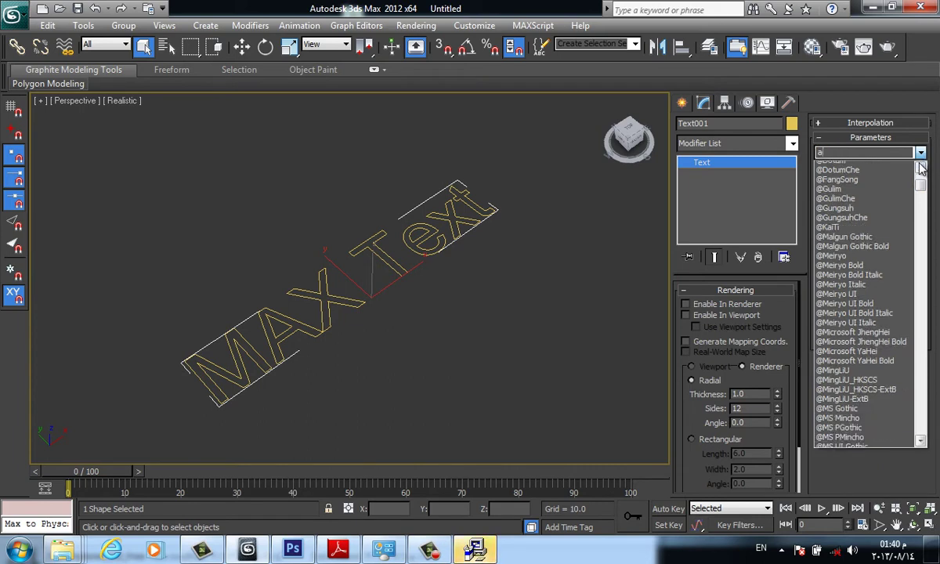
{"action": "type", "text": "aga"}
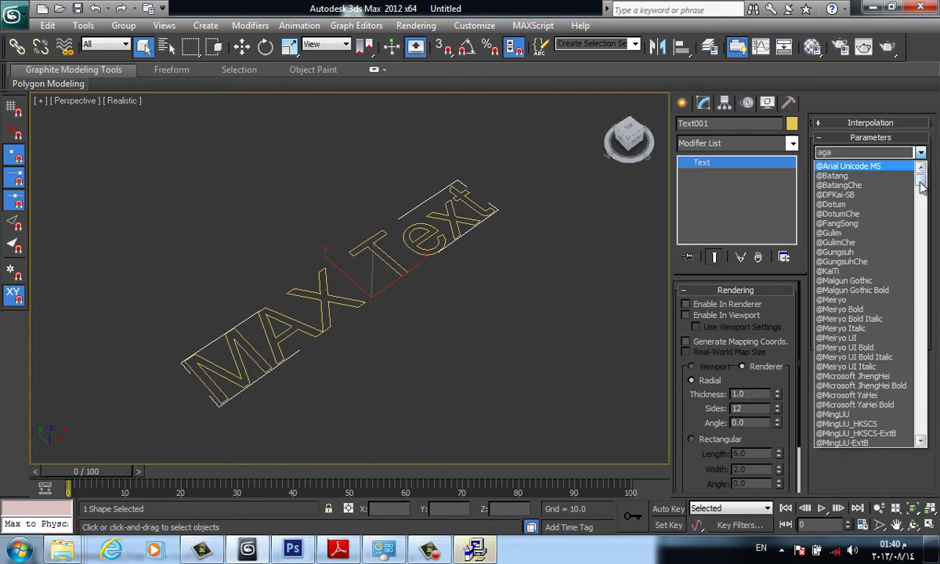
{"action": "key", "text": "BackSpace"}
{"action": "left_click_drag", "start_coordinate": [921, 204], "coordinate": [921, 176]}
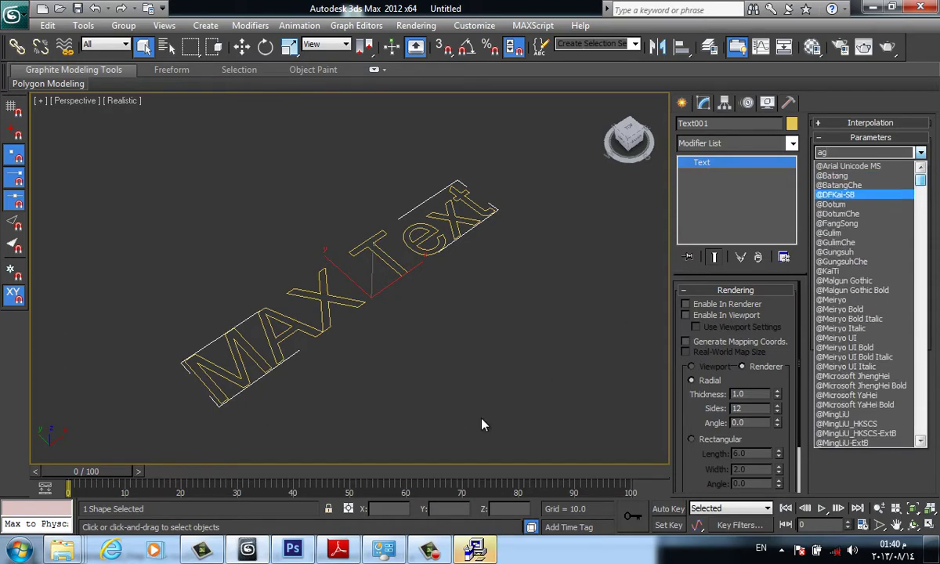
- Accept the Font Xplorer license agreement and complete the installation with the default settings
{"action": "left_click", "coordinate": [510, 391]}
{"action": "left_click", "coordinate": [509, 392]}
{"action": "key", "text": "Escape"}
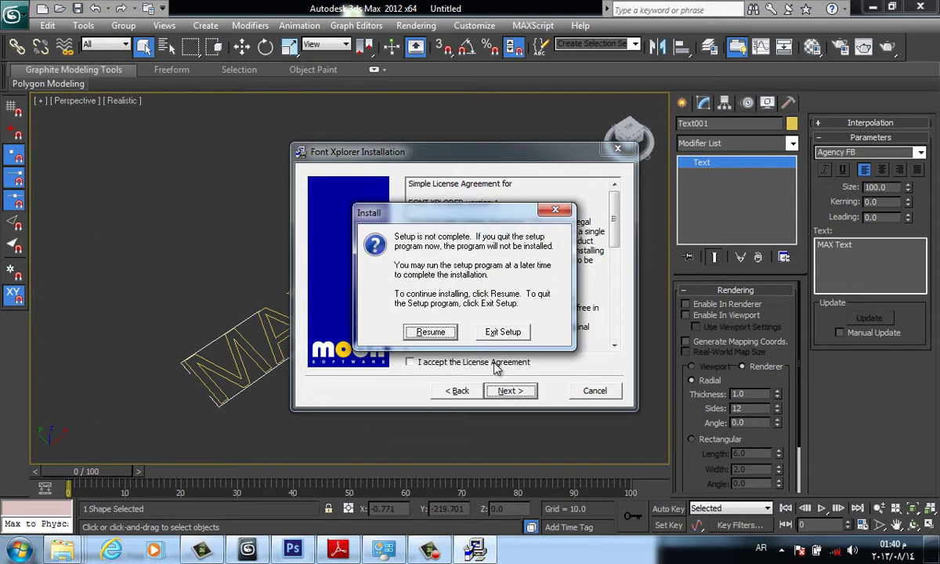
{"action": "left_click", "coordinate": [454, 335]}
{"action": "left_click", "coordinate": [466, 318]}
{"action": "left_click", "coordinate": [410, 362]}
{"action": "left_click", "coordinate": [507, 391]}
{"action": "left_click", "coordinate": [507, 392]}
{"action": "left_click", "coordinate": [508, 391]}
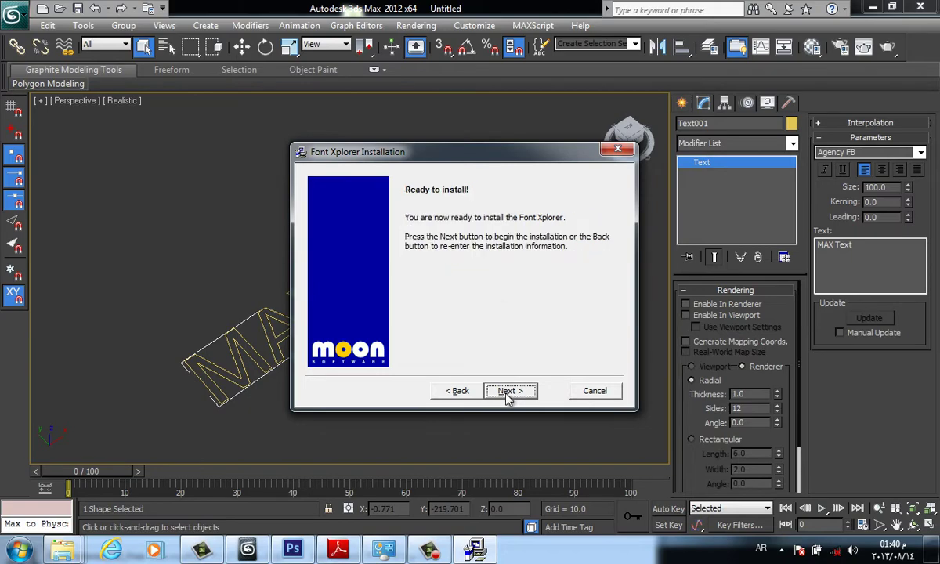
{"action": "left_click", "coordinate": [509, 392]}
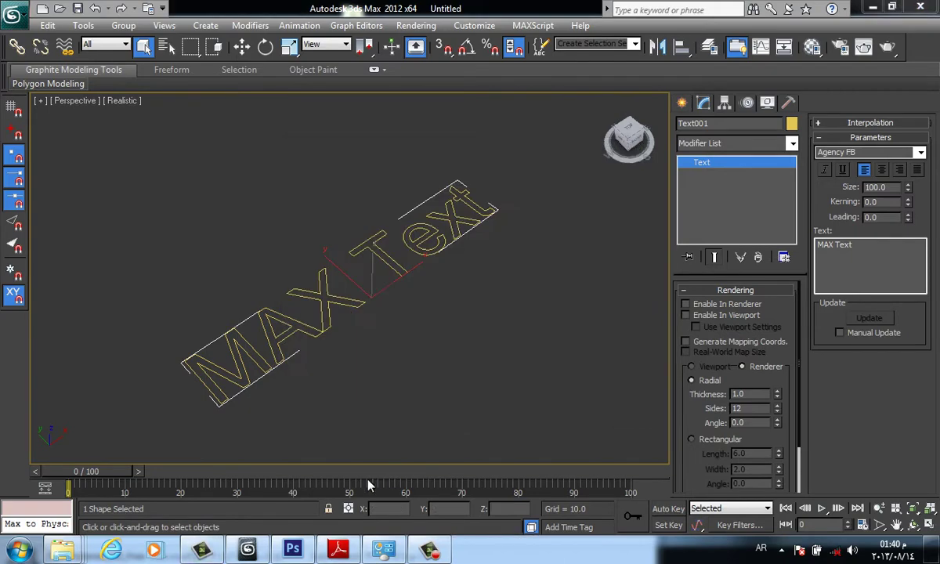
- Deselect the text shape, launch Font Xplorer and maximize its window
{"action": "mouse_move", "coordinate": [62, 548]}
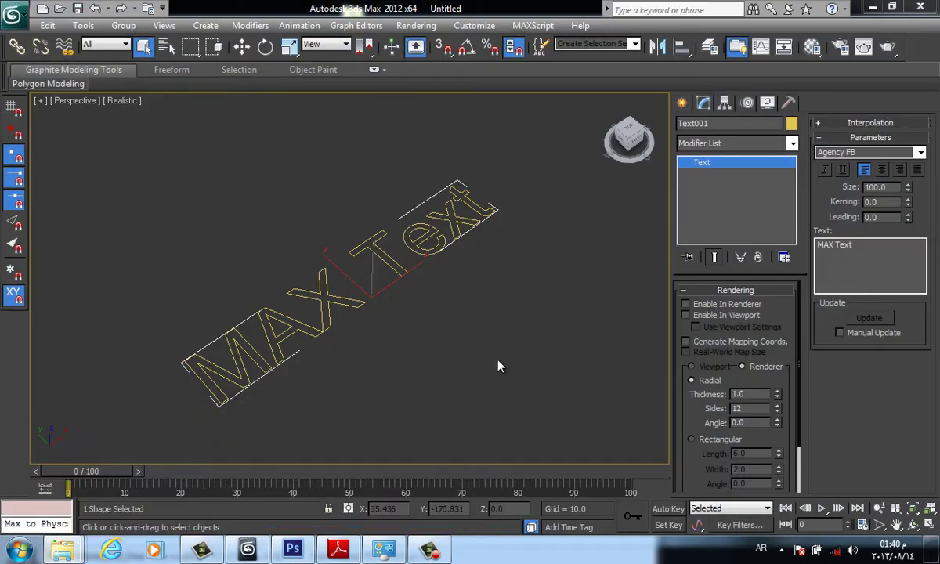
{"action": "left_click", "coordinate": [497, 367]}
{"action": "left_click", "coordinate": [20, 551]}
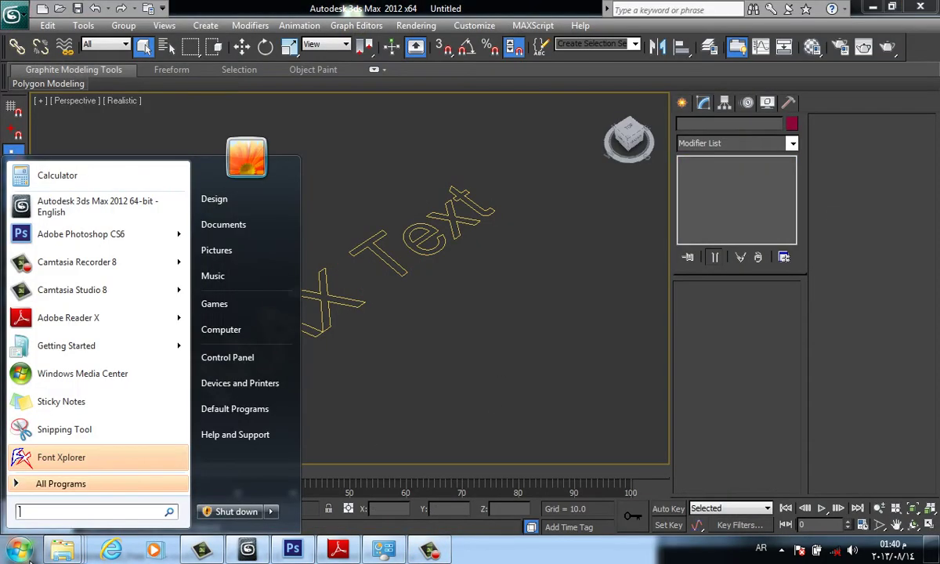
{"action": "left_click", "coordinate": [74, 459]}
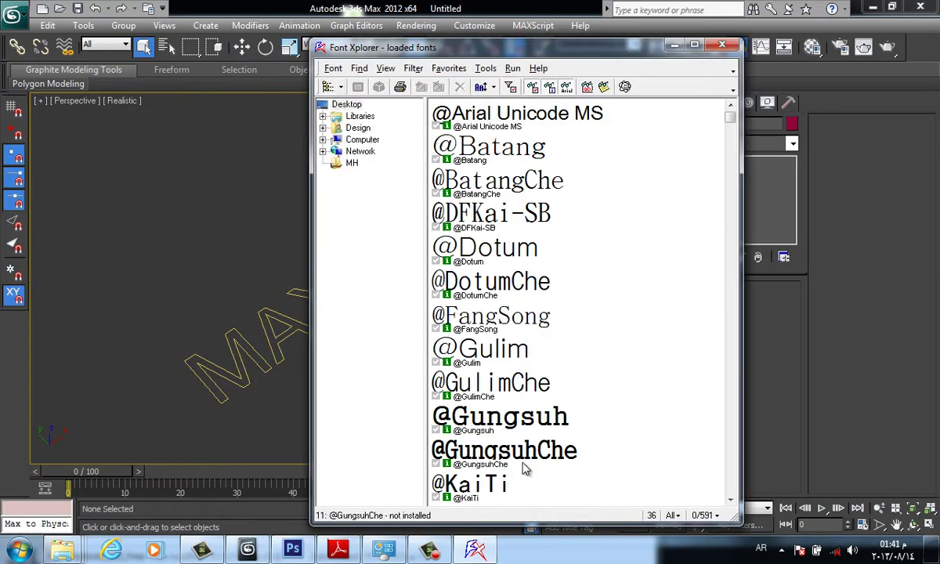
{"action": "left_click_drag", "start_coordinate": [731, 123], "coordinate": [730, 133]}
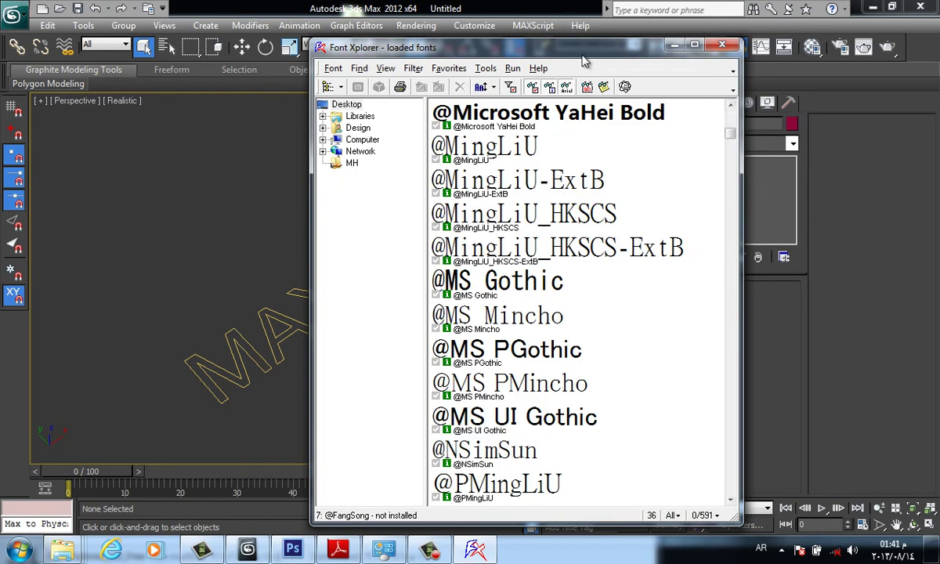
{"action": "left_click_drag", "start_coordinate": [549, 49], "coordinate": [520, 44]}
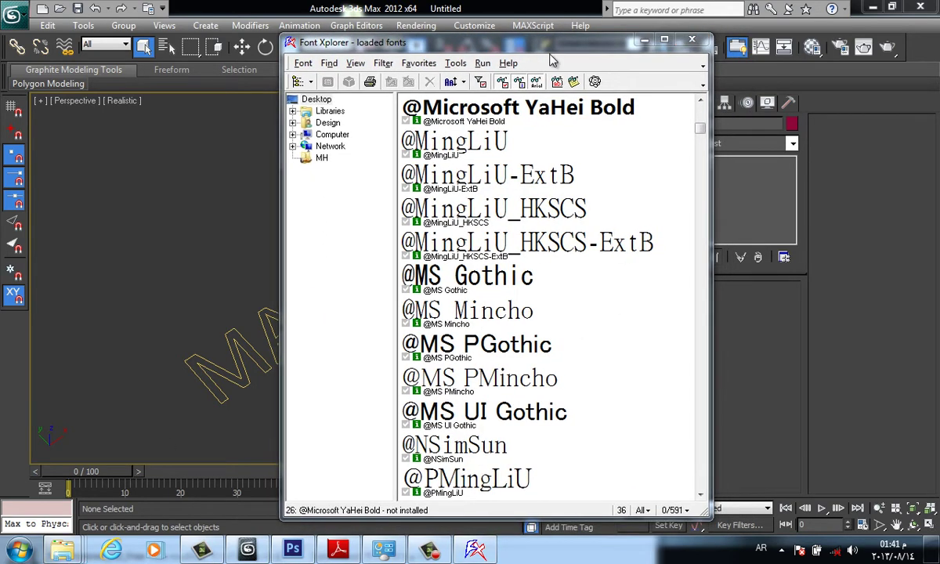
{"action": "double_click", "coordinate": [520, 42]}
{"action": "mouse_move", "coordinate": [933, 102]}
{"action": "left_mouse_down"}
{"action": "mouse_move", "coordinate": [930, 282]}
{"action": "mouse_move", "coordinate": [906, 465]}
{"action": "mouse_move", "coordinate": [918, 93]}
{"action": "left_mouse_up"}
- Open the Ornament Fonts folder on New Volume (D:), inside 2013 and "Lecture 3 -Shapes & Editable Spline"
{"action": "left_click", "coordinate": [8, 97]}
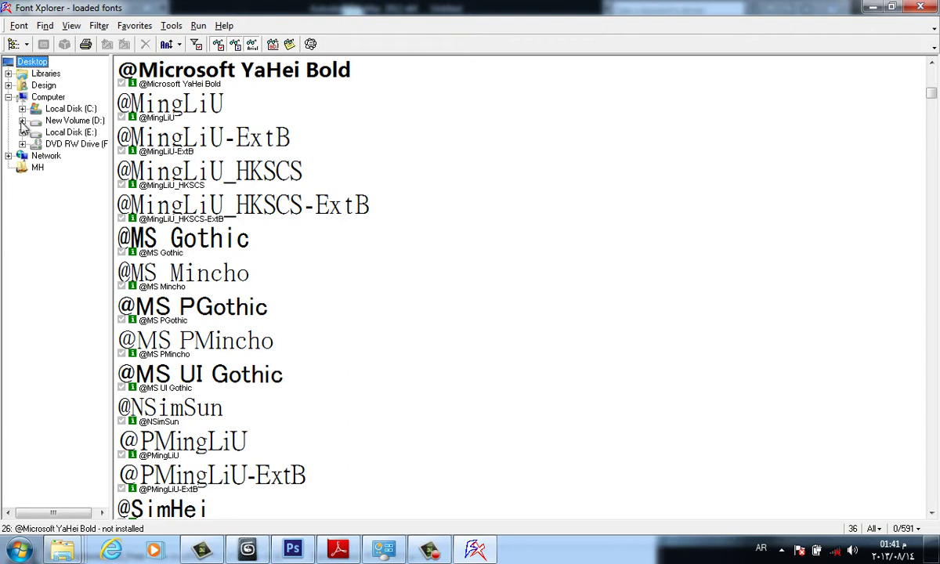
{"action": "left_click", "coordinate": [22, 120]}
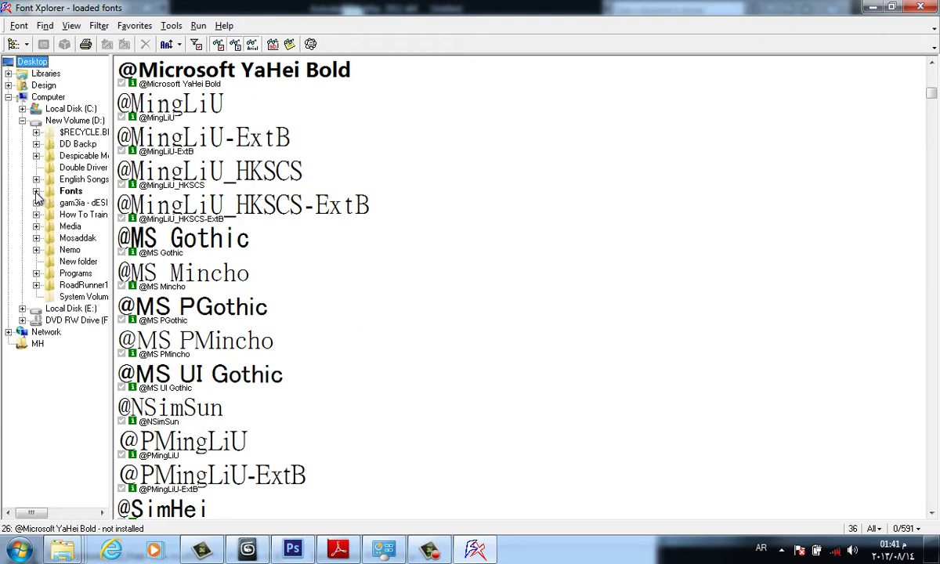
{"action": "left_click", "coordinate": [36, 238]}
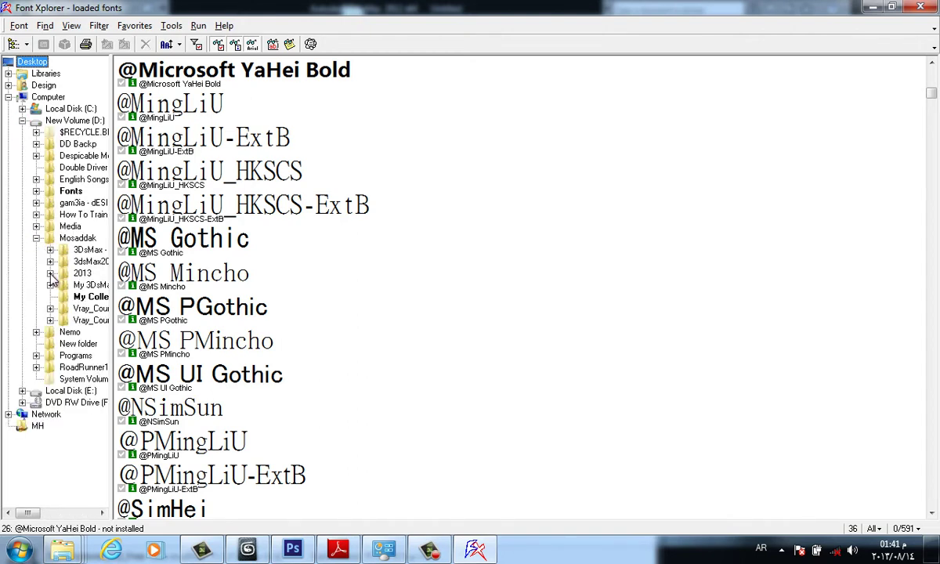
{"action": "left_click", "coordinate": [50, 273]}
{"action": "double_click", "coordinate": [76, 367]}
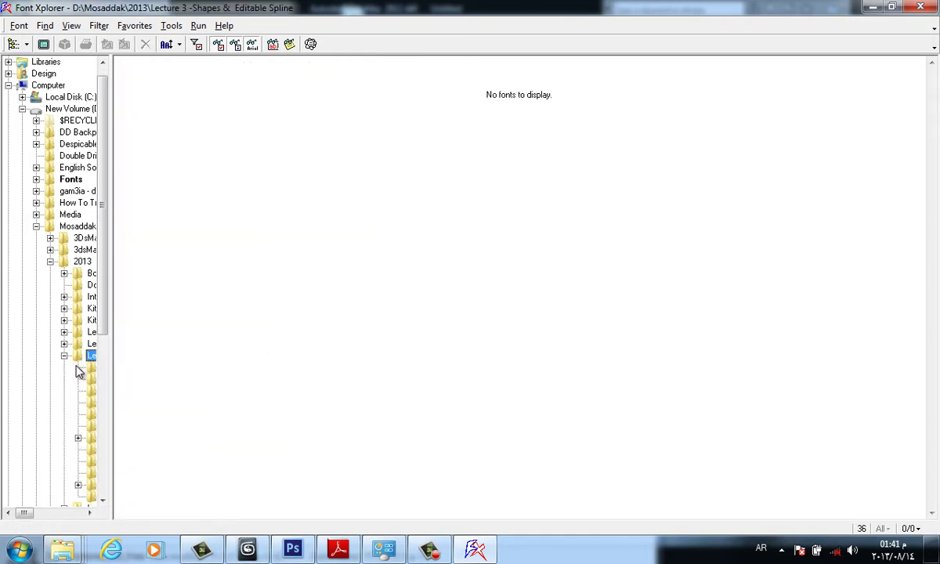
{"action": "left_click", "coordinate": [89, 513]}
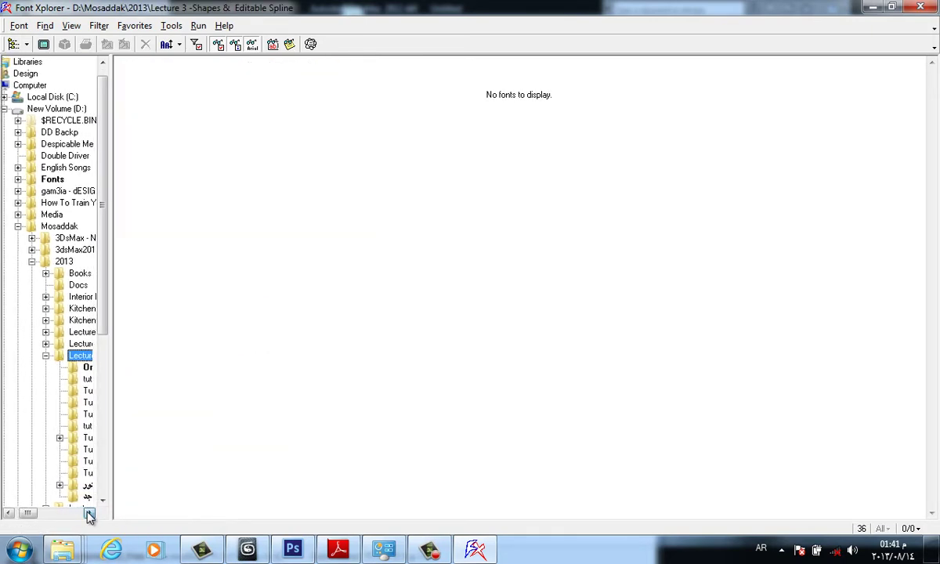
{"action": "left_click", "coordinate": [78, 367]}
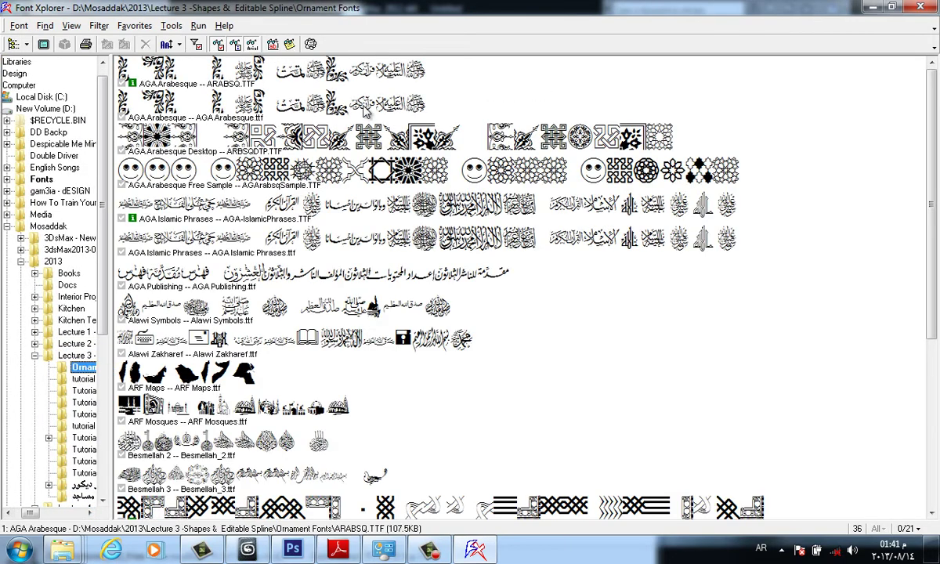
- Preview the characters of the AGA Arabesque Free Sample font, enlarging individual ornaments, and close the preview
{"action": "double_click", "coordinate": [382, 180]}
{"action": "left_click_drag", "start_coordinate": [196, 157], "coordinate": [167, 106]}
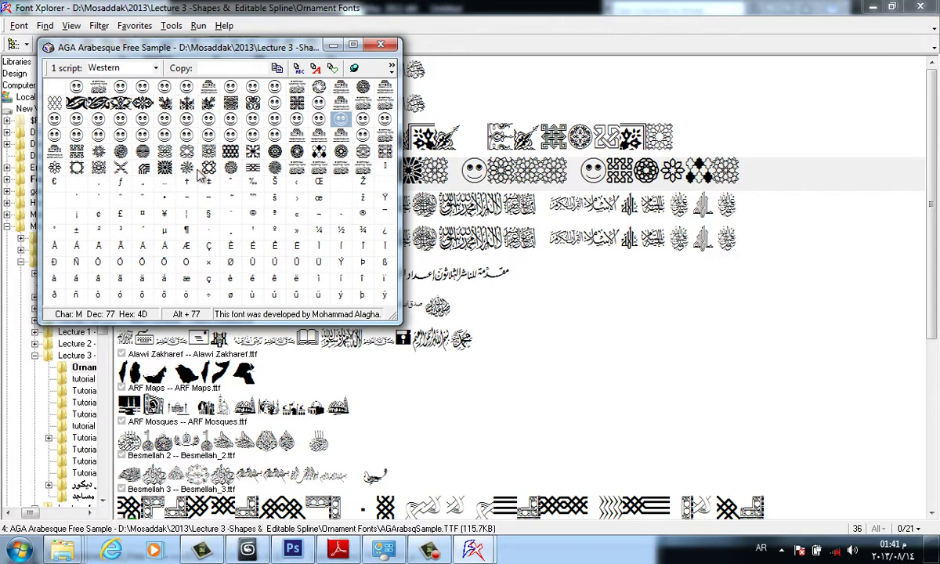
{"action": "left_click", "coordinate": [183, 167]}
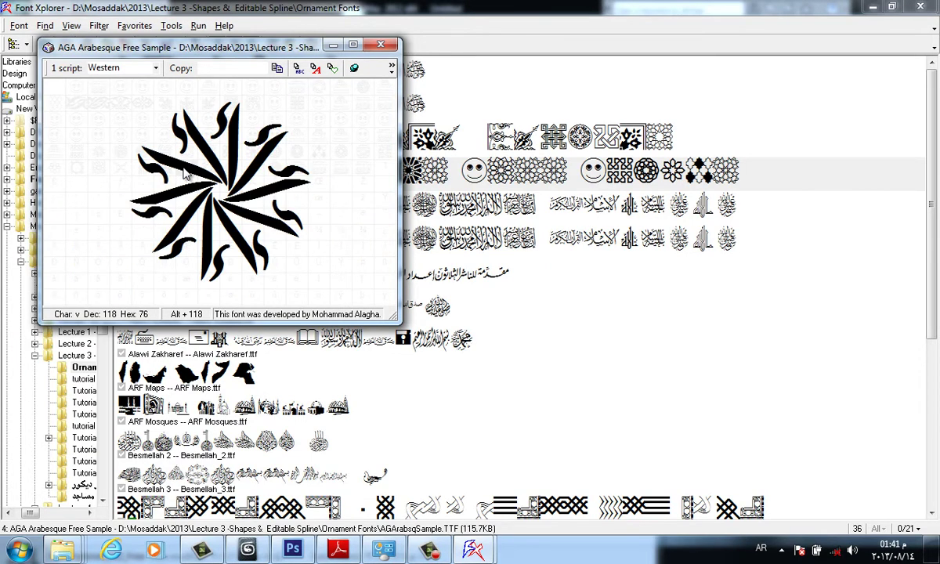
{"action": "mouse_move", "coordinate": [232, 171]}
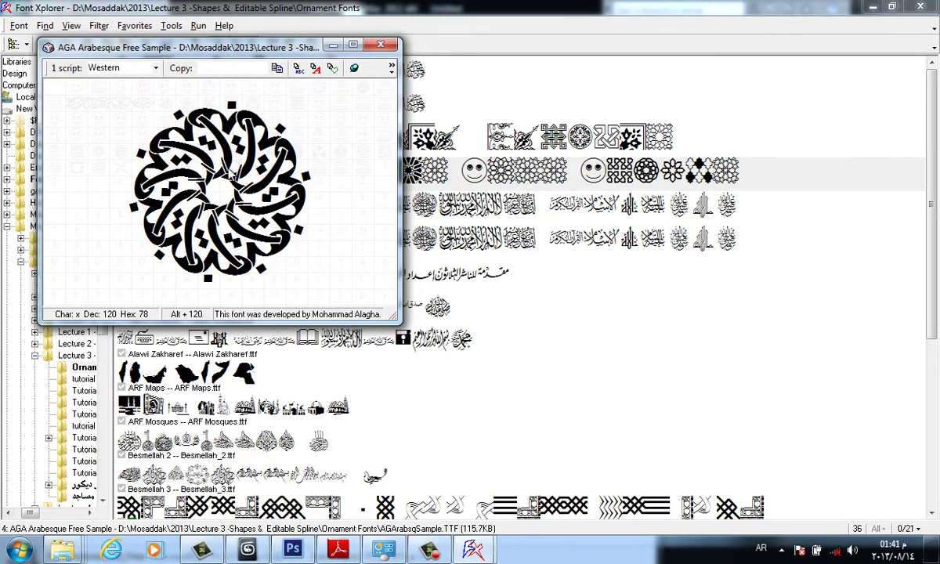
{"action": "left_click", "coordinate": [388, 48]}
- Preview the characters of the AGA Islamic Phrases fonts and look through the other ornament fonts in the folder
{"action": "double_click", "coordinate": [386, 220]}
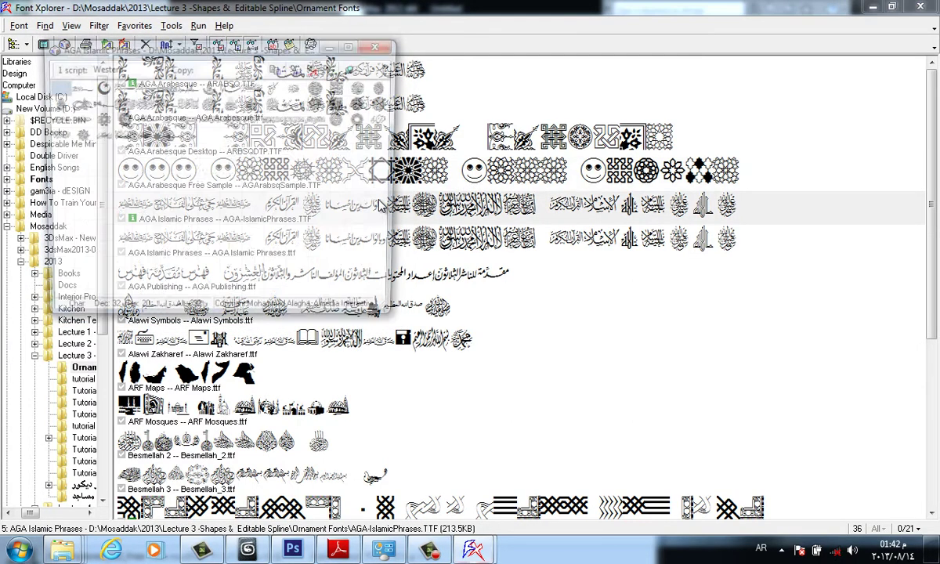
{"action": "mouse_move", "coordinate": [244, 105]}
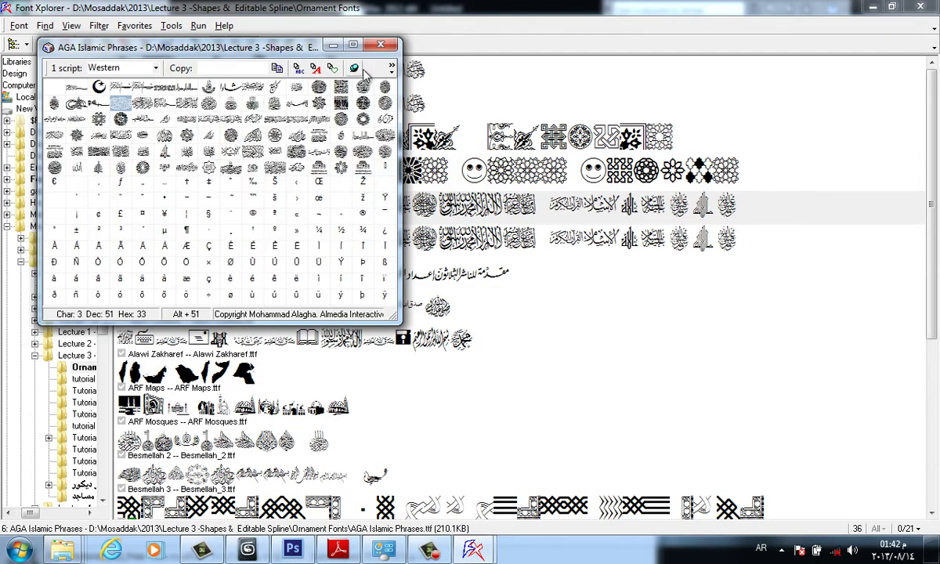
{"action": "left_click", "coordinate": [381, 45]}
{"action": "scroll", "coordinate": [384, 412], "scroll_direction": "down", "scroll_amount": 3}
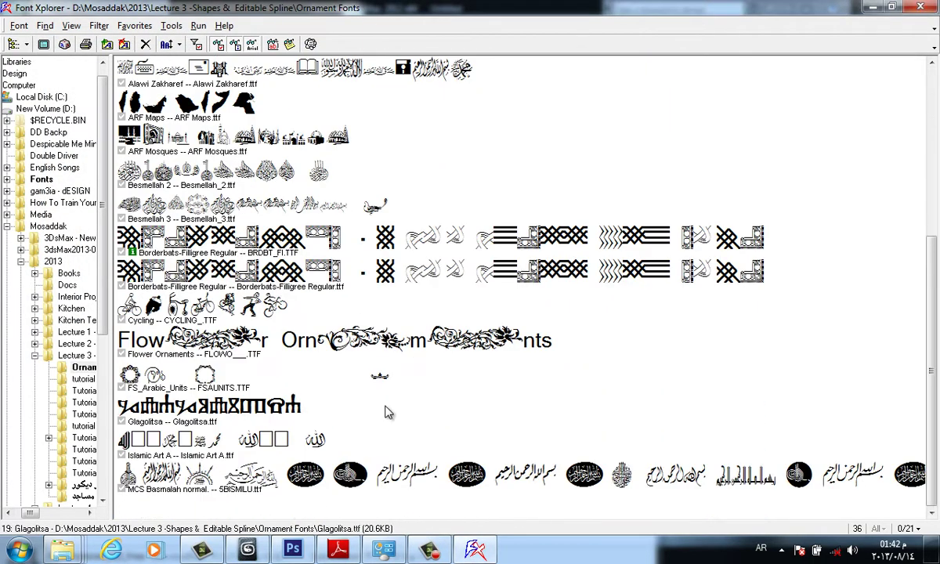
{"action": "scroll", "coordinate": [421, 374], "scroll_direction": "up", "scroll_amount": 3}
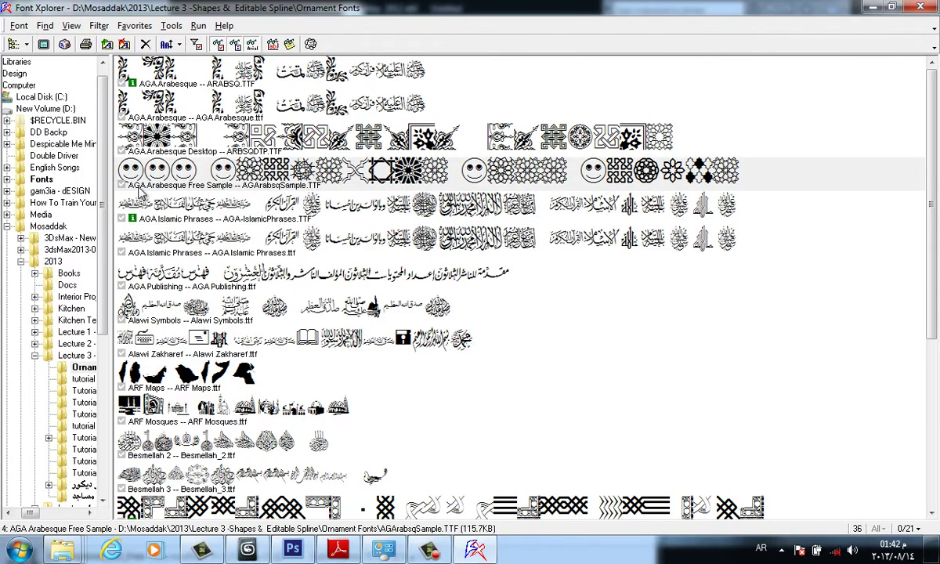
- Install the AGA Arabesque Free Sample font, leaving its file where it is
{"action": "right_click", "coordinate": [186, 161]}
{"action": "left_click", "coordinate": [214, 230]}
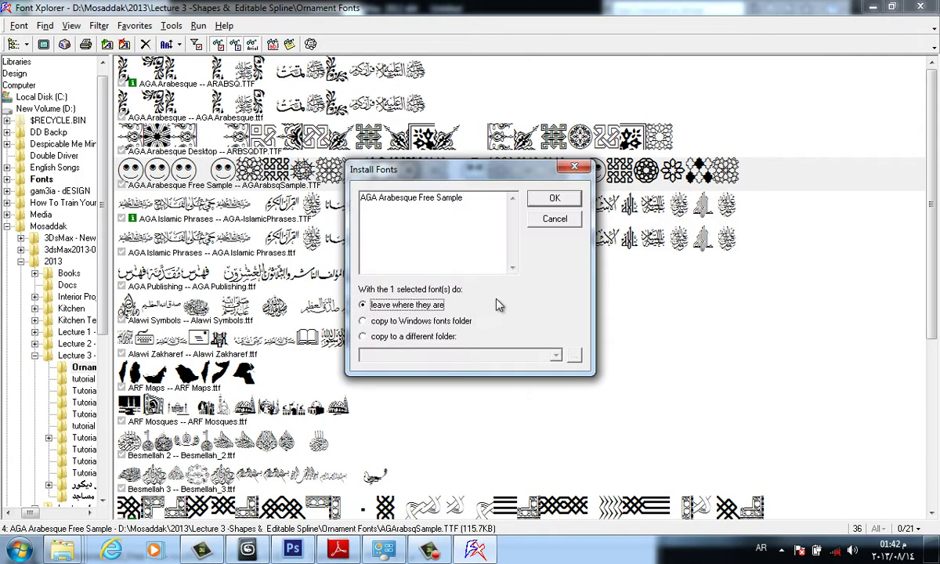
{"action": "left_click", "coordinate": [555, 199]}
- Install the AGA Arabesque Desktop font, leaving its file where it is
{"action": "right_click", "coordinate": [303, 143]}
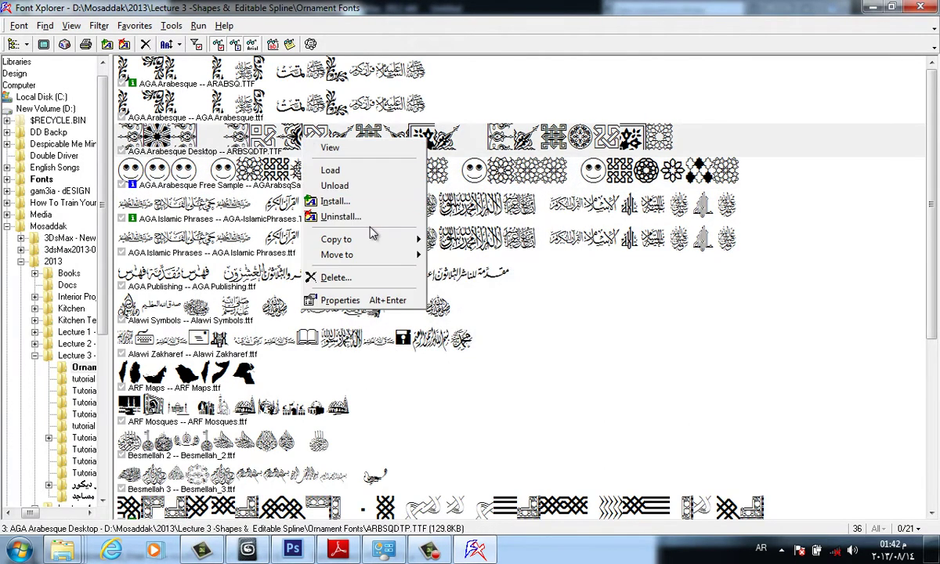
{"action": "left_click", "coordinate": [388, 201]}
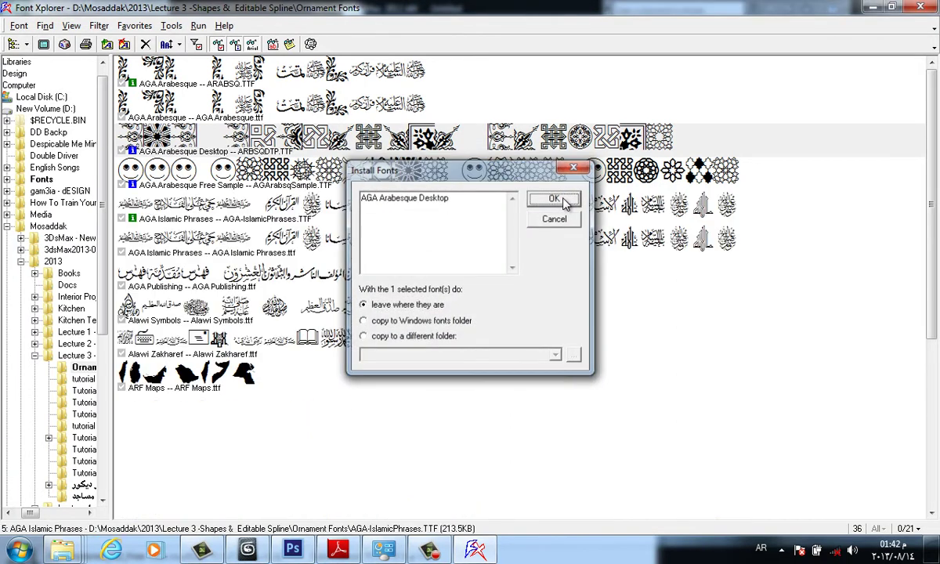
{"action": "left_click", "coordinate": [555, 198]}
- Preview the AGA Arabesque Free Sample characters and copy the interlaced star pattern symbol as text
{"action": "double_click", "coordinate": [454, 172]}
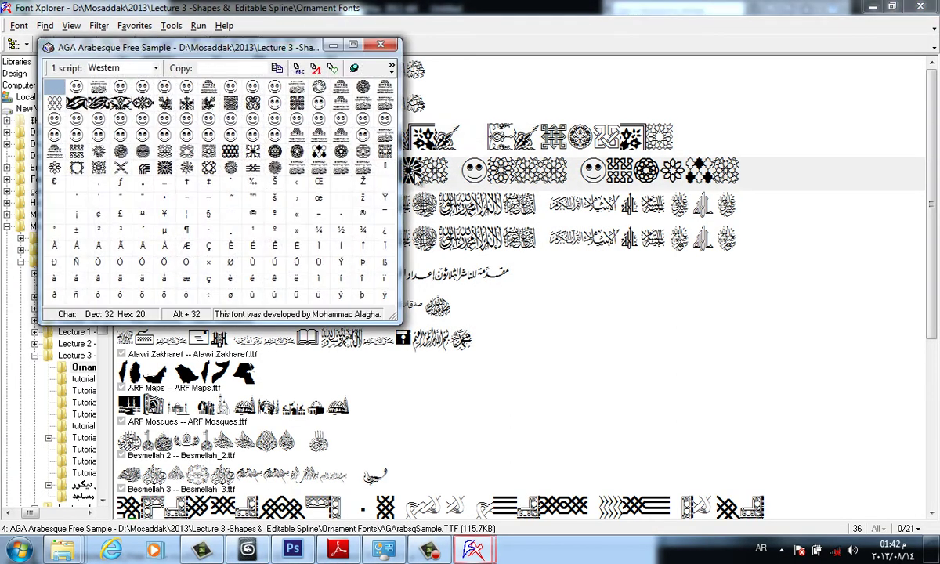
{"action": "left_click", "coordinate": [96, 171]}
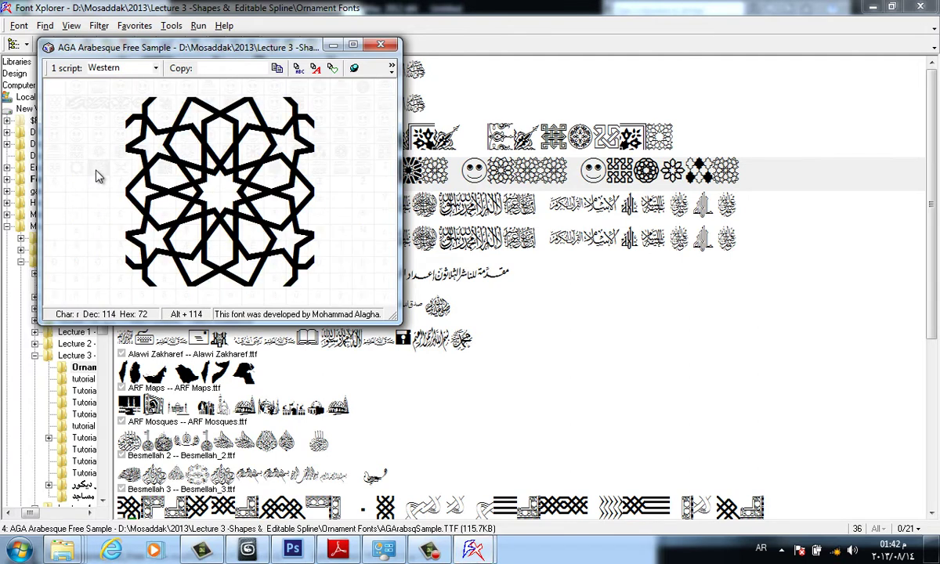
{"action": "right_click", "coordinate": [97, 170]}
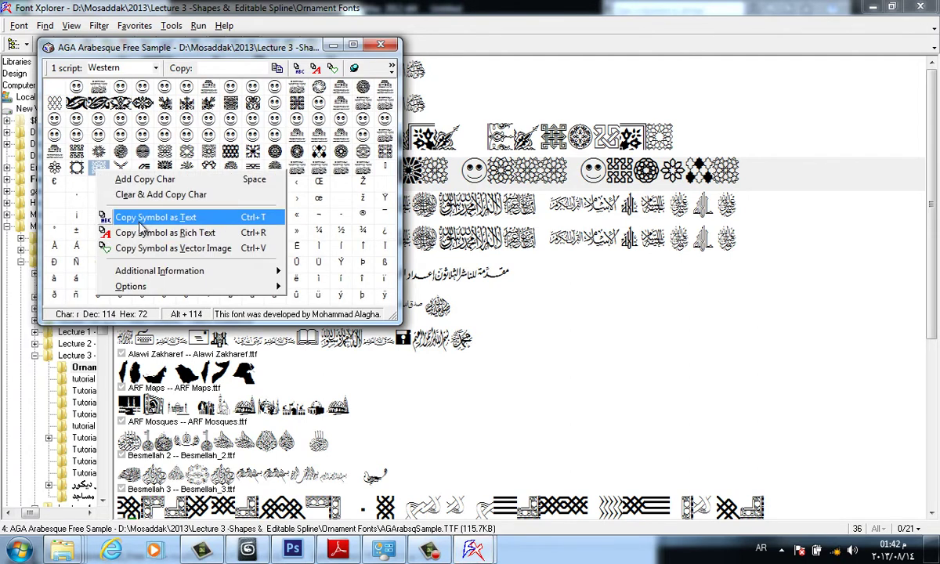
{"action": "left_click", "coordinate": [96, 169]}
{"action": "right_click", "coordinate": [98, 170]}
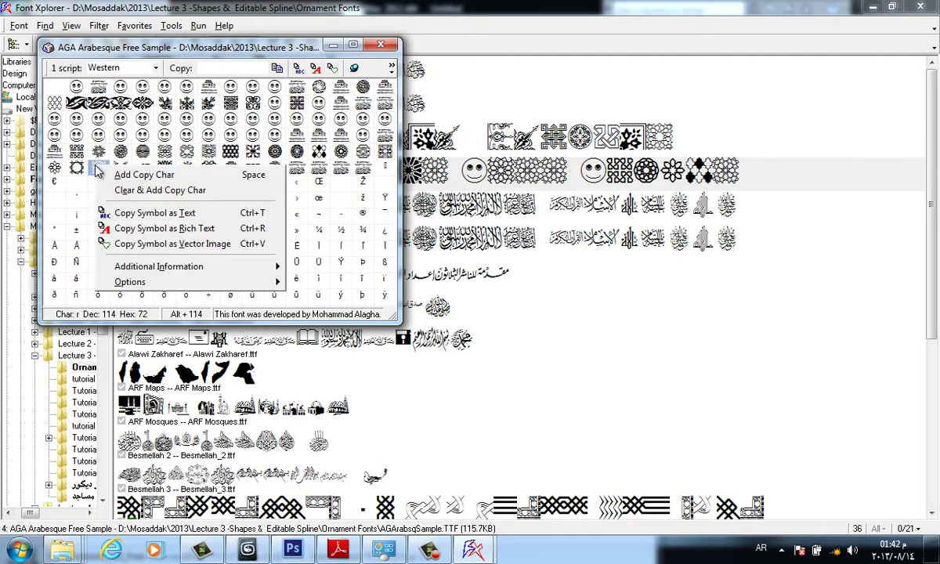
{"action": "left_click", "coordinate": [161, 215]}
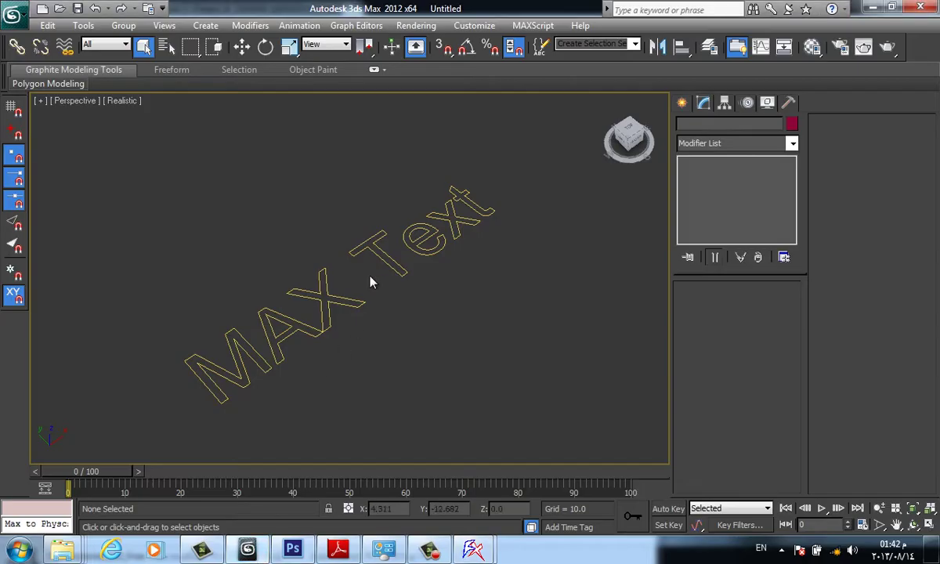
- Look for the AGA fonts for the existing MAX Text shape in 3ds Max, apply Aharoni Bold and replace the text with r
{"action": "left_click", "coordinate": [383, 257]}
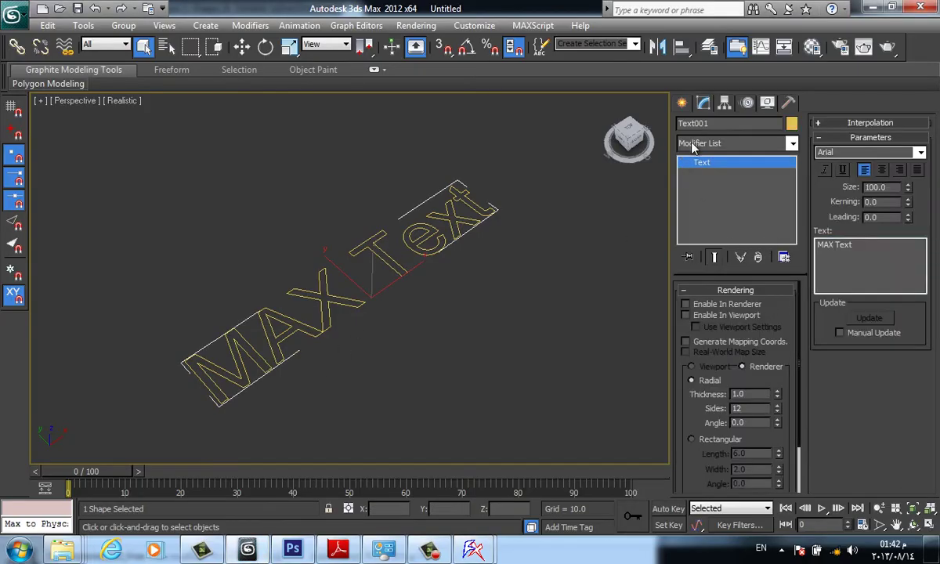
{"action": "left_click", "coordinate": [921, 153]}
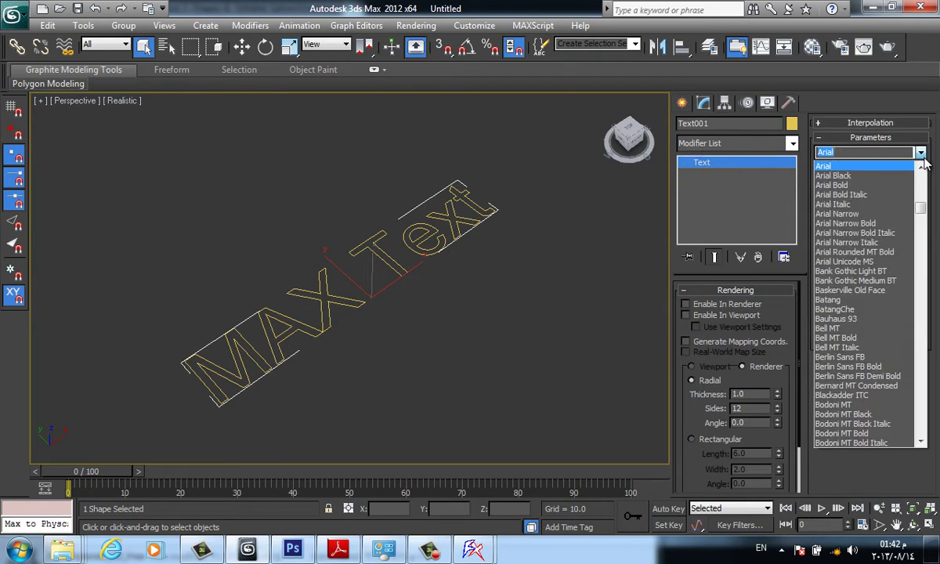
{"action": "type", "text": "aga"}
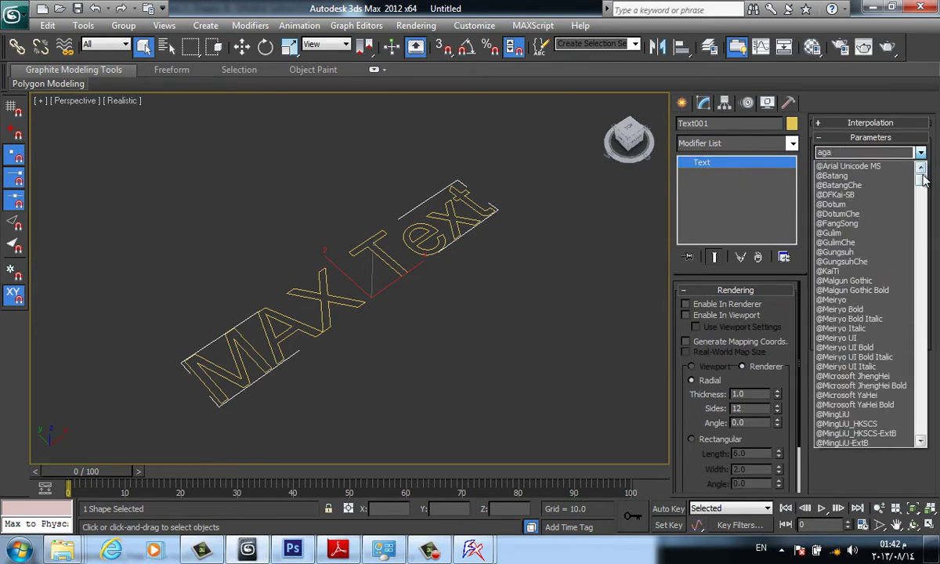
{"action": "key", "text": "BackSpace"}
{"action": "mouse_move", "coordinate": [920, 202]}
{"action": "left_mouse_down"}
{"action": "mouse_move", "coordinate": [921, 189]}
{"action": "mouse_move", "coordinate": [922, 216]}
{"action": "mouse_move", "coordinate": [920, 200]}
{"action": "left_mouse_up"}
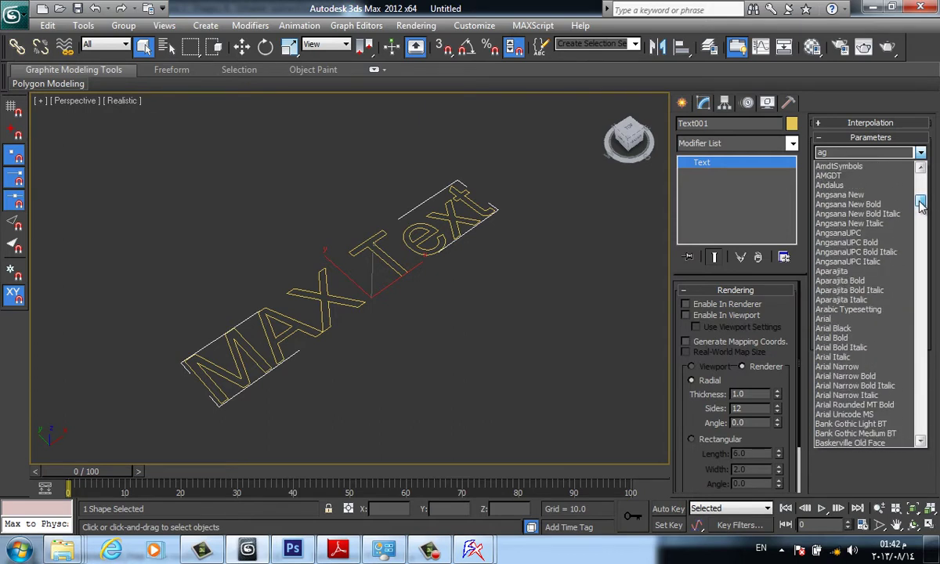
{"action": "scroll", "coordinate": [846, 238], "scroll_direction": "up", "scroll_amount": 4}
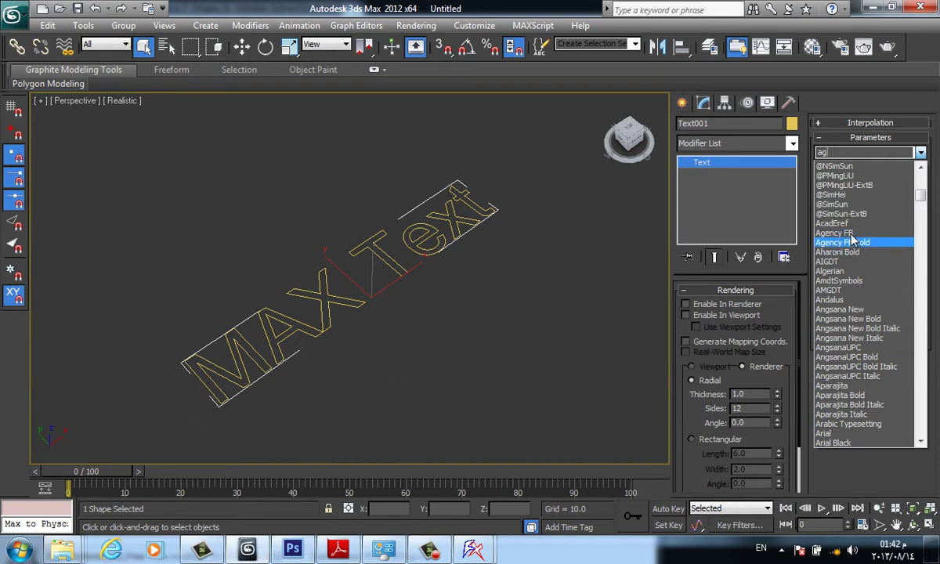
{"action": "left_click", "coordinate": [853, 253]}
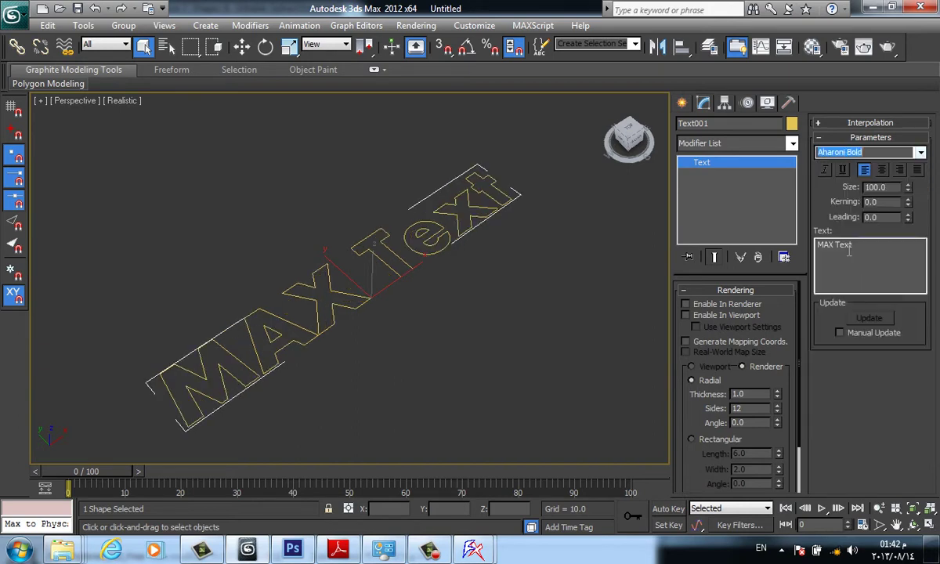
{"action": "scroll", "coordinate": [398, 300], "scroll_direction": "up", "scroll_amount": 1}
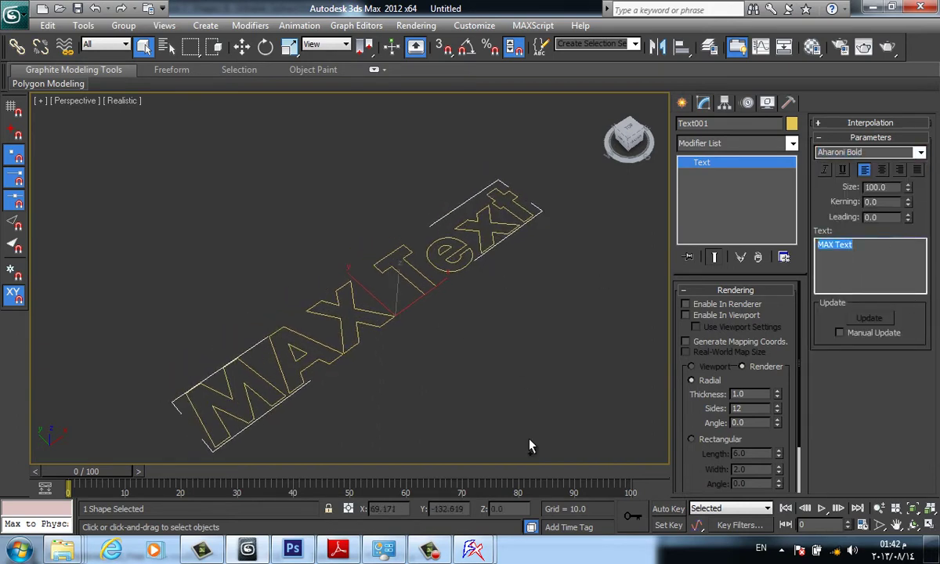
{"action": "type", "text": "r"}
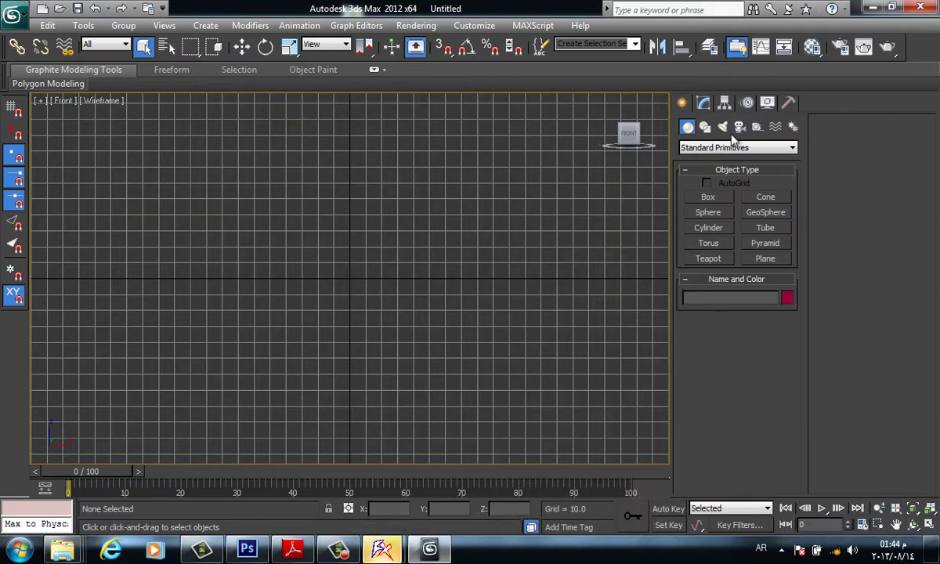
- Create a default MAX Text spline shape near the middle of the Front view
{"action": "left_click", "coordinate": [705, 126]}
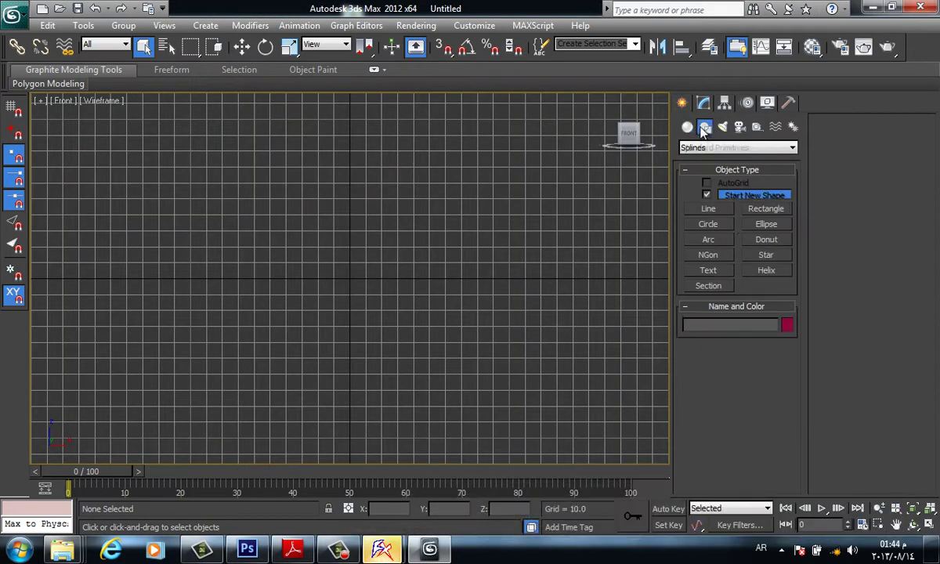
{"action": "left_click", "coordinate": [709, 270]}
{"action": "left_click", "coordinate": [286, 299]}
{"action": "left_click_drag", "start_coordinate": [286, 299], "coordinate": [293, 328]}
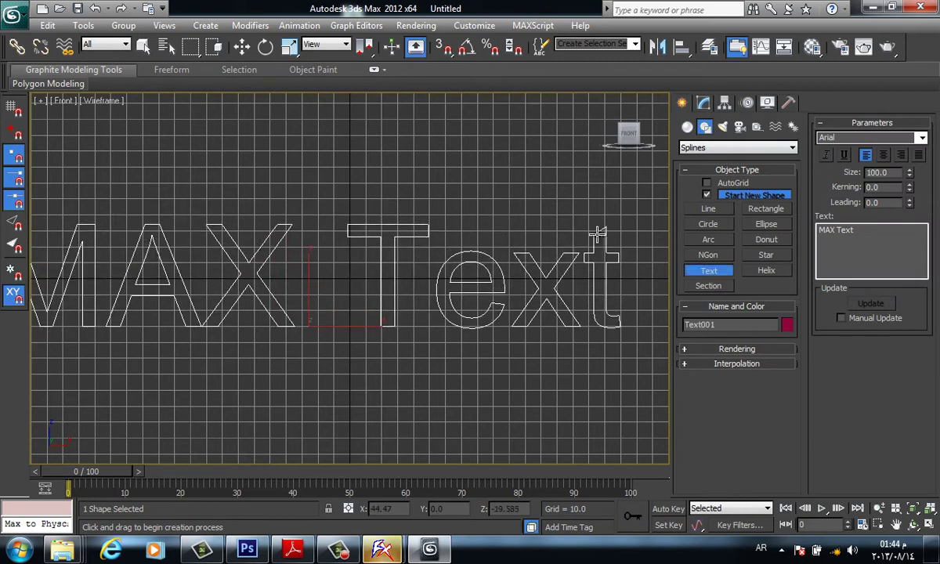
{"action": "left_click", "coordinate": [922, 138]}
{"action": "left_click", "coordinate": [924, 155]}
{"action": "left_click", "coordinate": [924, 155]}
{"action": "left_click", "coordinate": [924, 156]}
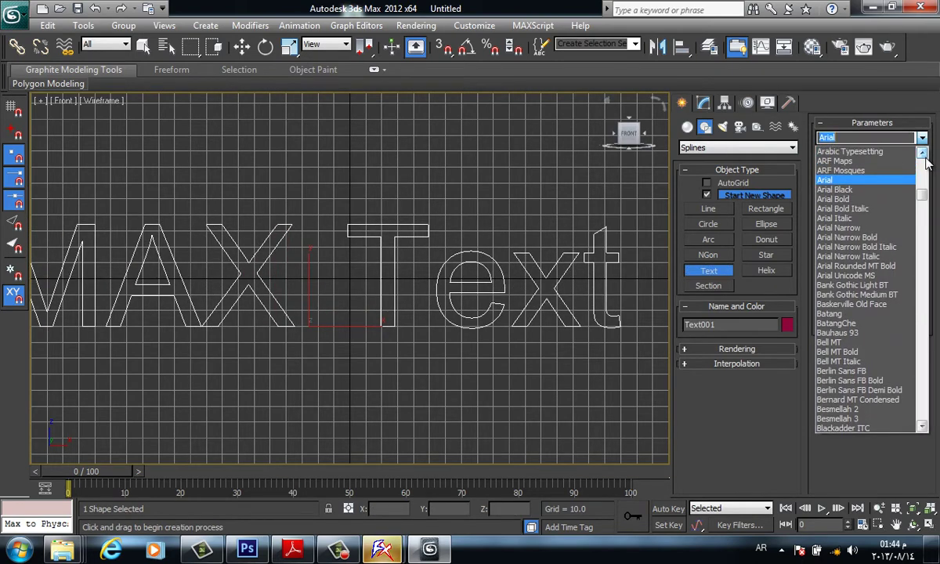
{"action": "type", "text": "شلش"}
{"action": "key", "text": "BackSpace"}
{"action": "key", "text": "BackSpace"}
{"action": "key", "text": "BackSpace"}
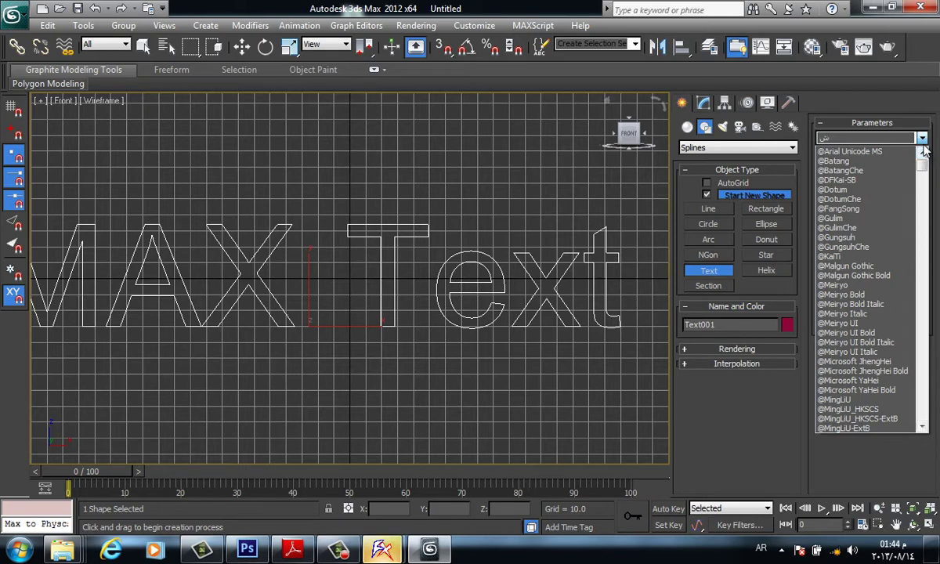
{"action": "key", "text": "Return"}
- Hide the viewport grid, switch the keyboard input to English and set the text shape's font to AGA Arabesque
{"action": "key", "text": "g"}
{"action": "key", "text": "alt+shift"}
{"action": "left_click", "coordinate": [854, 139]}
{"action": "type", "text": "a"}
{"action": "left_click", "coordinate": [920, 138]}
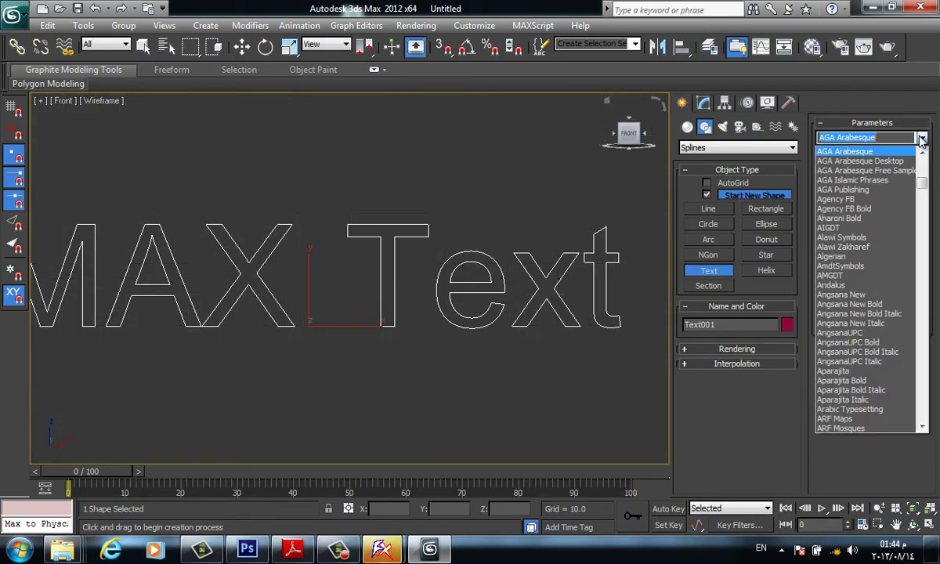
{"action": "left_click", "coordinate": [892, 151]}
- Replace the shape's MAX Text wording with the single character r
{"action": "scroll", "coordinate": [479, 245], "scroll_direction": "down", "scroll_amount": 3}
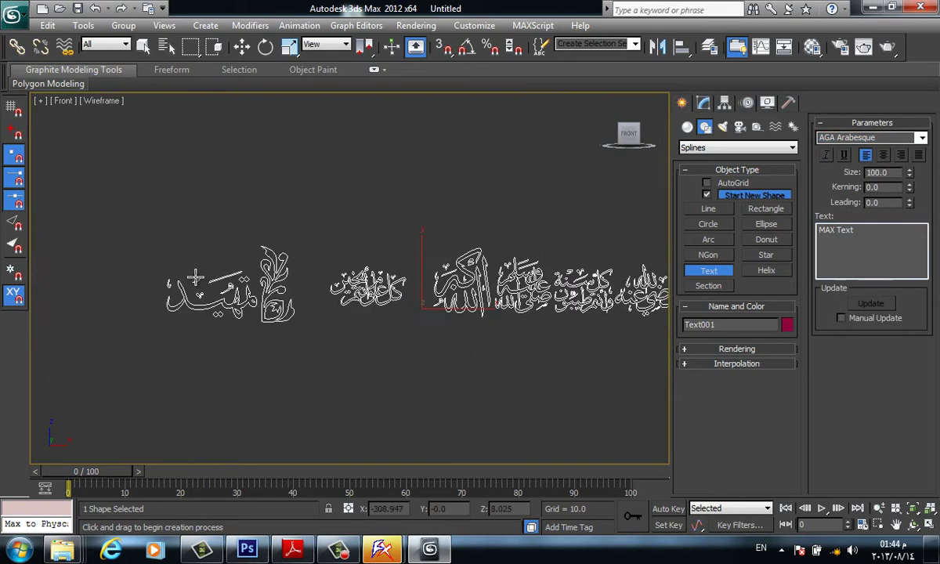
{"action": "middle_click_drag", "start_coordinate": [183, 260], "coordinate": [186, 270]}
{"action": "left_click_drag", "start_coordinate": [865, 230], "coordinate": [551, 219]}
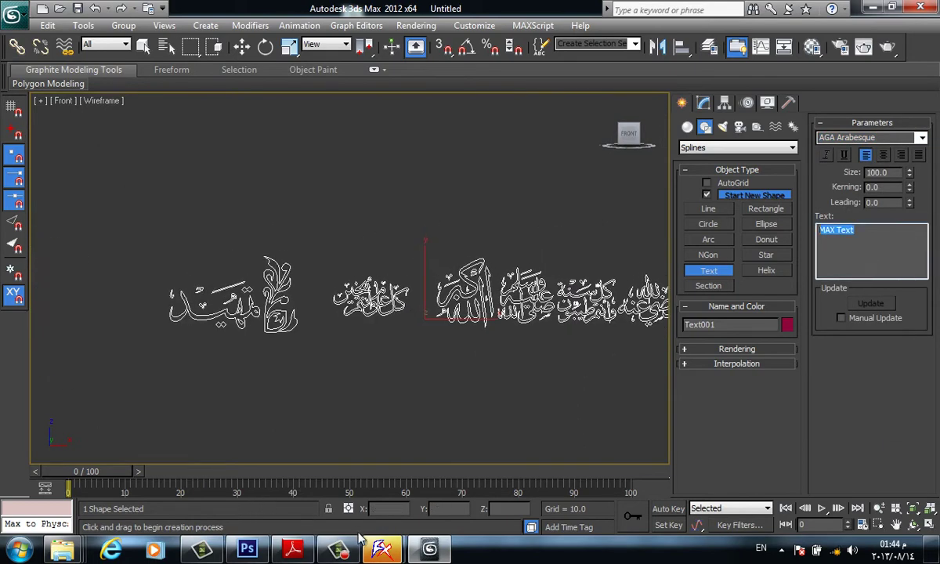
{"action": "type", "text": "r"}
{"action": "middle_click_drag", "start_coordinate": [449, 244], "coordinate": [384, 247]}
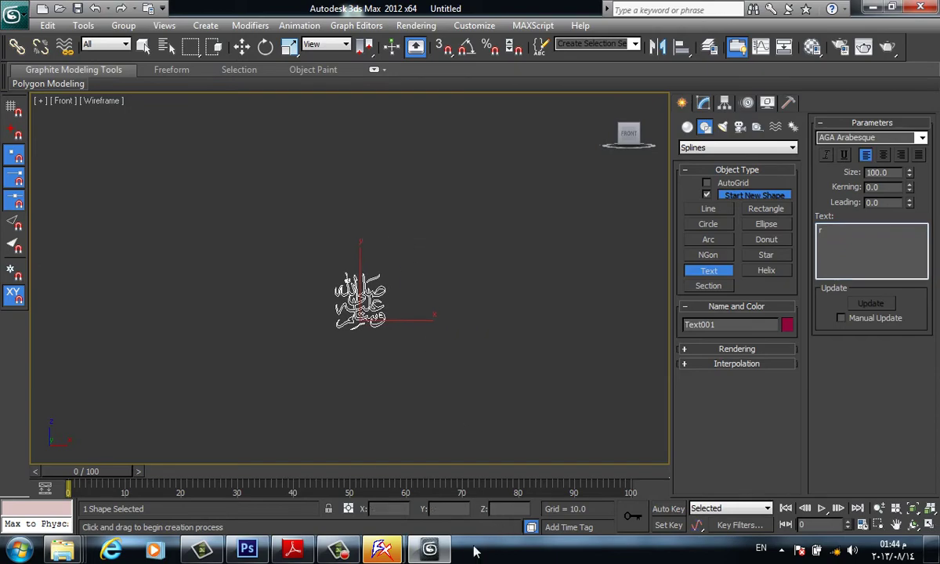
- Switch to Font Xplorer, dismiss the location error and return to the AGA Arabesque fonts at the start of the list
{"action": "mouse_move", "coordinate": [382, 548]}
{"action": "left_click", "coordinate": [283, 466]}
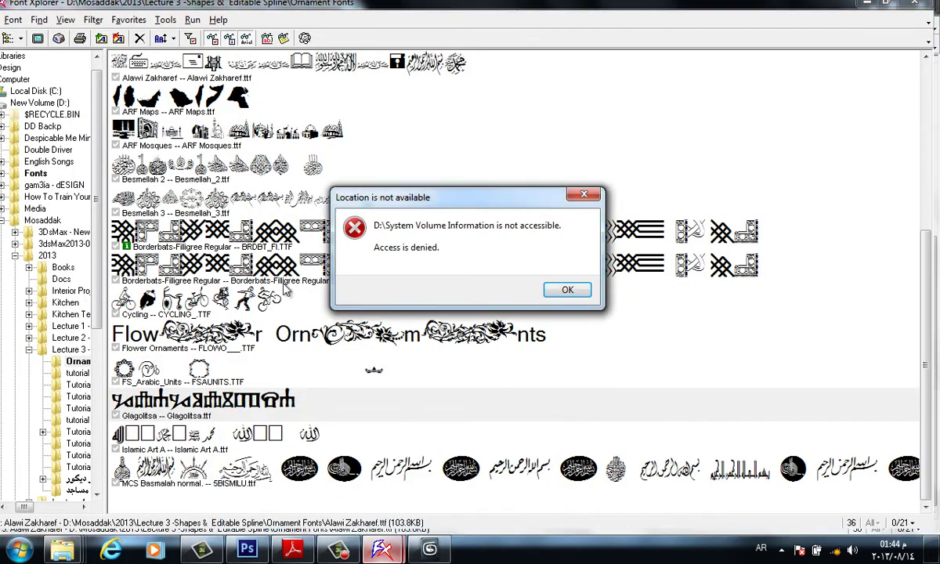
{"action": "left_click", "coordinate": [571, 290]}
{"action": "left_click", "coordinate": [167, 255]}
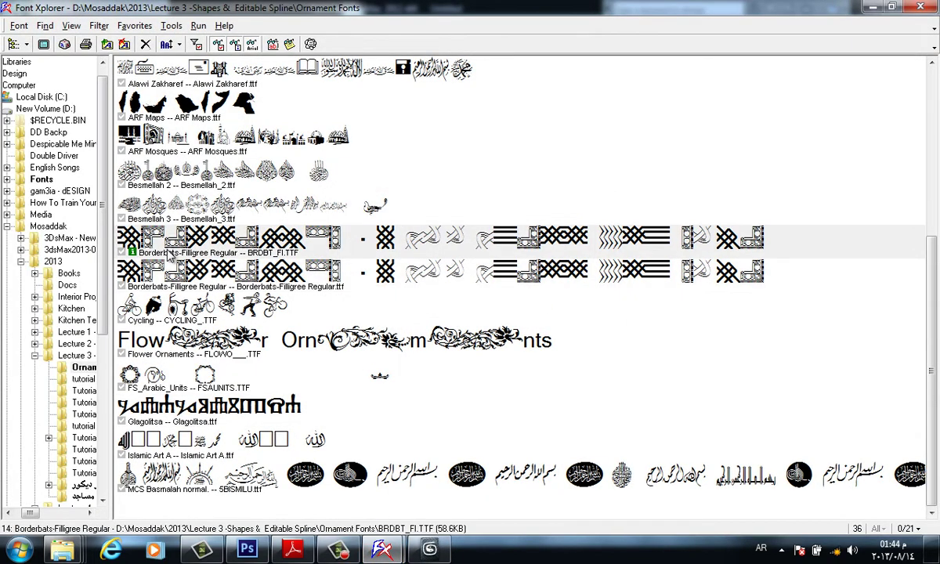
{"action": "scroll", "coordinate": [214, 250], "scroll_direction": "up", "scroll_amount": 3}
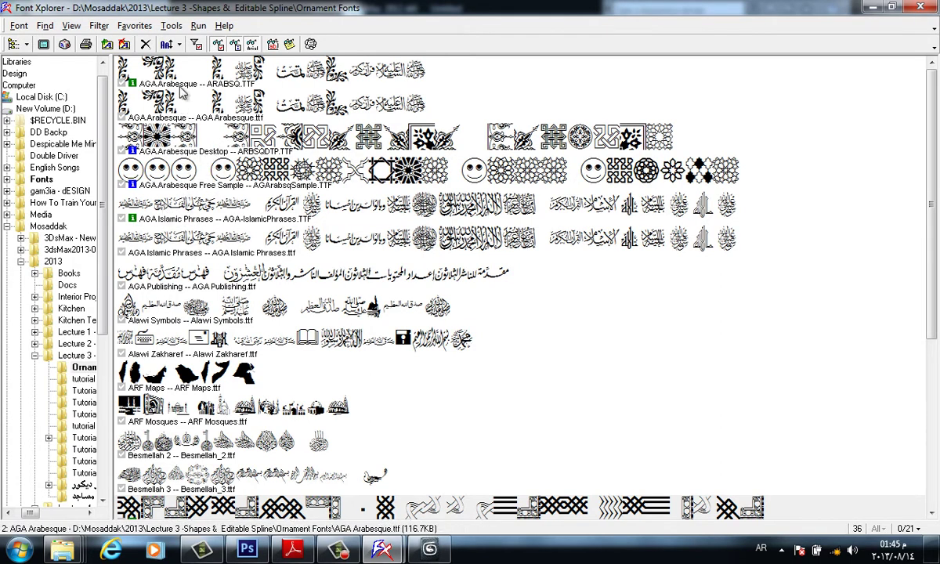
- Preview the AGA Arabesque characters and copy the leafy corner ornament as text
{"action": "double_click", "coordinate": [286, 82]}
{"action": "left_click", "coordinate": [209, 92]}
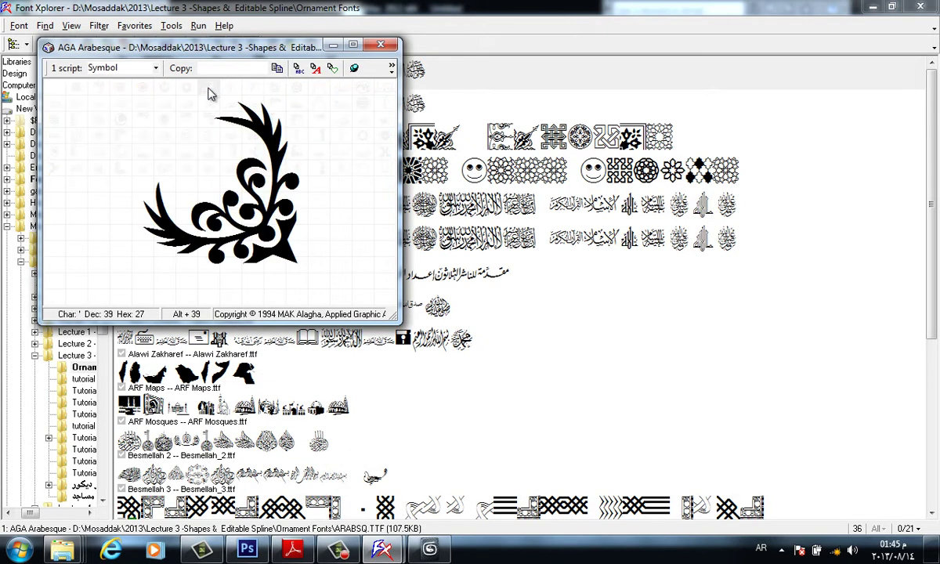
{"action": "right_click", "coordinate": [208, 90]}
{"action": "left_click", "coordinate": [256, 134]}
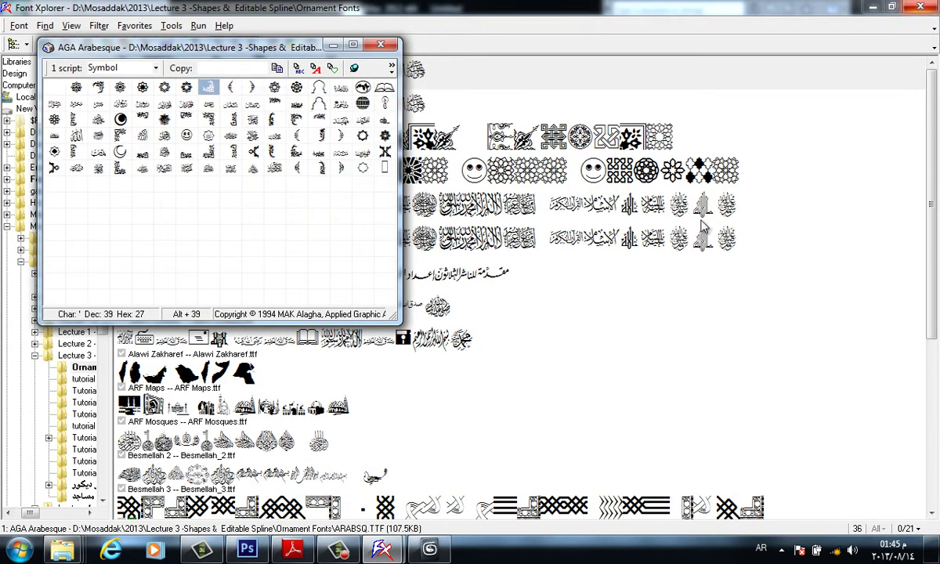
- Switch to 3ds Max and place the copied corner ornament in the Front view as a size 100 AGA Arabesque text shape
{"action": "left_click", "coordinate": [430, 548]}
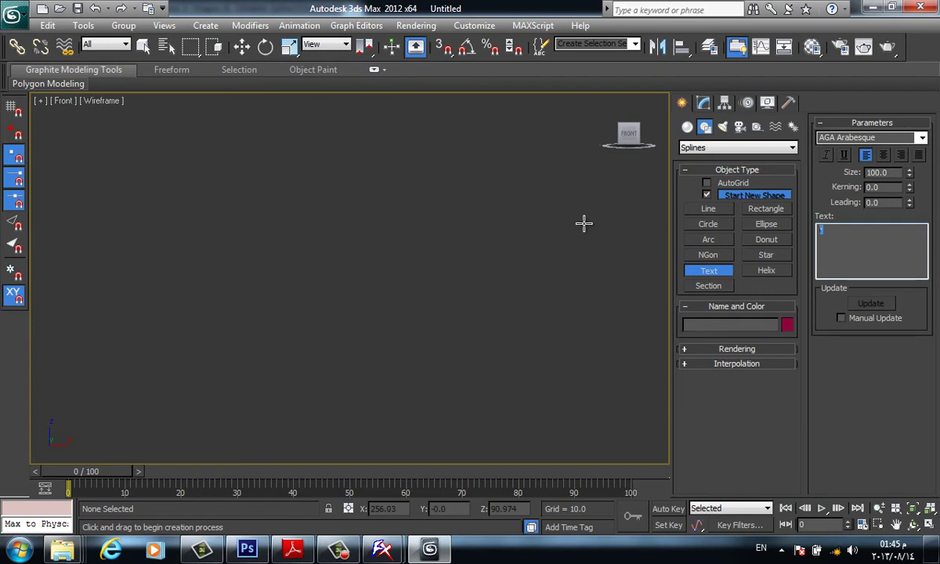
{"action": "right_click", "coordinate": [442, 289]}
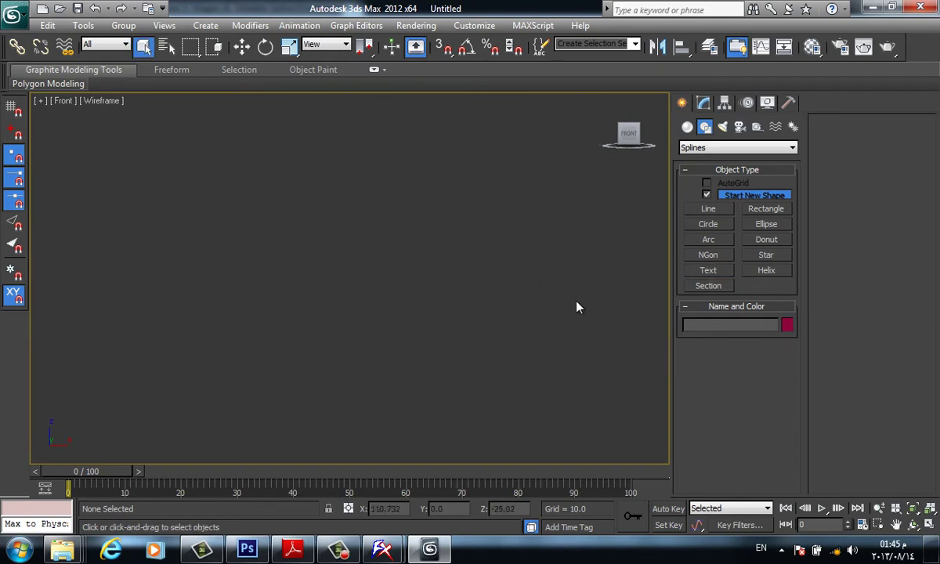
{"action": "left_click", "coordinate": [708, 269]}
{"action": "left_click", "coordinate": [235, 321]}
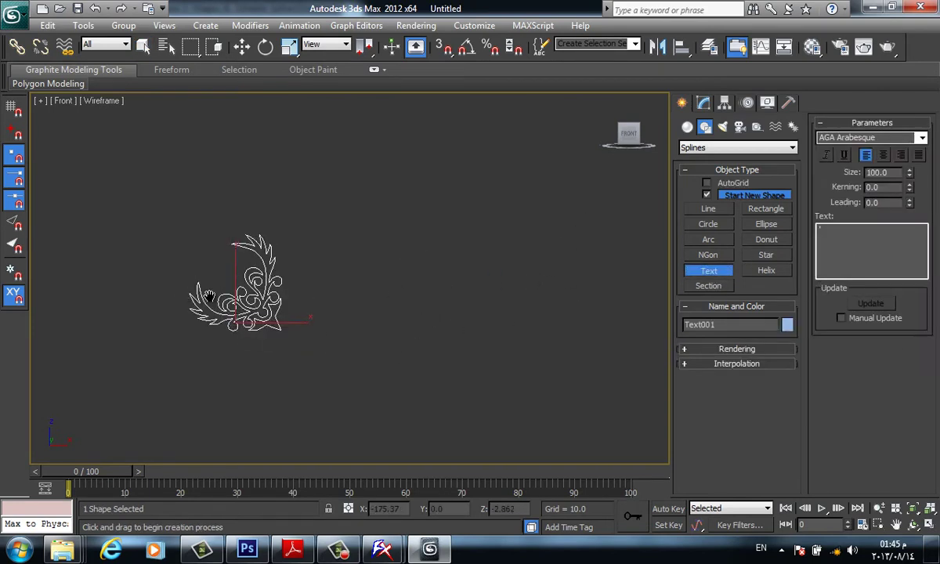
{"action": "middle_click_drag", "start_coordinate": [288, 313], "coordinate": [310, 290]}
{"action": "scroll", "coordinate": [315, 312], "scroll_direction": "up", "scroll_amount": 3}
{"action": "right_click", "coordinate": [278, 336]}
- Show the corner ornament in the Perspective view and apply an Extrude modifier to it
{"action": "scroll", "coordinate": [277, 335], "scroll_direction": "down", "scroll_amount": 3}
{"action": "key", "text": "p"}
{"action": "scroll", "coordinate": [279, 331], "scroll_direction": "up", "scroll_amount": 4}
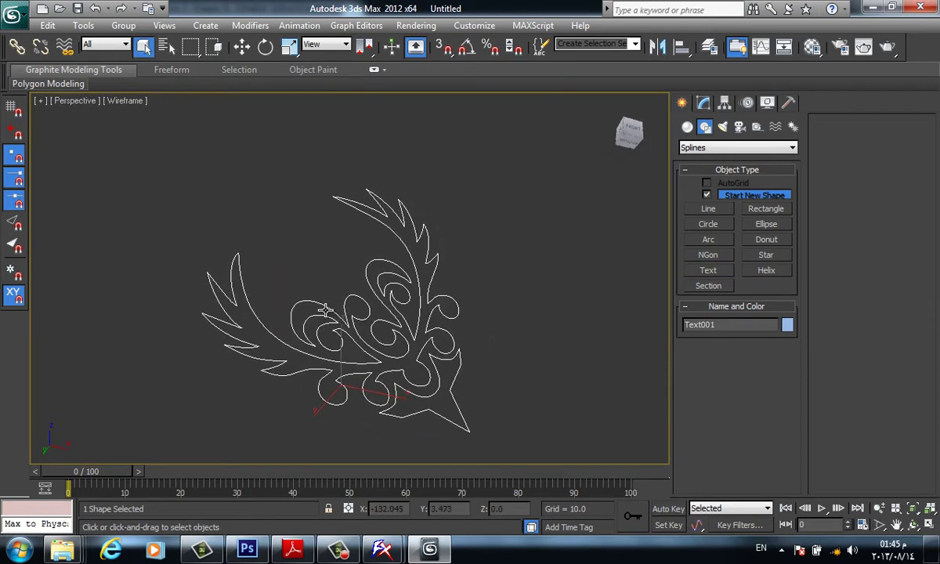
{"action": "scroll", "coordinate": [385, 342], "scroll_direction": "down", "scroll_amount": 5}
{"action": "middle_click_drag", "start_coordinate": [484, 273], "coordinate": [468, 310], "text": "alt"}
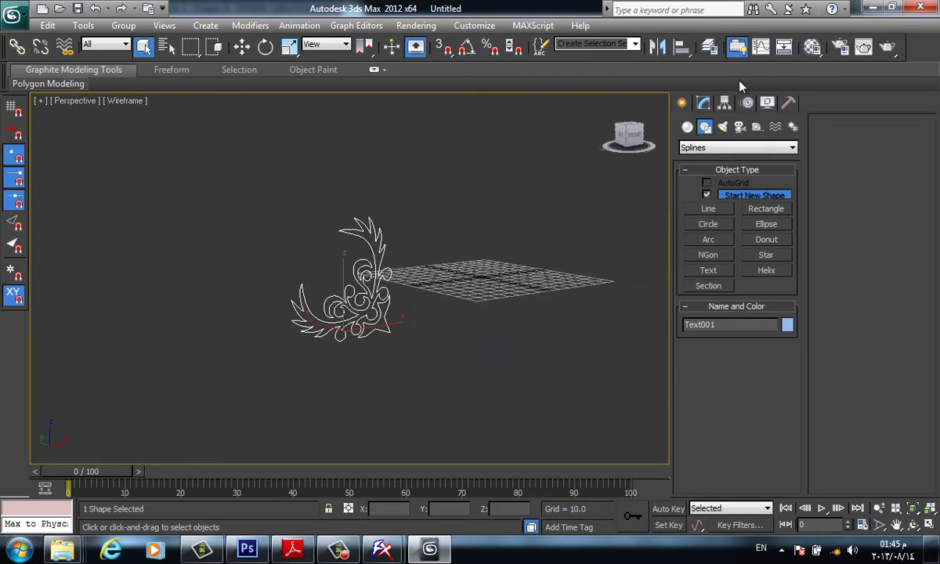
{"action": "left_click", "coordinate": [703, 104]}
{"action": "left_click", "coordinate": [708, 144]}
{"action": "scroll", "coordinate": [714, 176], "scroll_direction": "down", "scroll_amount": 12}
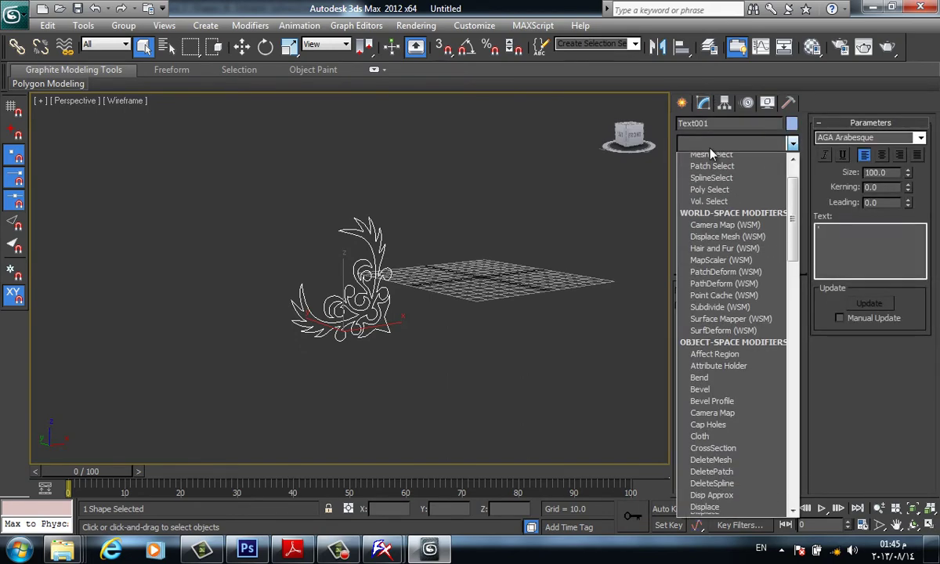
{"action": "left_click", "coordinate": [709, 194]}
{"action": "middle_click_drag", "start_coordinate": [487, 248], "coordinate": [517, 235]}
{"action": "key", "text": "z"}
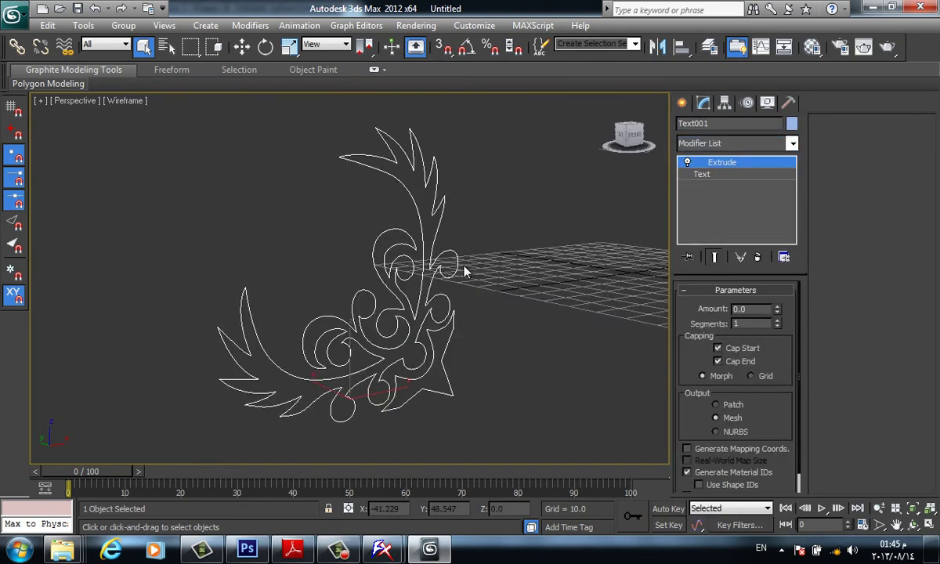
- Shade the corner ornament in the Perspective view, set its extrusion amount to 2.0 and show edged faces
{"action": "key", "text": "F3"}
{"action": "double_click", "coordinate": [777, 307]}
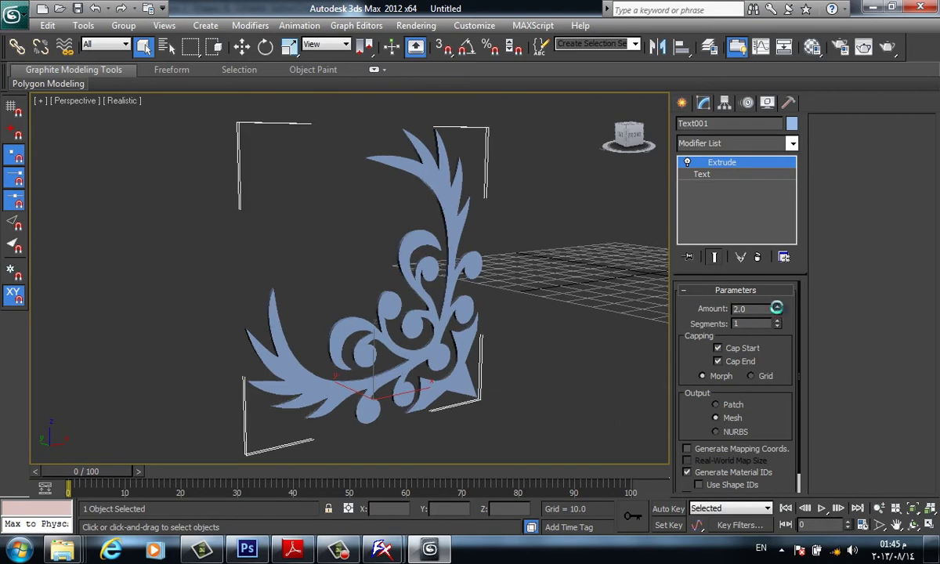
{"action": "middle_click_drag", "start_coordinate": [459, 303], "coordinate": [478, 312], "text": "alt"}
{"action": "key", "text": "F4"}
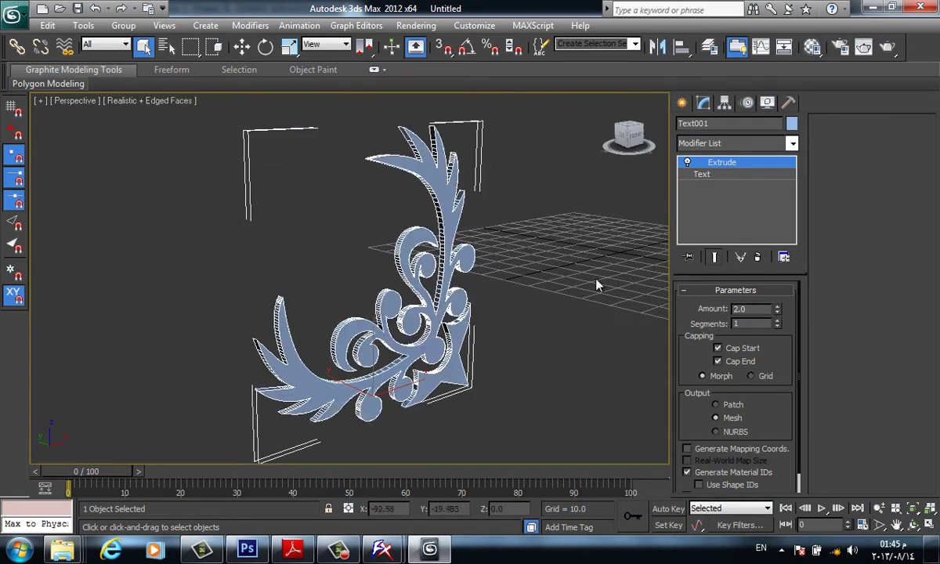
- Remove the Extrude modifier from the corner ornament and apply a Bevel modifier instead
{"action": "left_click", "coordinate": [757, 257]}
{"action": "left_click", "coordinate": [700, 145]}
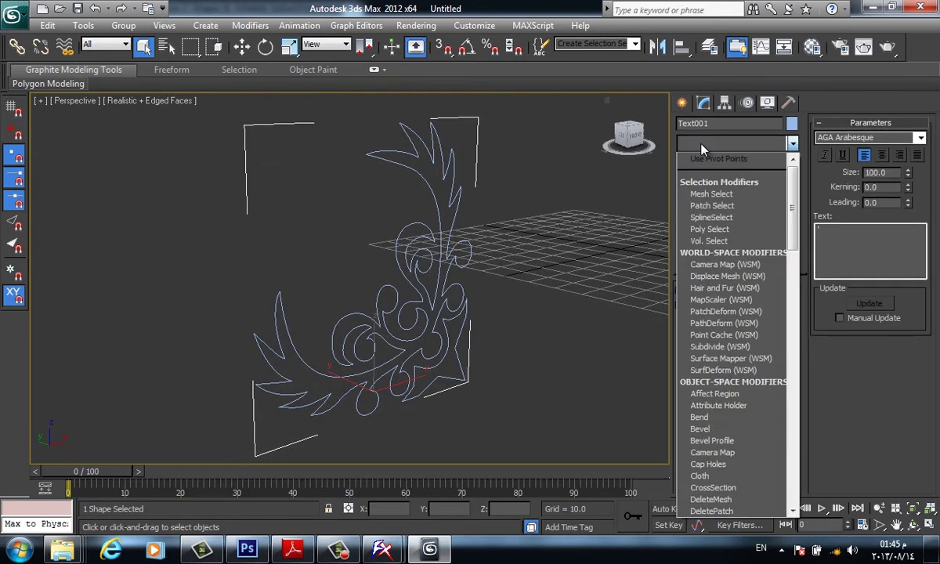
{"action": "key", "text": "b"}
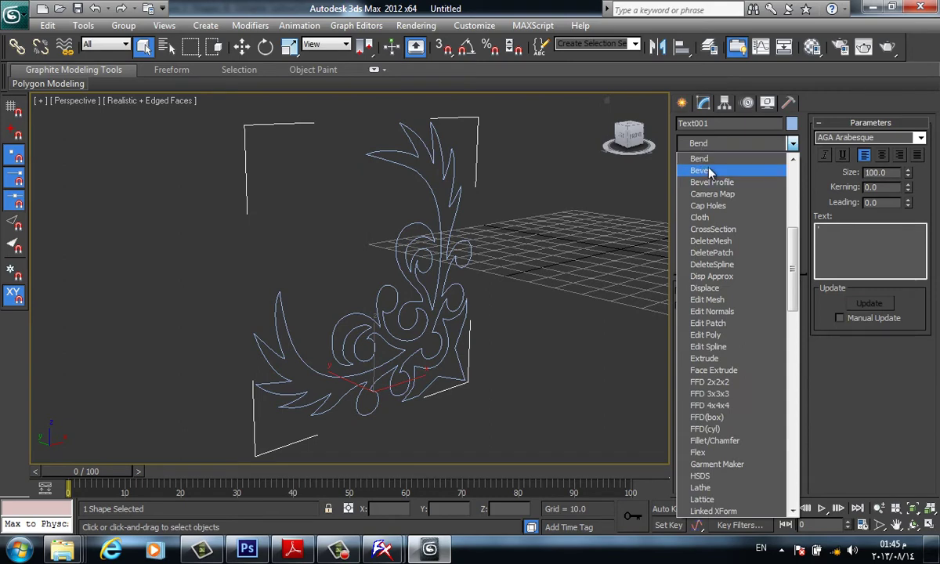
{"action": "left_click", "coordinate": [701, 170]}
- Set the Bevel level 1 height to 1.0, and enable level 2 with height 0.2 and outline -0.2
{"action": "scroll", "coordinate": [450, 266], "scroll_direction": "up", "scroll_amount": 6}
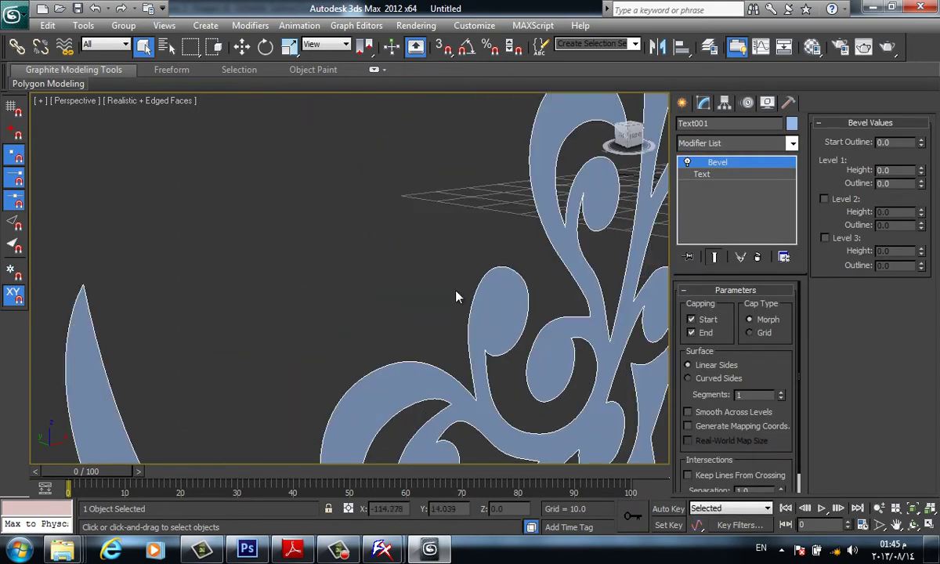
{"action": "left_click_drag", "start_coordinate": [921, 169], "coordinate": [924, 175]}
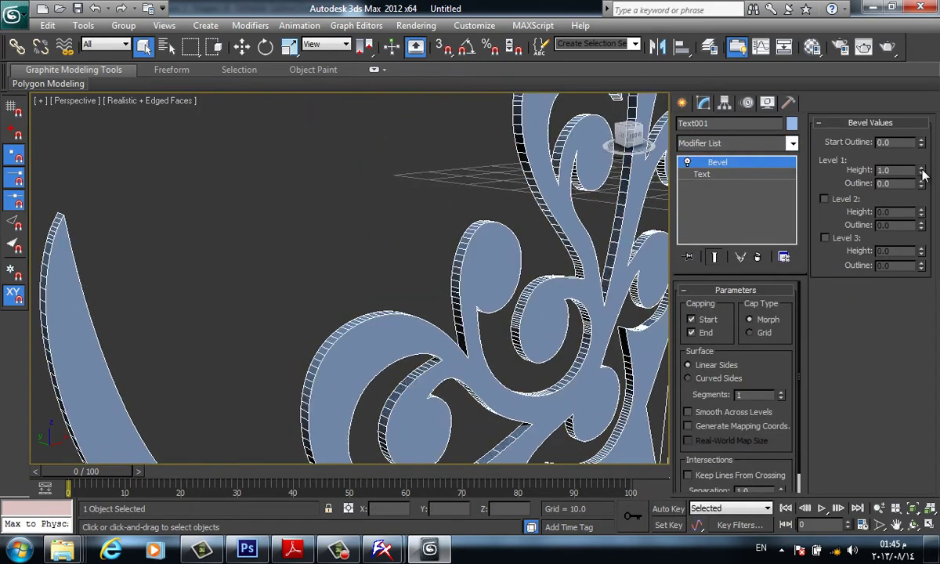
{"action": "left_click", "coordinate": [823, 199]}
{"action": "left_click_drag", "start_coordinate": [921, 217], "coordinate": [923, 220]}
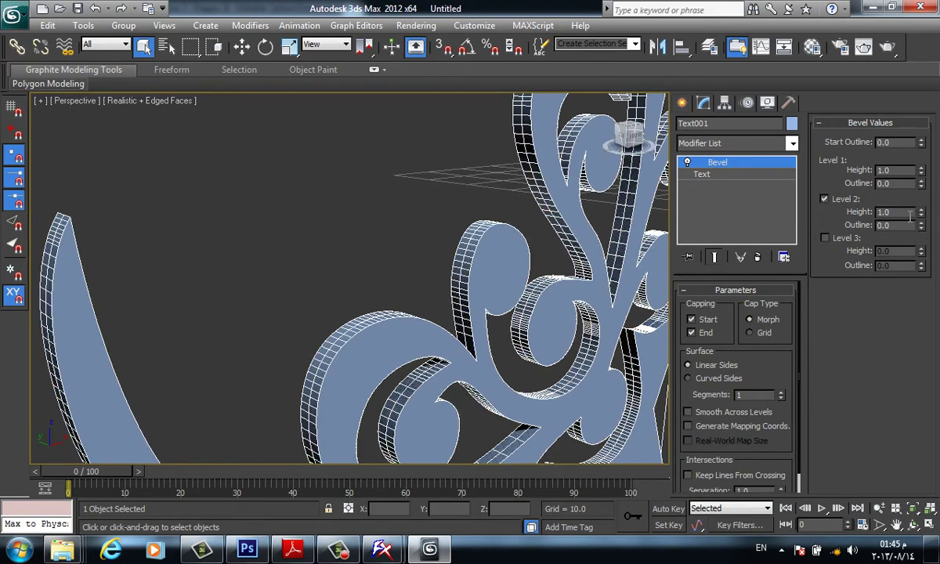
{"action": "type", "text": "0.2"}
{"action": "key", "text": "Return"}
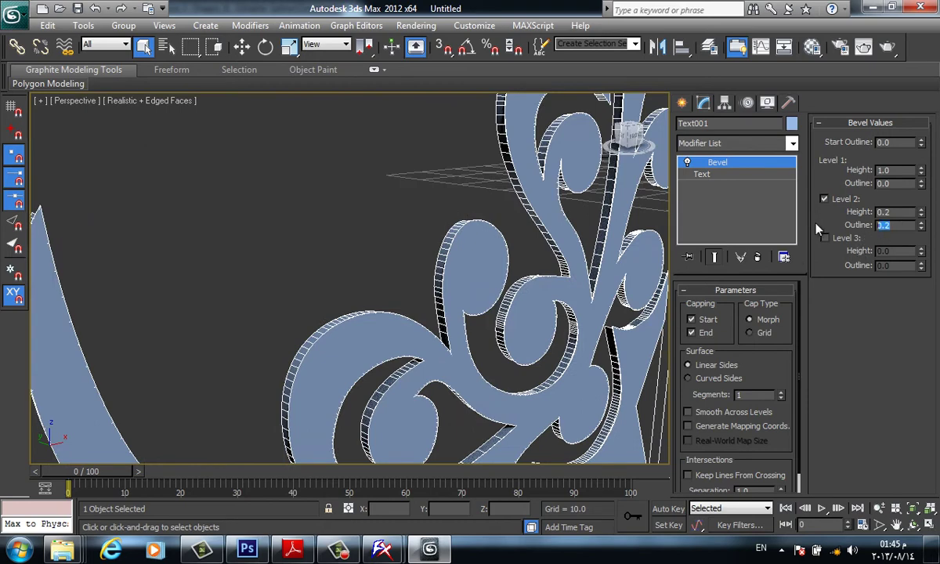
{"action": "type", "text": "-0.2"}
{"action": "key", "text": "Return"}
- Examine the ornament's bevelled edges up close and as a whole, with and without edged faces
{"action": "middle_click_drag", "start_coordinate": [554, 313], "coordinate": [518, 290]}
{"action": "key", "text": "F4"}
{"action": "middle_click_drag", "start_coordinate": [461, 310], "coordinate": [400, 251], "text": "alt"}
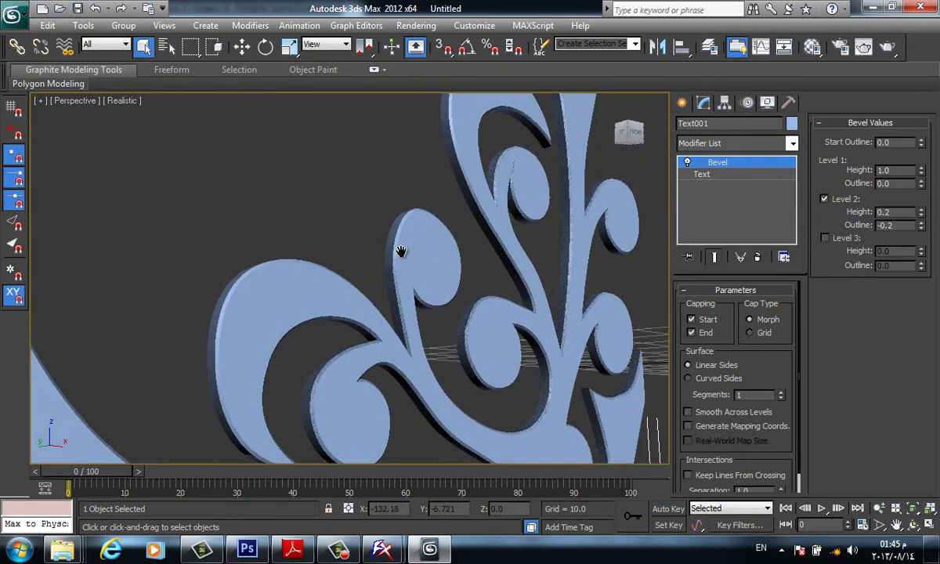
{"action": "scroll", "coordinate": [425, 234], "scroll_direction": "up", "scroll_amount": 5}
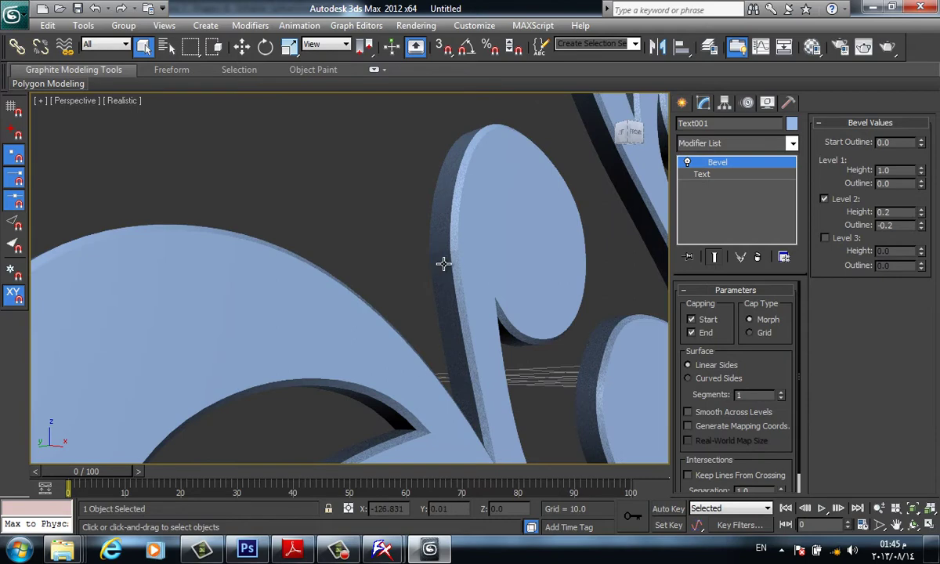
{"action": "middle_click_drag", "start_coordinate": [430, 262], "coordinate": [419, 294], "text": "alt"}
{"action": "key", "text": "F4"}
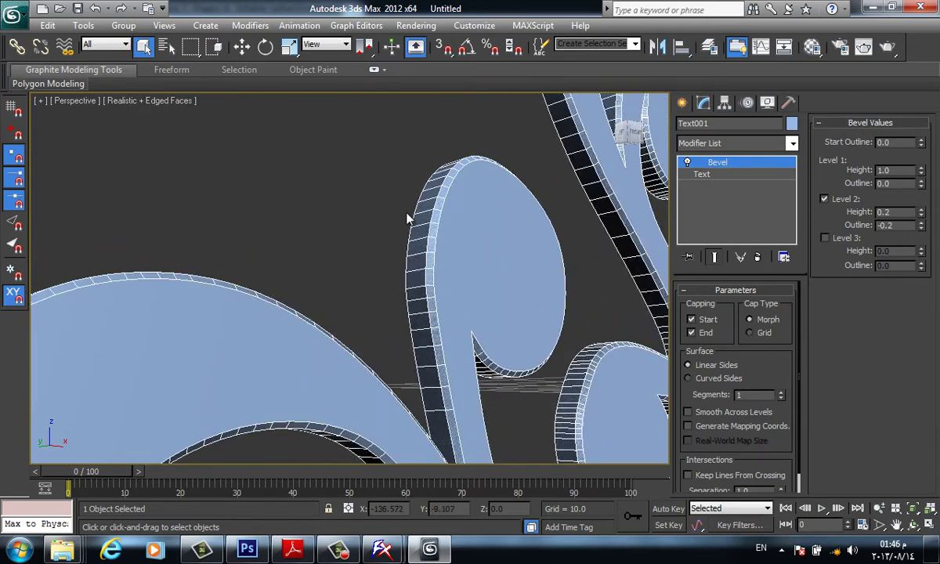
{"action": "key", "text": "F4"}
{"action": "scroll", "coordinate": [444, 271], "scroll_direction": "down", "scroll_amount": 5}
{"action": "middle_click_drag", "start_coordinate": [457, 282], "coordinate": [513, 320], "text": "alt"}
{"action": "key", "text": "F4"}
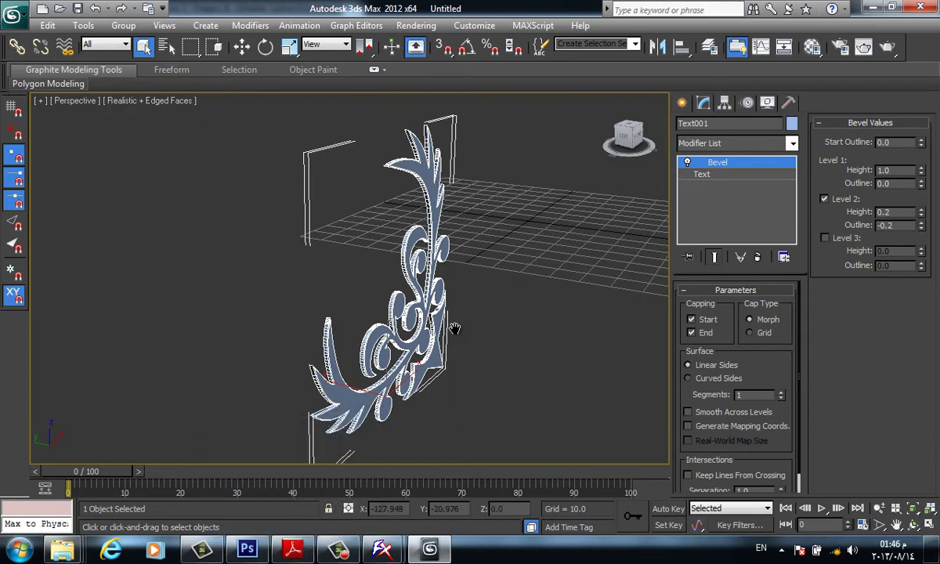
{"action": "middle_click_drag", "start_coordinate": [454, 327], "coordinate": [511, 357]}
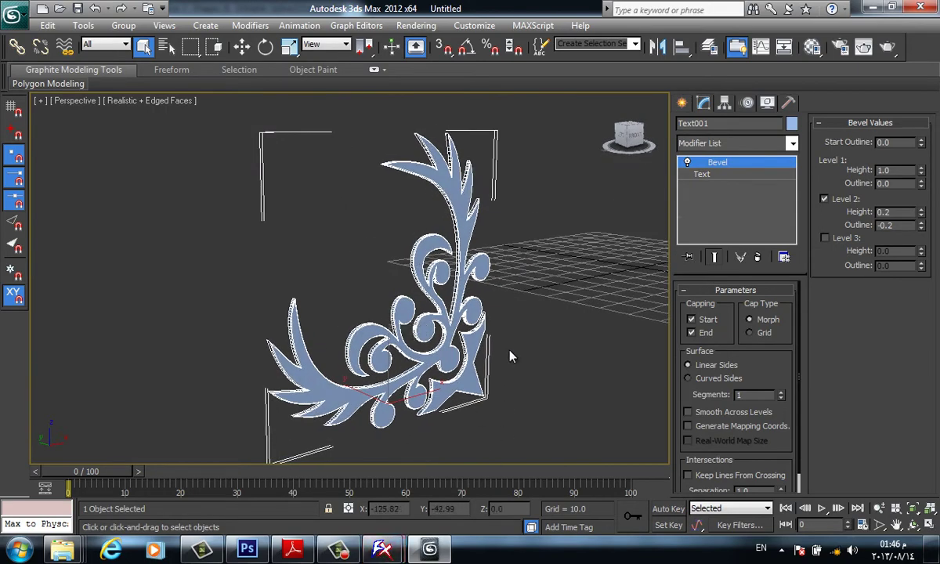
{"action": "middle_click_drag", "start_coordinate": [509, 356], "coordinate": [511, 356]}
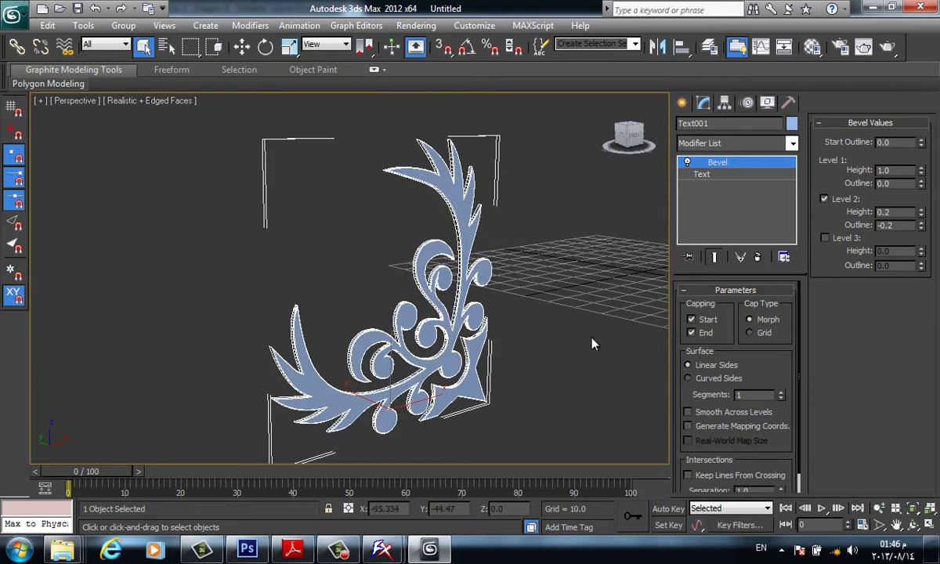
- Delete the bevelled corner ornament from the scene
{"action": "left_click", "coordinate": [682, 103]}
{"action": "middle_click_drag", "start_coordinate": [509, 225], "coordinate": [510, 230]}
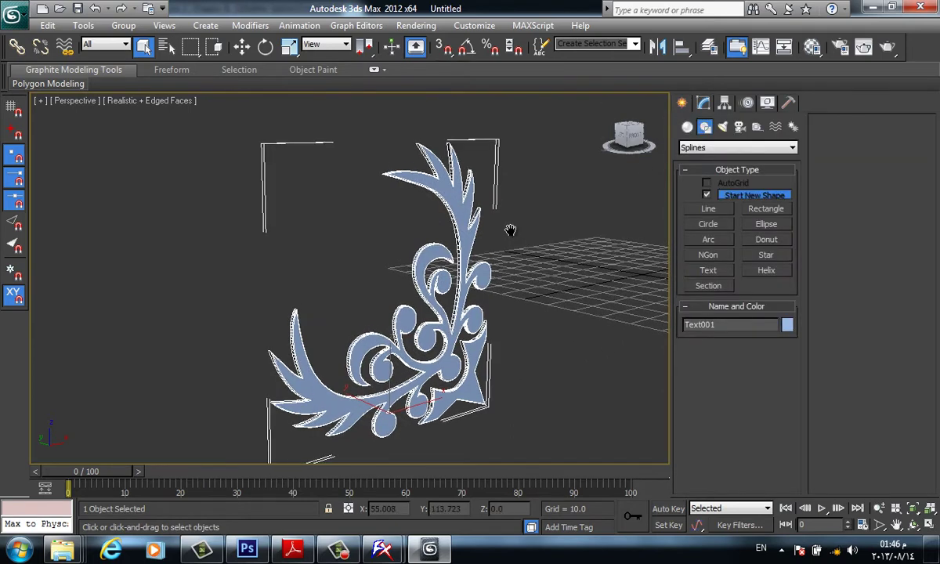
{"action": "key", "text": "Delete"}
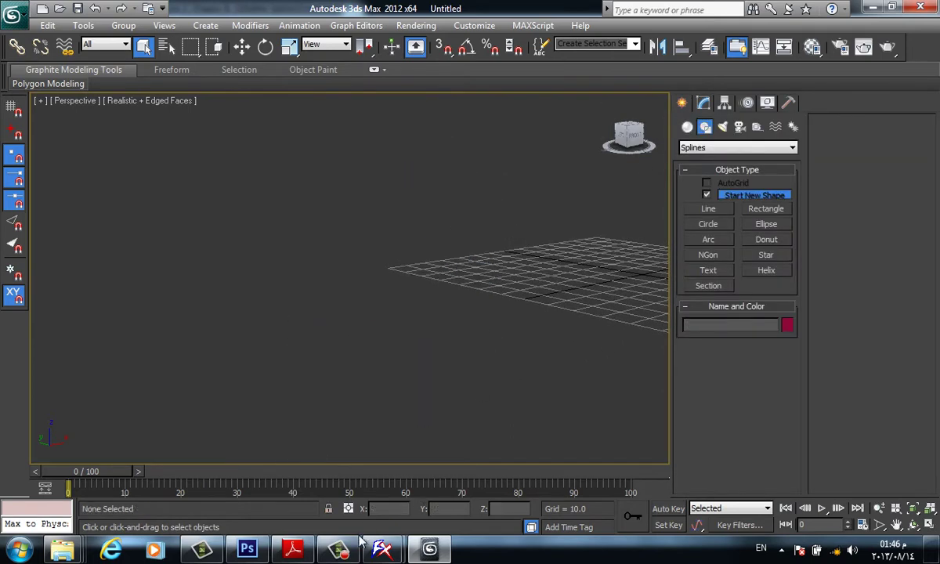
{"action": "left_click", "coordinate": [338, 549]}
{"action": "left_click", "coordinate": [400, 305]}
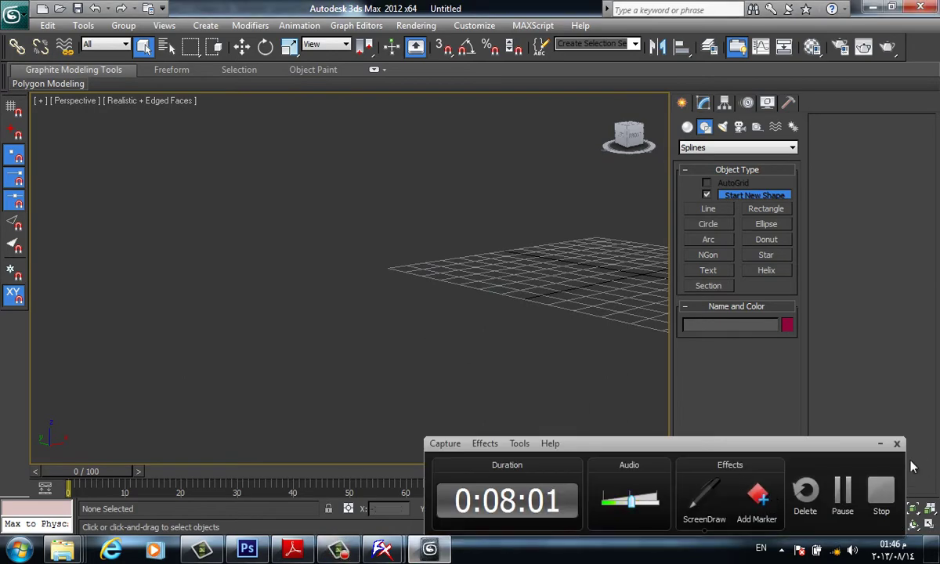
{"action": "left_click", "coordinate": [879, 443]}
{"action": "scroll", "coordinate": [442, 323], "scroll_direction": "down", "scroll_amount": 2}
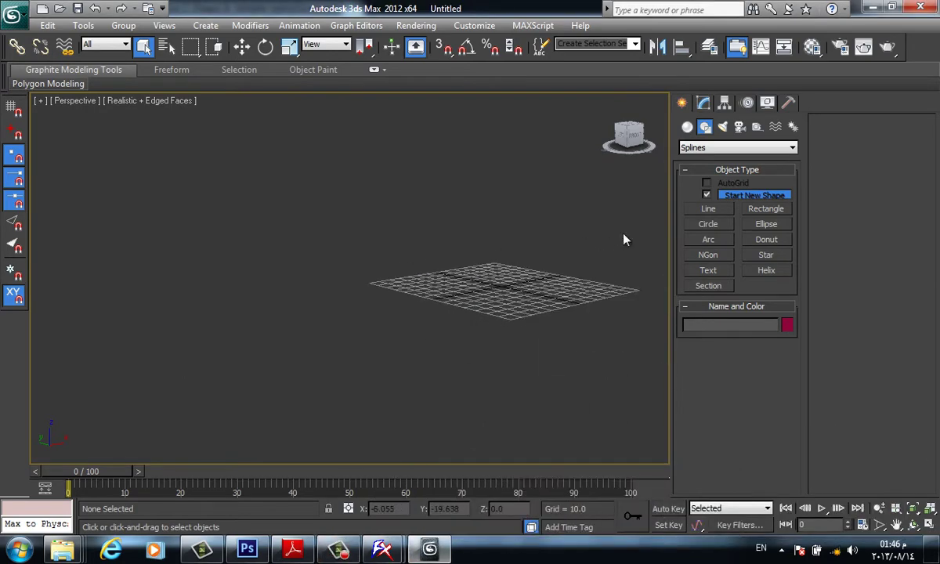
{"action": "key", "text": "shift+z"}
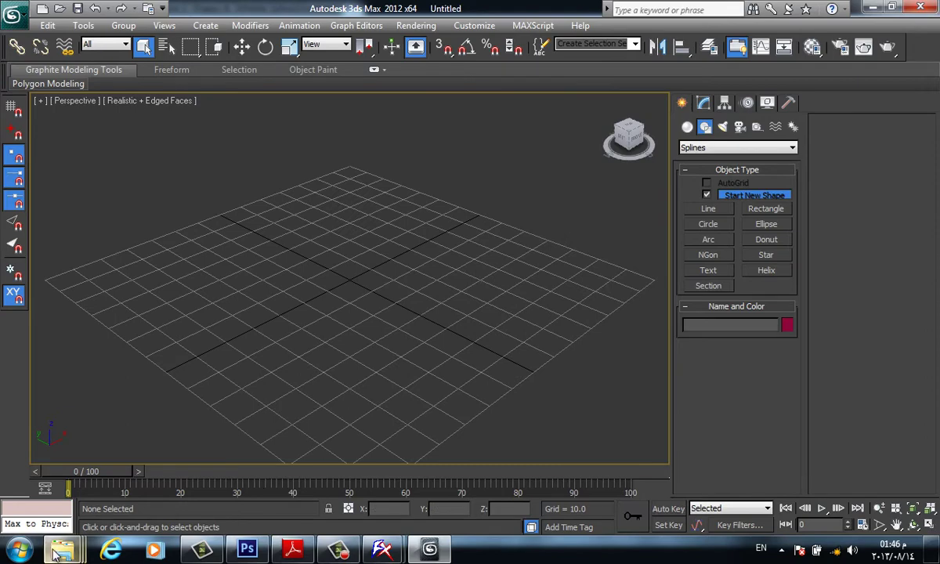
- Switch to File Explorer and open the Tutorial 13 - decoration Elements folder in the Lecture 3 folder
{"action": "mouse_move", "coordinate": [63, 548]}
{"action": "mouse_move", "coordinate": [576, 494]}
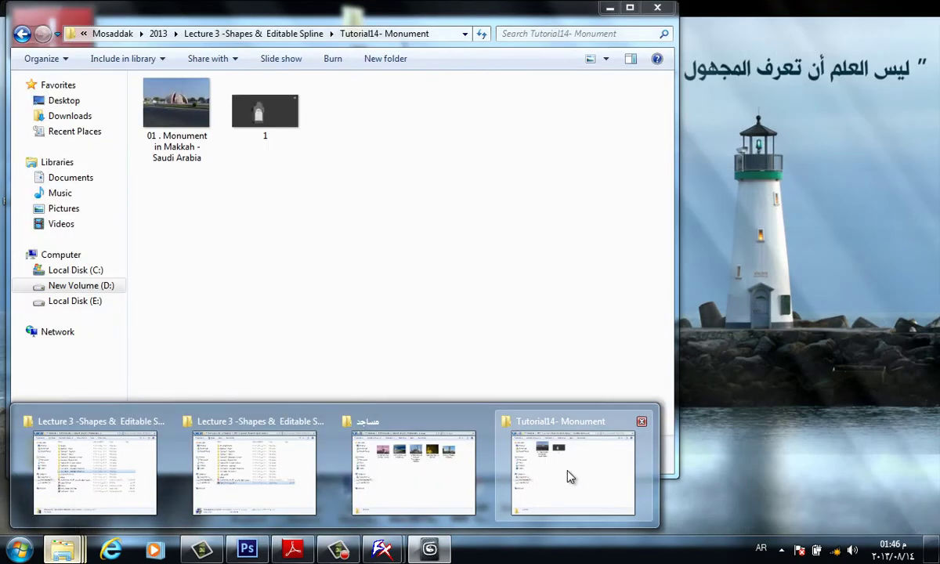
{"action": "left_click", "coordinate": [566, 476]}
{"action": "key", "text": "BackSpace"}
{"action": "key", "text": "Up"}
{"action": "key", "text": "Up"}
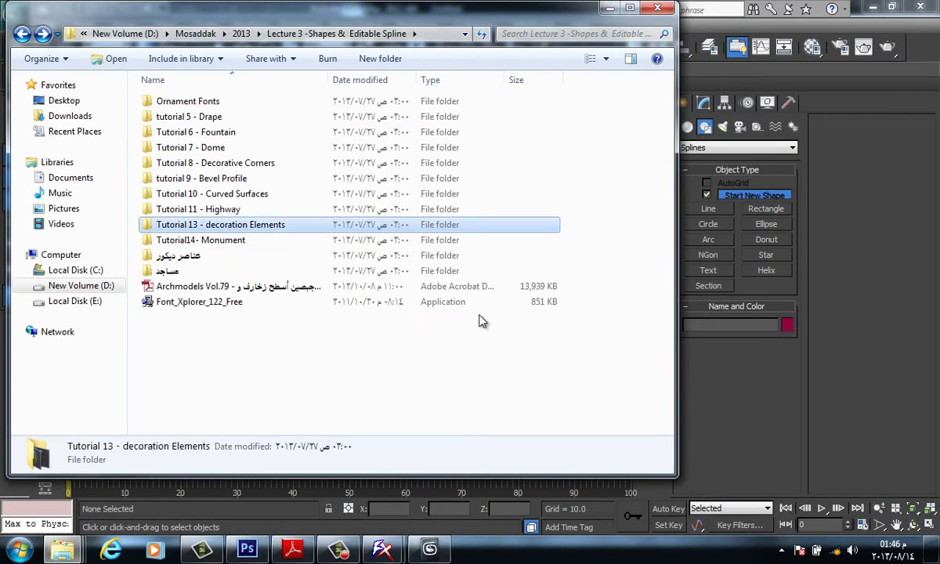
{"action": "key", "text": "Down"}
{"action": "key", "text": "Return"}
- Open reference image 2 to examine the curved and straight mouldings, and return to 3ds Max
{"action": "key", "text": "Right"}
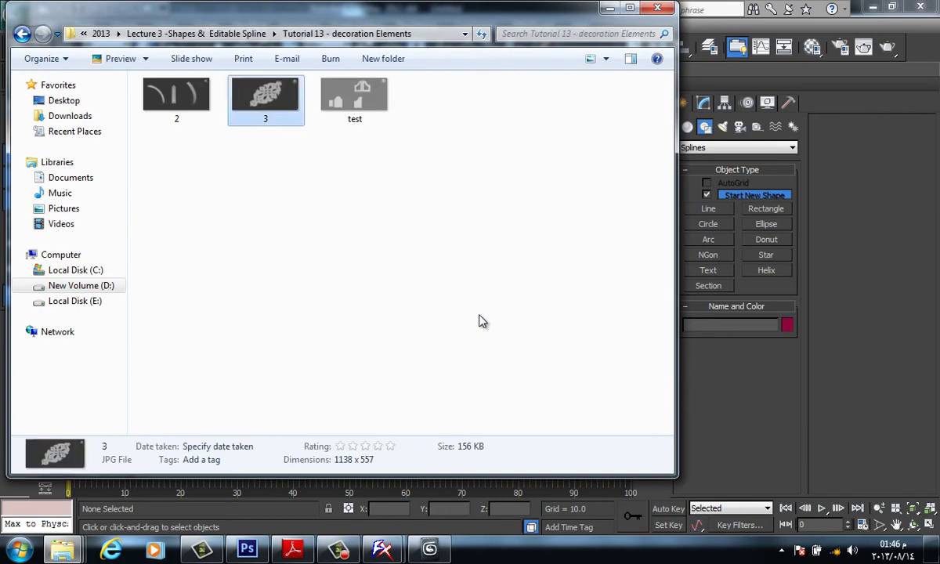
{"action": "key", "text": "Left"}
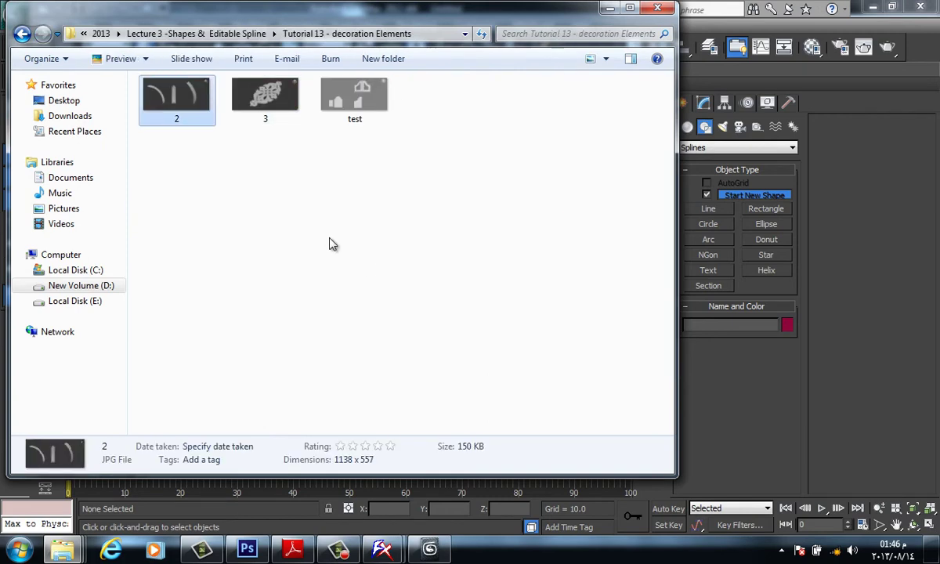
{"action": "left_click", "coordinate": [353, 259]}
{"action": "left_click", "coordinate": [252, 93]}
{"action": "left_click", "coordinate": [177, 95]}
{"action": "double_click", "coordinate": [176, 95]}
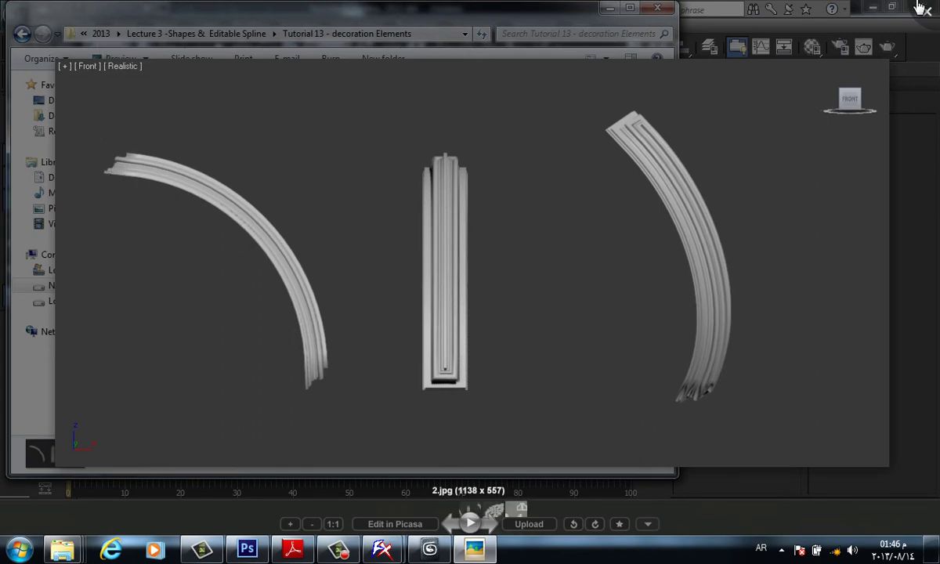
{"action": "left_click_drag", "start_coordinate": [715, 208], "coordinate": [709, 243]}
{"action": "left_click", "coordinate": [606, 10]}
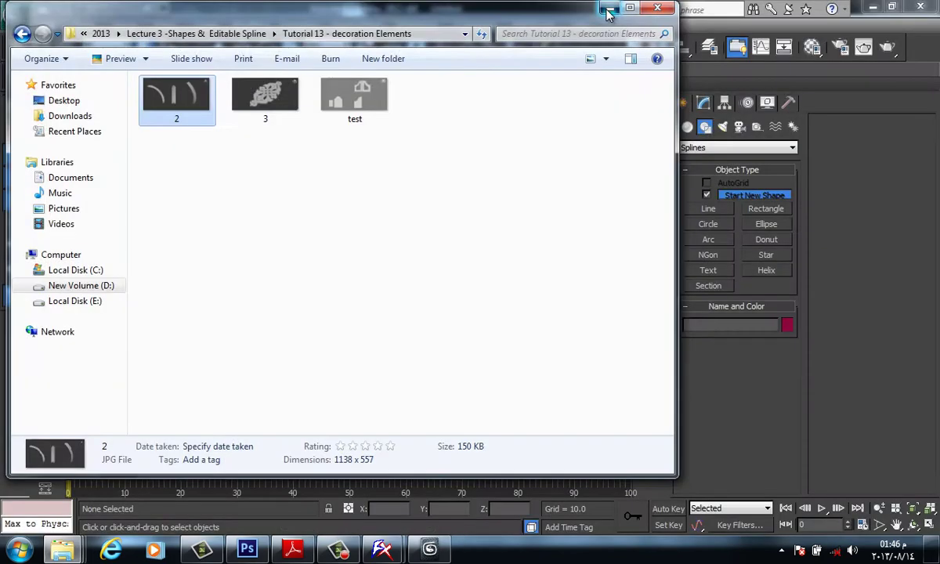
{"action": "left_click", "coordinate": [607, 10]}
- Draw a roughly quarter-circle arc in the Front view, curving from the lower end up to the horizontal upper end, shown in wireframe
{"action": "key", "text": "f"}
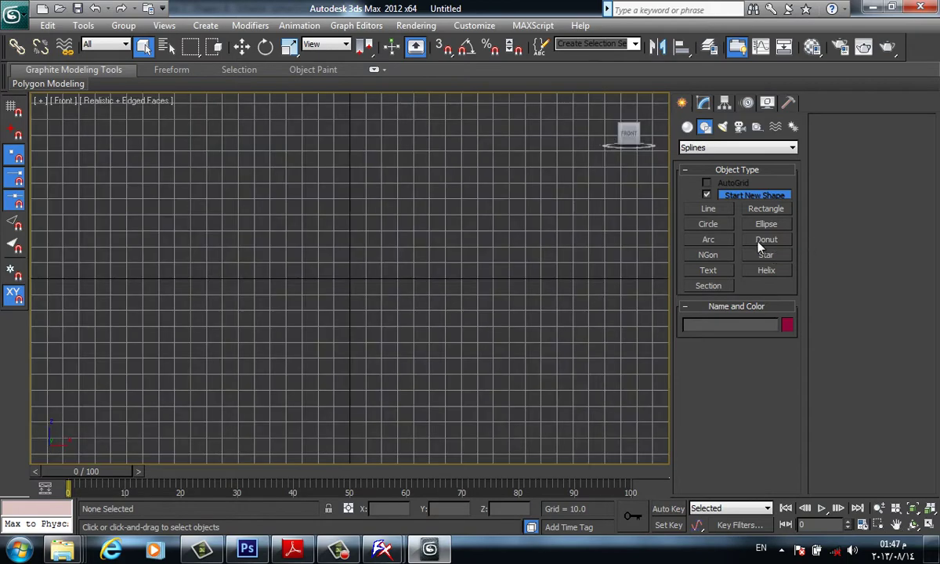
{"action": "left_click", "coordinate": [708, 239]}
{"action": "middle_click_drag", "start_coordinate": [520, 345], "coordinate": [490, 387]}
{"action": "left_click_drag", "start_coordinate": [516, 397], "coordinate": [207, 131]}
{"action": "left_click", "coordinate": [415, 204]}
{"action": "key", "text": "F3"}
{"action": "right_click", "coordinate": [426, 164]}
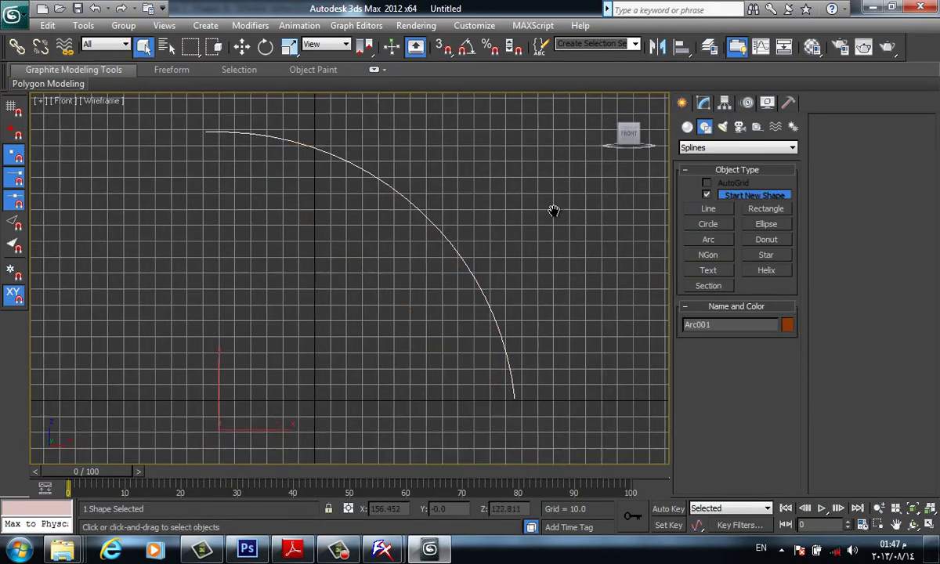
- Draw an open stepped moulding profile with a top edge about 20 units long using the Line tool, beside the arc
{"action": "middle_click_drag", "start_coordinate": [563, 205], "coordinate": [534, 229]}
{"action": "left_click", "coordinate": [708, 209]}
{"action": "left_click", "coordinate": [535, 251]}
{"action": "left_click", "coordinate": [533, 252]}
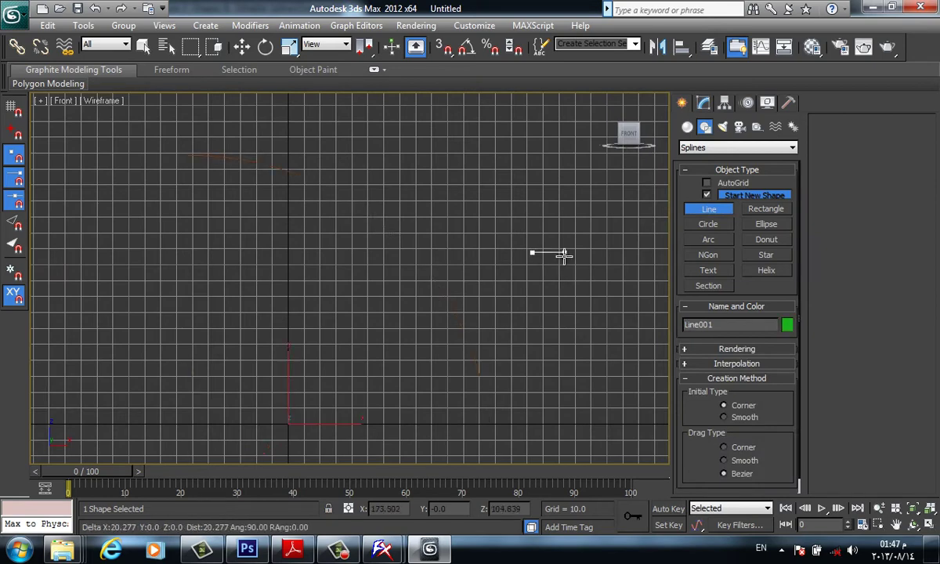
{"action": "left_click", "coordinate": [563, 253]}
{"action": "scroll", "coordinate": [576, 262], "scroll_direction": "up", "scroll_amount": 3}
{"action": "left_click", "coordinate": [559, 258]}
{"action": "left_click", "coordinate": [550, 258]}
{"action": "left_click", "coordinate": [549, 269]}
{"action": "left_click", "coordinate": [533, 288]}
{"action": "left_click", "coordinate": [520, 303]}
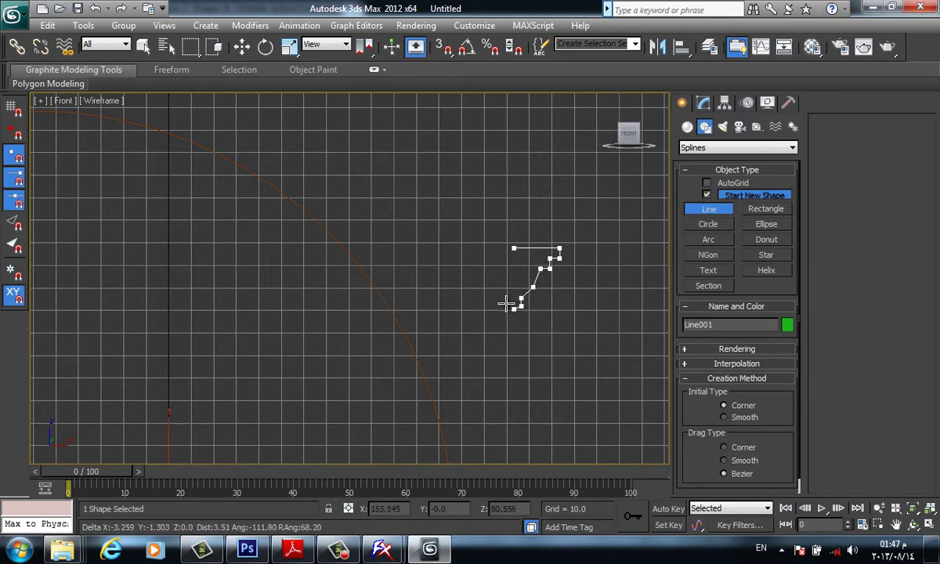
{"action": "right_click", "coordinate": [512, 308]}
- Smooth the vertex in the middle of the profile's slanted part and move it outward to form a rounded curve
{"action": "scroll", "coordinate": [554, 297], "scroll_direction": "up", "scroll_amount": 4}
{"action": "key", "text": "F1"}
{"action": "left_click", "coordinate": [593, 362]}
{"action": "key", "text": "1"}
{"action": "left_click", "coordinate": [466, 266]}
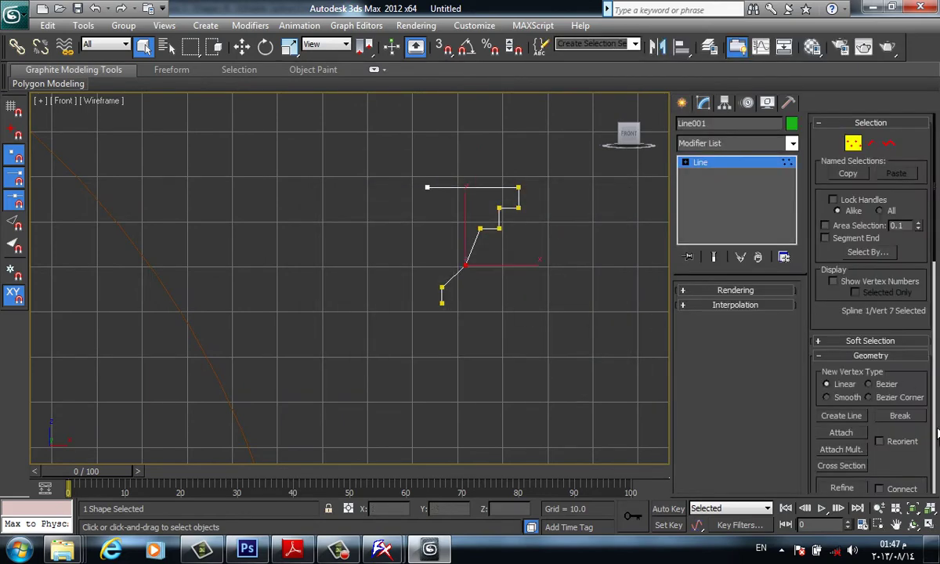
{"action": "right_click", "coordinate": [537, 262]}
{"action": "left_click", "coordinate": [415, 155]}
{"action": "key", "text": "w"}
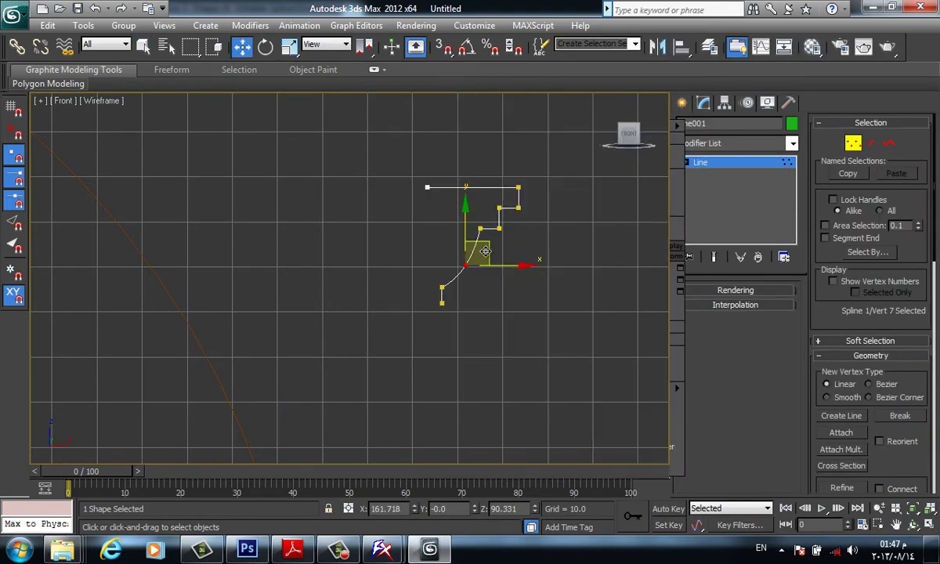
{"action": "left_click_drag", "start_coordinate": [486, 251], "coordinate": [496, 258]}
{"action": "left_click", "coordinate": [547, 307]}
- Draw a second line with snapping from the profile's lower end about 3.6 units sideways, and up to the free end of its top edge
{"action": "scroll", "coordinate": [547, 306], "scroll_direction": "down", "scroll_amount": 5}
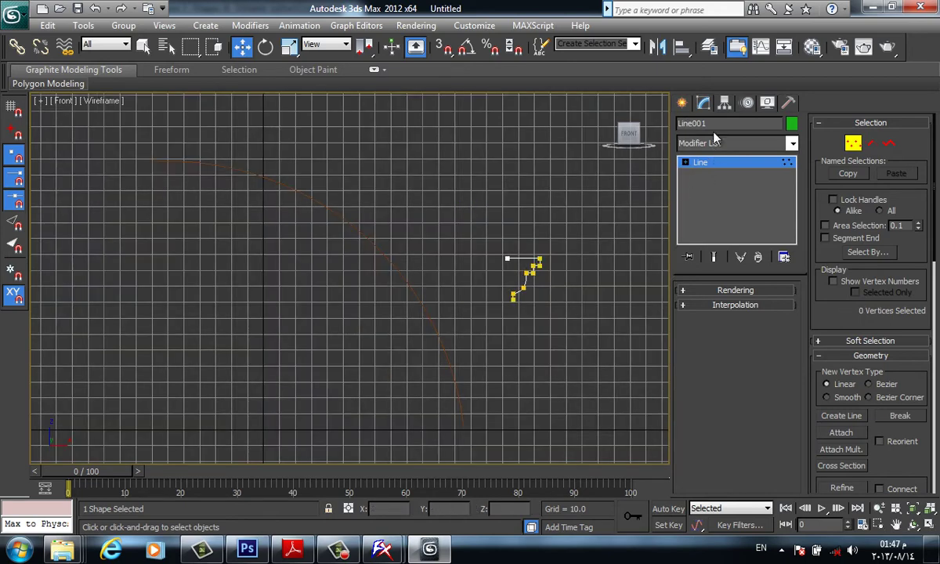
{"action": "scroll", "coordinate": [642, 125], "scroll_direction": "down", "scroll_amount": 2}
{"action": "left_click", "coordinate": [681, 103]}
{"action": "key", "text": "z"}
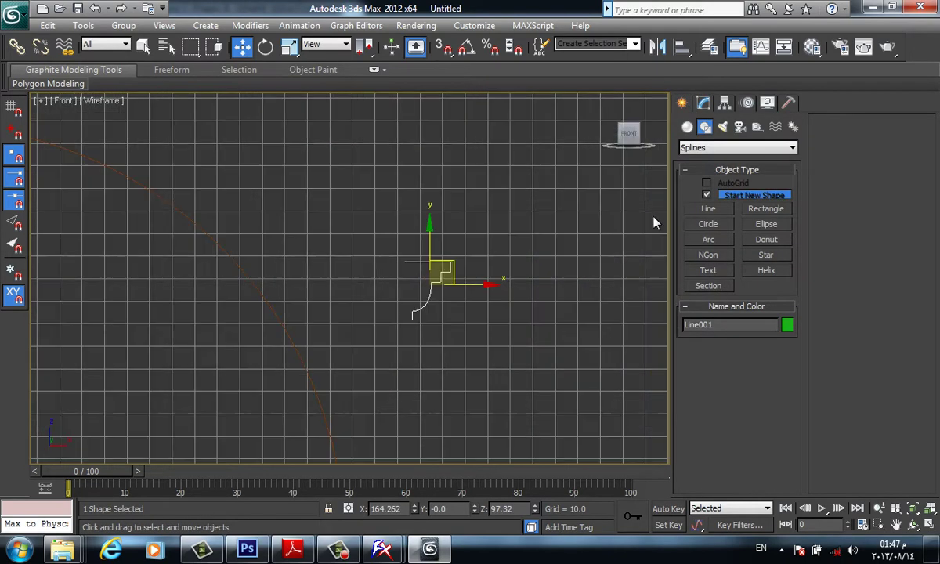
{"action": "scroll", "coordinate": [588, 235], "scroll_direction": "up", "scroll_amount": 4}
{"action": "left_click", "coordinate": [708, 208]}
{"action": "middle_click_drag", "start_coordinate": [252, 373], "coordinate": [424, 346]}
{"action": "key", "text": "s"}
{"action": "left_click", "coordinate": [419, 343]}
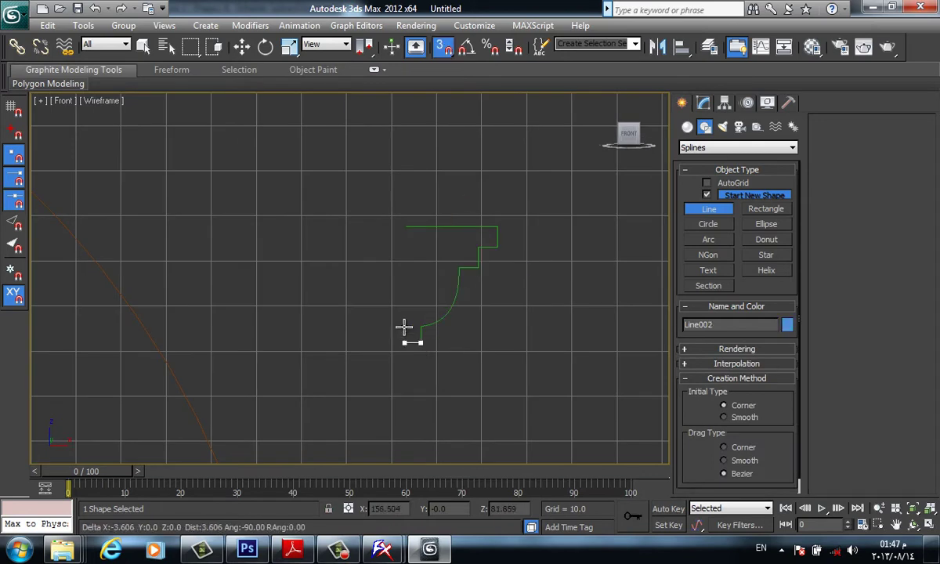
{"action": "key", "text": "s"}
{"action": "left_click", "coordinate": [405, 342]}
{"action": "left_click", "coordinate": [407, 226]}
- Convert the stepped moulding profile line to an editable spline
{"action": "key", "text": "w"}
{"action": "left_click", "coordinate": [477, 223]}
{"action": "left_click", "coordinate": [481, 226]}
{"action": "right_click", "coordinate": [539, 228]}
{"action": "mouse_move", "coordinate": [640, 366]}
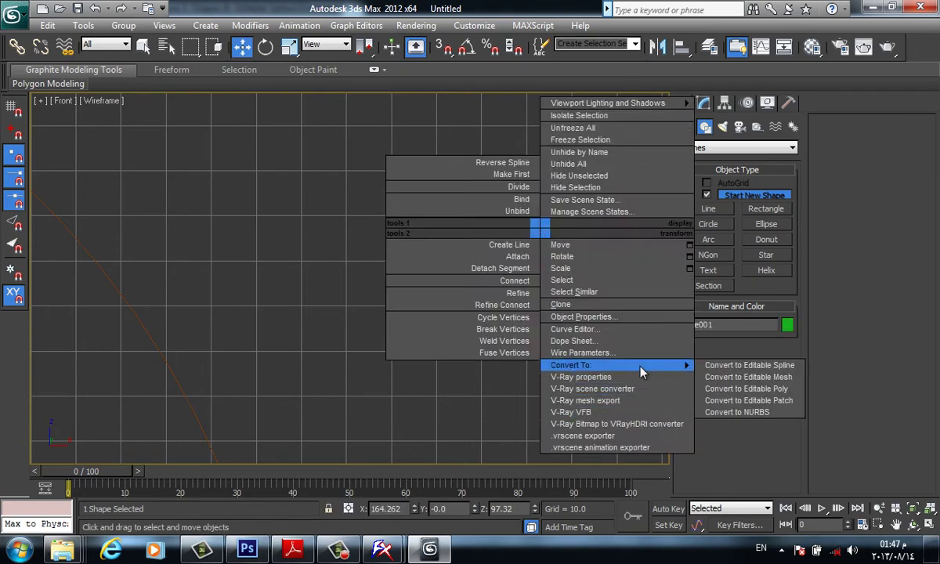
{"action": "left_click", "coordinate": [748, 365]}
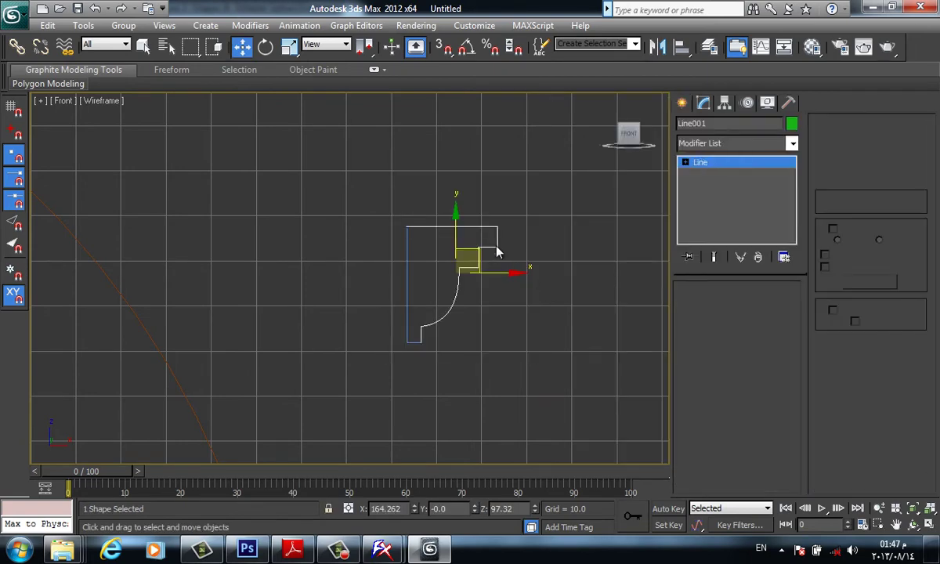
- Attach the second line, forming the profile's back and lower edge, to the stepped profile spline
{"action": "right_click", "coordinate": [498, 252]}
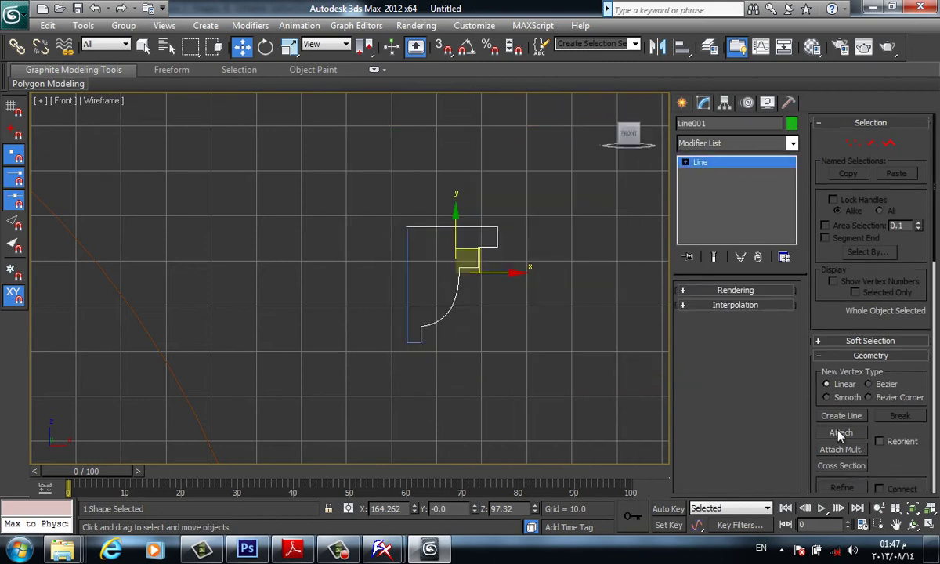
{"action": "left_click", "coordinate": [837, 435]}
{"action": "key", "text": "F1"}
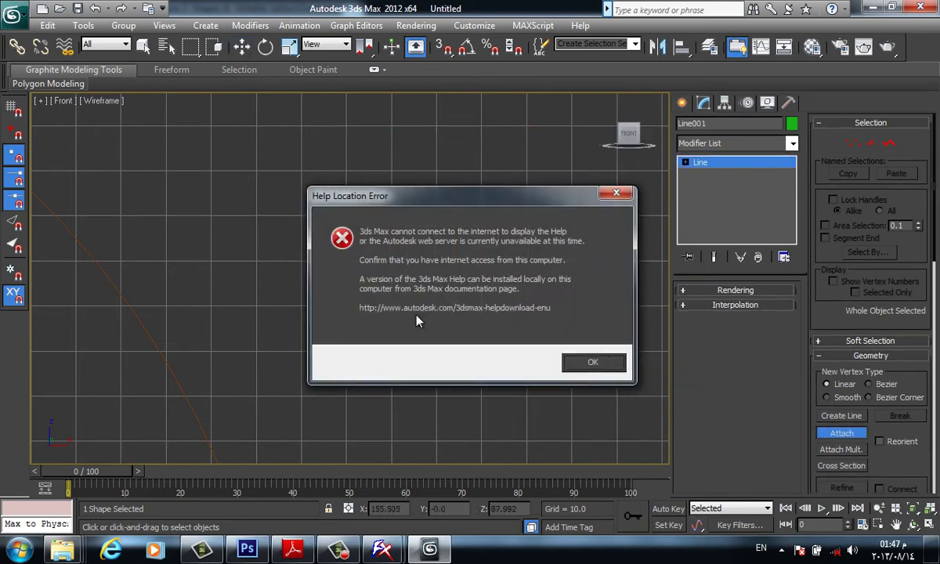
{"action": "left_click", "coordinate": [614, 363]}
- Select all of the profile's vertices and weld the coincident ones with a threshold of 0.1
{"action": "key", "text": "1"}
{"action": "key", "text": "w"}
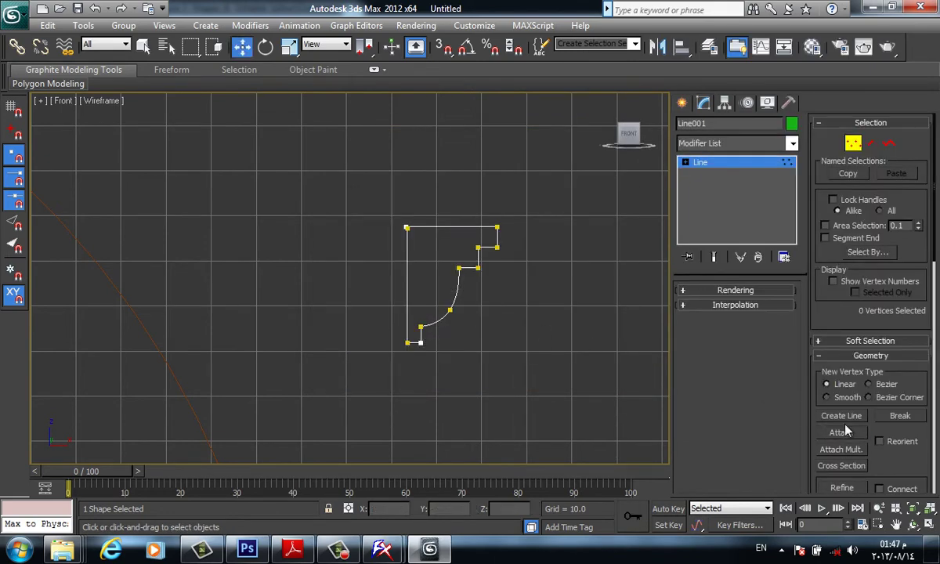
{"action": "key", "text": "ctrl+a"}
{"action": "scroll", "coordinate": [858, 430], "scroll_direction": "down", "scroll_amount": 5}
{"action": "left_click", "coordinate": [853, 447]}
{"action": "scroll", "coordinate": [560, 363], "scroll_direction": "up", "scroll_amount": 3}
{"action": "left_click", "coordinate": [227, 275]}
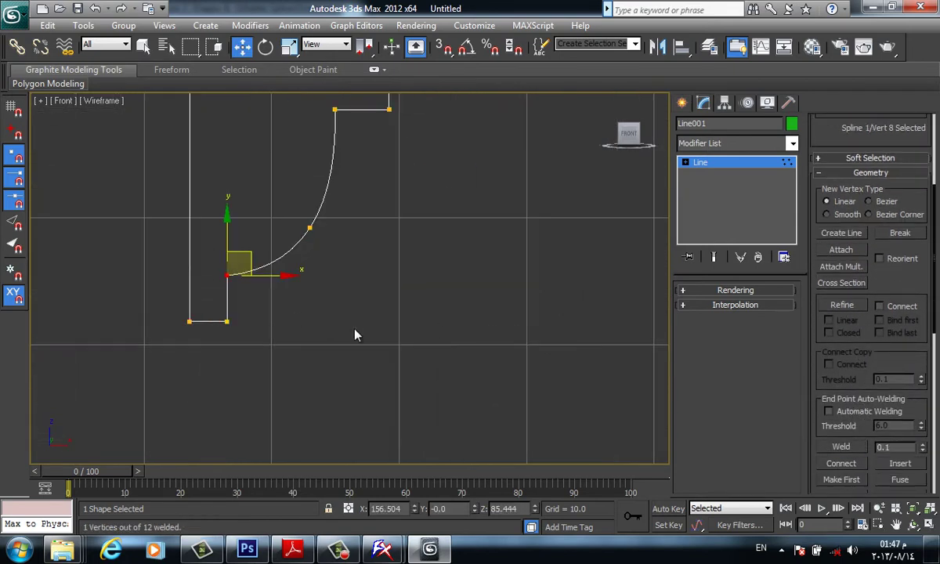
- Weld the two separate end vertices at the profile's upper back corner into one
{"action": "left_click_drag", "start_coordinate": [862, 364], "coordinate": [898, 421]}
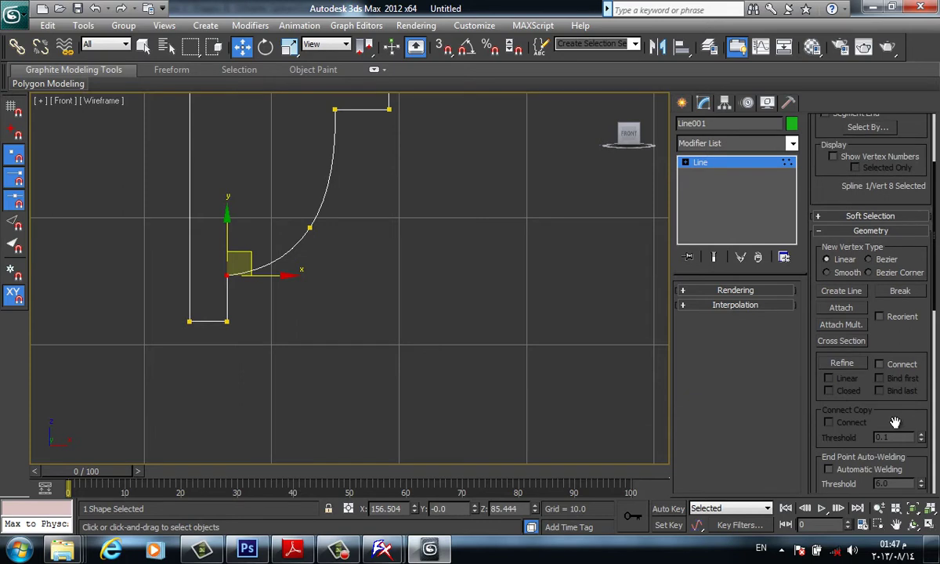
{"action": "left_click_drag", "start_coordinate": [202, 300], "coordinate": [289, 382]}
{"action": "middle_click_drag", "start_coordinate": [263, 213], "coordinate": [370, 509]}
{"action": "left_click_drag", "start_coordinate": [208, 223], "coordinate": [454, 415]}
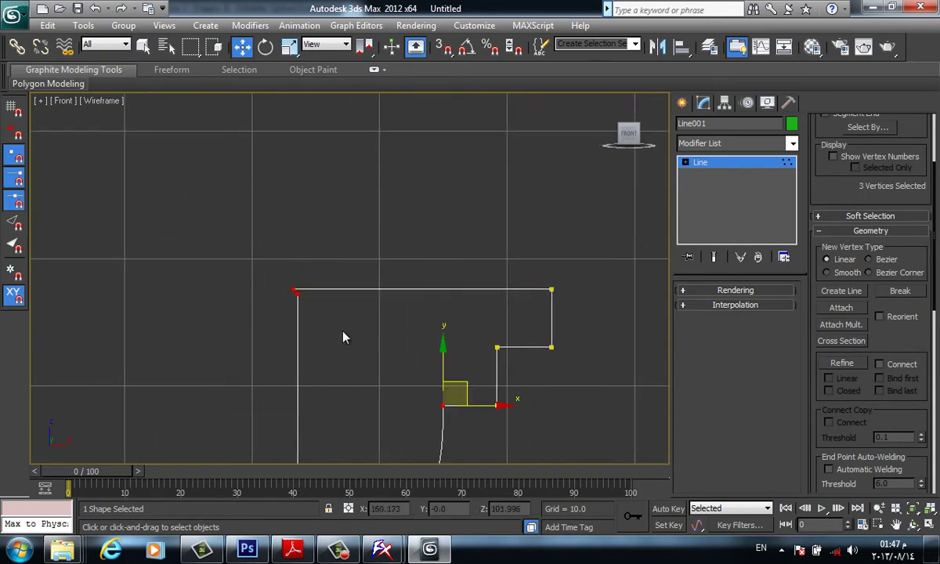
{"action": "middle_click_drag", "start_coordinate": [328, 323], "coordinate": [336, 280]}
{"action": "left_click", "coordinate": [303, 249]}
{"action": "left_click_drag", "start_coordinate": [893, 408], "coordinate": [897, 259]}
{"action": "left_click", "coordinate": [840, 355]}
{"action": "scroll", "coordinate": [408, 219], "scroll_direction": "down", "scroll_amount": 3}
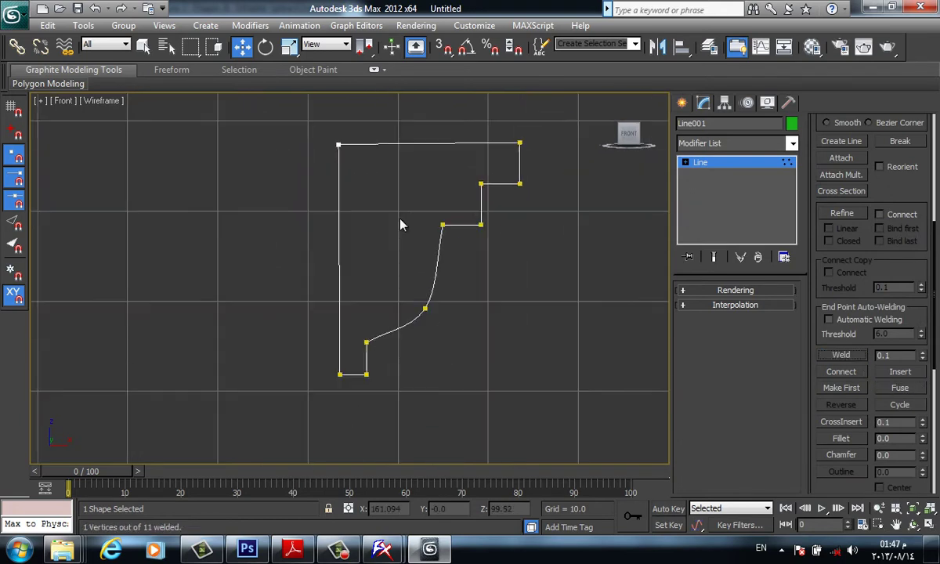
- Align the profile's lower back corner vertex vertically with the upper back corner using vertex snapping
{"action": "left_click_drag", "start_coordinate": [361, 344], "coordinate": [361, 343]}
{"action": "scroll", "coordinate": [358, 324], "scroll_direction": "up", "scroll_amount": 2}
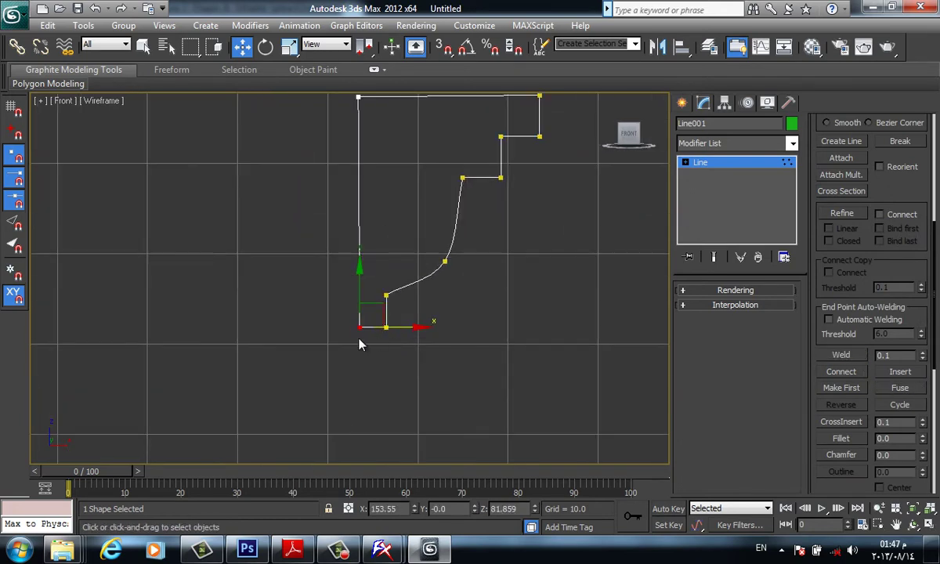
{"action": "key", "text": "s"}
{"action": "middle_click_drag", "start_coordinate": [346, 337], "coordinate": [361, 416]}
{"action": "left_click_drag", "start_coordinate": [373, 413], "coordinate": [329, 305]}
{"action": "right_click", "coordinate": [328, 305]}
{"action": "left_click", "coordinate": [436, 412]}
{"action": "left_click_drag", "start_coordinate": [376, 415], "coordinate": [376, 413]}
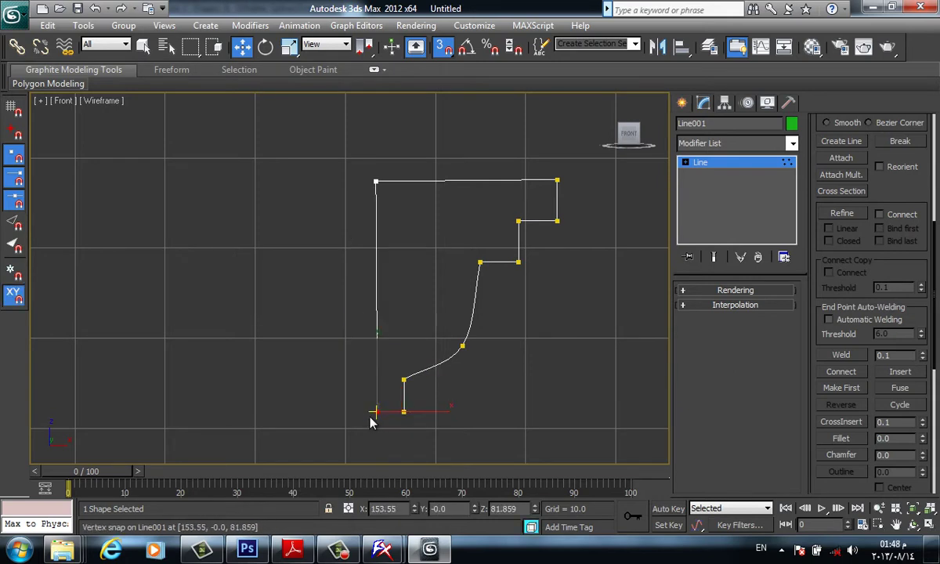
{"action": "left_click_drag", "start_coordinate": [373, 411], "coordinate": [375, 181]}
{"action": "scroll", "coordinate": [424, 189], "scroll_direction": "down", "scroll_amount": 6}
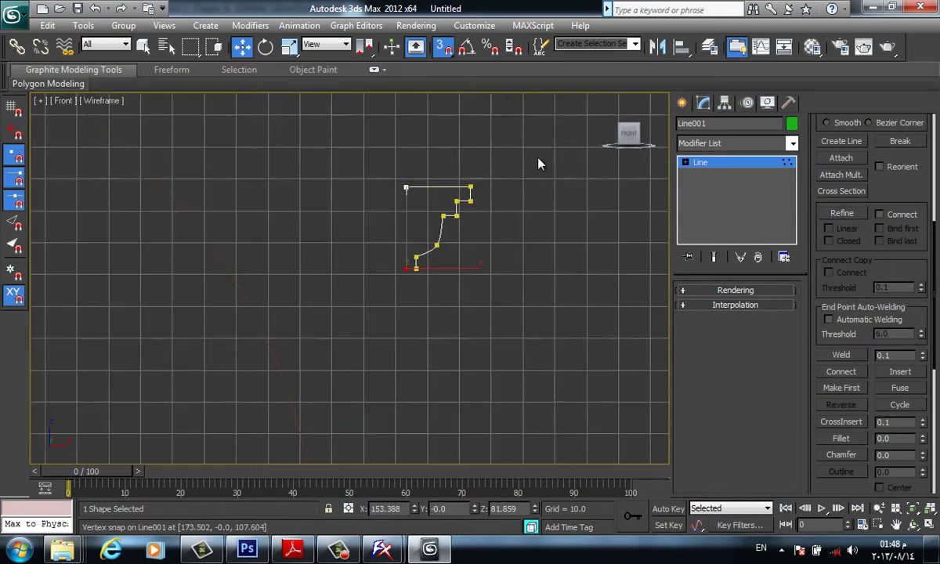
- Apply a Sweep modifier to the large arc
{"action": "left_click", "coordinate": [682, 102]}
{"action": "key", "text": "F3"}
{"action": "middle_click_drag", "start_coordinate": [263, 268], "coordinate": [305, 296]}
{"action": "left_click", "coordinate": [375, 285]}
{"action": "key", "text": "F3"}
{"action": "scroll", "coordinate": [662, 110], "scroll_direction": "down", "scroll_amount": 3}
{"action": "left_click", "coordinate": [704, 103]}
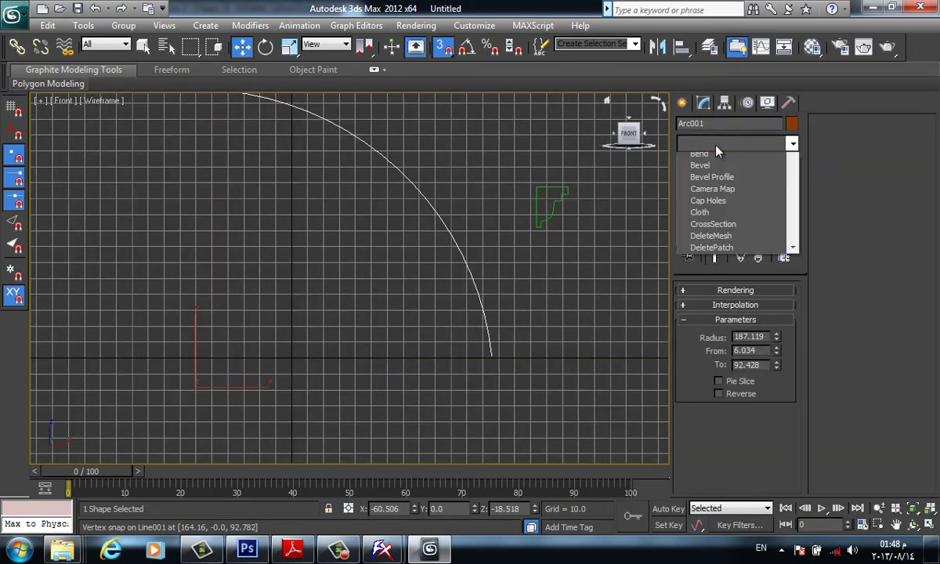
{"action": "scroll", "coordinate": [716, 150], "scroll_direction": "down", "scroll_amount": 20}
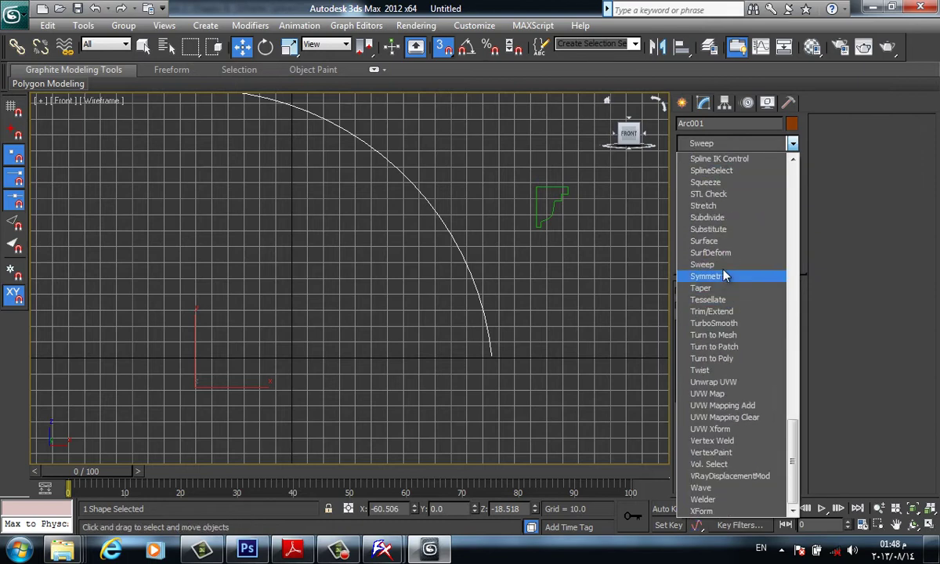
{"action": "left_click", "coordinate": [728, 264]}
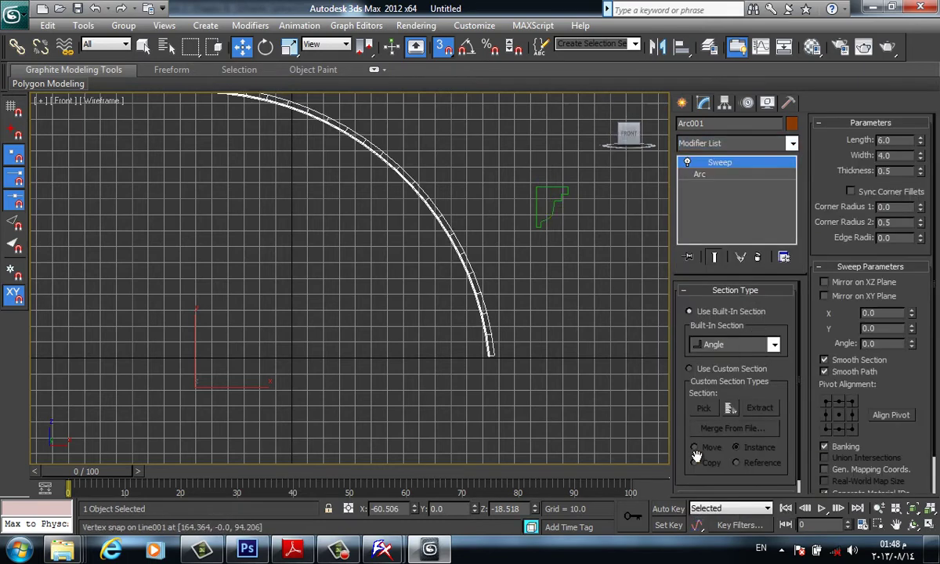
- Set the Sweep to use a custom section, pick the green moulding profile as that section, and show it in Perspective view
{"action": "left_click", "coordinate": [709, 368]}
{"action": "left_click", "coordinate": [704, 407]}
{"action": "left_click", "coordinate": [539, 219]}
{"action": "key", "text": "F3"}
{"action": "mouse_move", "coordinate": [520, 291]}
{"action": "middle_mouse_down"}
{"action": "mouse_move", "coordinate": [530, 321]}
{"action": "mouse_move", "coordinate": [287, 328]}
{"action": "mouse_move", "coordinate": [291, 318]}
{"action": "mouse_move", "coordinate": [275, 352]}
{"action": "mouse_move", "coordinate": [286, 376]}
{"action": "middle_mouse_up"}
{"action": "scroll", "coordinate": [502, 322], "scroll_direction": "down", "scroll_amount": 2}
{"action": "key", "text": "p"}
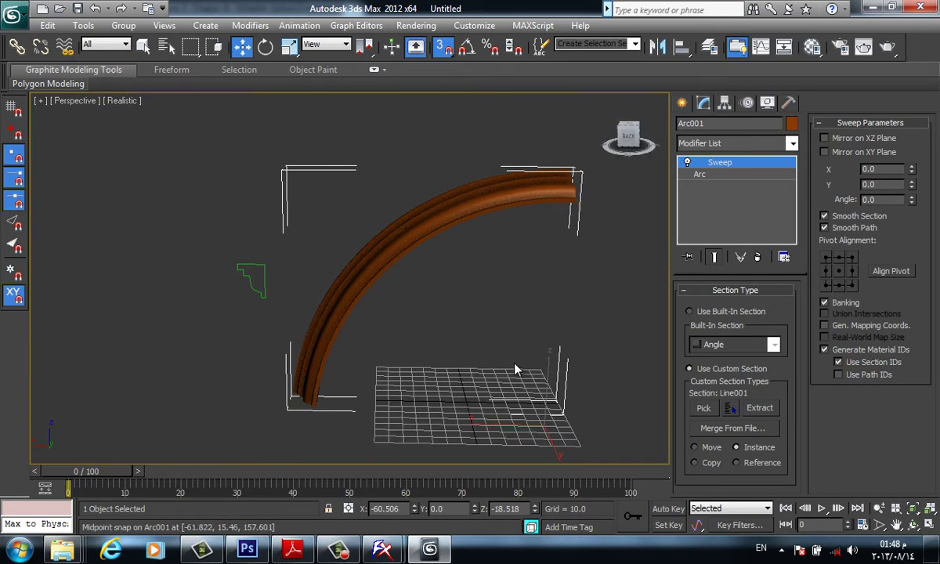
- Switch to the tutorial folder in Windows Explorer and examine the moulding shapes in reference image 2
{"action": "left_click", "coordinate": [62, 551]}
{"action": "left_click", "coordinate": [573, 494]}
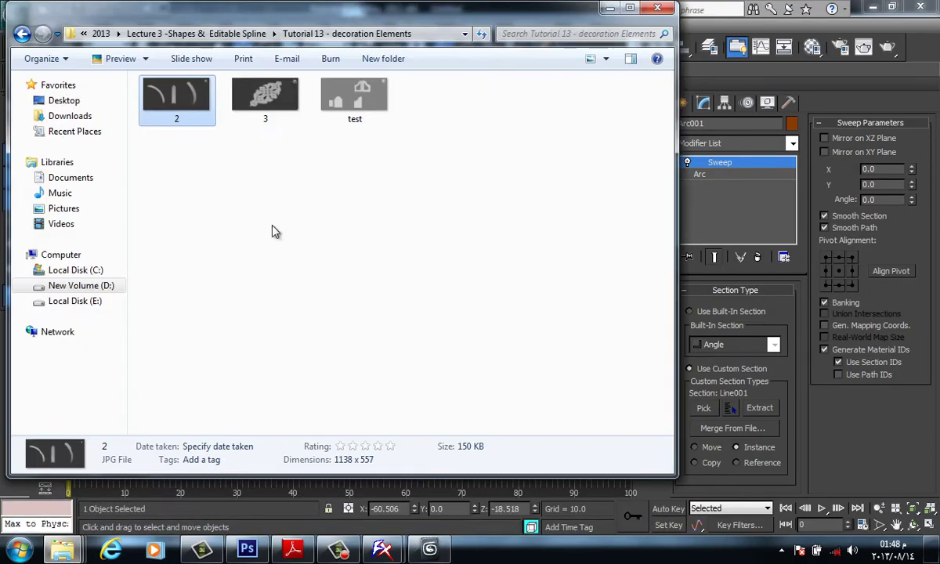
{"action": "double_click", "coordinate": [179, 94]}
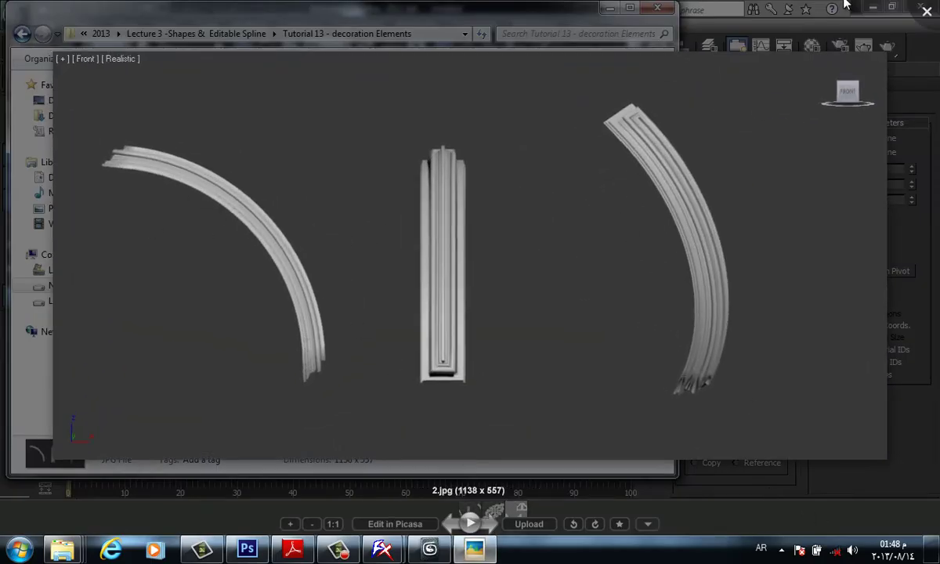
{"action": "left_click", "coordinate": [540, 7]}
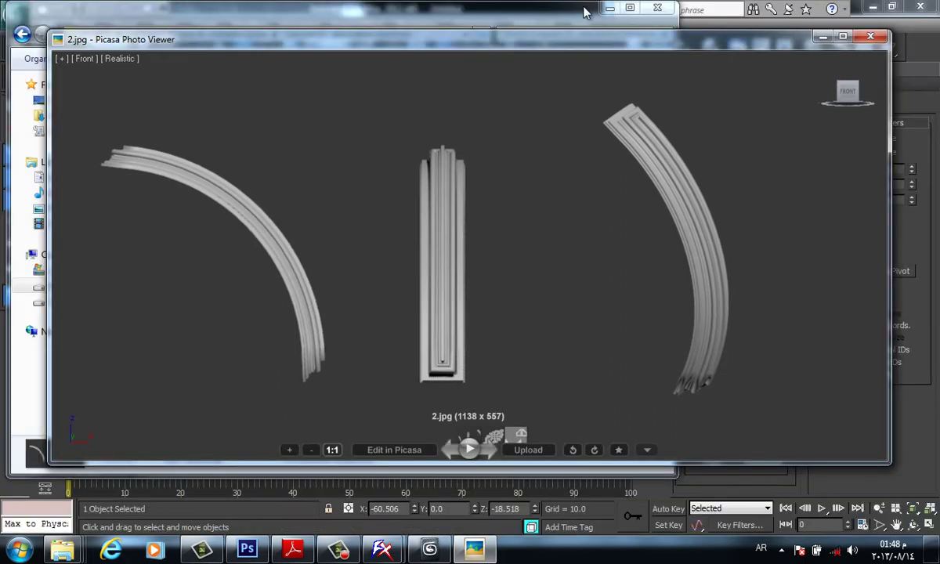
{"action": "left_click", "coordinate": [819, 38]}
{"action": "left_click", "coordinate": [610, 7]}
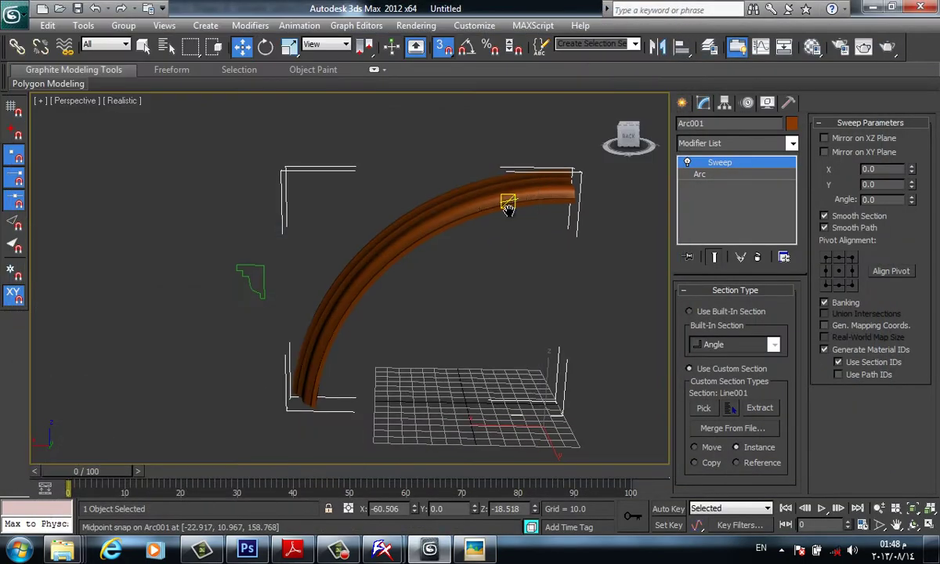
- Examine the swept arc moulding from different angles and distances with snapping off
{"action": "middle_click_drag", "start_coordinate": [509, 200], "coordinate": [504, 219]}
{"action": "scroll", "coordinate": [503, 214], "scroll_direction": "down", "scroll_amount": 2}
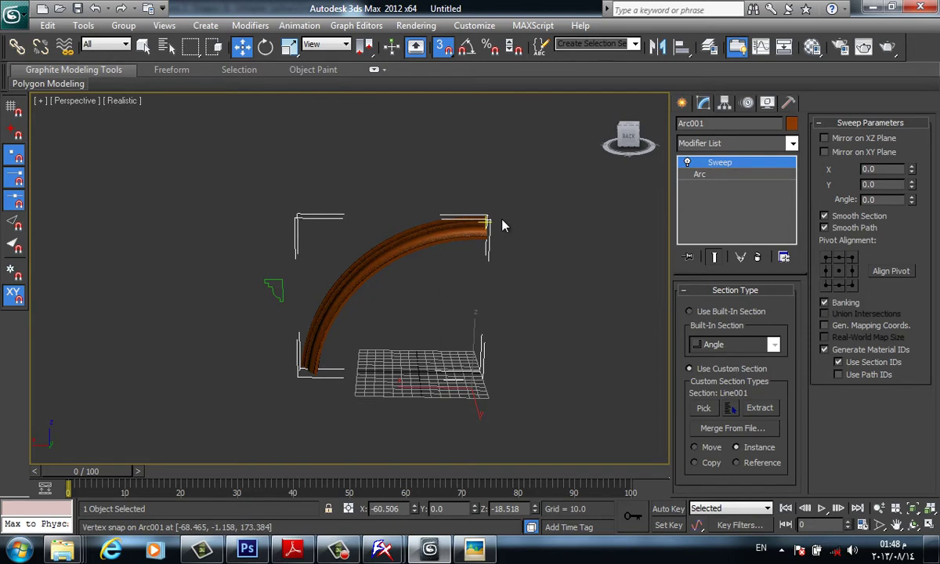
{"action": "scroll", "coordinate": [504, 226], "scroll_direction": "up", "scroll_amount": 2}
{"action": "key", "text": "s"}
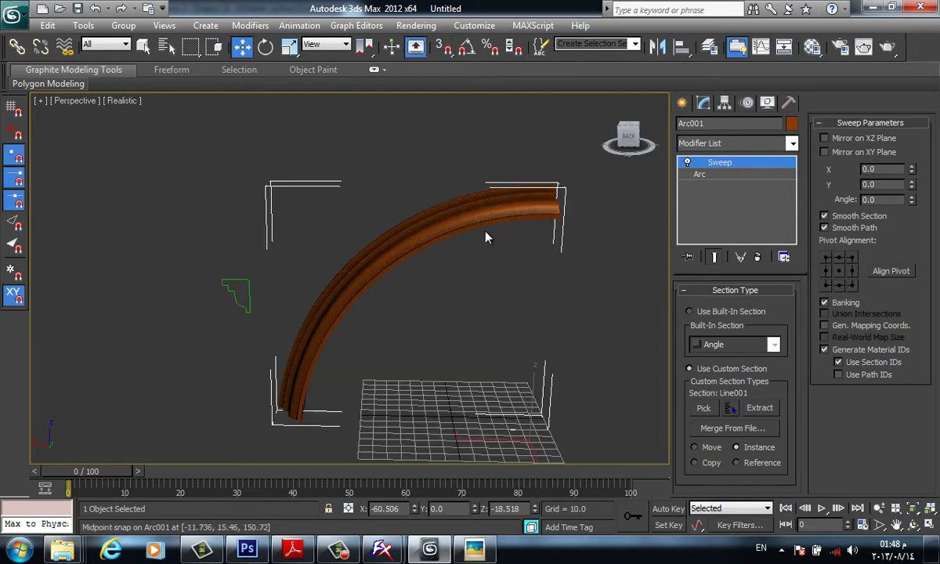
{"action": "scroll", "coordinate": [451, 237], "scroll_direction": "down", "scroll_amount": 3}
{"action": "scroll", "coordinate": [409, 242], "scroll_direction": "up", "scroll_amount": 2}
{"action": "middle_click_drag", "start_coordinate": [368, 260], "coordinate": [644, 271], "text": "alt"}
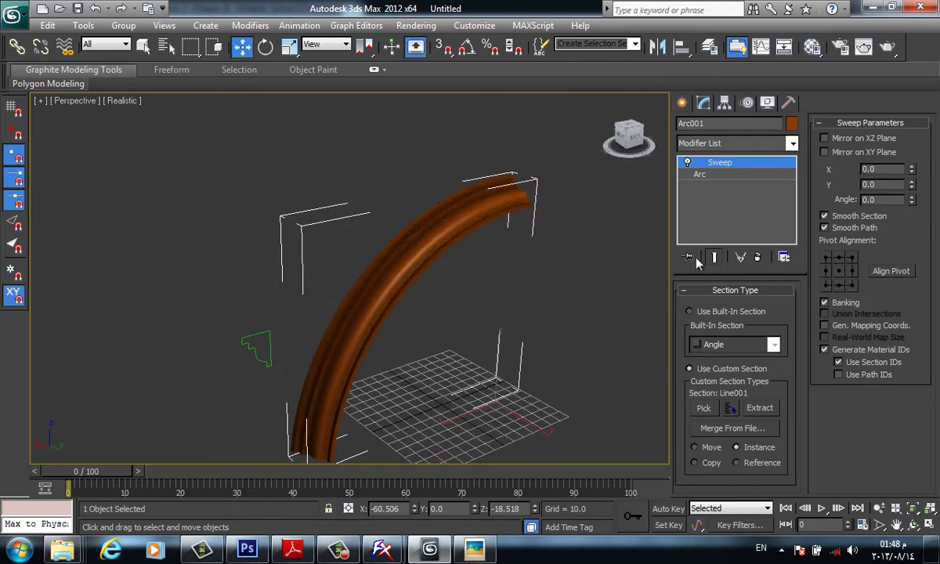
- Replace the arc's Sweep modifier with an Extrude modifier and set its amount to 7.5
{"action": "left_click", "coordinate": [743, 257]}
{"action": "left_click", "coordinate": [742, 144]}
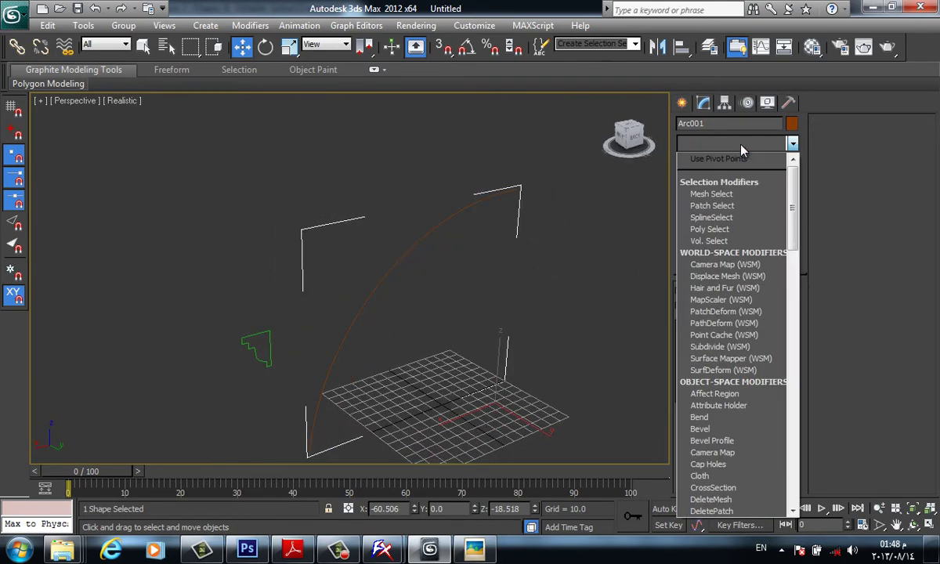
{"action": "type", "text": "ex"}
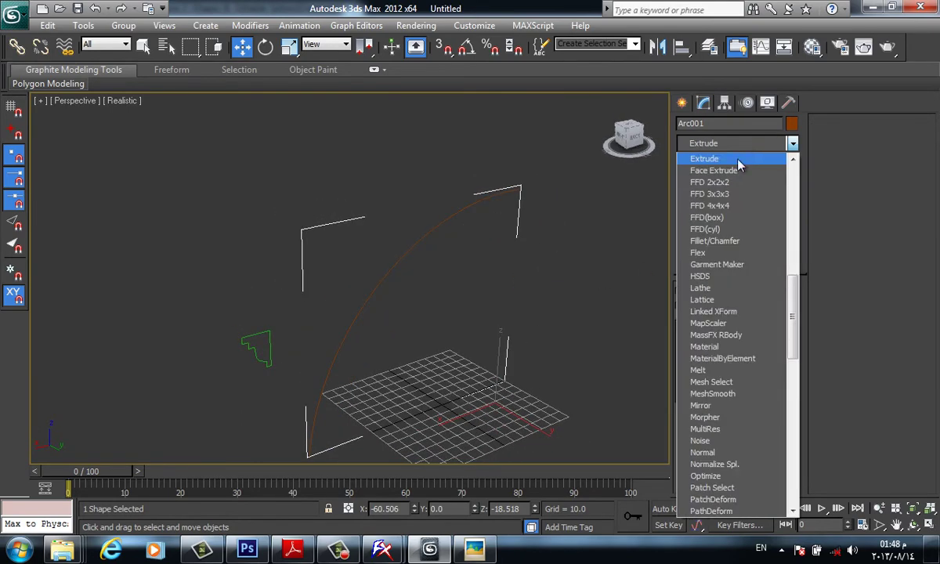
{"action": "left_click", "coordinate": [736, 159]}
{"action": "left_click_drag", "start_coordinate": [778, 310], "coordinate": [777, 304]}
{"action": "middle_click_drag", "start_coordinate": [520, 334], "coordinate": [499, 328], "text": "alt"}
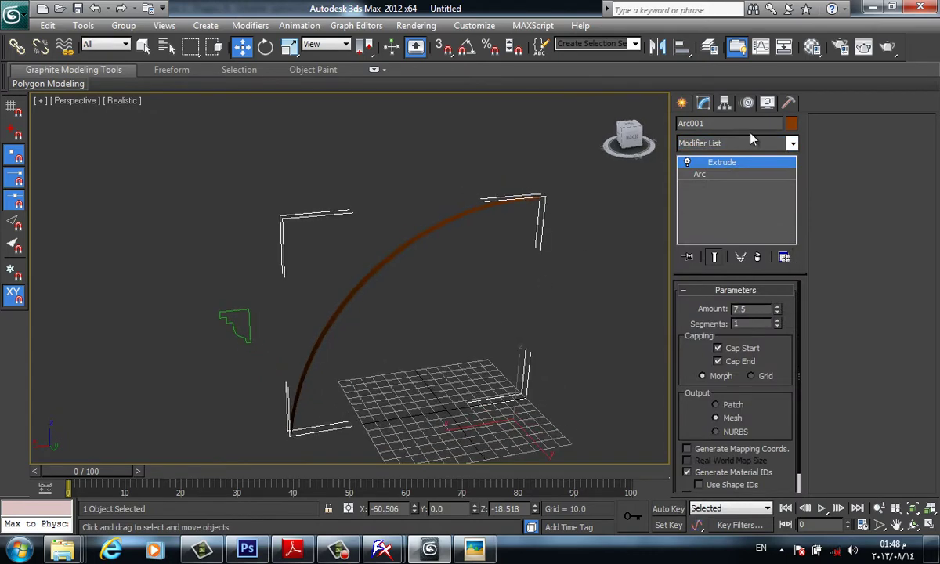
- Add a Shell modifier to the extruded arc with an outer amount of 19.61
{"action": "left_click", "coordinate": [720, 145]}
{"action": "type", "text": "sh"}
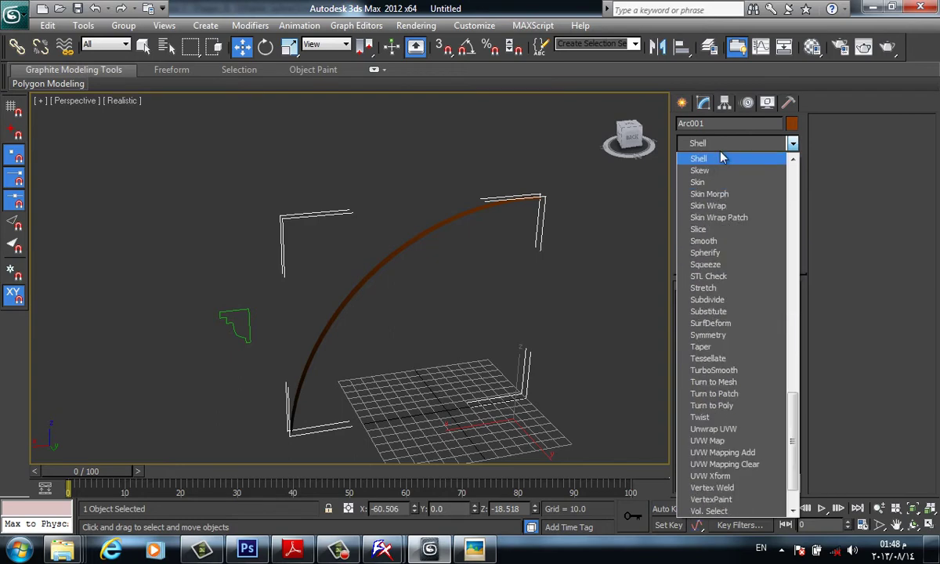
{"action": "left_click", "coordinate": [721, 158]}
{"action": "middle_click_drag", "start_coordinate": [595, 270], "coordinate": [581, 258], "text": "alt"}
{"action": "left_click_drag", "start_coordinate": [783, 326], "coordinate": [345, 69]}
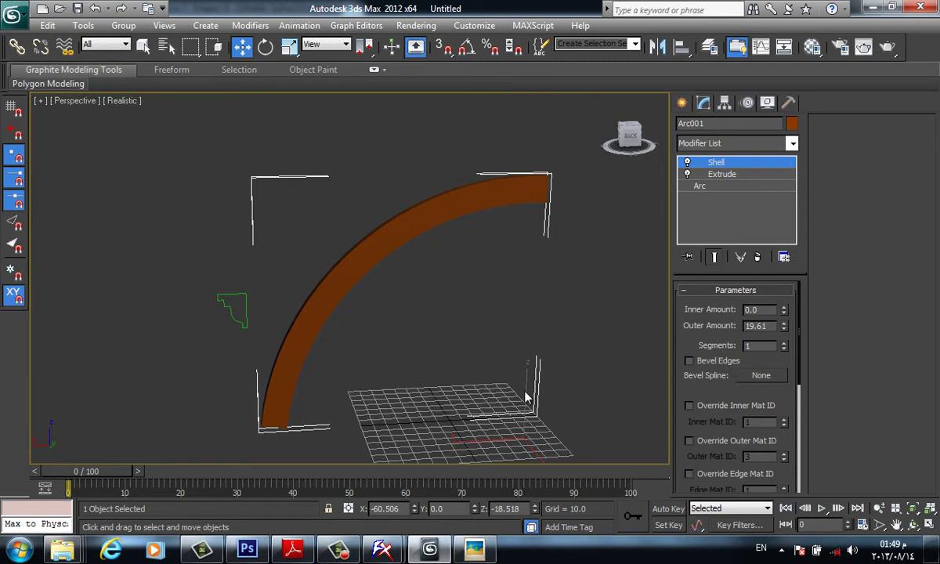
{"action": "middle_click_drag", "start_coordinate": [637, 195], "coordinate": [561, 193], "text": "alt"}
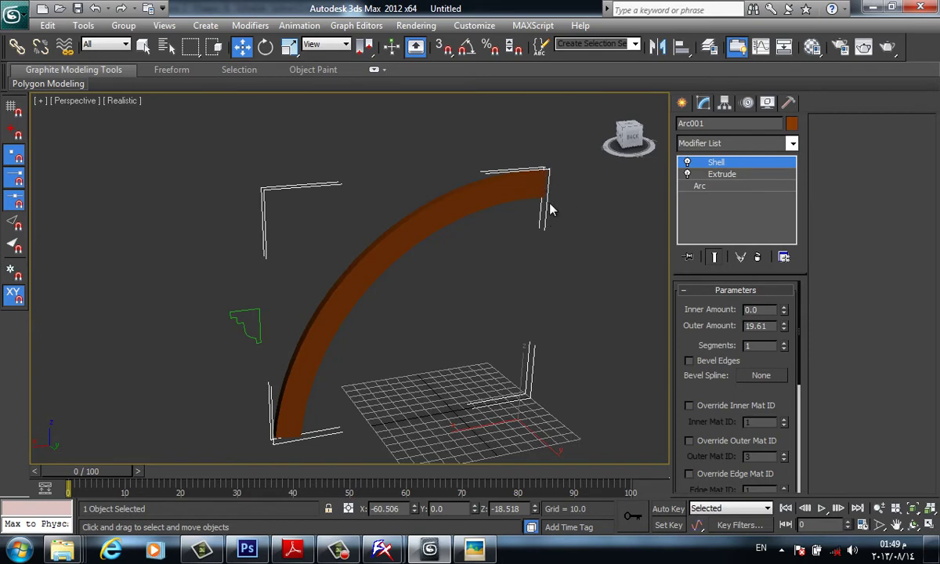
{"action": "middle_click_drag", "start_coordinate": [518, 218], "coordinate": [548, 204]}
- Draw a small arc with a radius of about 14.9 beside the arch's upper end in the Front view
{"action": "left_click", "coordinate": [292, 309]}
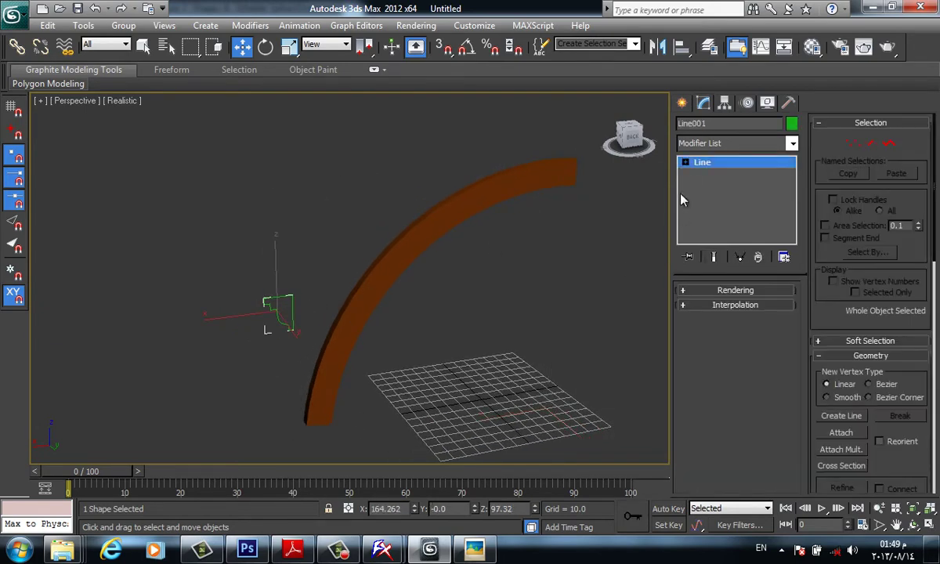
{"action": "left_click", "coordinate": [682, 103]}
{"action": "key", "text": "f"}
{"action": "key", "text": "z"}
{"action": "scroll", "coordinate": [449, 321], "scroll_direction": "down", "scroll_amount": 3}
{"action": "scroll", "coordinate": [449, 317], "scroll_direction": "down", "scroll_amount": 3}
{"action": "middle_click_drag", "start_coordinate": [287, 238], "coordinate": [517, 352]}
{"action": "scroll", "coordinate": [517, 353], "scroll_direction": "down", "scroll_amount": 2}
{"action": "scroll", "coordinate": [762, 303], "scroll_direction": "up", "scroll_amount": 2}
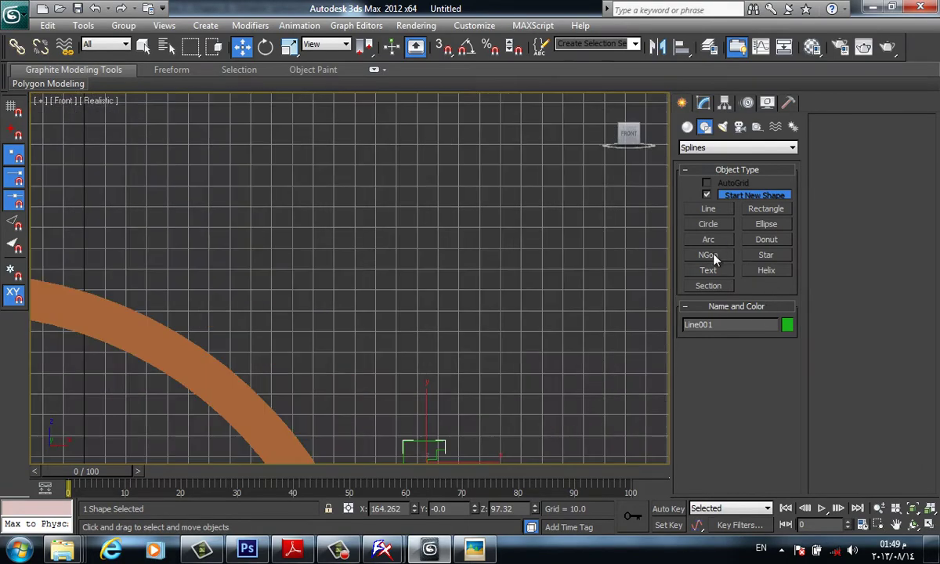
{"action": "left_click", "coordinate": [707, 240]}
{"action": "scroll", "coordinate": [358, 371], "scroll_direction": "up", "scroll_amount": 5}
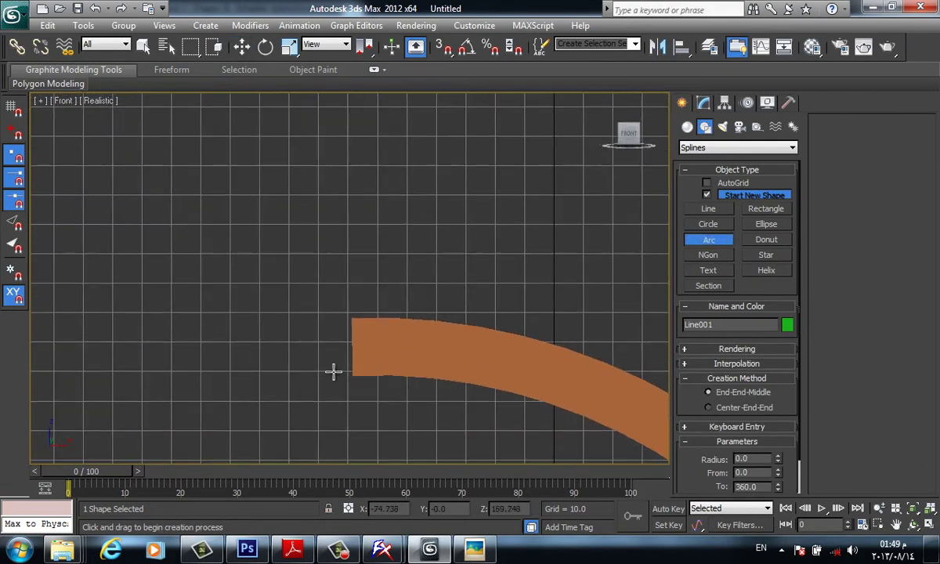
{"action": "left_click_drag", "start_coordinate": [300, 330], "coordinate": [291, 319]}
{"action": "left_click", "coordinate": [289, 329]}
{"action": "right_click", "coordinate": [466, 362]}
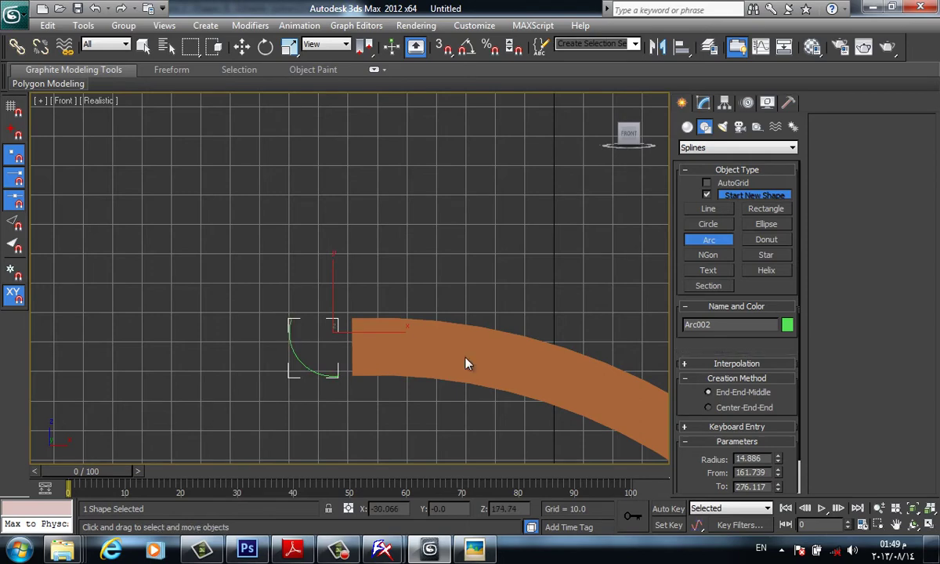
- Enable Bevel Edges in the extruded arch's Shell modifier and pick the small arc as its bevel spline
{"action": "scroll", "coordinate": [465, 355], "scroll_direction": "down", "scroll_amount": 3}
{"action": "left_click", "coordinate": [464, 352]}
{"action": "scroll", "coordinate": [464, 352], "scroll_direction": "down", "scroll_amount": 3}
{"action": "key", "text": "p"}
{"action": "key", "text": "z"}
{"action": "middle_click_drag", "start_coordinate": [429, 345], "coordinate": [736, 157], "text": "alt"}
{"action": "left_click", "coordinate": [703, 103]}
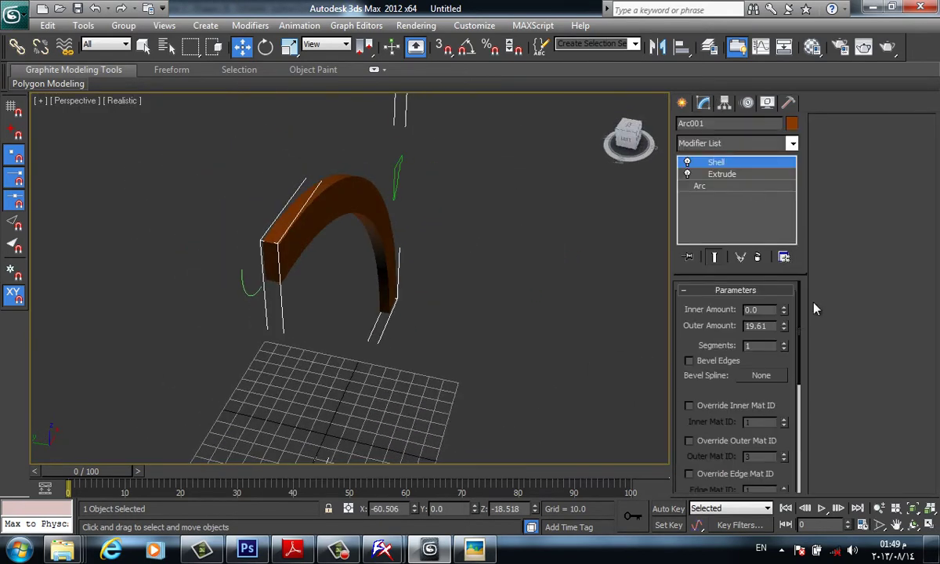
{"action": "left_click", "coordinate": [758, 376]}
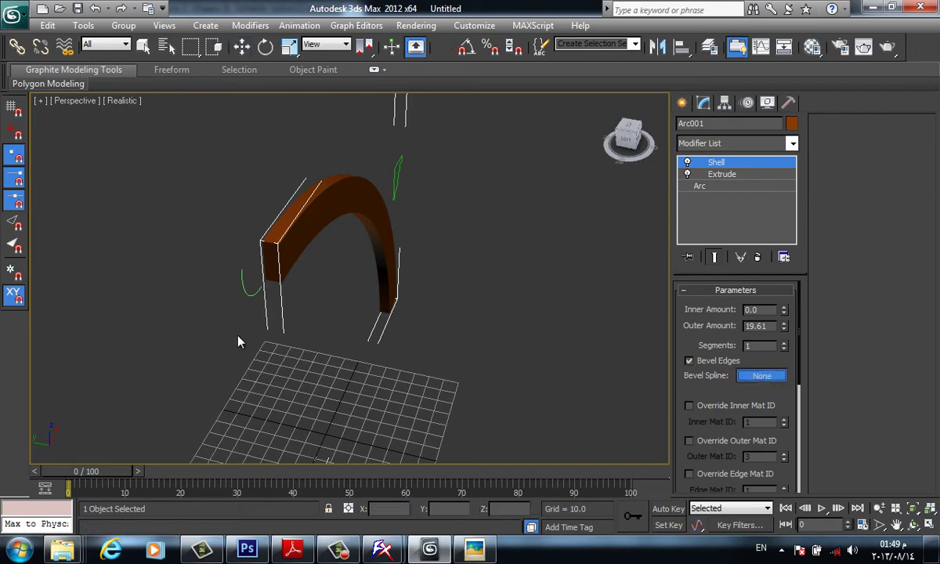
{"action": "left_click", "coordinate": [242, 293]}
{"action": "middle_click_drag", "start_coordinate": [327, 390], "coordinate": [534, 218], "text": "alt"}
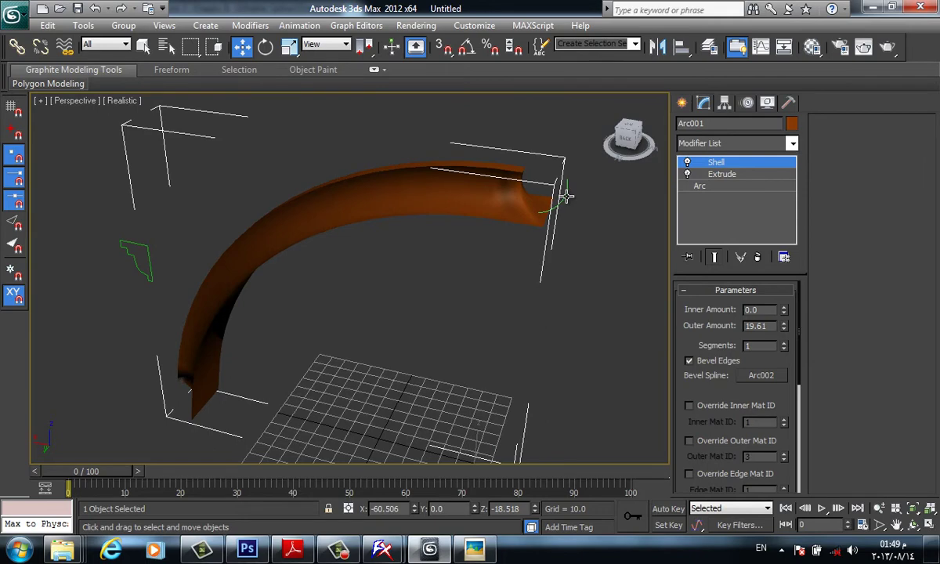
- Delete the straight vertical back segment of the moulding profile line beside the arch
{"action": "middle_click_drag", "start_coordinate": [394, 287], "coordinate": [574, 242], "text": "alt"}
{"action": "middle_click_drag", "start_coordinate": [487, 280], "coordinate": [570, 249]}
{"action": "left_click", "coordinate": [751, 376]}
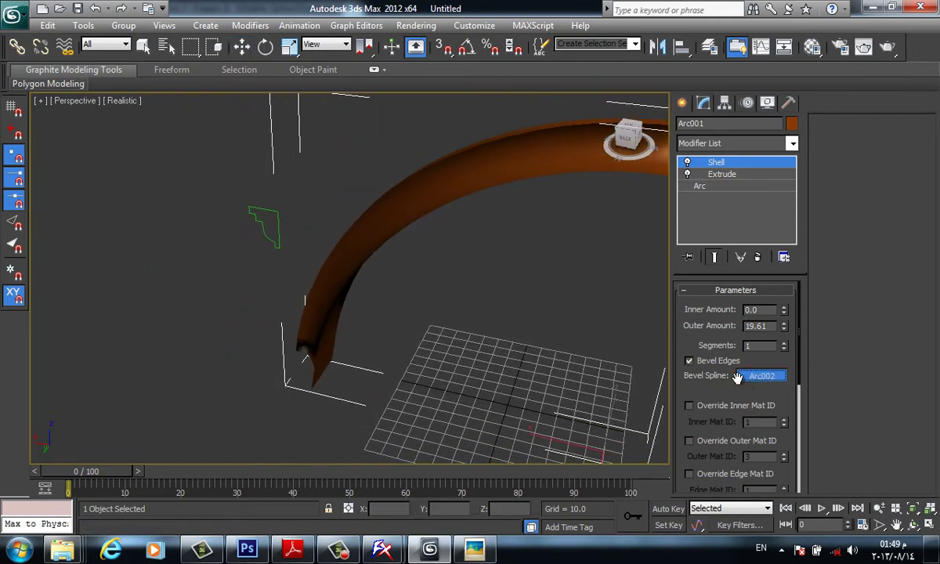
{"action": "right_click", "coordinate": [297, 232]}
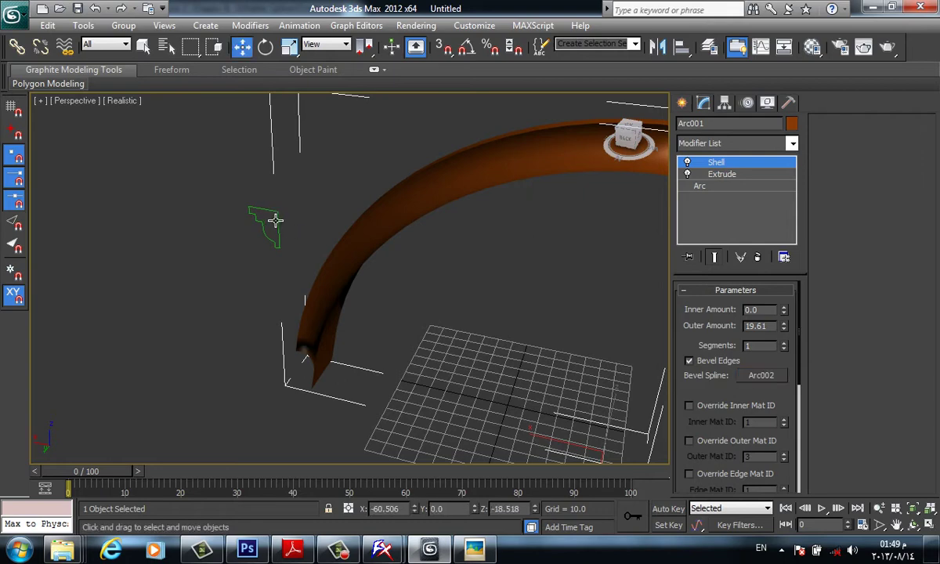
{"action": "left_click", "coordinate": [275, 220]}
{"action": "middle_click_drag", "start_coordinate": [428, 247], "coordinate": [356, 274]}
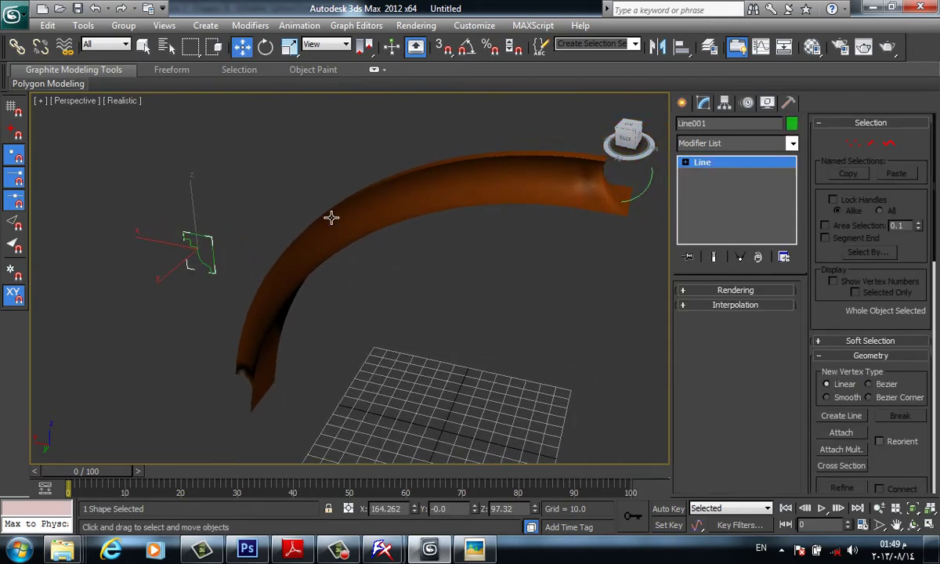
{"action": "mouse_move", "coordinate": [223, 249]}
{"action": "middle_mouse_down", "text": "alt"}
{"action": "mouse_move", "coordinate": [235, 268]}
{"action": "mouse_move", "coordinate": [336, 293]}
{"action": "middle_mouse_up", "text": "alt"}
{"action": "key", "text": "F3"}
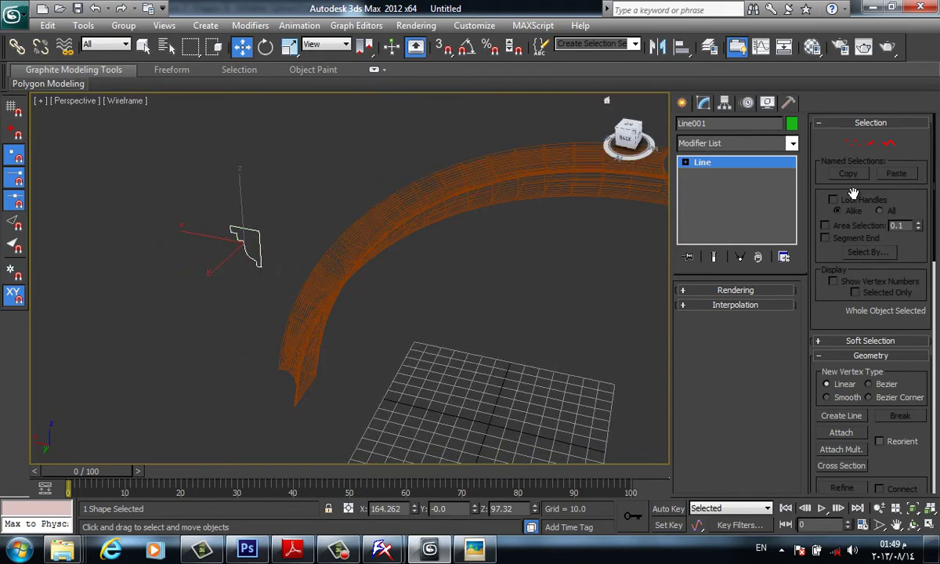
{"action": "left_click", "coordinate": [870, 144]}
{"action": "left_click", "coordinate": [258, 240]}
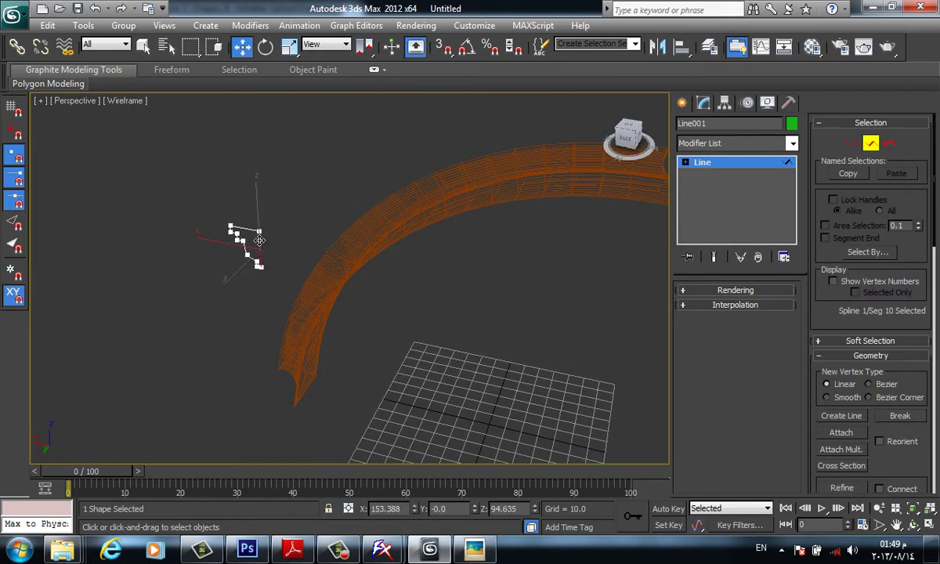
{"action": "key", "text": "Delete"}
- Assign the opened moulding profile line as the arch Shell's bevel spline and inspect the result in shaded display
{"action": "left_click", "coordinate": [684, 107]}
{"action": "left_click", "coordinate": [572, 183]}
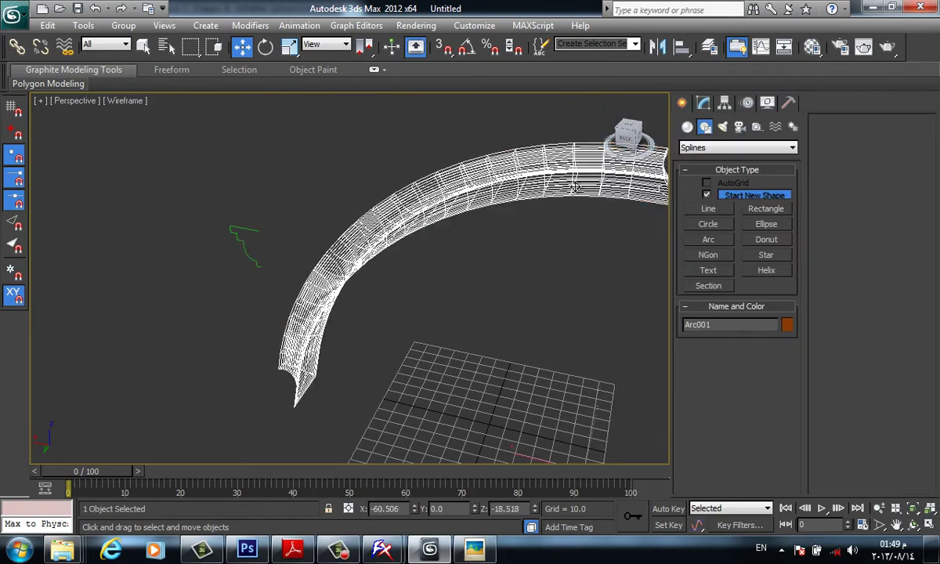
{"action": "left_click", "coordinate": [704, 103]}
{"action": "left_click", "coordinate": [758, 377]}
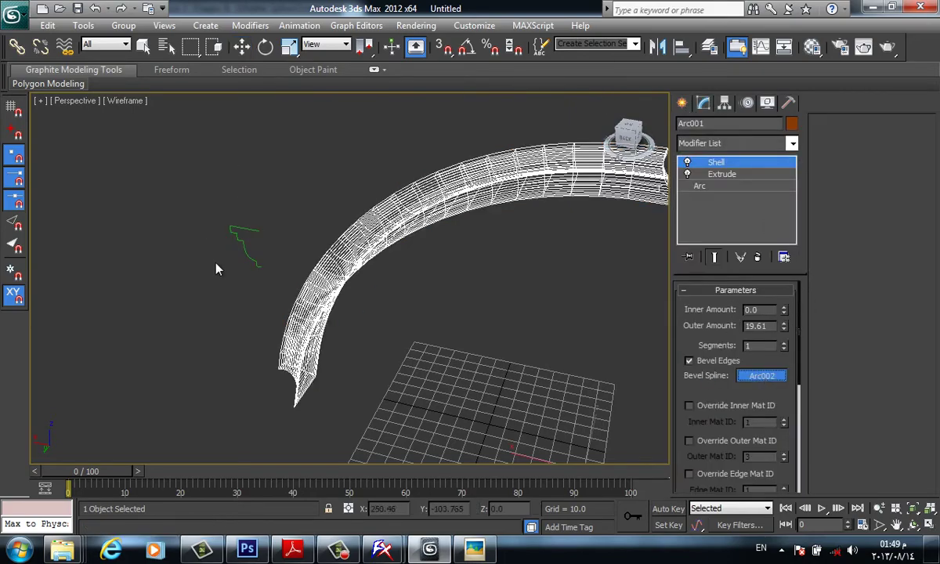
{"action": "left_click", "coordinate": [241, 239]}
{"action": "middle_click_drag", "start_coordinate": [468, 337], "coordinate": [393, 285]}
{"action": "key", "text": "F3"}
{"action": "key", "text": "j"}
{"action": "key", "text": "F4"}
{"action": "middle_click_drag", "start_coordinate": [392, 285], "coordinate": [319, 298], "text": "alt"}
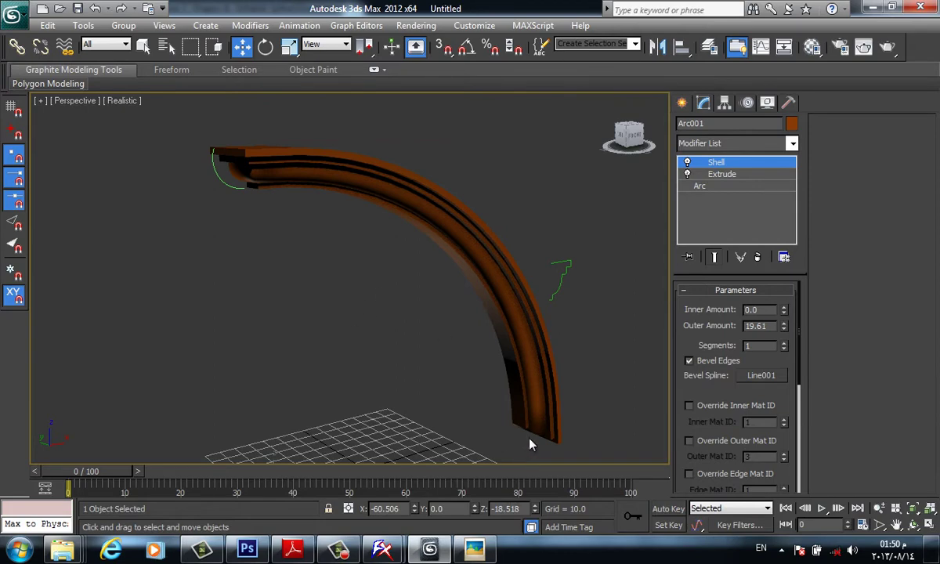
{"action": "middle_click_drag", "start_coordinate": [409, 269], "coordinate": [473, 301], "text": "alt"}
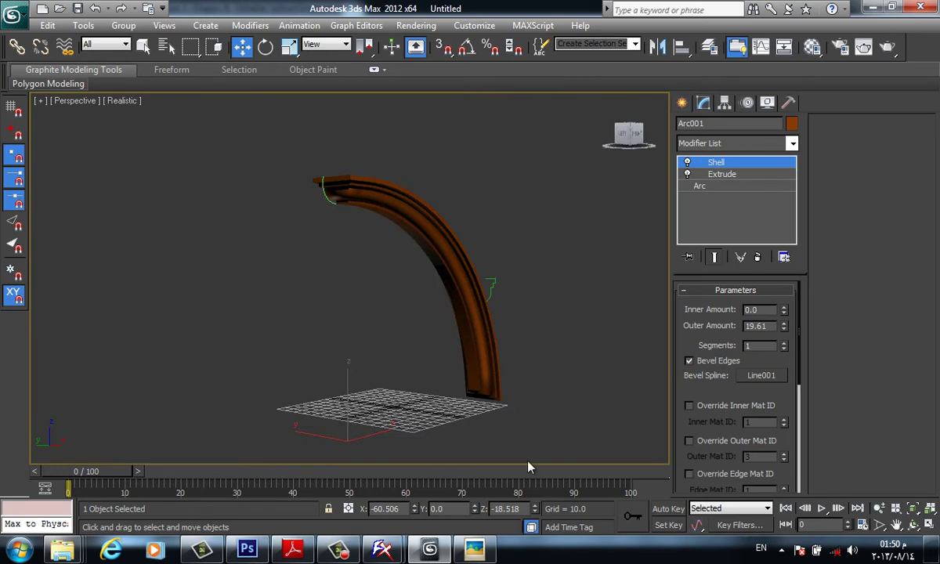
{"action": "middle_click_drag", "start_coordinate": [439, 315], "coordinate": [388, 411]}
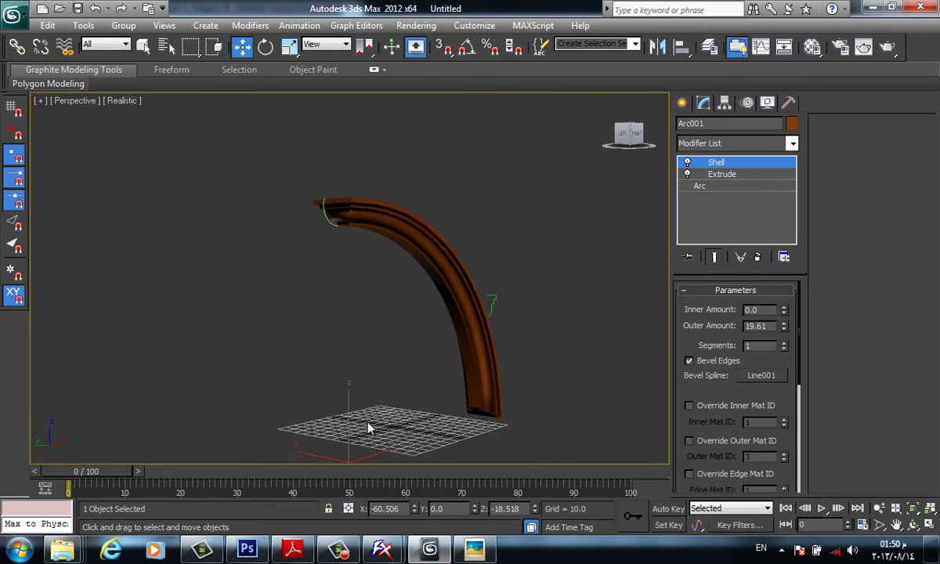
- Switch to the Tutorial 13 - decoration Elements folder in File Explorer and view the test image
{"action": "mouse_move", "coordinate": [64, 547]}
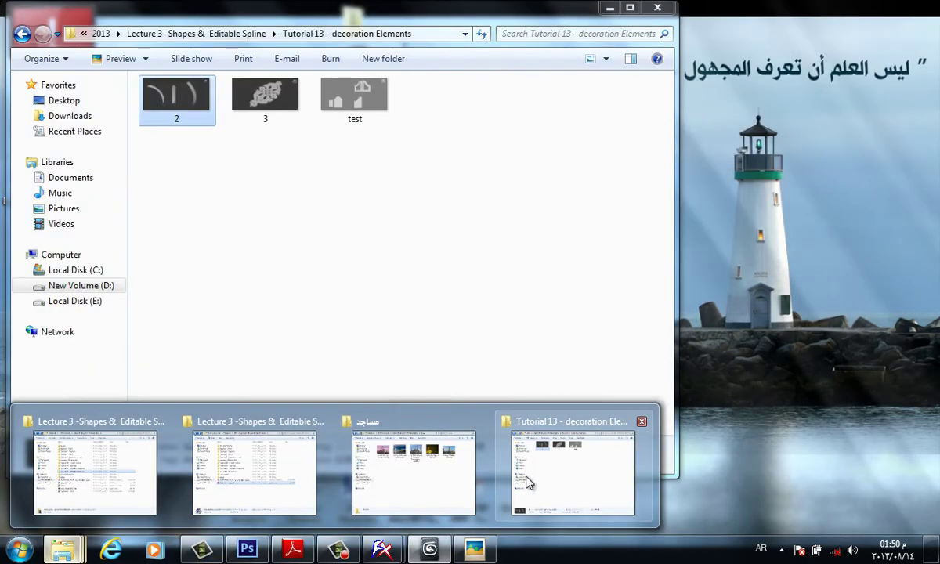
{"action": "left_click", "coordinate": [528, 482]}
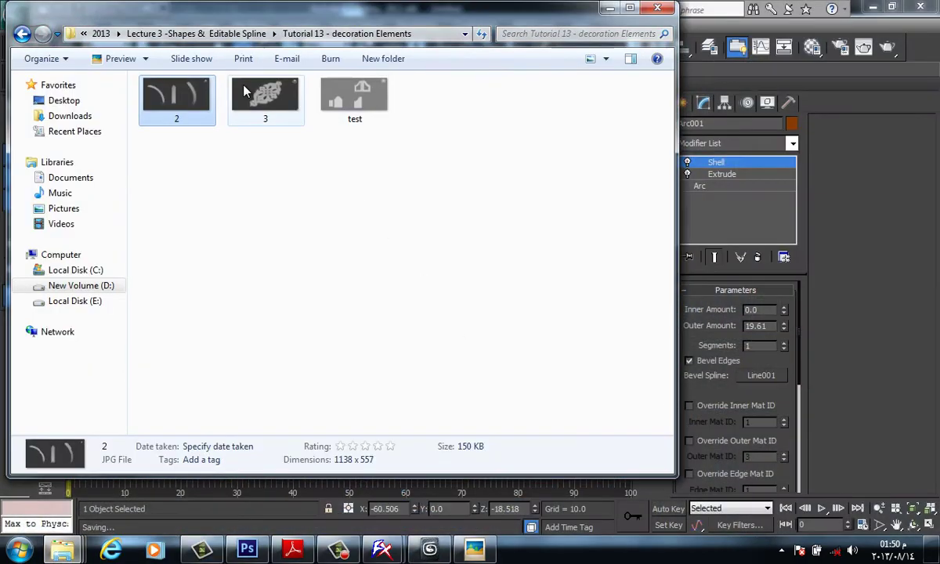
{"action": "left_click", "coordinate": [361, 100]}
{"action": "double_click", "coordinate": [362, 102]}
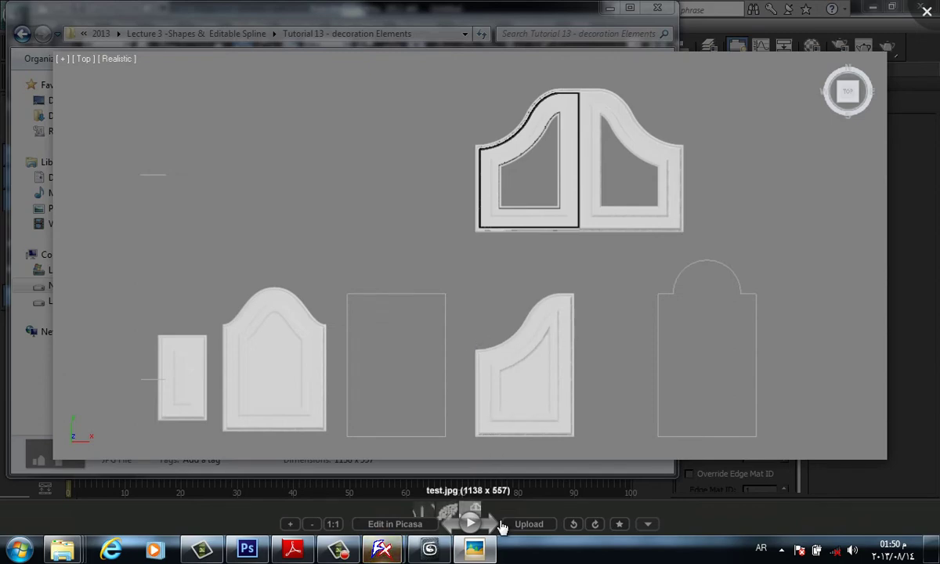
{"action": "key", "text": "Escape"}
{"action": "left_click", "coordinate": [491, 340]}
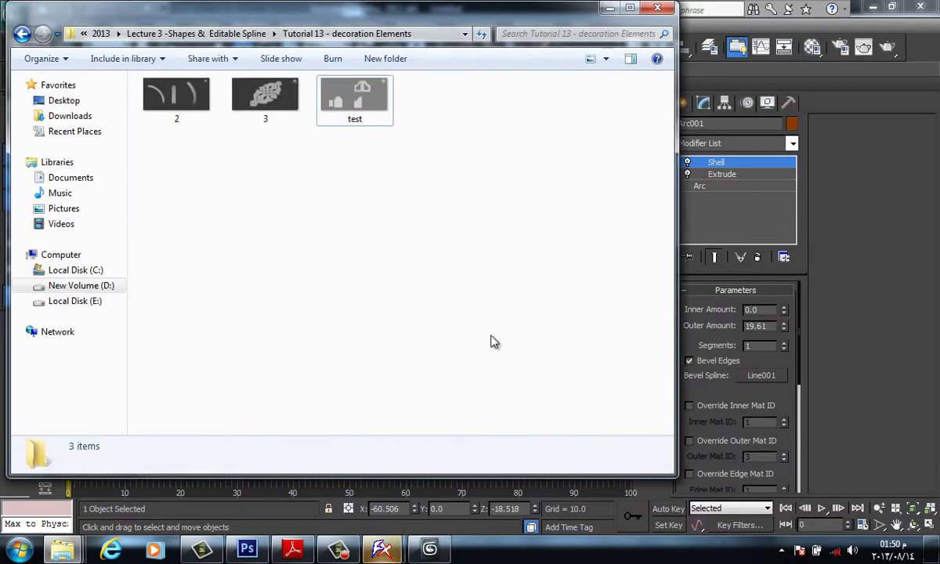
- Open the Tutorial14- Monument folder and examine the arches in the 01 . Monument in Makkah - Saudi Arabia photo
{"action": "key", "text": "BackSpace"}
{"action": "key", "text": "Down"}
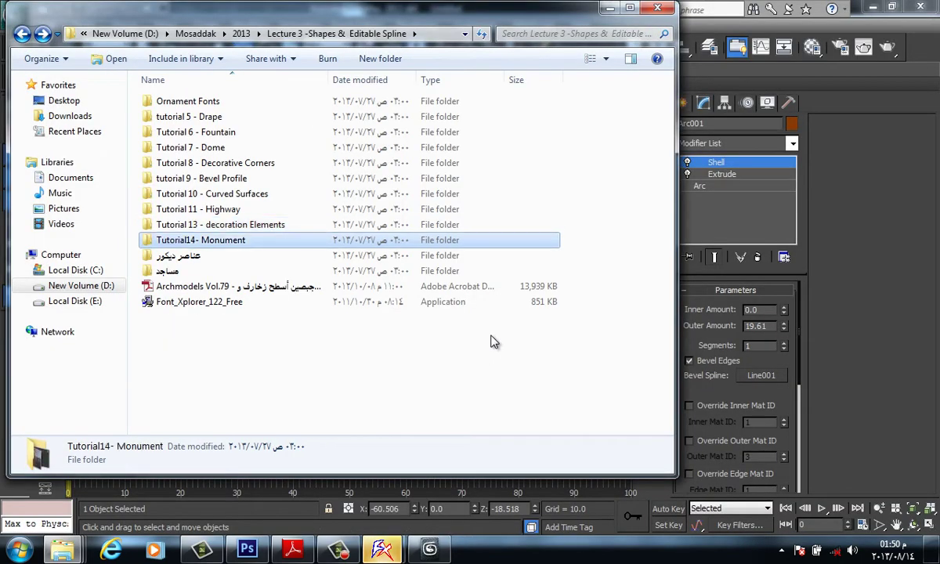
{"action": "key", "text": "Up"}
{"action": "key", "text": "Down"}
{"action": "key", "text": "Return"}
{"action": "key", "text": "Down"}
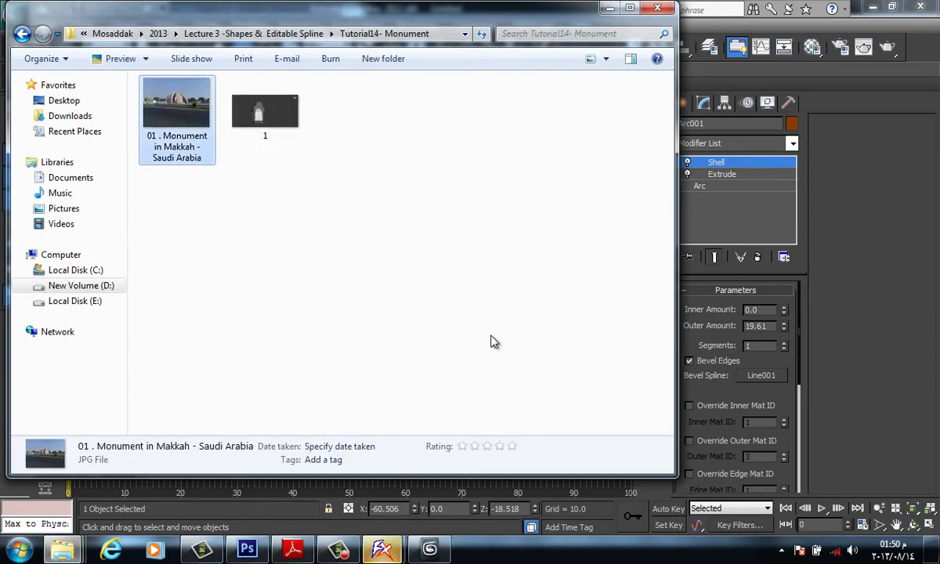
{"action": "key", "text": "Return"}
{"action": "scroll", "coordinate": [494, 348], "scroll_direction": "up", "scroll_amount": 4}
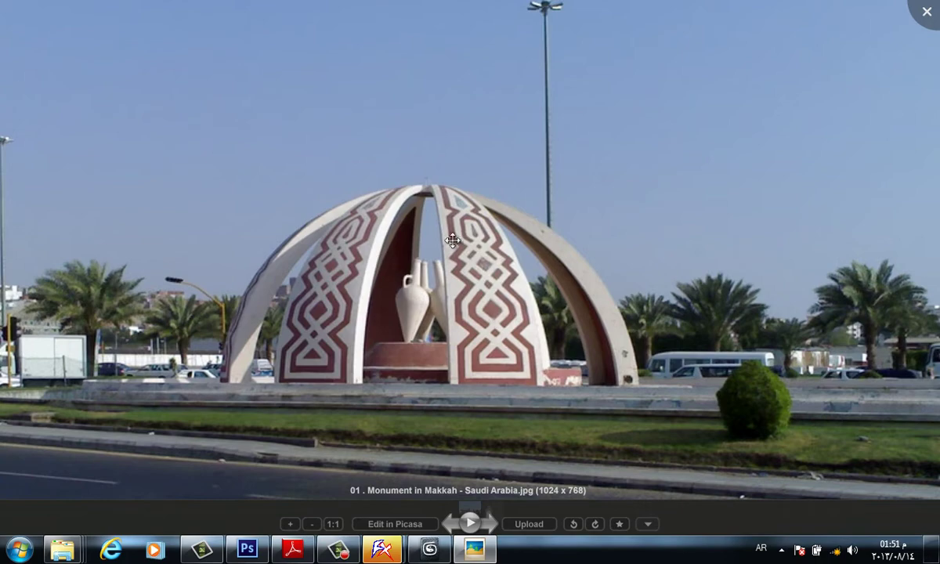
{"action": "left_click_drag", "start_coordinate": [451, 241], "coordinate": [501, 344]}
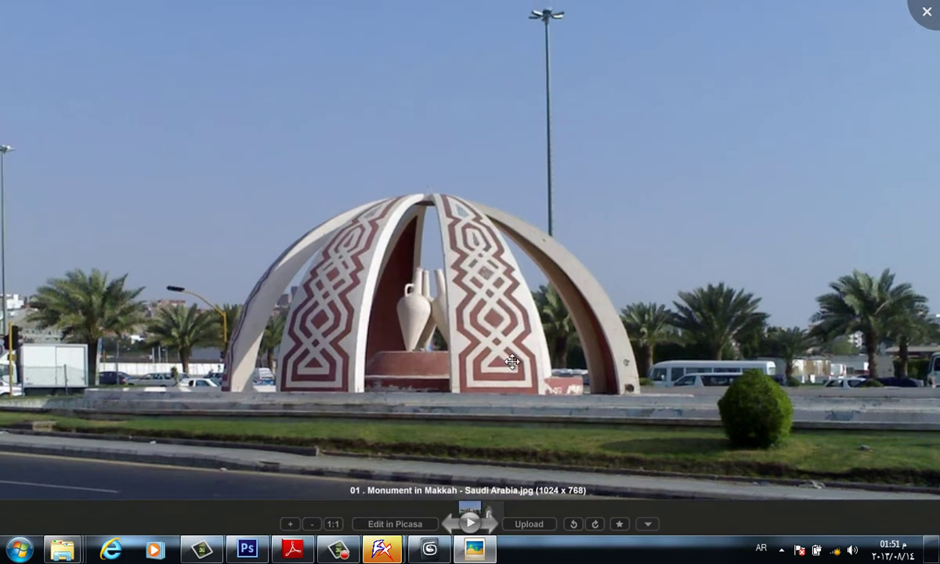
{"action": "key", "text": "Escape"}
{"action": "left_click", "coordinate": [454, 307]}
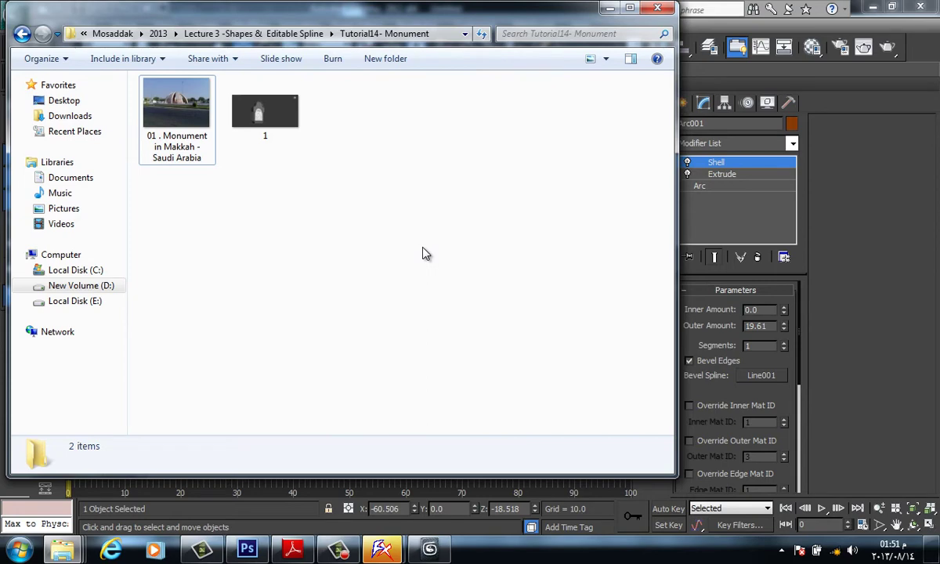
- Look through the مساجد, Tutorial14- Monument and Tutorial 13 - decoration Elements folders for further reference images
{"action": "key", "text": "BackSpace"}
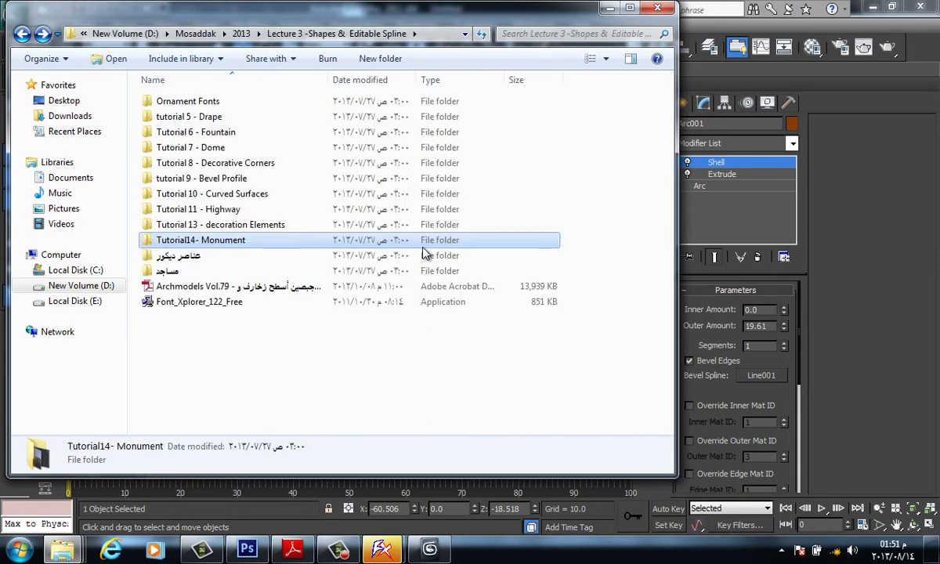
{"action": "key", "text": "Down"}
{"action": "key", "text": "Down"}
{"action": "key", "text": "Return"}
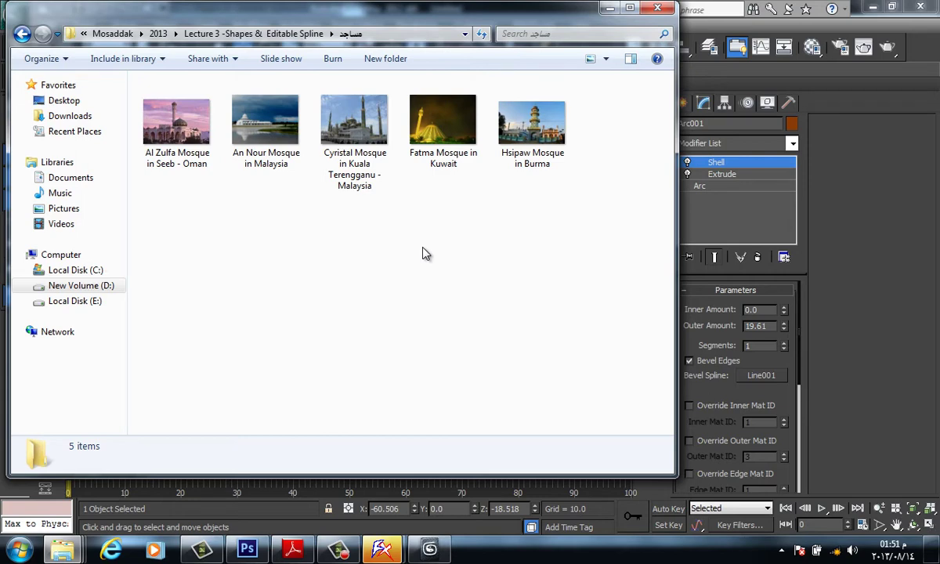
{"action": "key", "text": "BackSpace"}
{"action": "key", "text": "Up"}
{"action": "key", "text": "Up"}
{"action": "key", "text": "Return"}
{"action": "key", "text": "BackSpace"}
{"action": "key", "text": "Up"}
{"action": "key", "text": "Return"}
{"action": "key", "text": "BackSpace"}
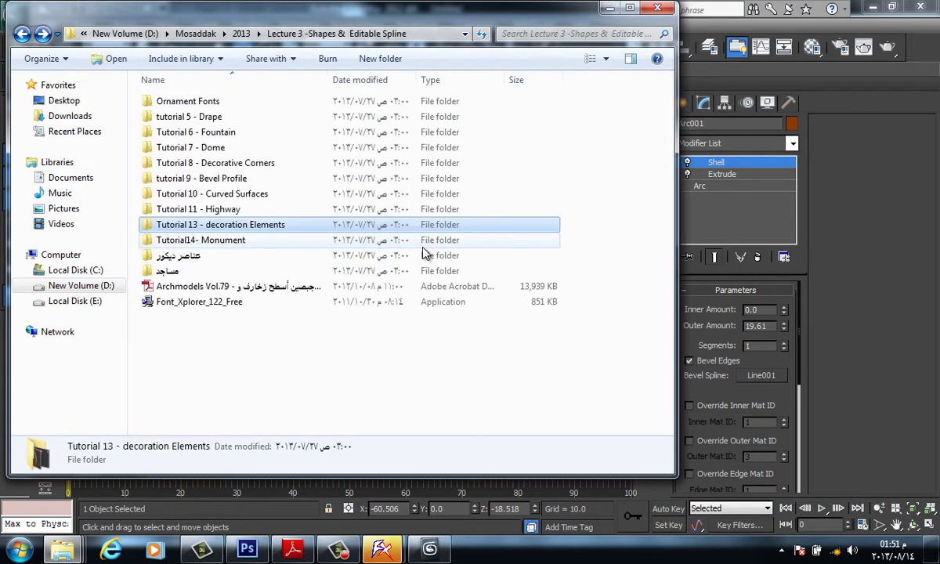
{"action": "key", "text": "Up"}
{"action": "key", "text": "Down"}
{"action": "key", "text": "Up"}
{"action": "key", "text": "Up"}
{"action": "key", "text": "Up"}
{"action": "key", "text": "Up"}
{"action": "key", "text": "Up"}
{"action": "key", "text": "Up"}
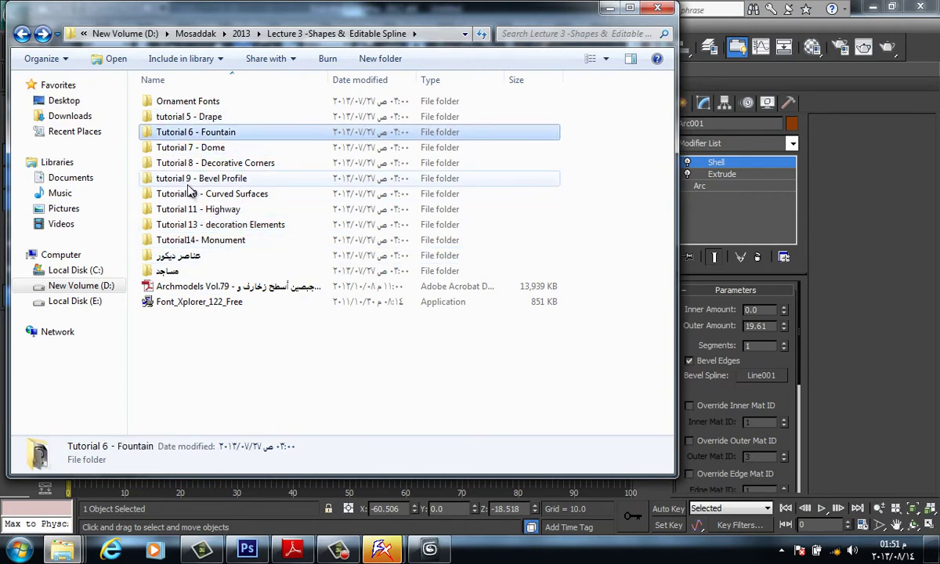
- Open the Tutorial 14 - decoration Elements folder inside the Lecture 3 folder of 3dsMax2013-02
{"action": "key", "text": "alt+Up"}
{"action": "key", "text": "alt+Up"}
{"action": "double_click", "coordinate": [235, 116]}
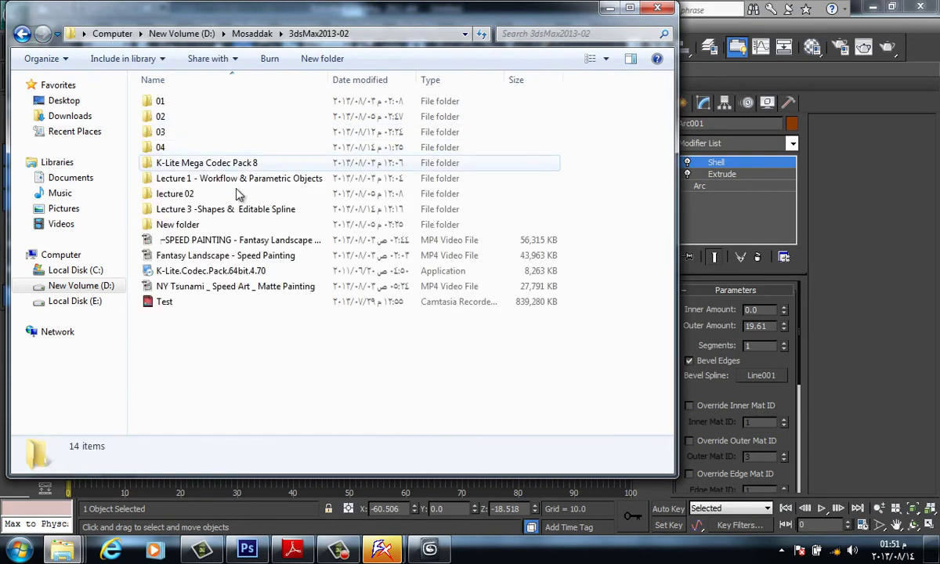
{"action": "double_click", "coordinate": [237, 224]}
{"action": "key", "text": "alt+Up"}
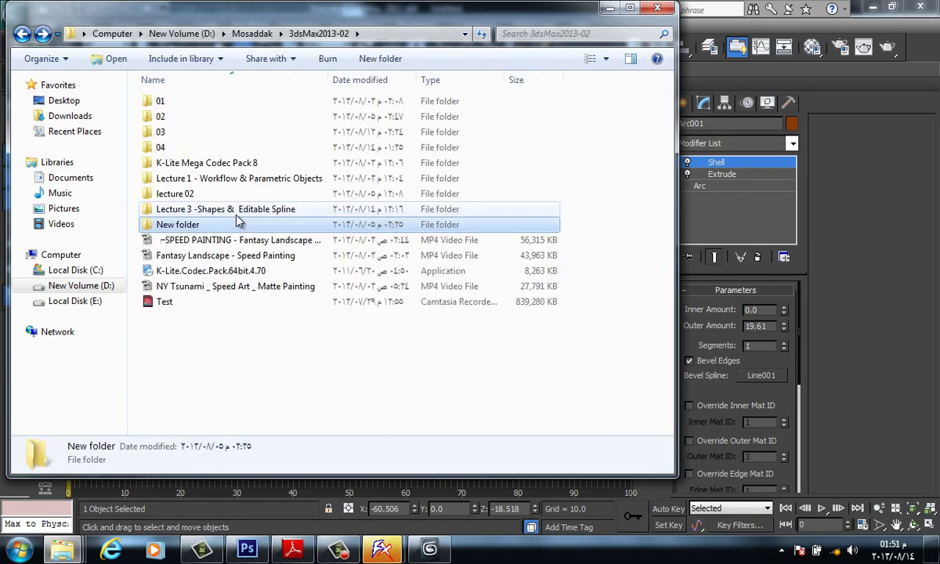
{"action": "double_click", "coordinate": [237, 212]}
{"action": "double_click", "coordinate": [235, 225]}
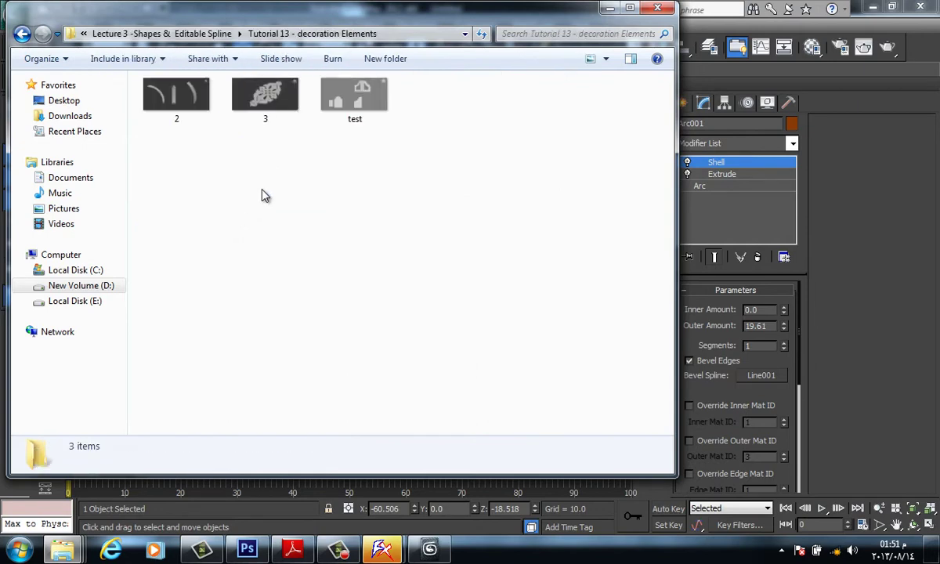
{"action": "key", "text": "alt+Up"}
{"action": "double_click", "coordinate": [251, 243]}
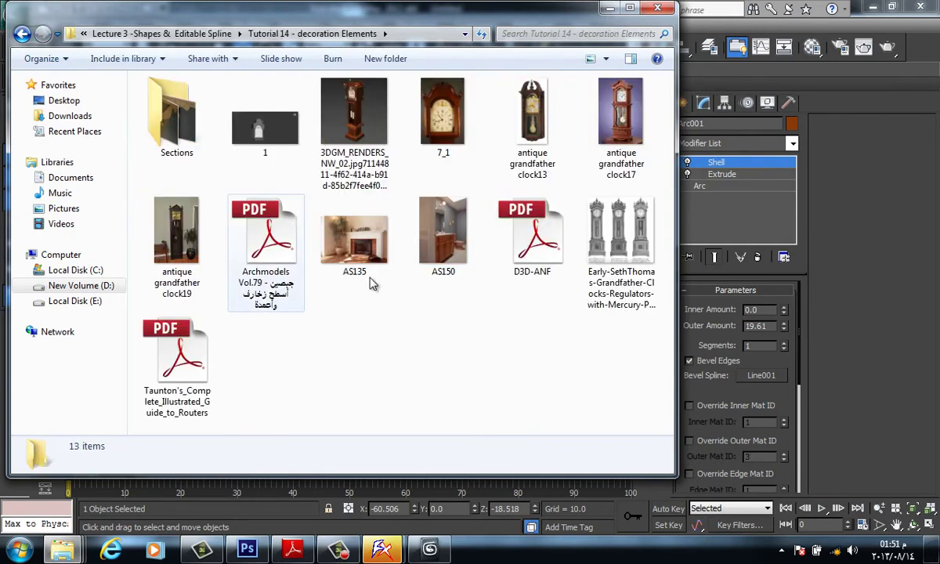
- Open the 7_1 grandfather clock image and examine the curved mouldings around its top and dial up close
{"action": "double_click", "coordinate": [443, 121]}
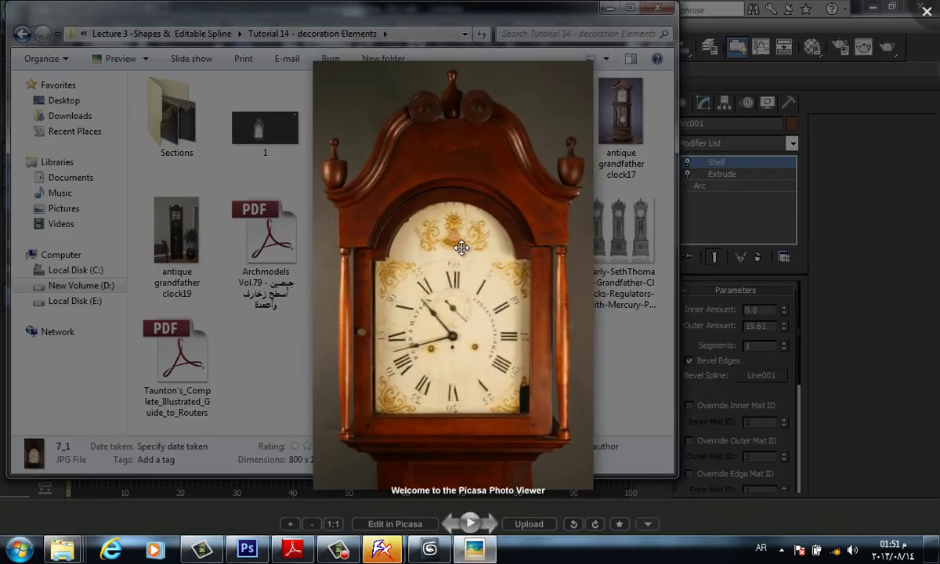
{"action": "scroll", "coordinate": [461, 248], "scroll_direction": "up", "scroll_amount": 1}
{"action": "scroll", "coordinate": [500, 164], "scroll_direction": "up", "scroll_amount": 2}
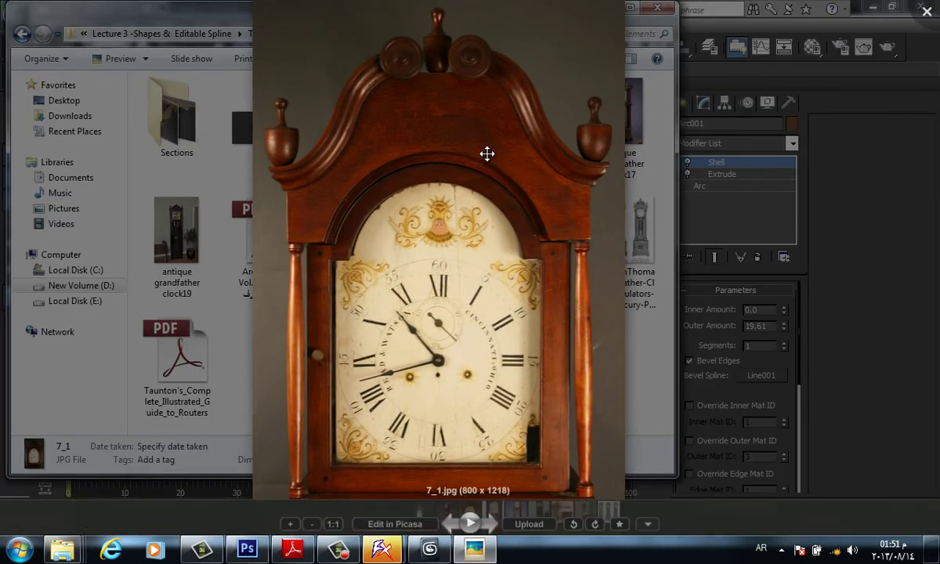
{"action": "scroll", "coordinate": [510, 179], "scroll_direction": "down", "scroll_amount": 2}
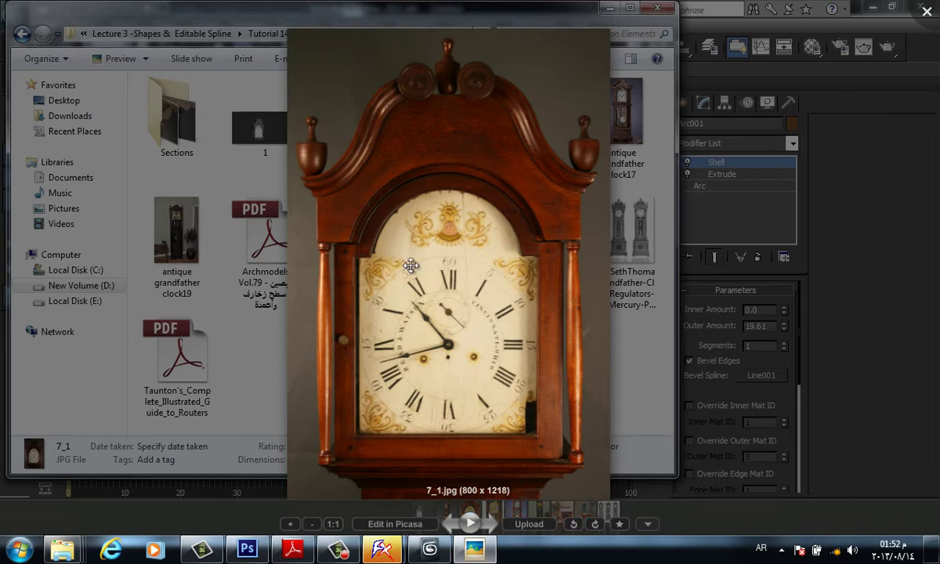
{"action": "scroll", "coordinate": [483, 282], "scroll_direction": "up", "scroll_amount": 2}
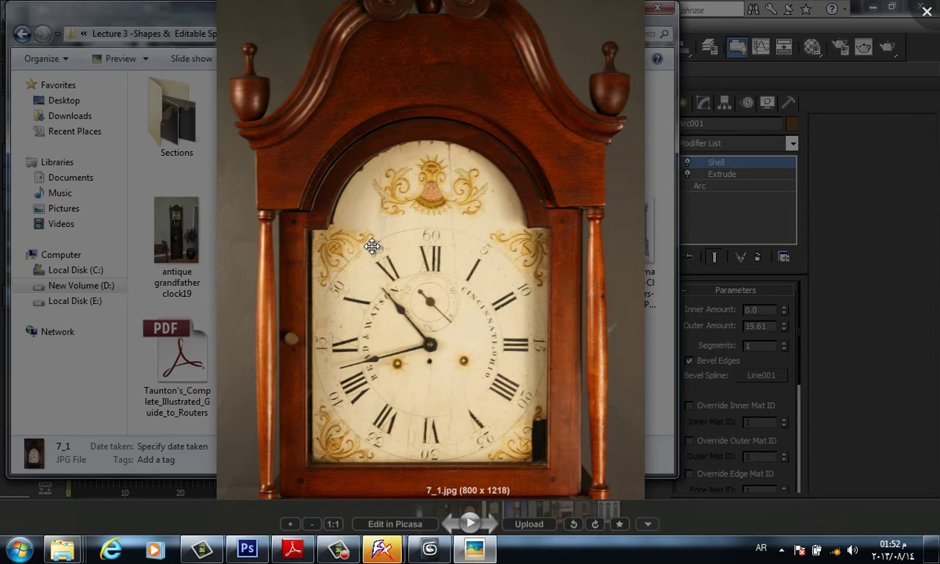
{"action": "left_click_drag", "start_coordinate": [391, 296], "coordinate": [389, 362]}
{"action": "left_click_drag", "start_coordinate": [472, 358], "coordinate": [458, 316]}
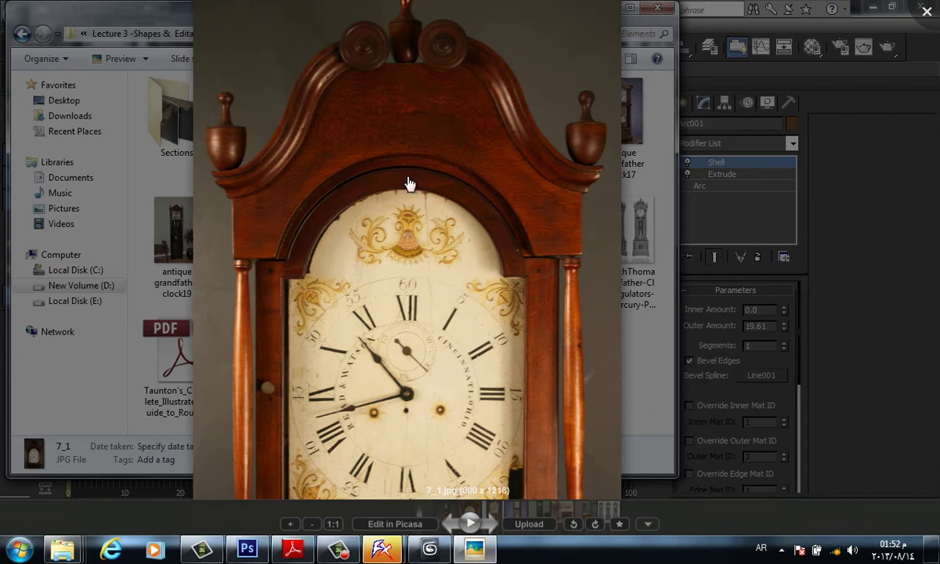
- Examine the curved hood, dial arch and side columns of the 7_1 grandfather clock image, and close it
{"action": "left_click_drag", "start_coordinate": [411, 226], "coordinate": [396, 166]}
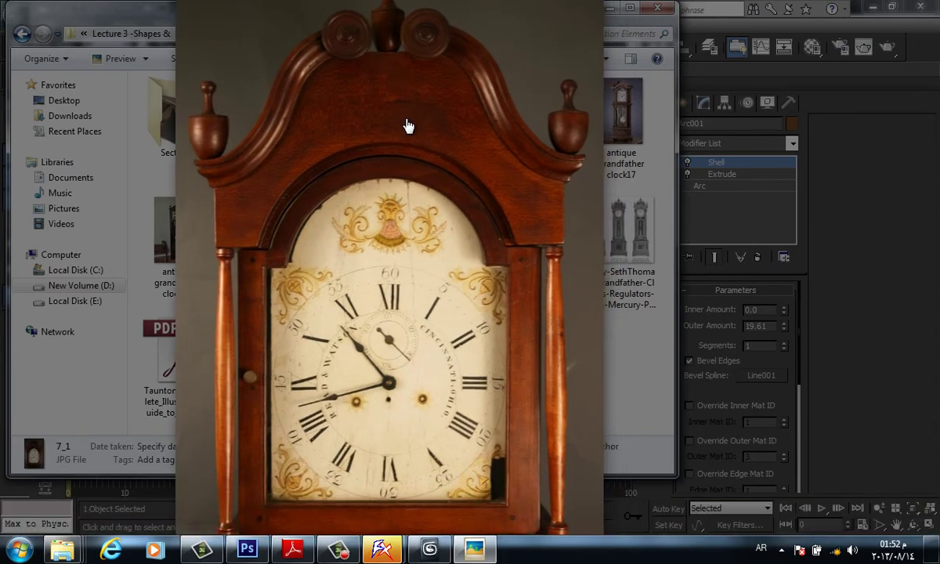
{"action": "scroll", "coordinate": [439, 153], "scroll_direction": "down", "scroll_amount": 4}
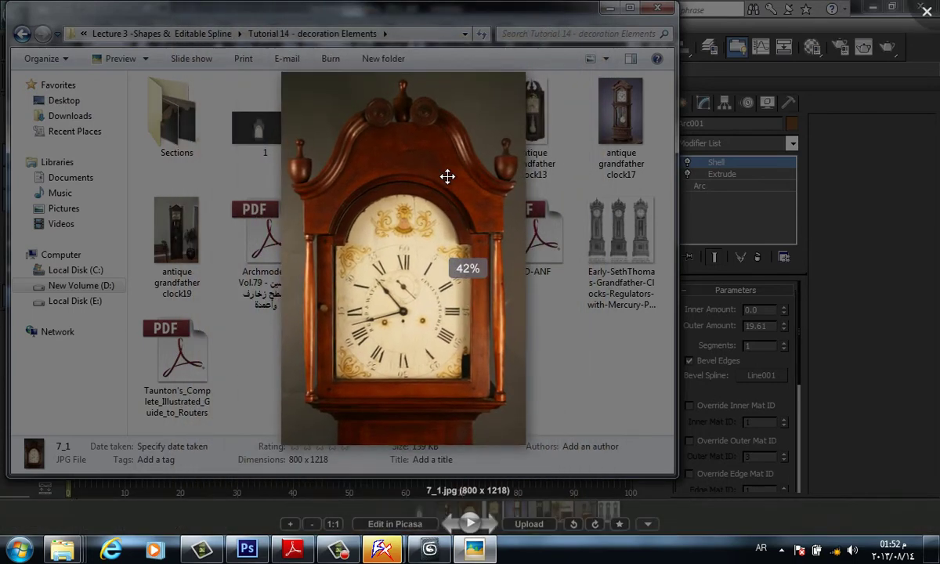
{"action": "scroll", "coordinate": [449, 176], "scroll_direction": "up", "scroll_amount": 3}
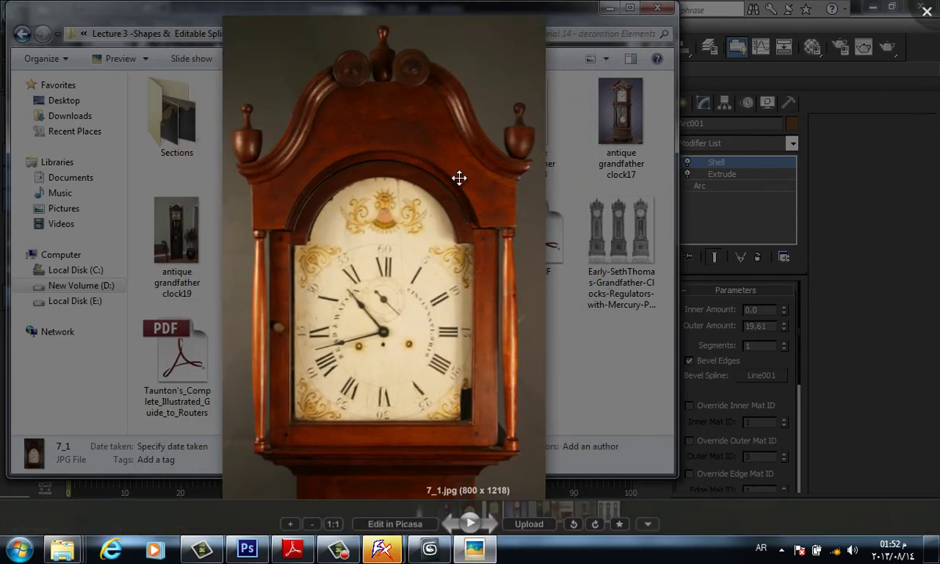
{"action": "left_click_drag", "start_coordinate": [449, 157], "coordinate": [461, 337]}
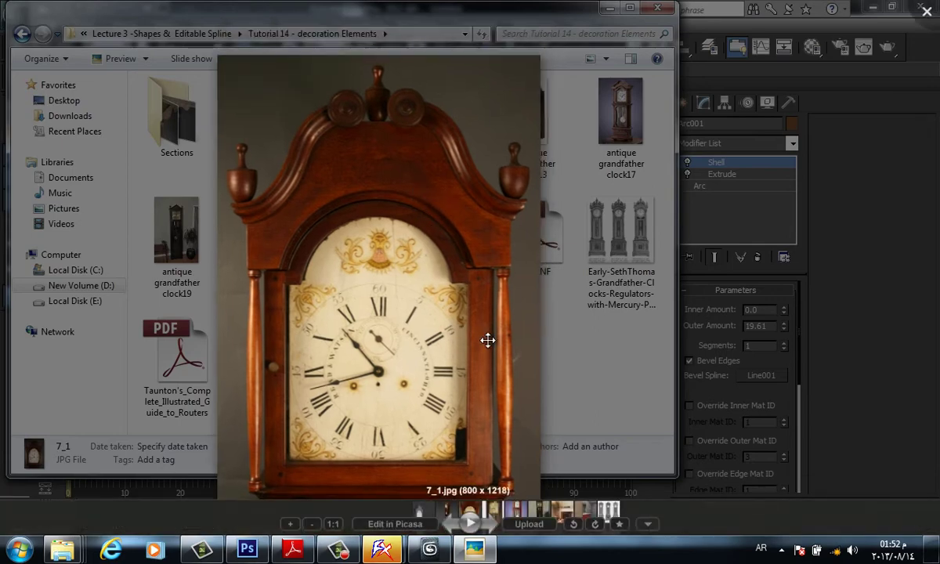
{"action": "left_click", "coordinate": [562, 378]}
{"action": "left_click", "coordinate": [562, 378]}
- Open the 3DGM_RENDERS_NW_02 clock render and look through the following clock images as far as the AS135 photo
{"action": "double_click", "coordinate": [353, 113]}
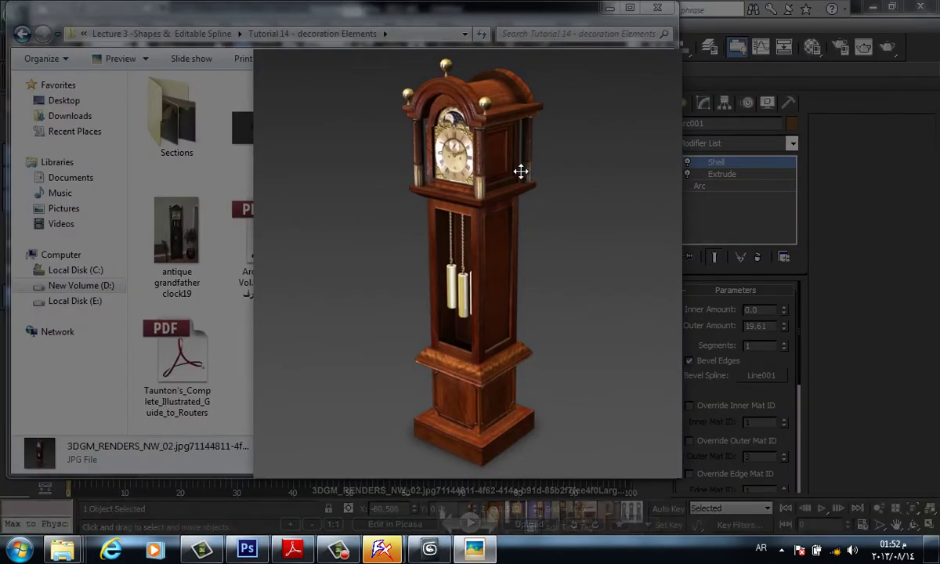
{"action": "left_click", "coordinate": [491, 532]}
{"action": "left_click", "coordinate": [491, 533]}
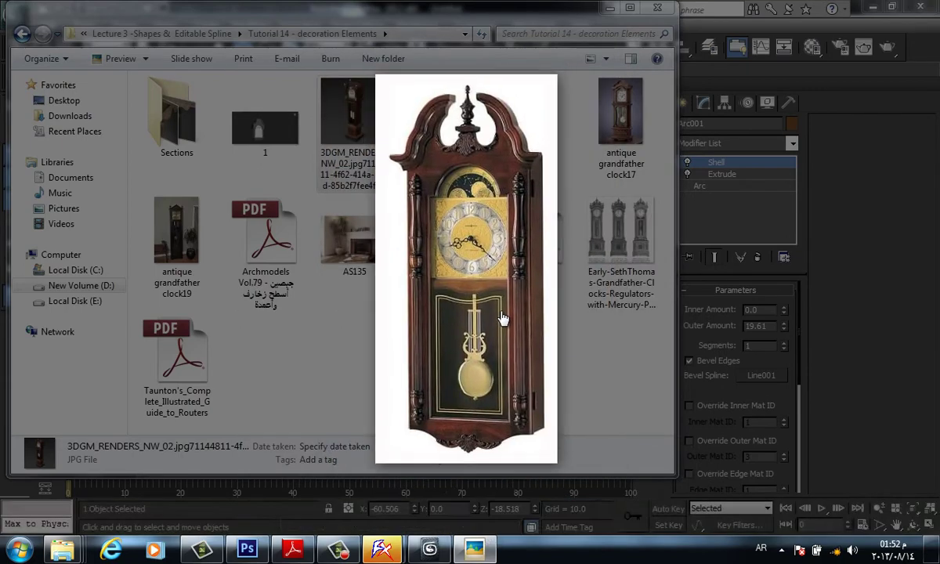
{"action": "scroll", "coordinate": [522, 209], "scroll_direction": "up", "scroll_amount": 5}
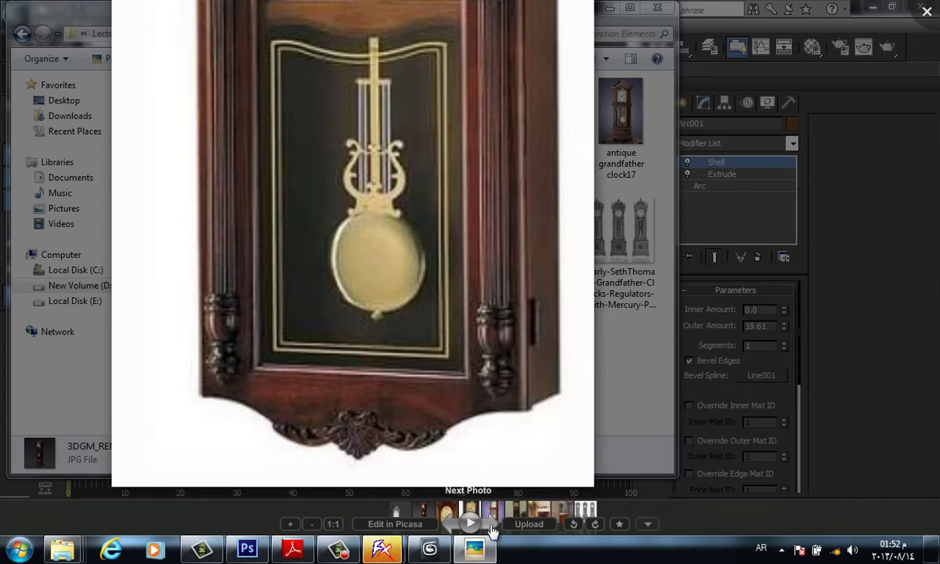
{"action": "left_click", "coordinate": [491, 532]}
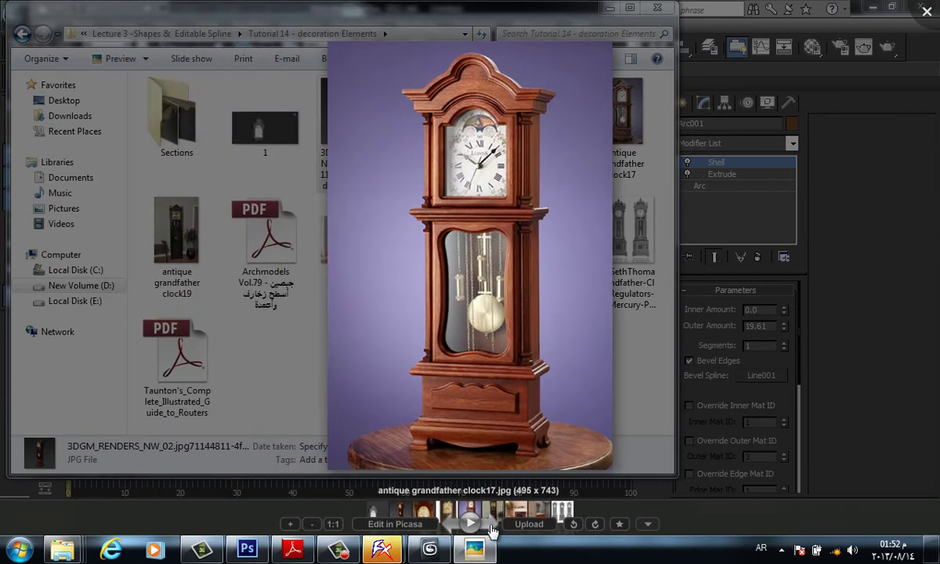
{"action": "left_click", "coordinate": [491, 531]}
{"action": "left_click", "coordinate": [491, 531]}
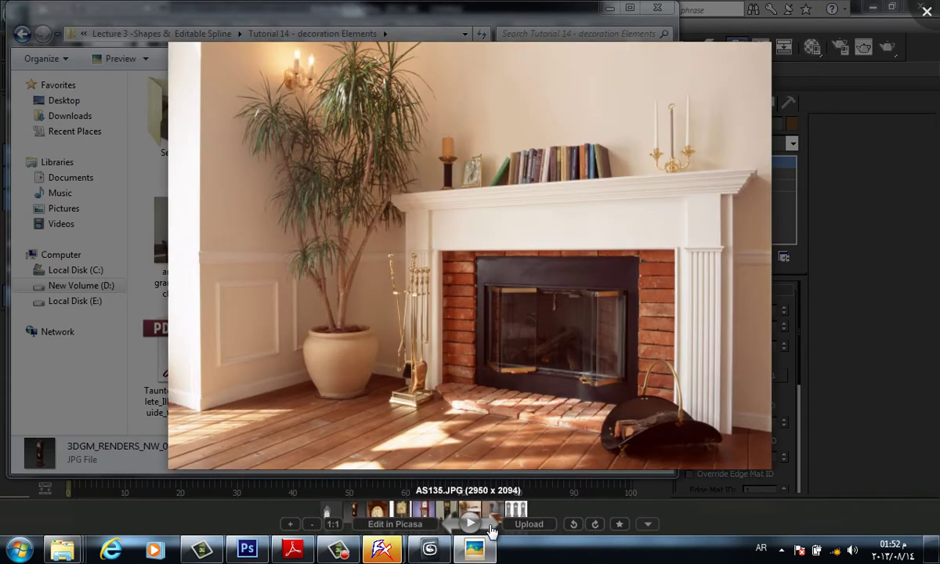
- Examine the mantel moulding in the AS135 fireplace photo up close and continue to the Early-SethThomas-Grandfather-Clocks image
{"action": "scroll", "coordinate": [682, 214], "scroll_direction": "up", "scroll_amount": 5}
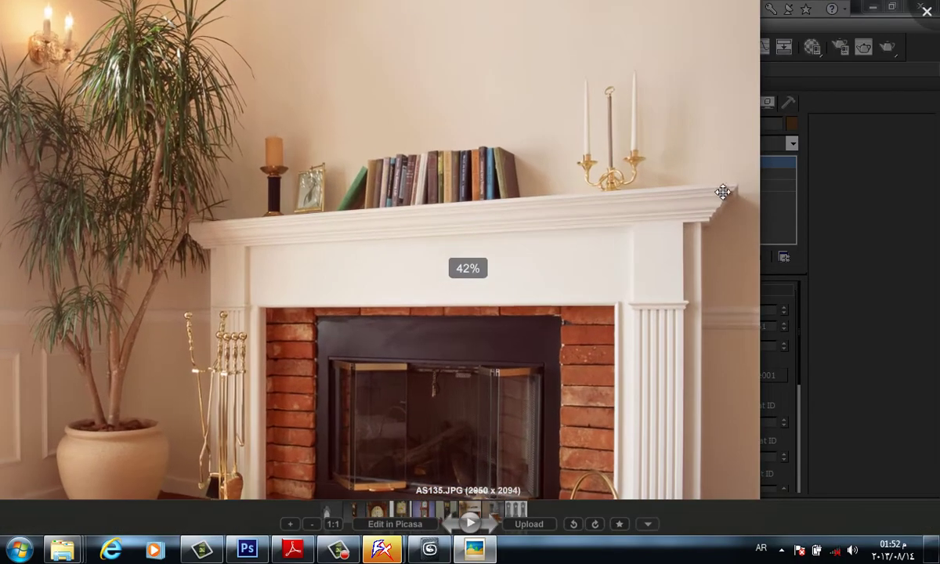
{"action": "left_click", "coordinate": [487, 522]}
{"action": "left_click", "coordinate": [489, 523]}
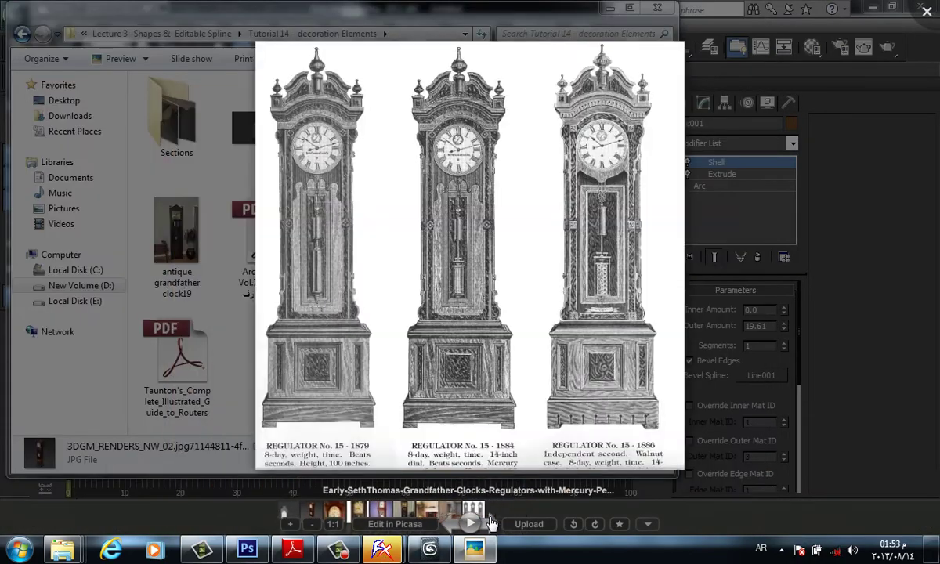
- Go back to the AS150 bathroom photo, examine the arched cabinet door panels up close, and close the image viewer
{"action": "left_click", "coordinate": [452, 523]}
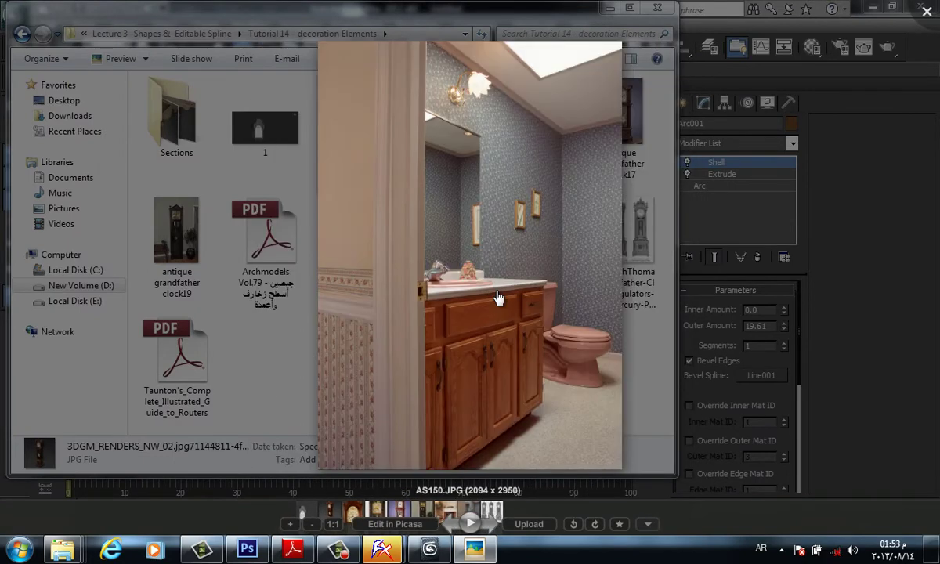
{"action": "left_click_drag", "start_coordinate": [497, 321], "coordinate": [502, 287]}
{"action": "scroll", "coordinate": [508, 333], "scroll_direction": "up", "scroll_amount": 3}
{"action": "scroll", "coordinate": [505, 337], "scroll_direction": "up", "scroll_amount": 2}
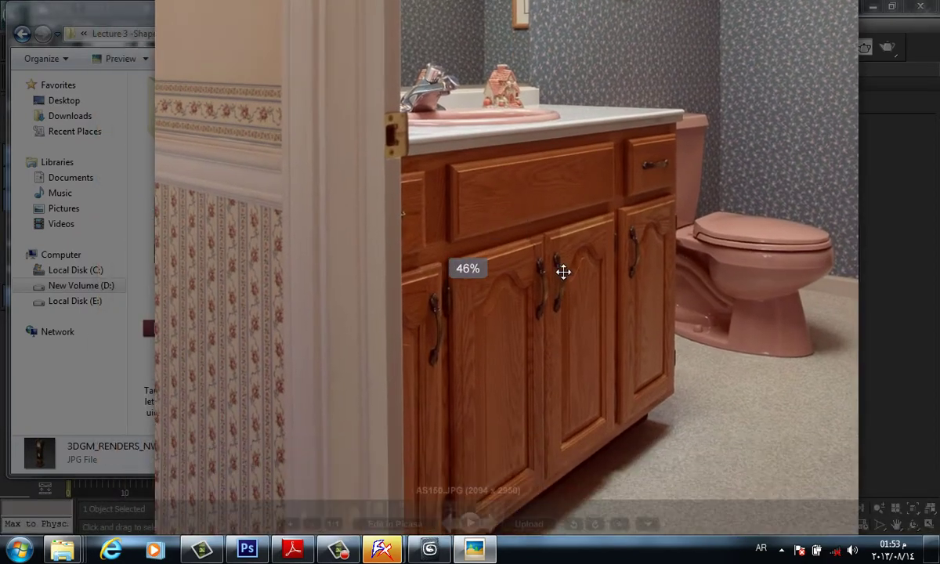
{"action": "scroll", "coordinate": [532, 314], "scroll_direction": "down", "scroll_amount": 3}
{"action": "key", "text": "Escape"}
- Open the Sections folder inside Tutorial 14 - decoration Elements and look over its images
{"action": "left_click", "coordinate": [252, 136]}
{"action": "left_click", "coordinate": [442, 421]}
{"action": "double_click", "coordinate": [176, 118]}
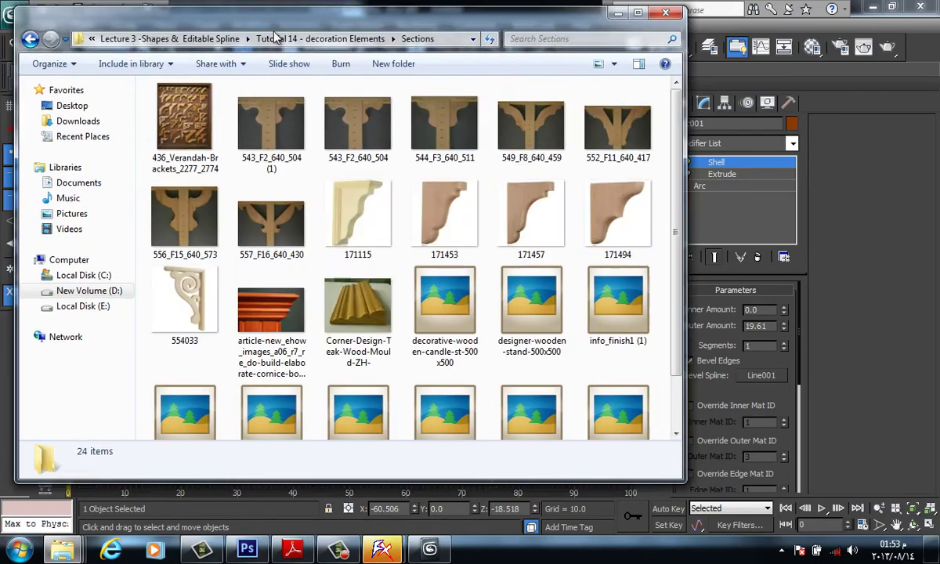
{"action": "left_click_drag", "start_coordinate": [274, 32], "coordinate": [399, 71]}
{"action": "scroll", "coordinate": [517, 240], "scroll_direction": "down", "scroll_amount": 1}
{"action": "scroll", "coordinate": [514, 239], "scroll_direction": "up", "scroll_amount": 1}
- Open the 436_Verandah-Brackets_2277_2774 image and look through the wooden bracket profile images that follow it
{"action": "double_click", "coordinate": [309, 158]}
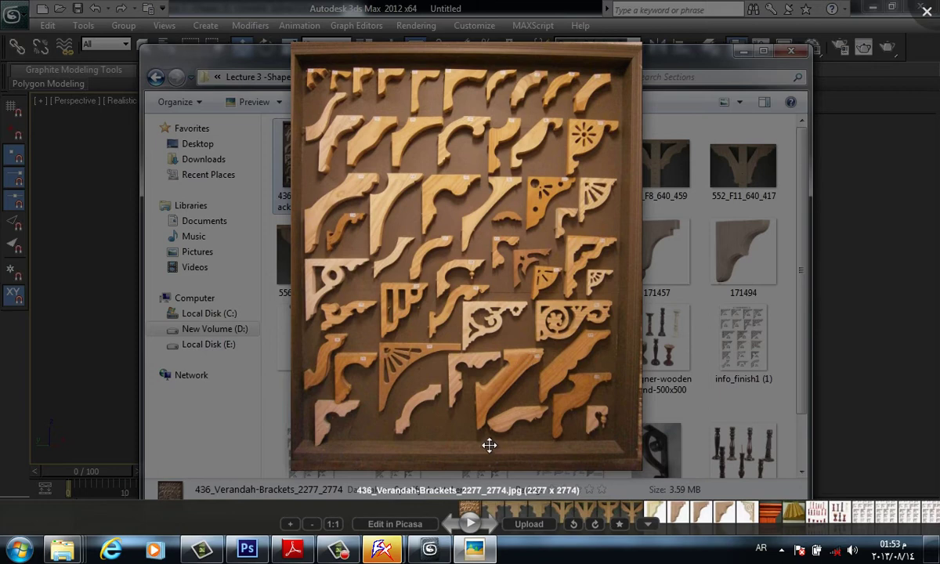
{"action": "left_click", "coordinate": [491, 524]}
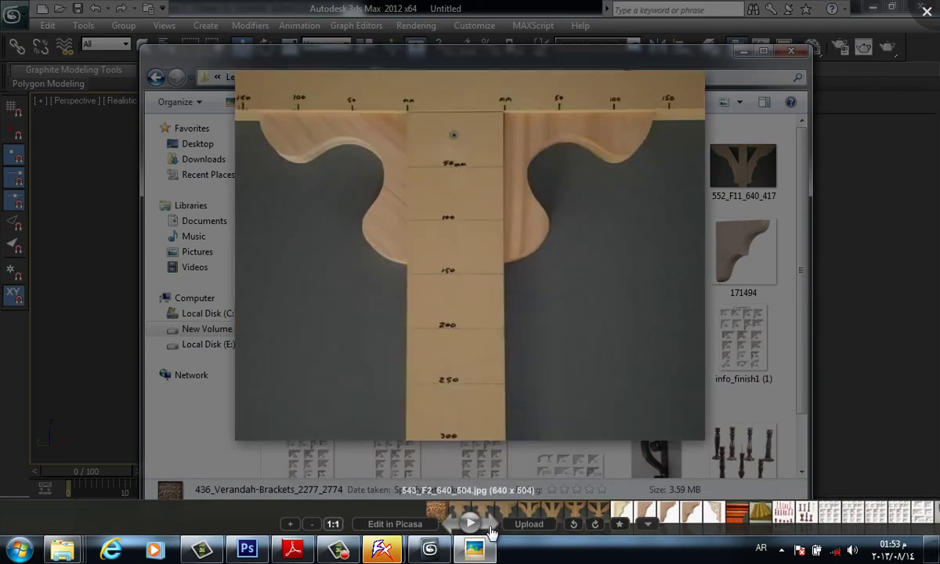
{"action": "left_click", "coordinate": [491, 525]}
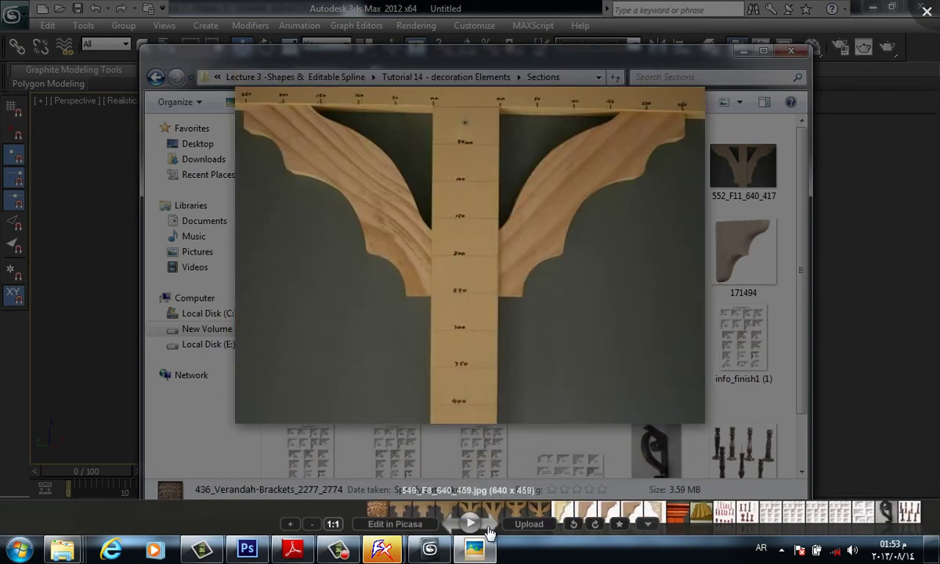
{"action": "left_click", "coordinate": [489, 525]}
{"action": "left_click", "coordinate": [490, 524]}
{"action": "left_click", "coordinate": [491, 525]}
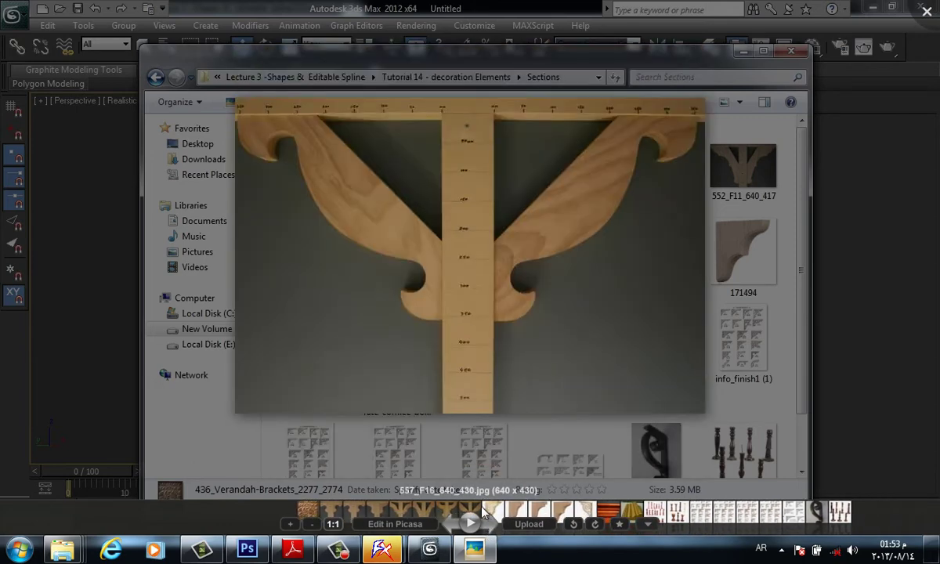
{"action": "left_click", "coordinate": [491, 525]}
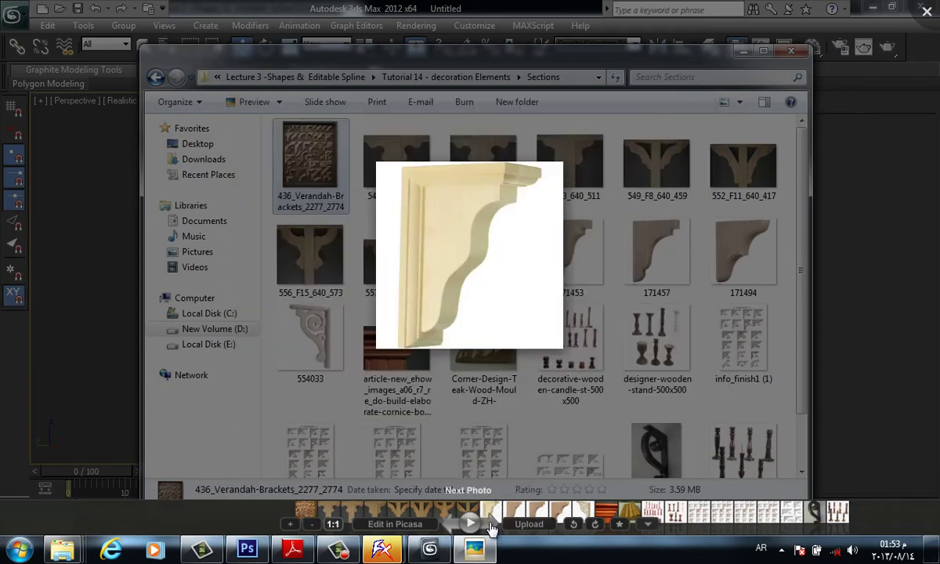
{"action": "left_click", "coordinate": [491, 526]}
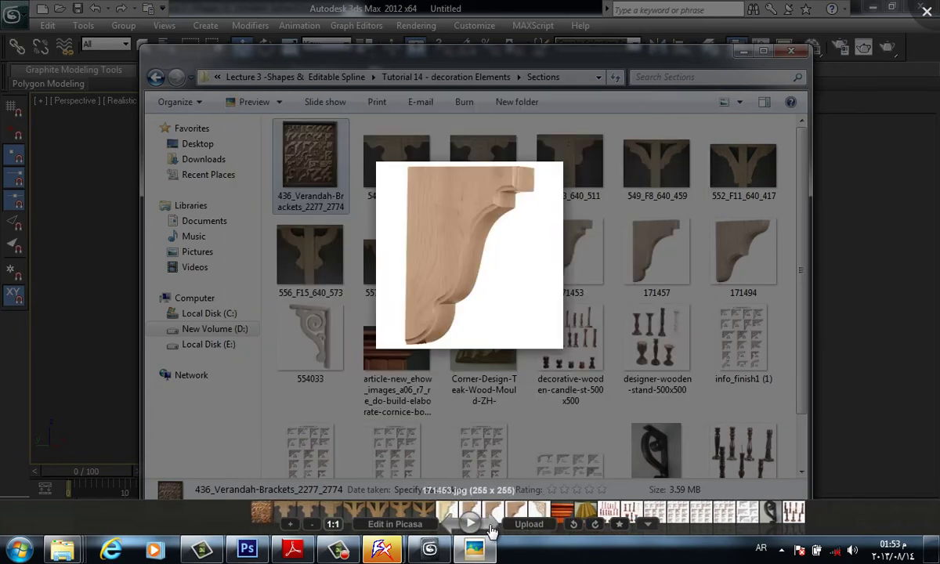
{"action": "left_click", "coordinate": [491, 524]}
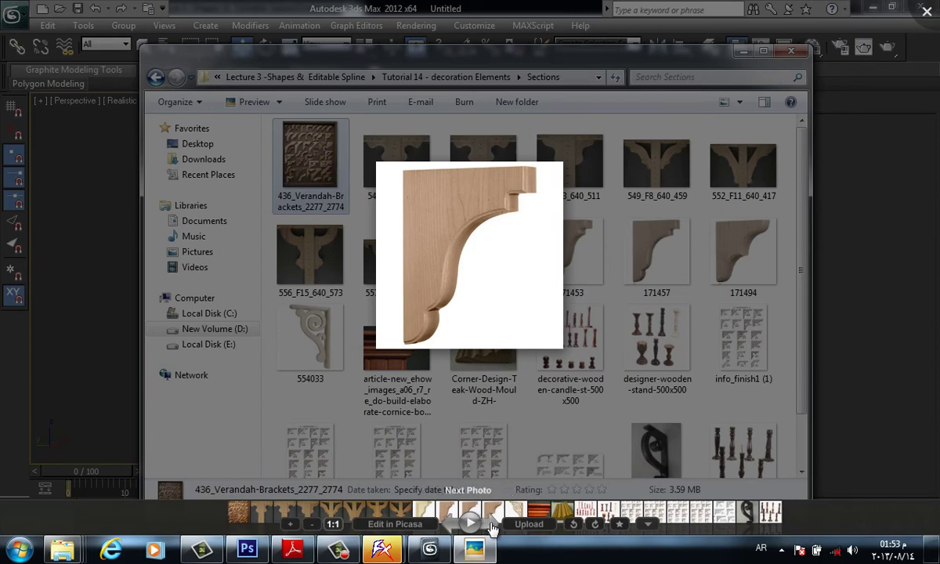
- Continue through the bracket and moulding images and compare the decorative-wooden-candle-st-500x500 and designer-wooden-stand-500x500 images
{"action": "left_click", "coordinate": [492, 529]}
{"action": "left_click", "coordinate": [492, 529]}
{"action": "left_click", "coordinate": [492, 528]}
{"action": "left_click", "coordinate": [491, 528]}
{"action": "left_click", "coordinate": [492, 529]}
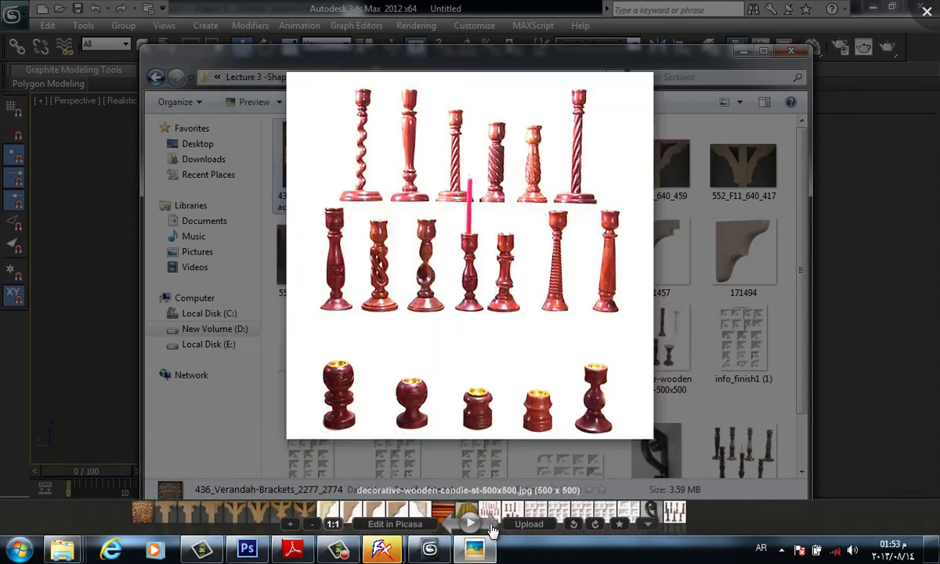
{"action": "left_click", "coordinate": [491, 529]}
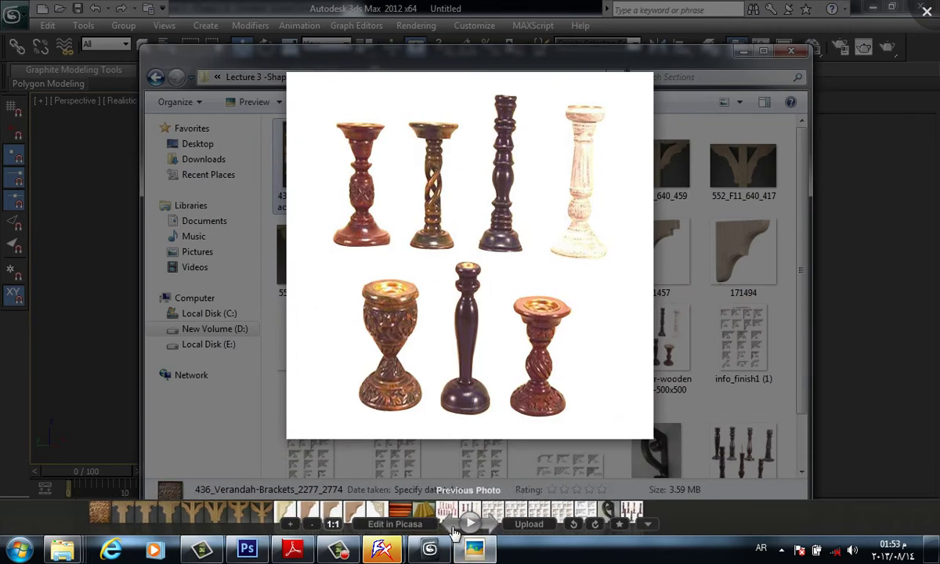
{"action": "left_click", "coordinate": [454, 529]}
{"action": "left_click", "coordinate": [492, 524]}
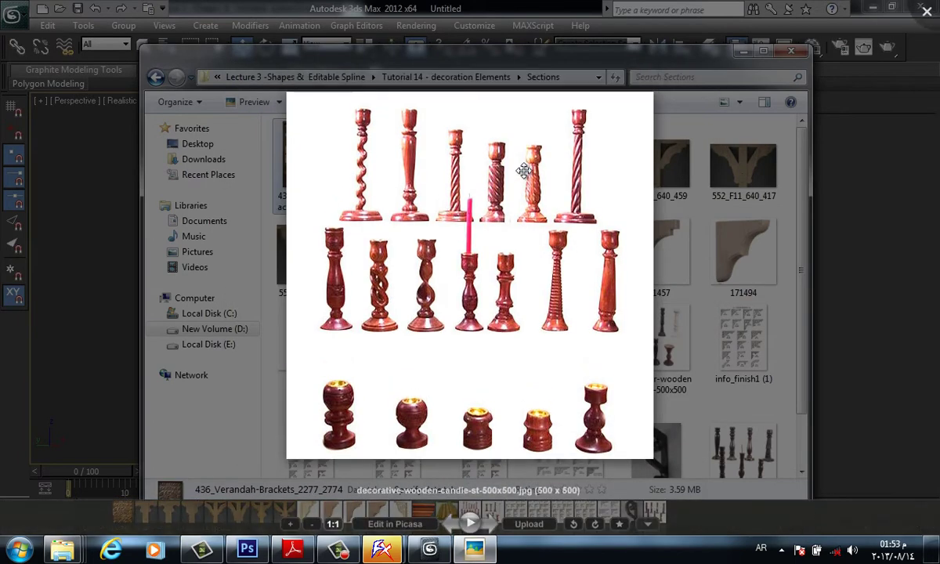
- Examine the turned and twisted candlestick profiles in the decorative-wooden-candle-st-500x500 image up close
{"action": "scroll", "coordinate": [462, 160], "scroll_direction": "up", "scroll_amount": 3}
{"action": "scroll", "coordinate": [580, 314], "scroll_direction": "up", "scroll_amount": 2}
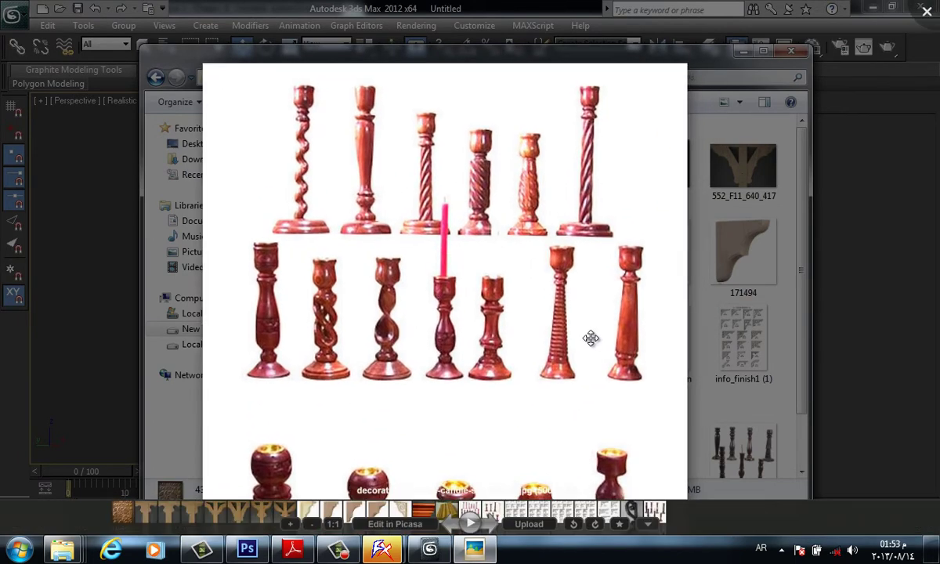
{"action": "scroll", "coordinate": [363, 327], "scroll_direction": "up", "scroll_amount": 2}
{"action": "left_click_drag", "start_coordinate": [383, 383], "coordinate": [417, 288]}
{"action": "scroll", "coordinate": [417, 288], "scroll_direction": "up", "scroll_amount": 4}
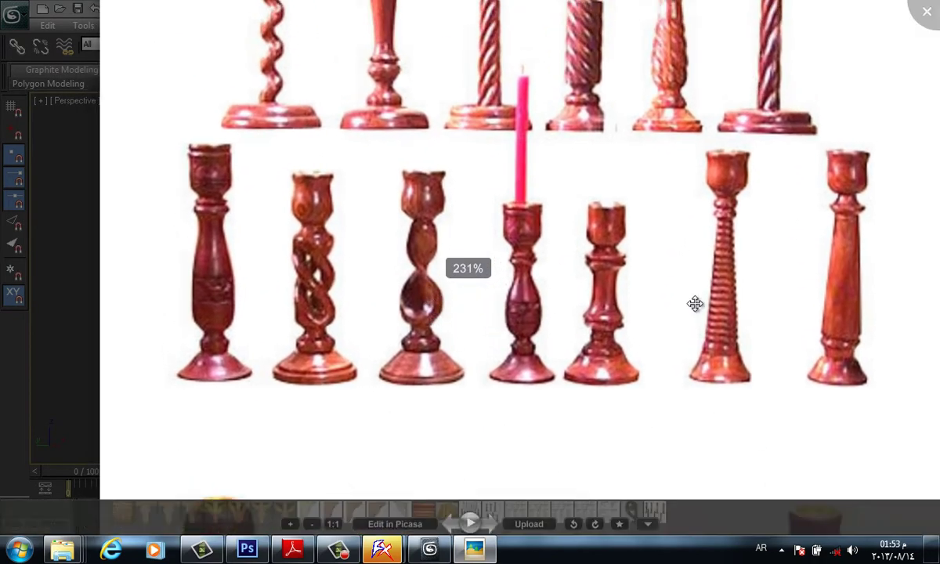
{"action": "left_click_drag", "start_coordinate": [670, 216], "coordinate": [661, 352]}
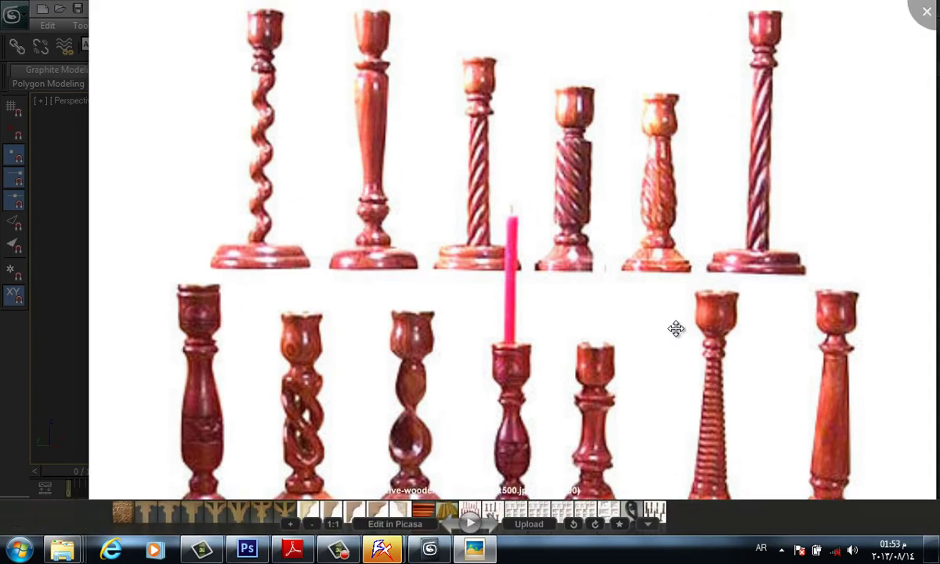
{"action": "left_click_drag", "start_coordinate": [661, 315], "coordinate": [646, 356]}
{"action": "left_click_drag", "start_coordinate": [621, 291], "coordinate": [617, 283]}
{"action": "scroll", "coordinate": [616, 284], "scroll_direction": "down", "scroll_amount": 5}
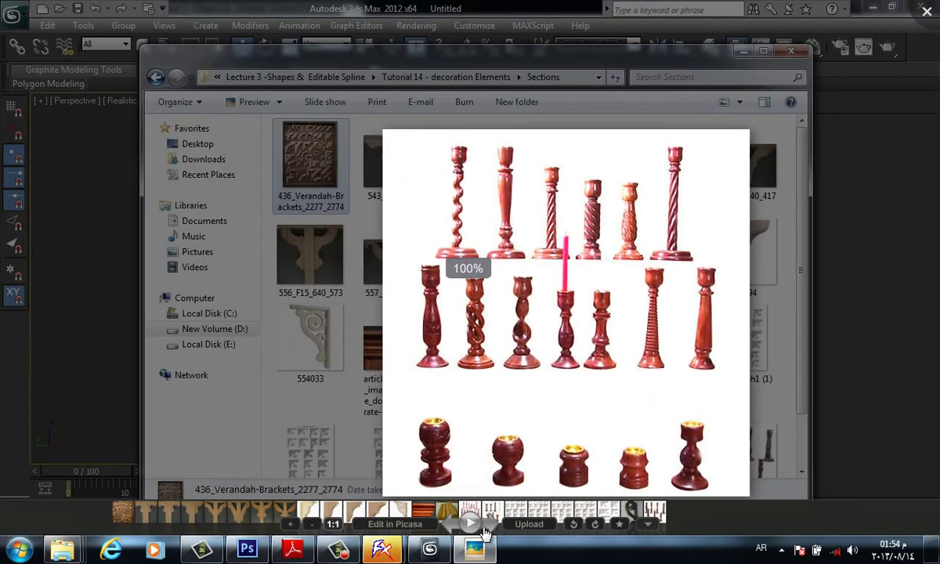
- Look through the remaining section images as far as traditional-candle-stand-500x500, and return to the Sections folder
{"action": "left_click", "coordinate": [484, 532]}
{"action": "left_click", "coordinate": [490, 533]}
{"action": "left_click", "coordinate": [490, 533]}
{"action": "left_click", "coordinate": [489, 532]}
{"action": "left_click", "coordinate": [489, 532]}
{"action": "left_click", "coordinate": [490, 533]}
{"action": "left_click", "coordinate": [489, 532]}
{"action": "left_click", "coordinate": [489, 533]}
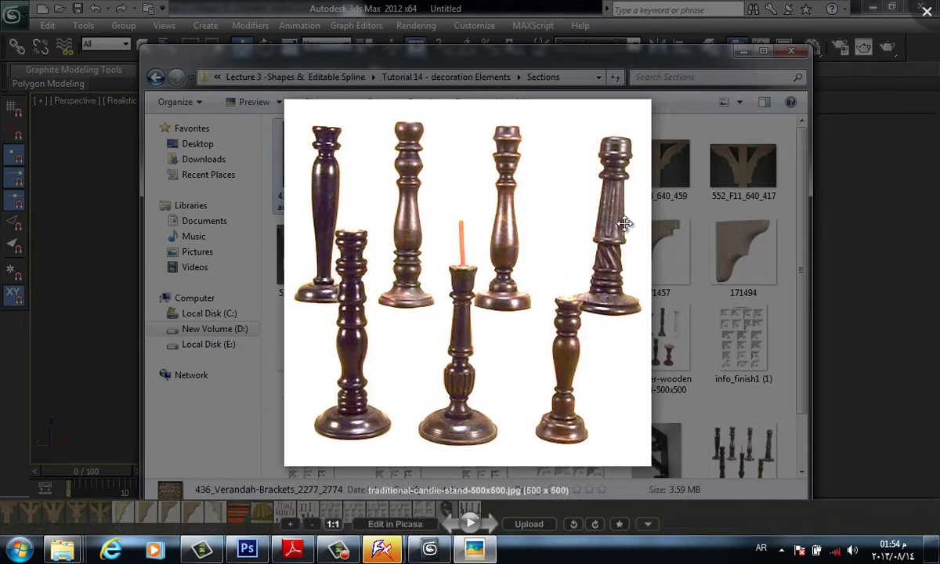
{"action": "key", "text": "Escape"}
{"action": "scroll", "coordinate": [616, 442], "scroll_direction": "down", "scroll_amount": 1}
{"action": "scroll", "coordinate": [616, 443], "scroll_direction": "up", "scroll_amount": 1}
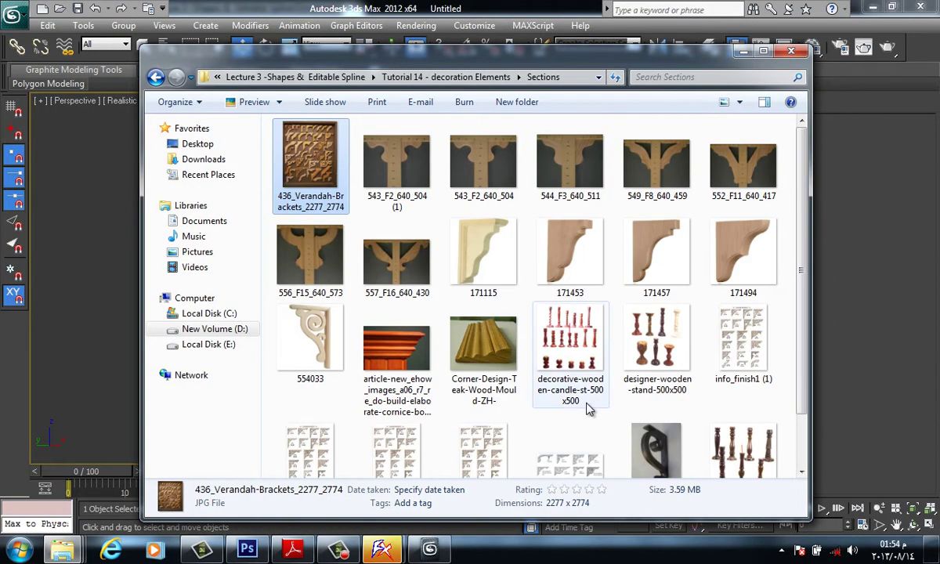
- Copy the 552_F11_640_417 bracket image from the Sections folder into Local Disk (C:) and return to 3ds Max
{"action": "double_click", "coordinate": [740, 164]}
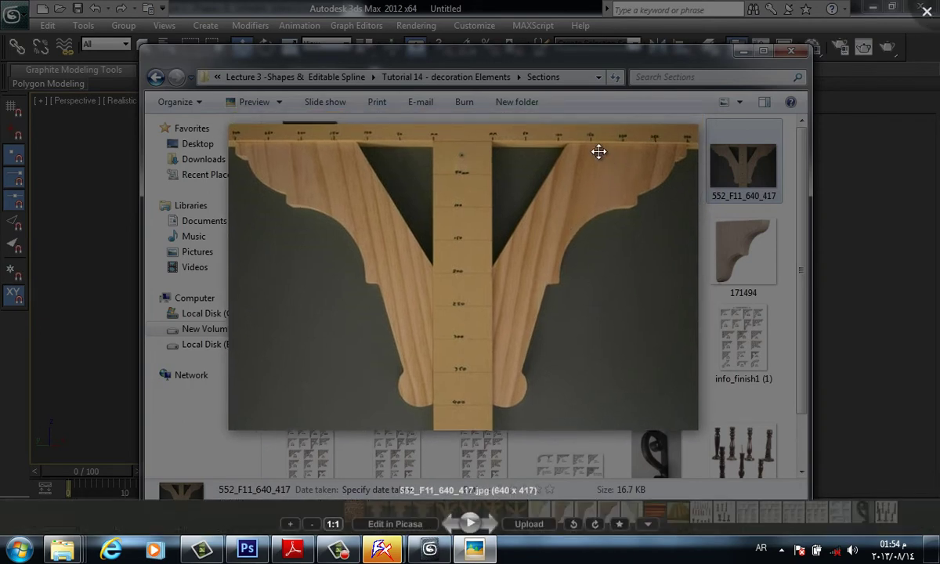
{"action": "key", "text": "Escape"}
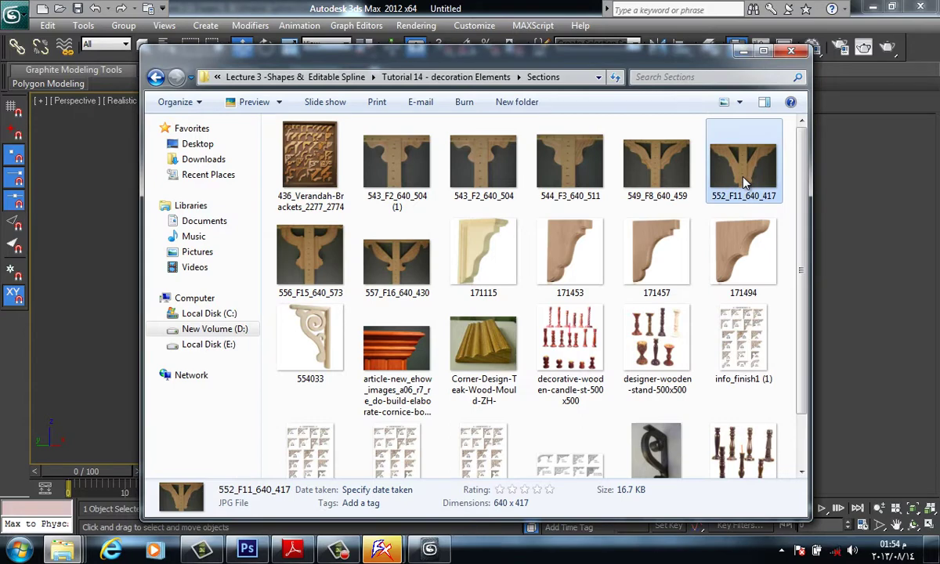
{"action": "key", "text": "BackSpace"}
{"action": "key", "text": "BackSpace"}
{"action": "key", "text": "BackSpace"}
{"action": "key", "text": "BackSpace"}
{"action": "key", "text": "BackSpace"}
{"action": "key", "text": "BackSpace"}
{"action": "key", "text": "Left"}
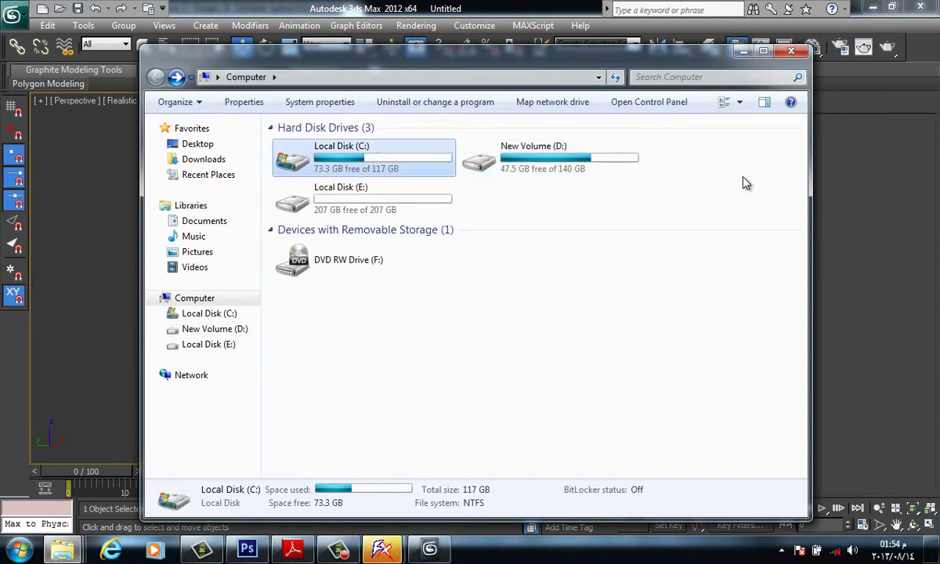
{"action": "key", "text": "Return"}
{"action": "key", "text": "ctrl+v"}
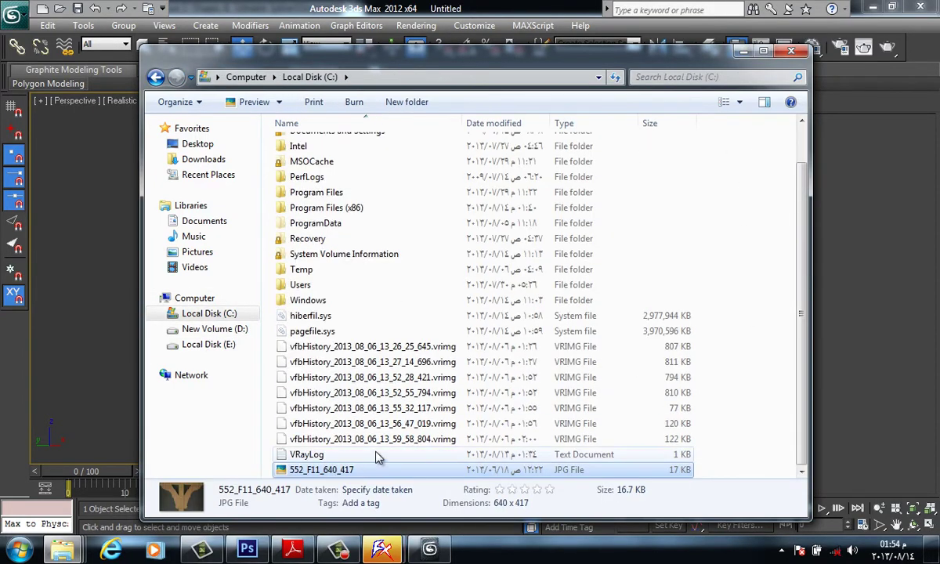
{"action": "left_click", "coordinate": [743, 51]}
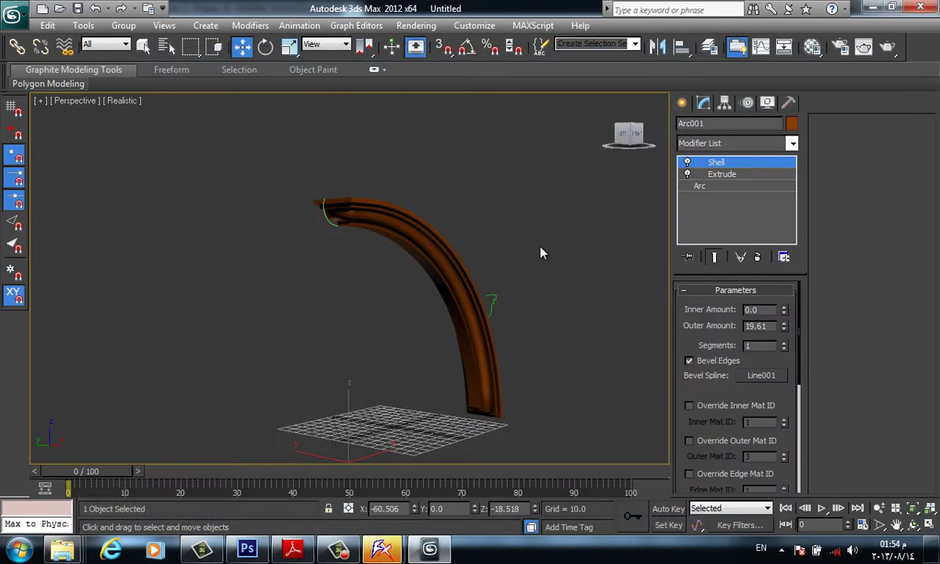
- Delete the arc moulding and its profile shapes from the scene, and switch the view to Front
{"action": "left_click", "coordinate": [538, 257]}
{"action": "left_click", "coordinate": [682, 103]}
{"action": "key", "text": "ctrl+a"}
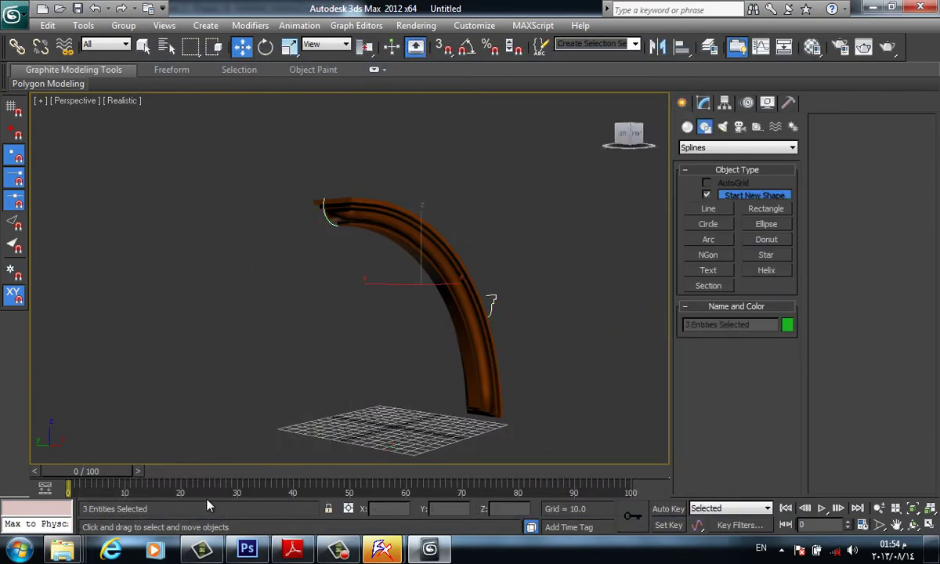
{"action": "key", "text": "Delete"}
{"action": "key", "text": "f"}
{"action": "mouse_move", "coordinate": [368, 321]}
{"action": "middle_mouse_down"}
{"action": "mouse_move", "coordinate": [367, 313]}
{"action": "mouse_move", "coordinate": [364, 328]}
{"action": "middle_mouse_up"}
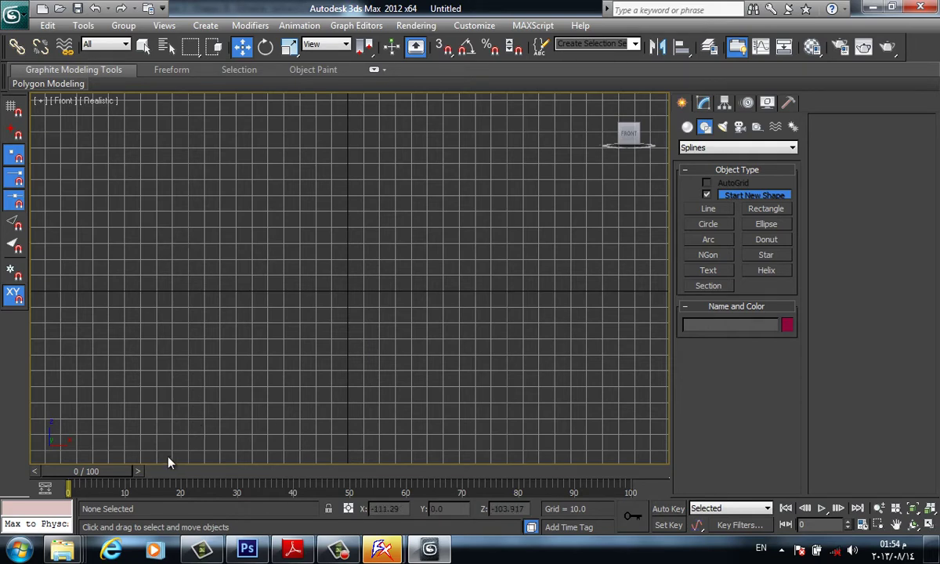
- Open the Viewport Background settings for the Front view
{"action": "left_click", "coordinate": [49, 25]}
{"action": "left_click", "coordinate": [49, 25]}
{"action": "left_click", "coordinate": [83, 25]}
{"action": "left_click", "coordinate": [83, 25]}
{"action": "left_click", "coordinate": [165, 25]}
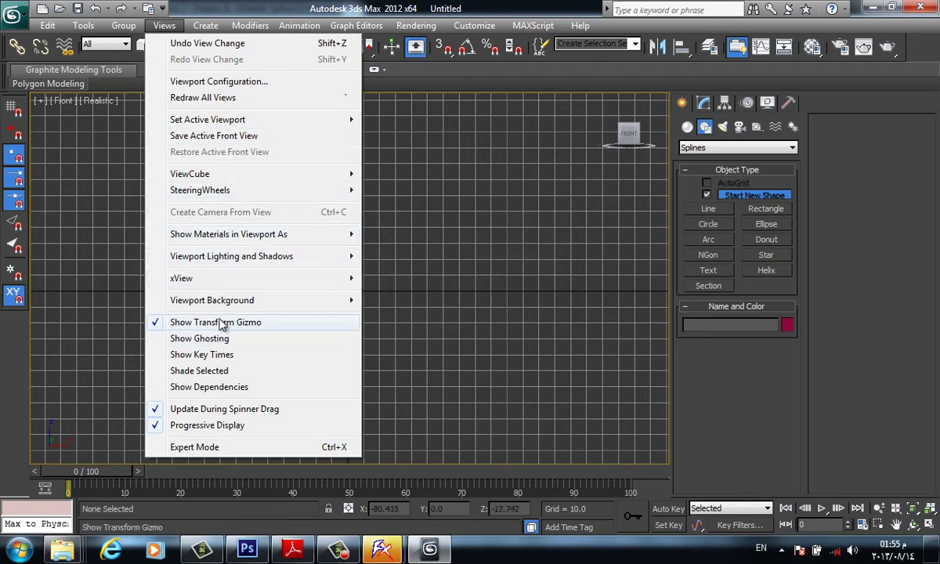
{"action": "mouse_move", "coordinate": [222, 304]}
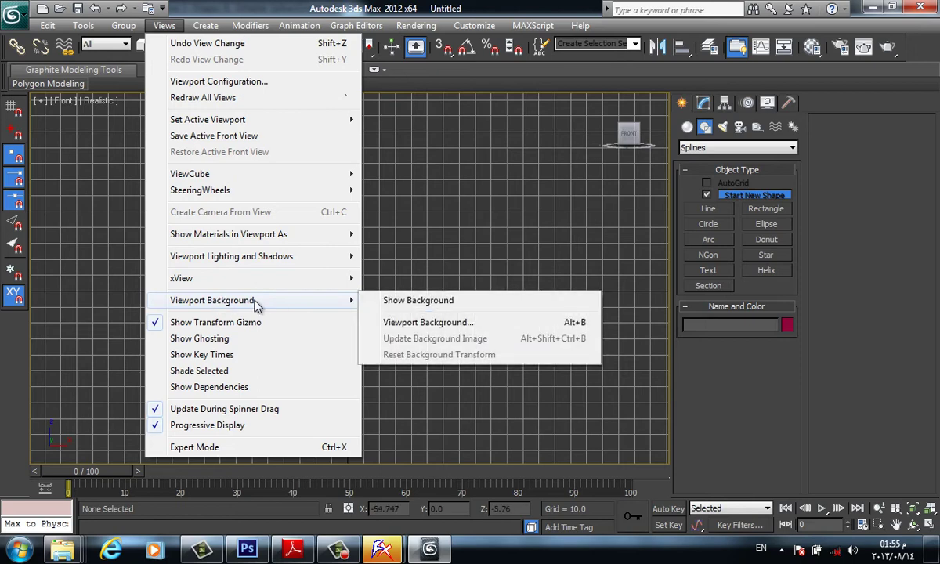
{"action": "left_click", "coordinate": [404, 324]}
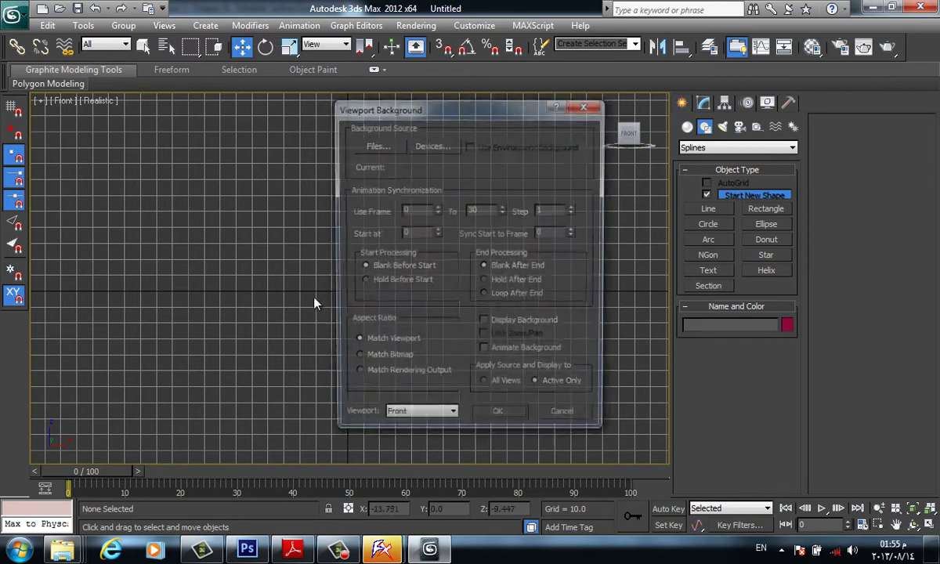
{"action": "left_click", "coordinate": [374, 145]}
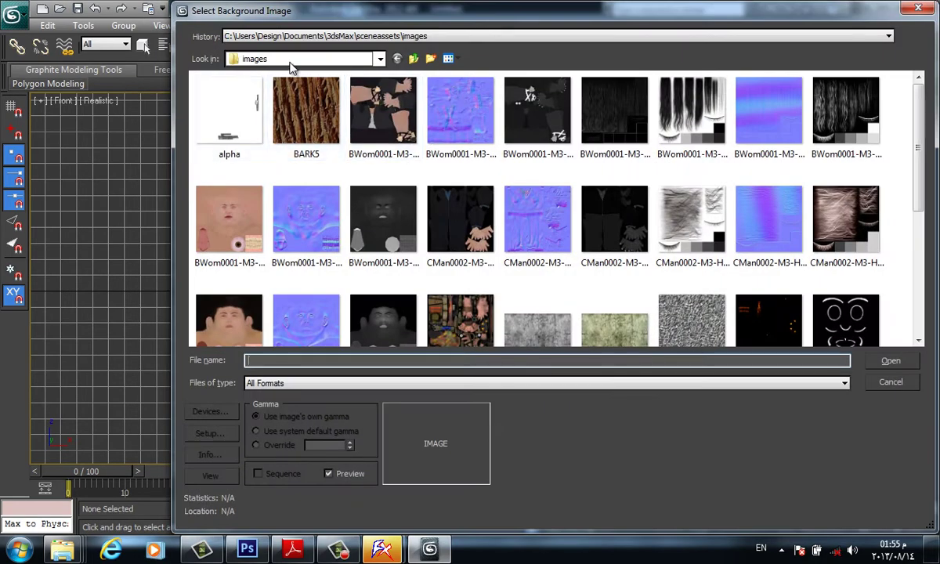
{"action": "left_click", "coordinate": [918, 9]}
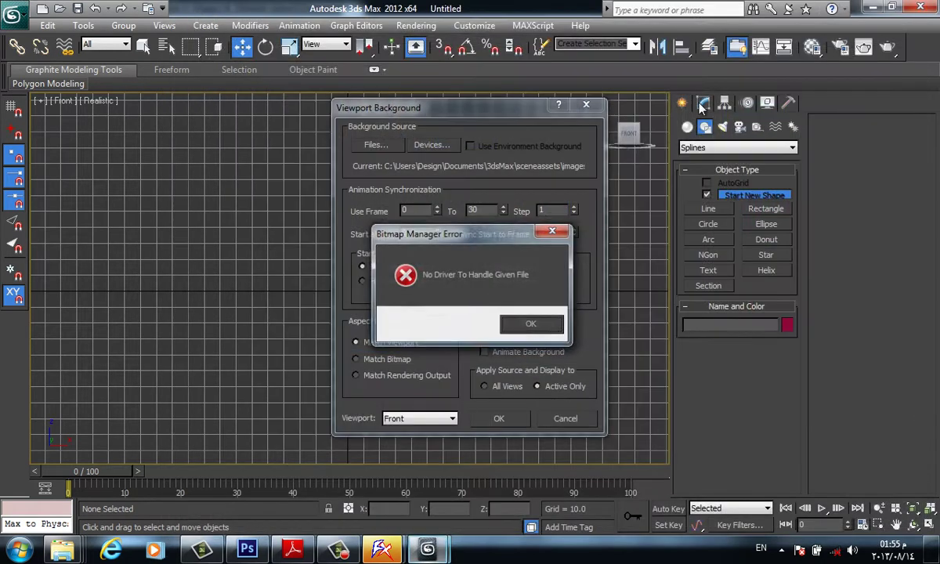
{"action": "left_click", "coordinate": [520, 323]}
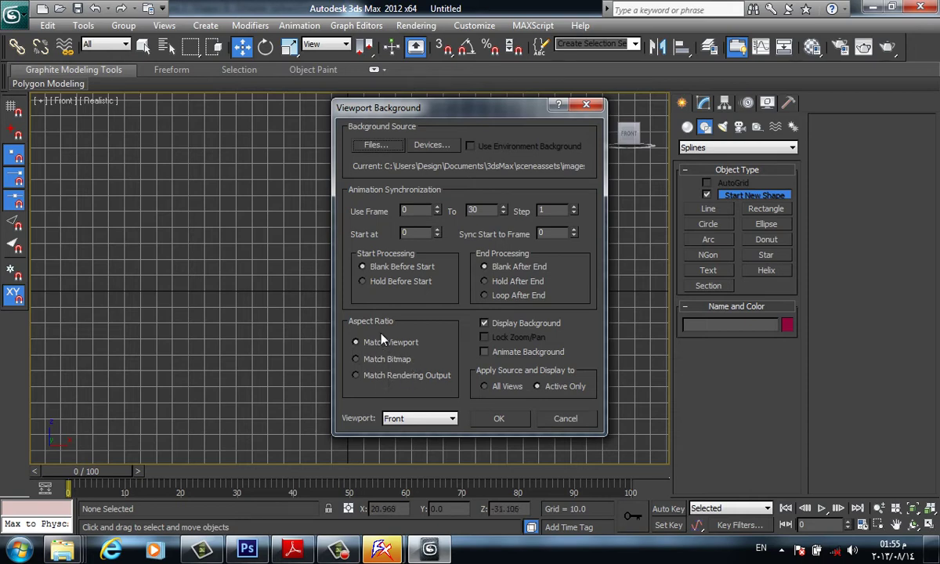
- Load 552_F11_640_417.jpg from Local Disk (C:) as the displayed background image of the Front viewport
{"action": "left_click", "coordinate": [375, 145]}
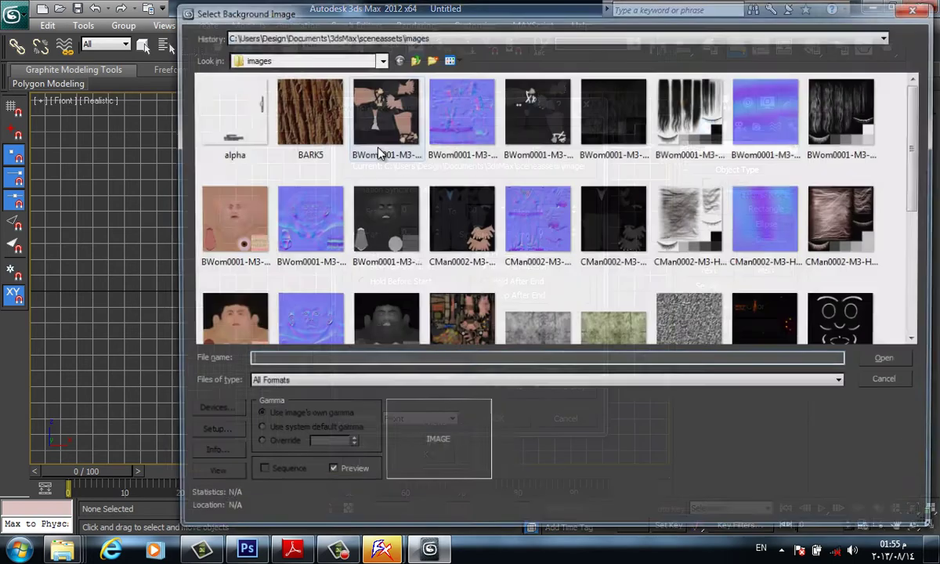
{"action": "left_click", "coordinate": [317, 37]}
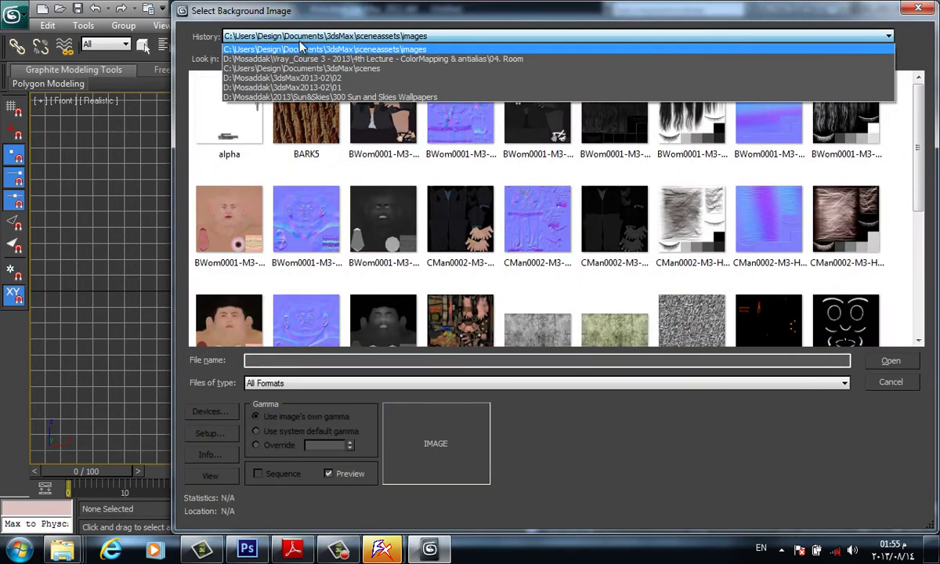
{"action": "left_click", "coordinate": [297, 43]}
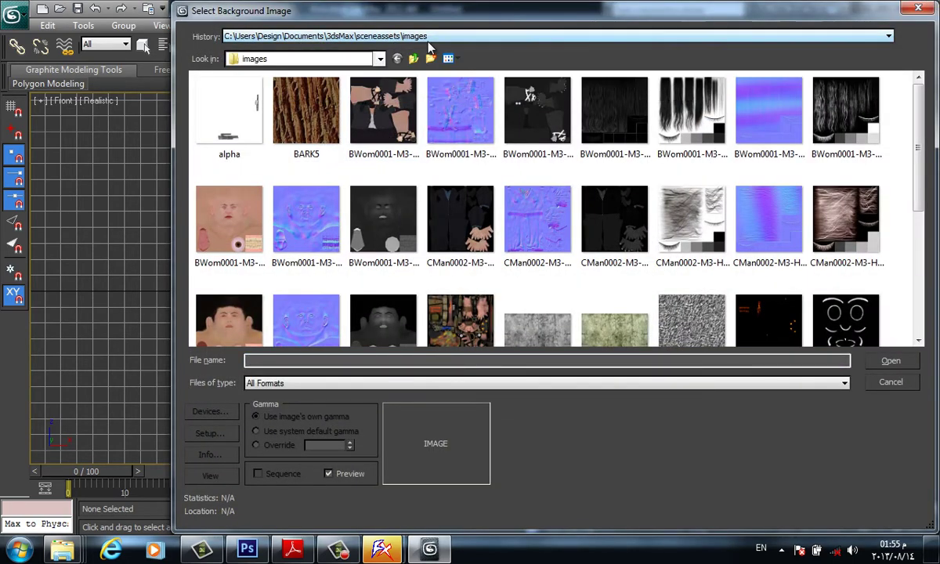
{"action": "left_click", "coordinate": [423, 38]}
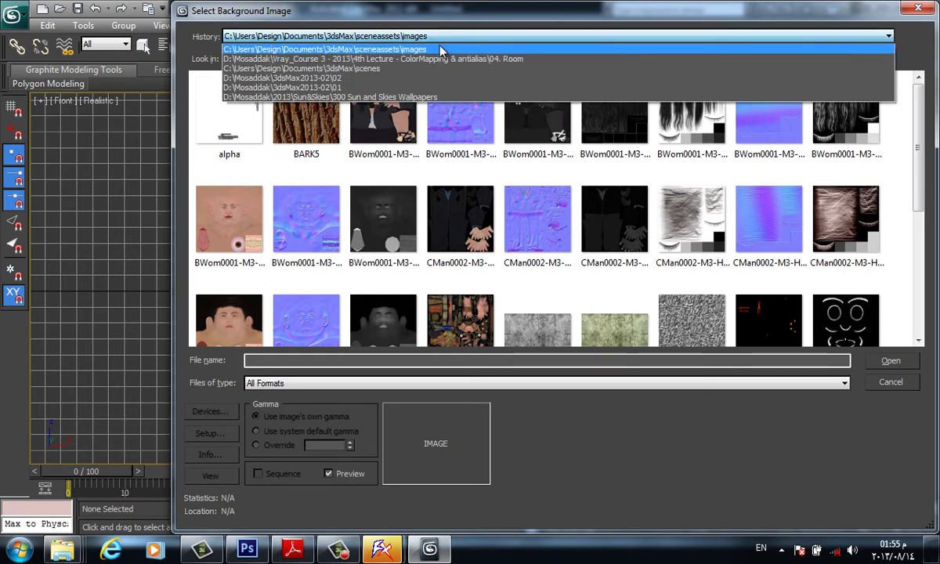
{"action": "left_click", "coordinate": [367, 359]}
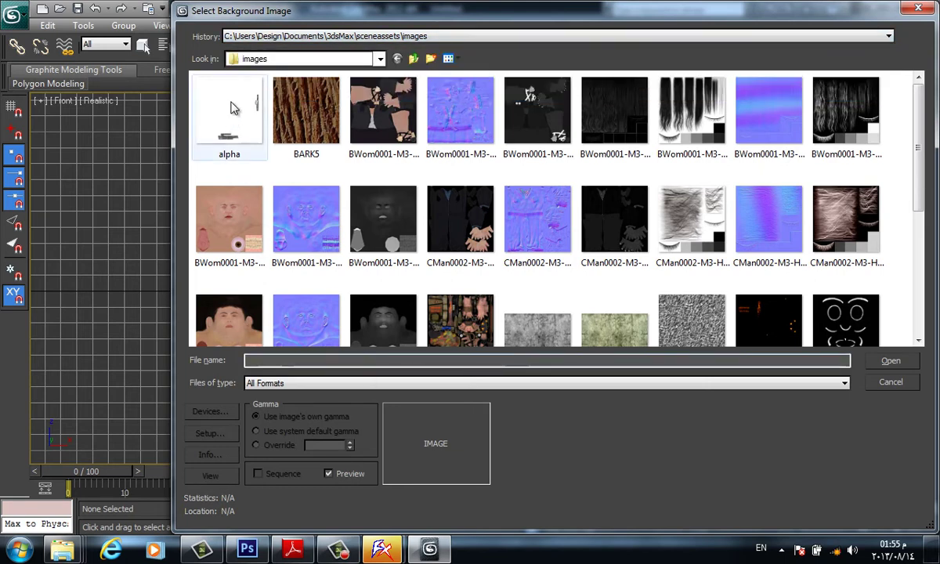
{"action": "left_click", "coordinate": [249, 59]}
{"action": "left_click", "coordinate": [255, 74]}
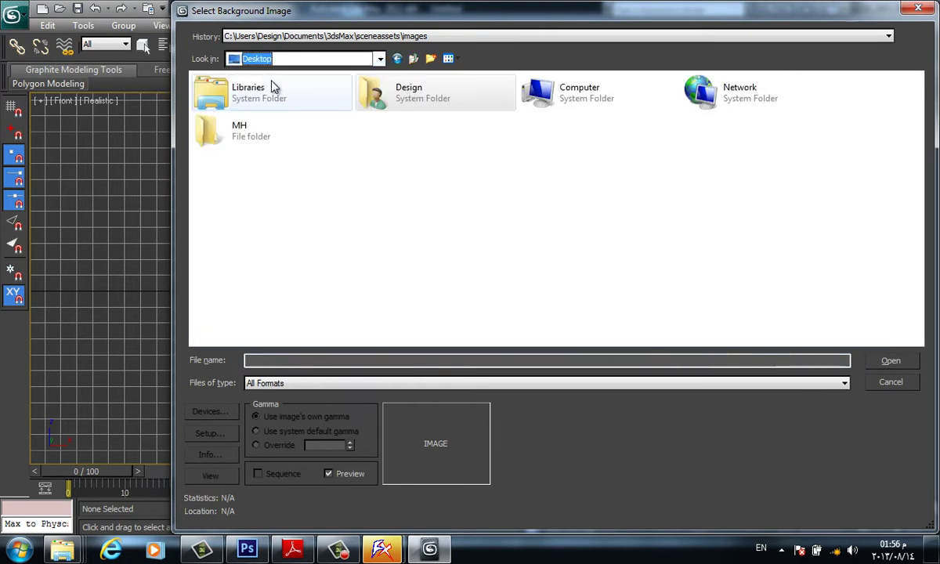
{"action": "double_click", "coordinate": [593, 116]}
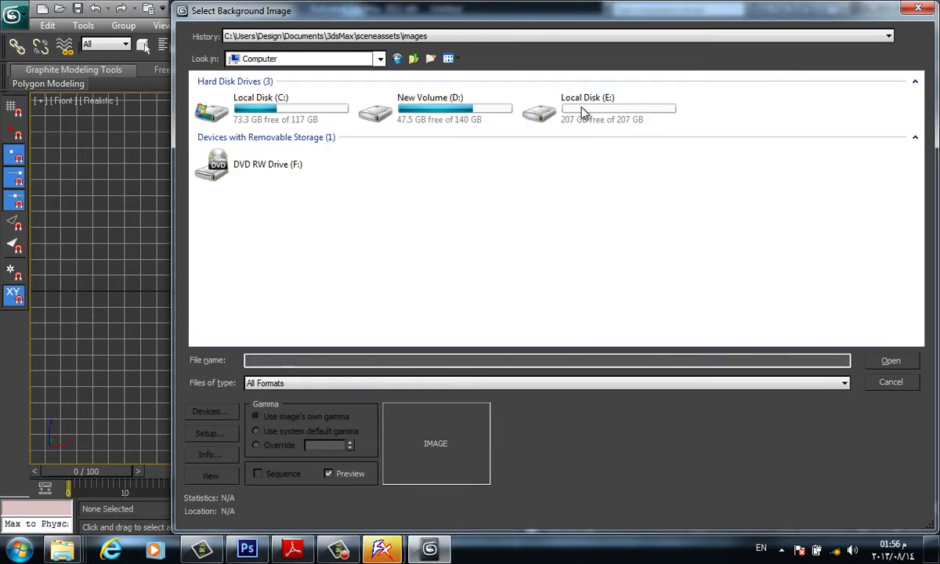
{"action": "double_click", "coordinate": [318, 105]}
{"action": "scroll", "coordinate": [286, 200], "scroll_direction": "down", "scroll_amount": 2}
{"action": "double_click", "coordinate": [239, 234]}
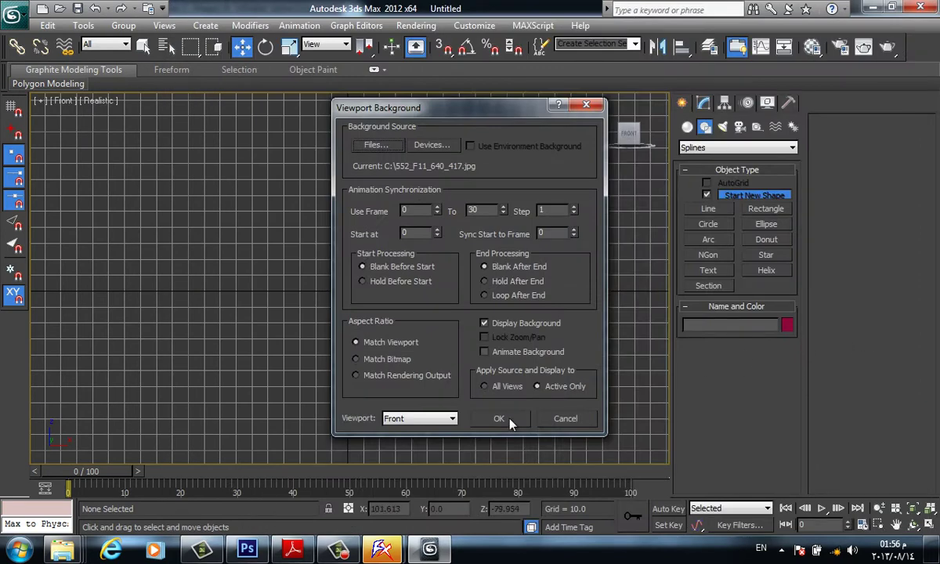
{"action": "left_click", "coordinate": [511, 422]}
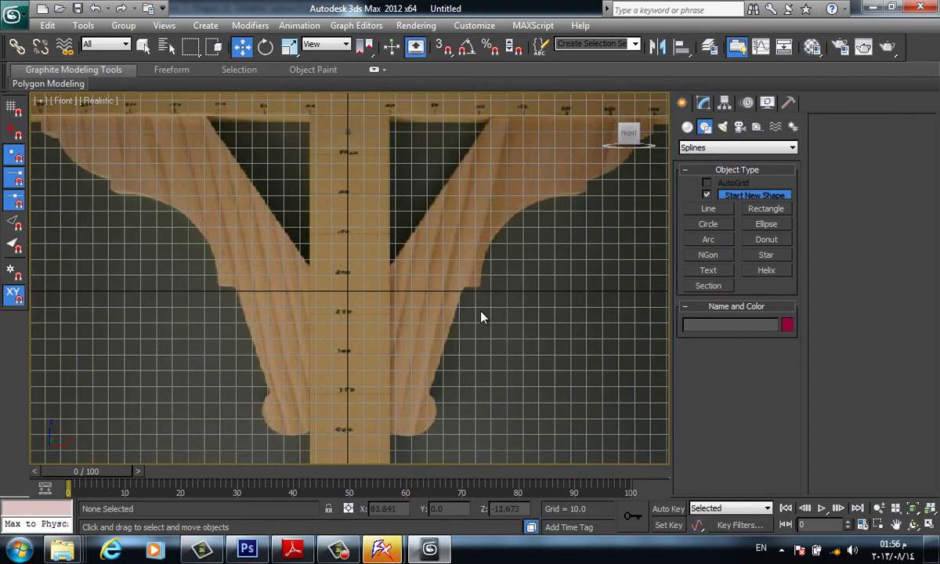
- Check how the grid moves against the bracket image when zooming and panning, and review the Viewport Background settings
{"action": "scroll", "coordinate": [499, 323], "scroll_direction": "down", "scroll_amount": 3}
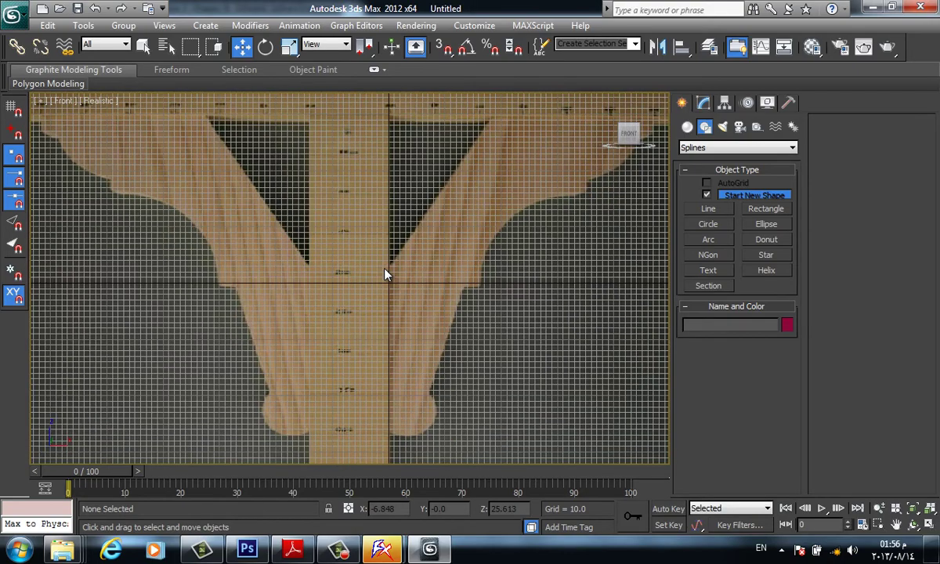
{"action": "middle_click_drag", "start_coordinate": [382, 266], "coordinate": [349, 254]}
{"action": "middle_click_drag", "start_coordinate": [405, 254], "coordinate": [394, 256]}
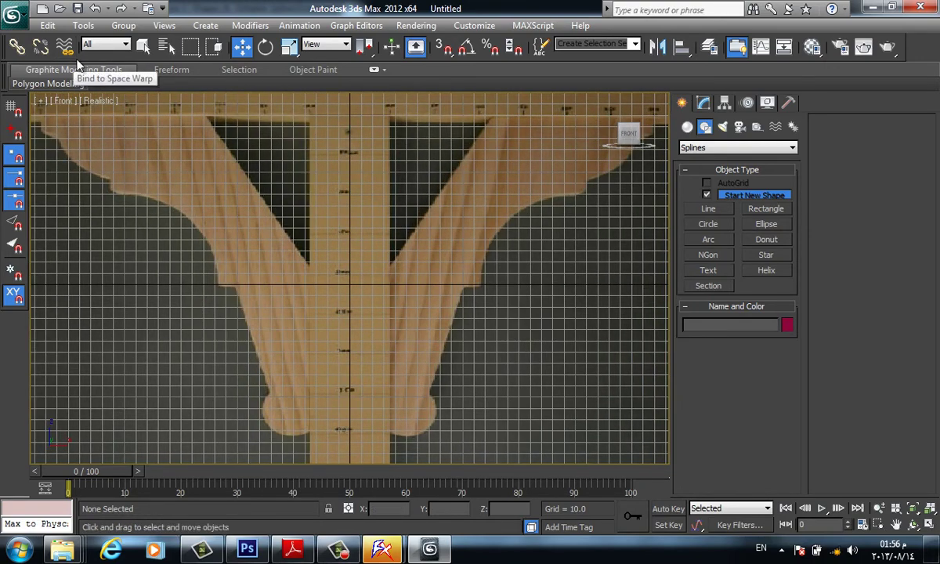
{"action": "key", "text": "alt+b"}
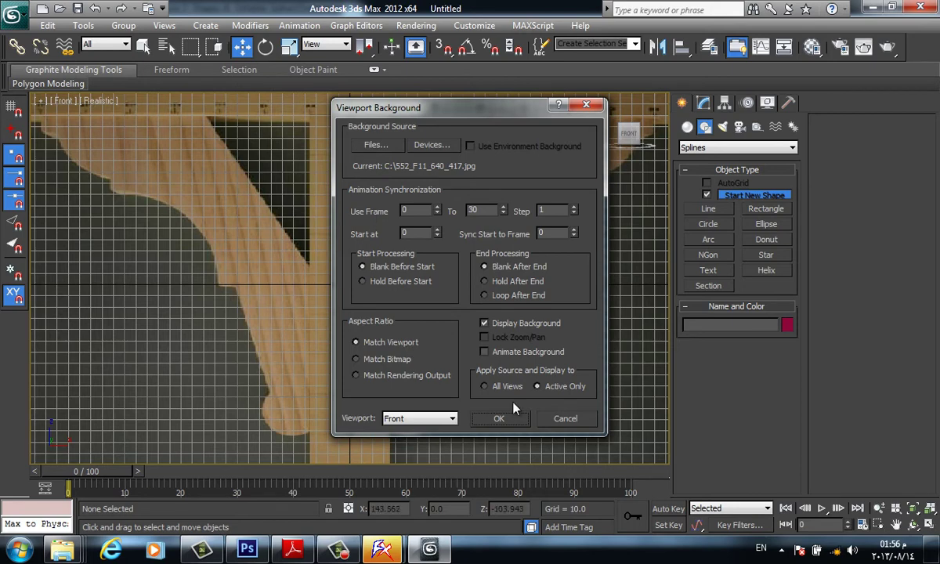
{"action": "left_click", "coordinate": [565, 418]}
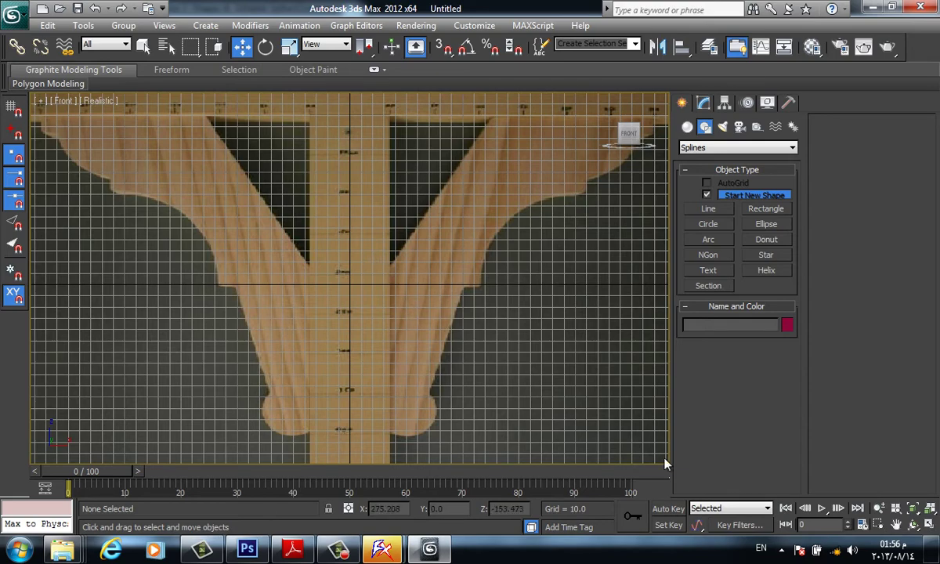
{"action": "middle_click_drag", "start_coordinate": [554, 346], "coordinate": [527, 368]}
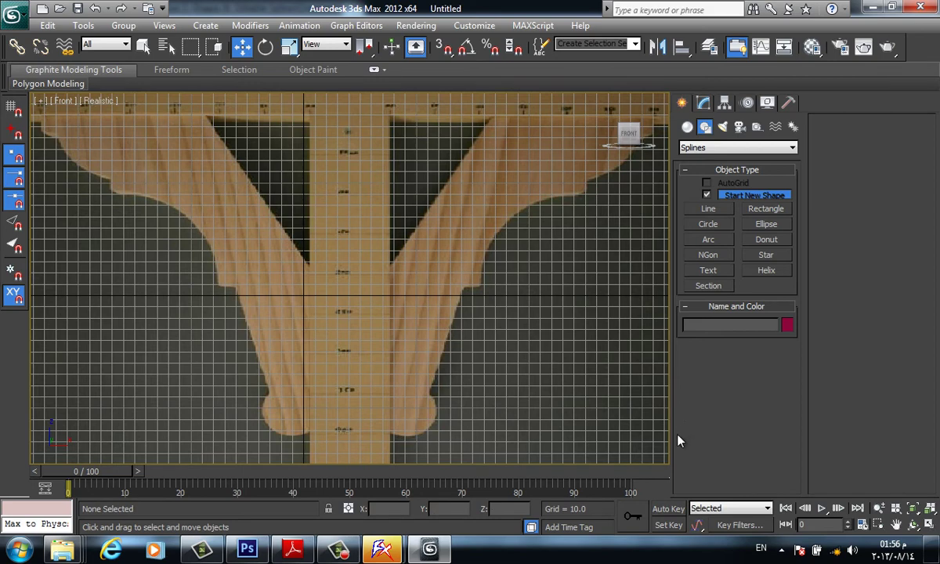
- Widen the command panel to narrow the viewport, and set the background image's aspect ratio to Match Bitmap
{"action": "left_click_drag", "start_coordinate": [669, 454], "coordinate": [634, 459]}
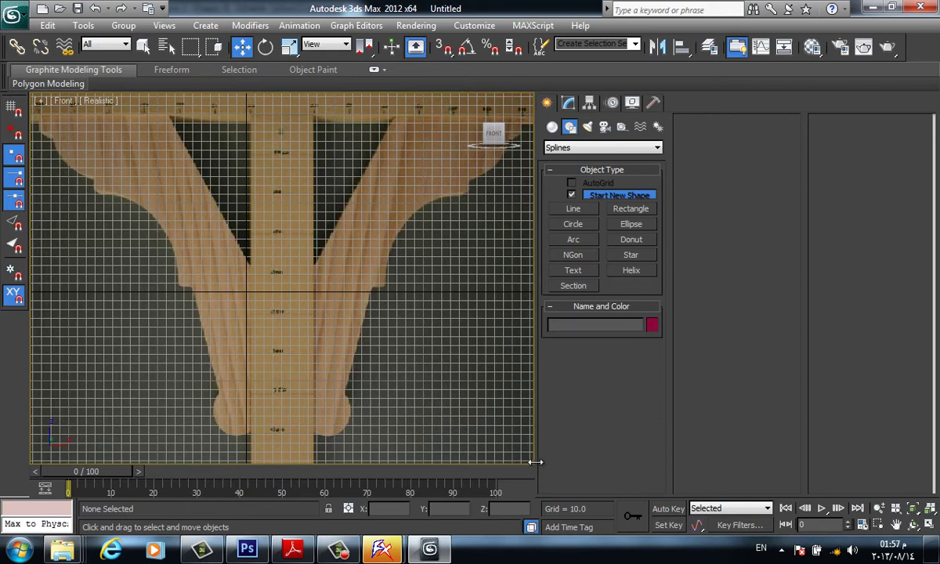
{"action": "key", "text": "alt+b"}
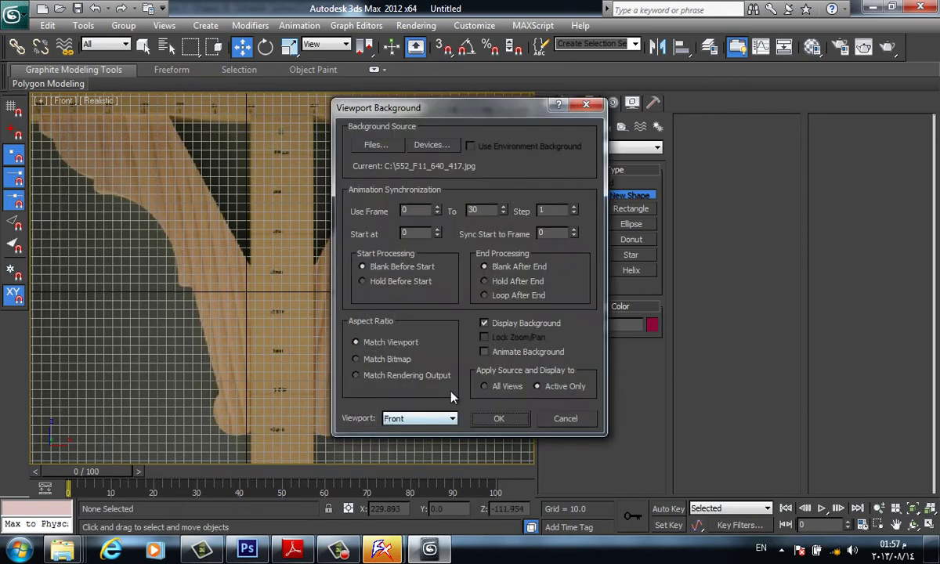
{"action": "left_click", "coordinate": [391, 362]}
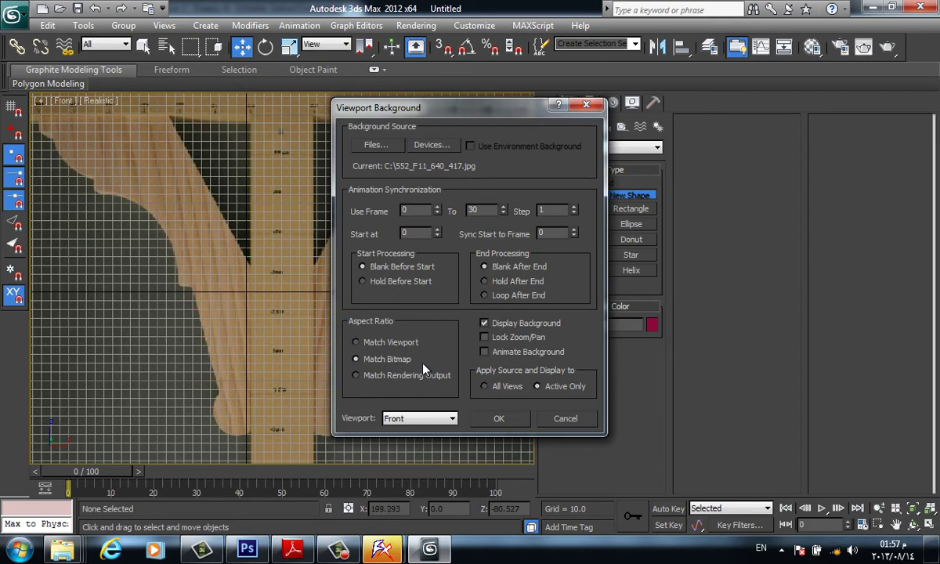
{"action": "left_click", "coordinate": [509, 418]}
{"action": "middle_click_drag", "start_coordinate": [343, 296], "coordinate": [362, 313]}
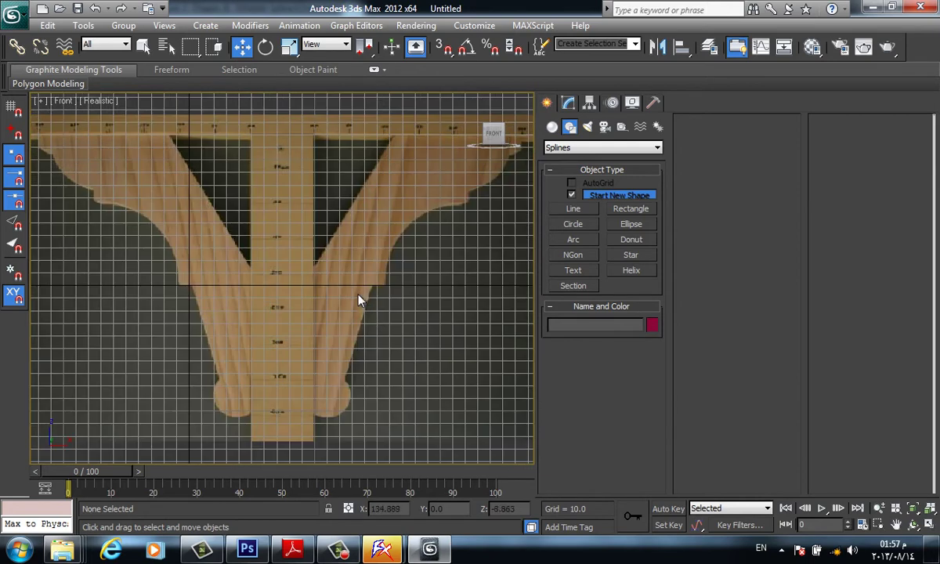
- Restore the command panel to one column and turn on Lock Zoom/Pan for the viewport background
{"action": "left_click_drag", "start_coordinate": [602, 414], "coordinate": [675, 382]}
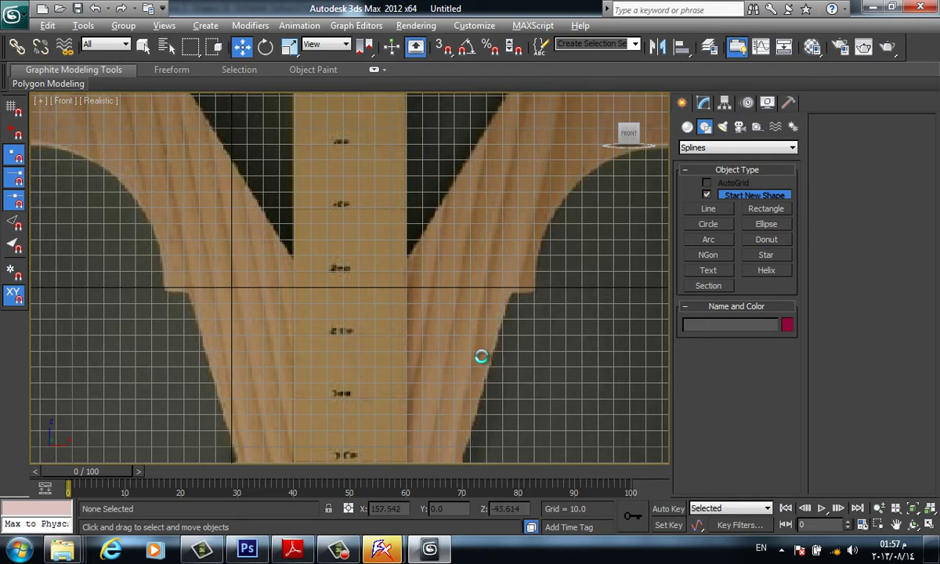
{"action": "key", "text": "alt+b"}
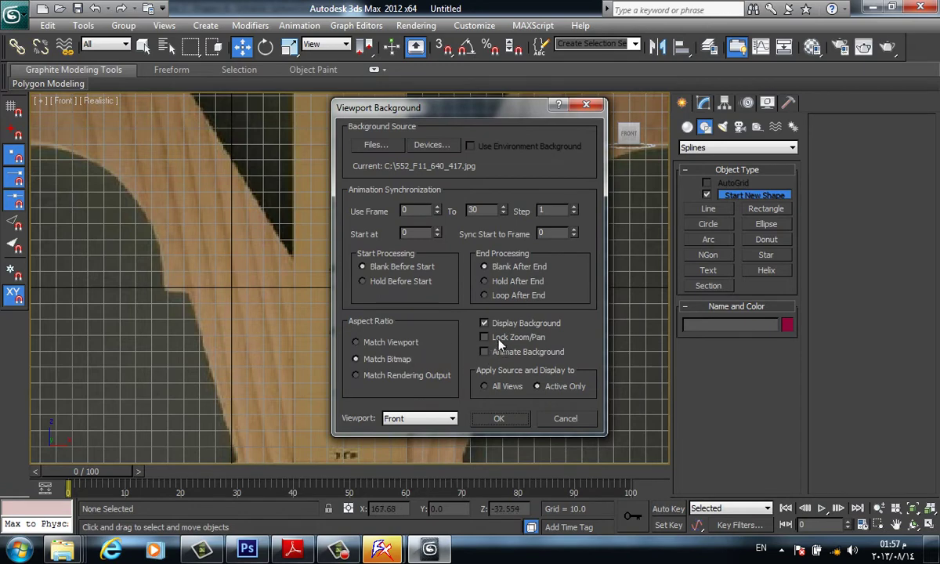
{"action": "left_click", "coordinate": [501, 340]}
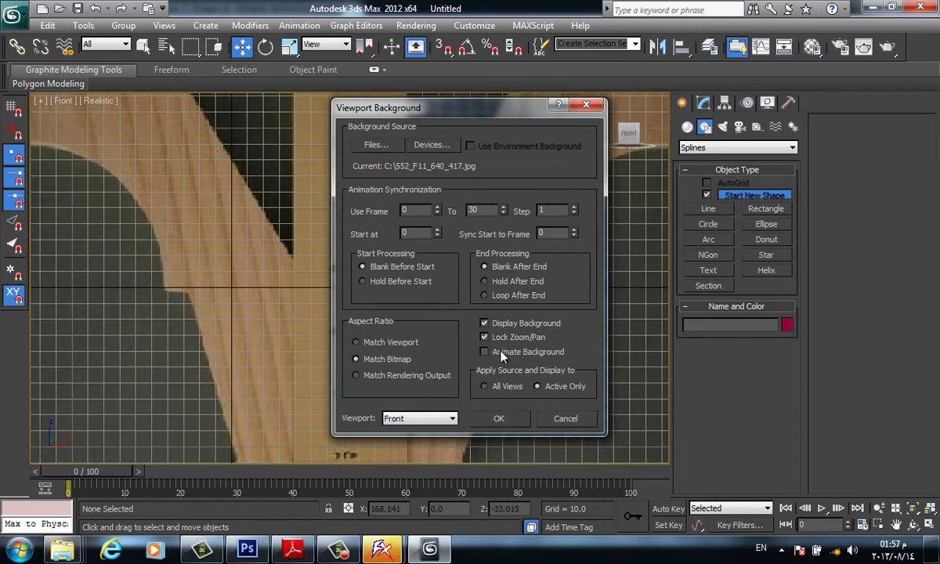
{"action": "left_click", "coordinate": [521, 421]}
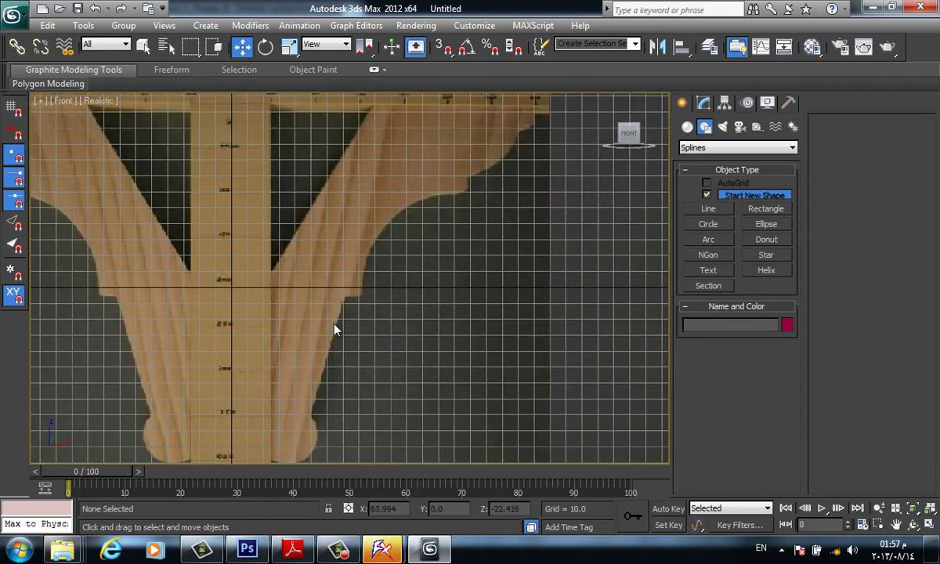
- Zoom and pan around the bracket image in the Front view to check that it follows the grid
{"action": "scroll", "coordinate": [338, 329], "scroll_direction": "up", "scroll_amount": 3}
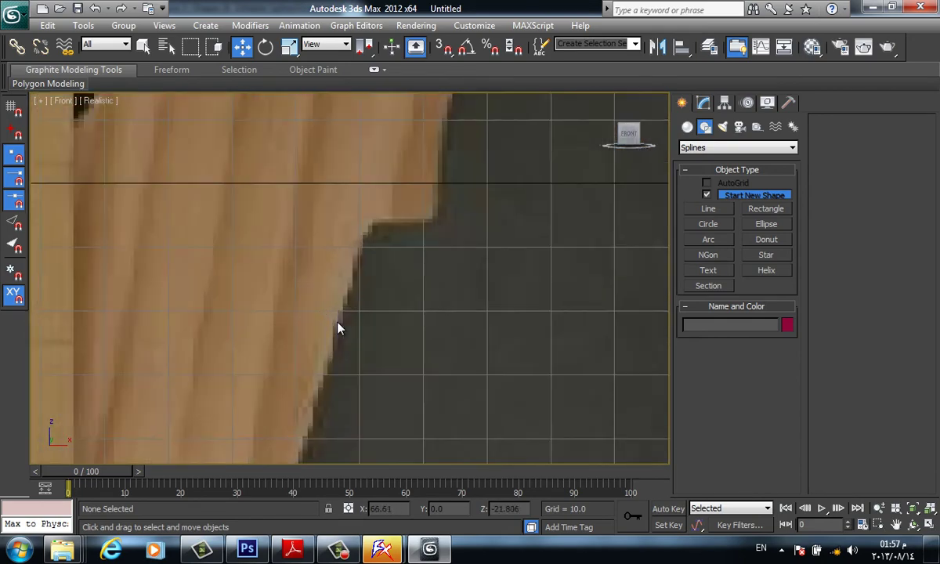
{"action": "scroll", "coordinate": [338, 329], "scroll_direction": "down", "scroll_amount": 8}
{"action": "scroll", "coordinate": [338, 329], "scroll_direction": "up", "scroll_amount": 5}
{"action": "middle_click_drag", "start_coordinate": [380, 312], "coordinate": [518, 306]}
{"action": "scroll", "coordinate": [466, 324], "scroll_direction": "down", "scroll_amount": 2}
{"action": "middle_click_drag", "start_coordinate": [456, 319], "coordinate": [479, 289]}
{"action": "scroll", "coordinate": [482, 289], "scroll_direction": "up", "scroll_amount": 3}
{"action": "scroll", "coordinate": [478, 290], "scroll_direction": "down", "scroll_amount": 2}
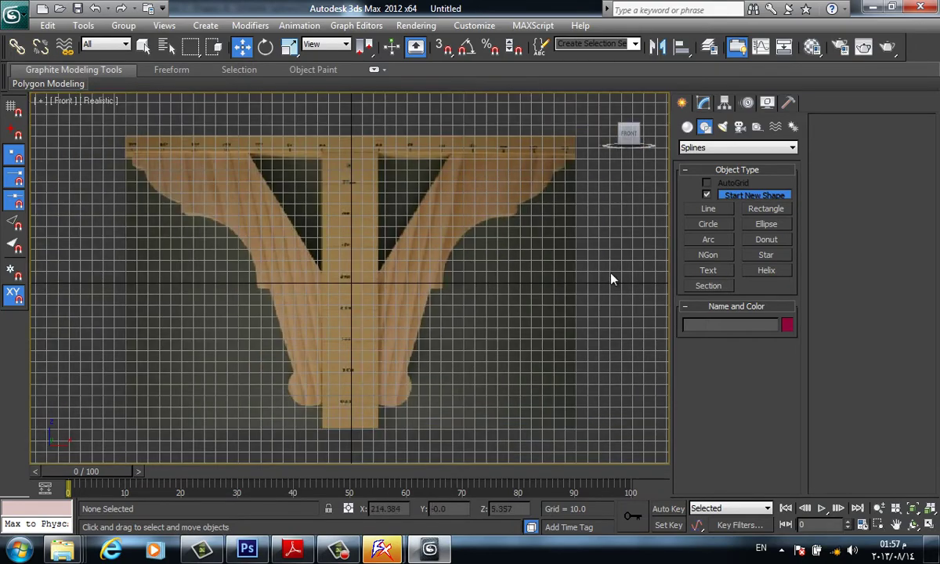
- Start a Line at the right bracket's lower inner corner and trace its rounded foot and slanted lower edge up to the mid-height ledge
{"action": "left_click", "coordinate": [701, 210]}
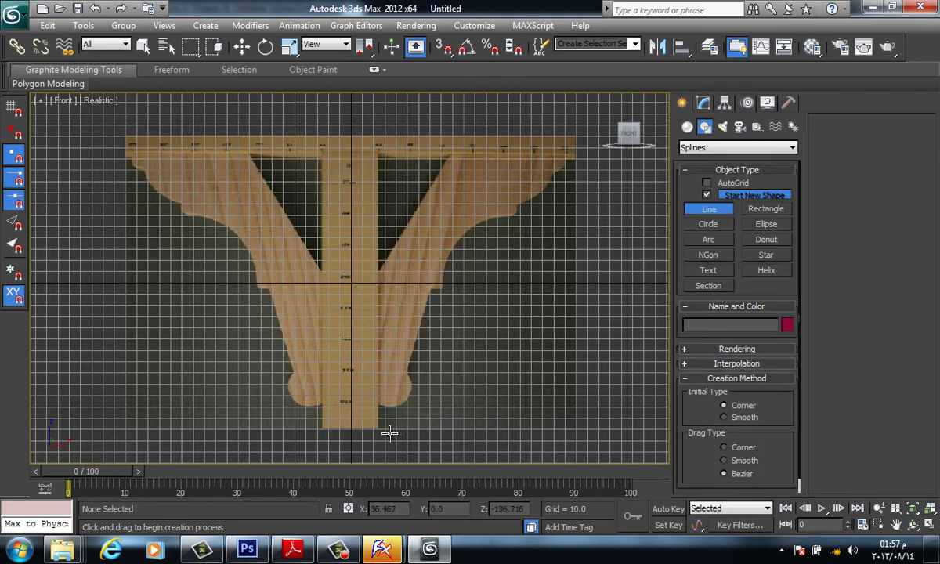
{"action": "left_click", "coordinate": [378, 404]}
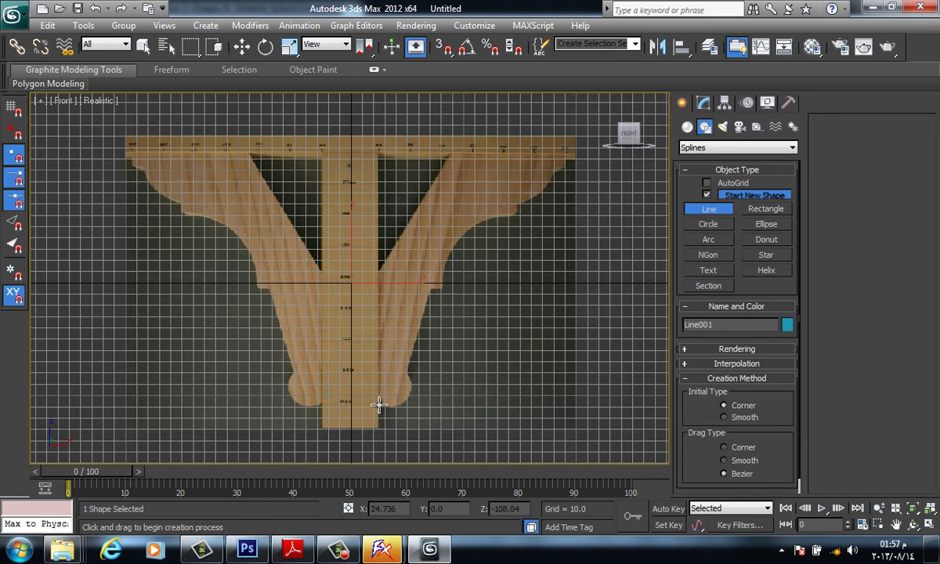
{"action": "left_click_drag", "start_coordinate": [402, 404], "coordinate": [411, 390]}
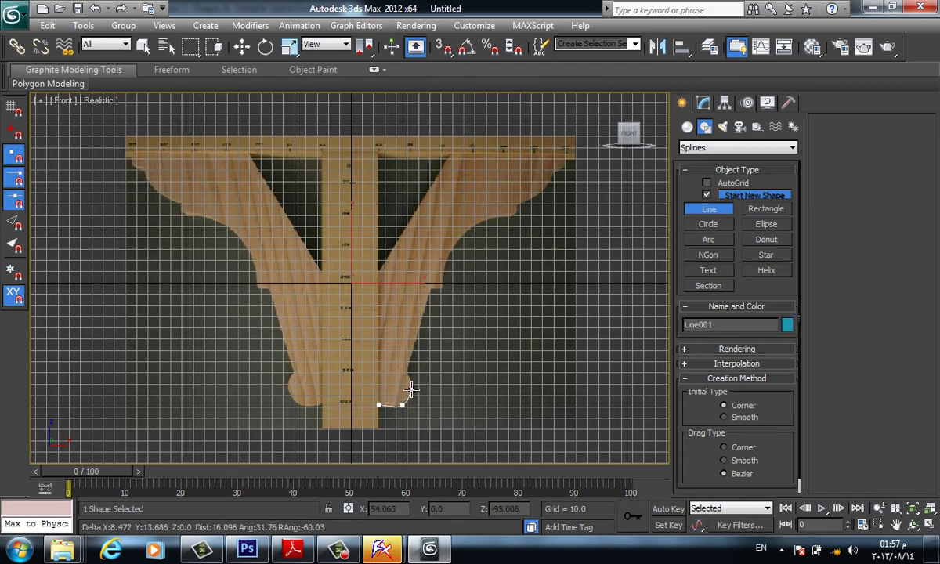
{"action": "left_click", "coordinate": [411, 386]}
{"action": "left_click", "coordinate": [407, 374]}
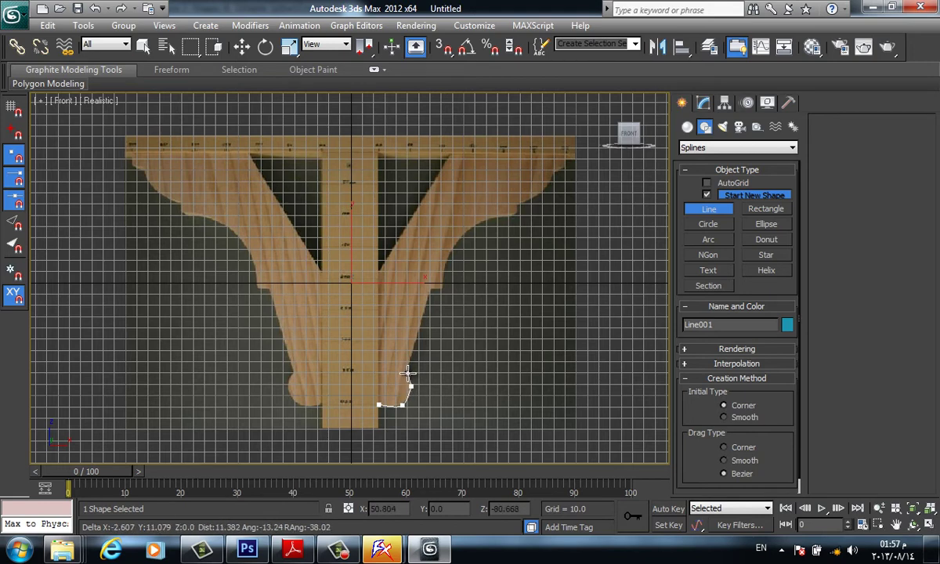
{"action": "left_click", "coordinate": [429, 288]}
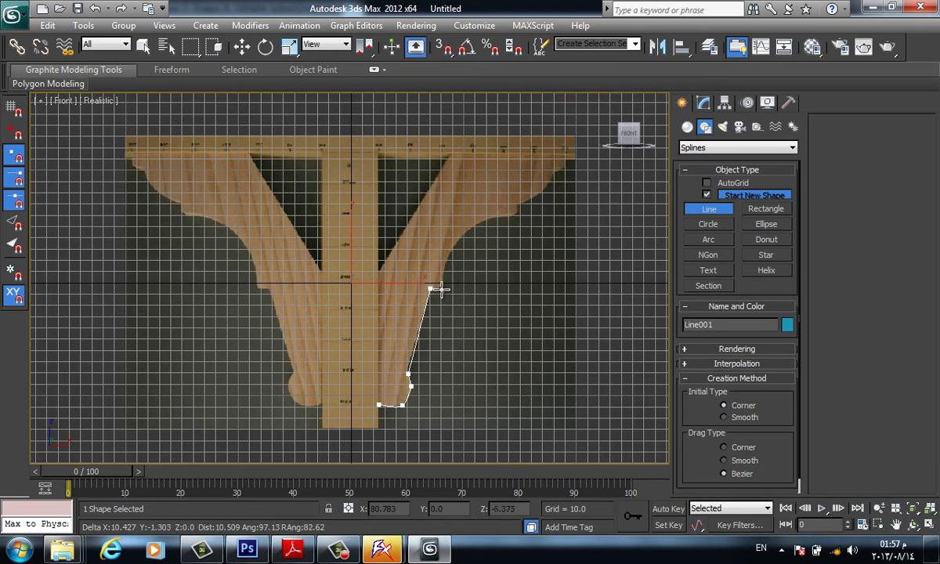
{"action": "left_click", "coordinate": [441, 289]}
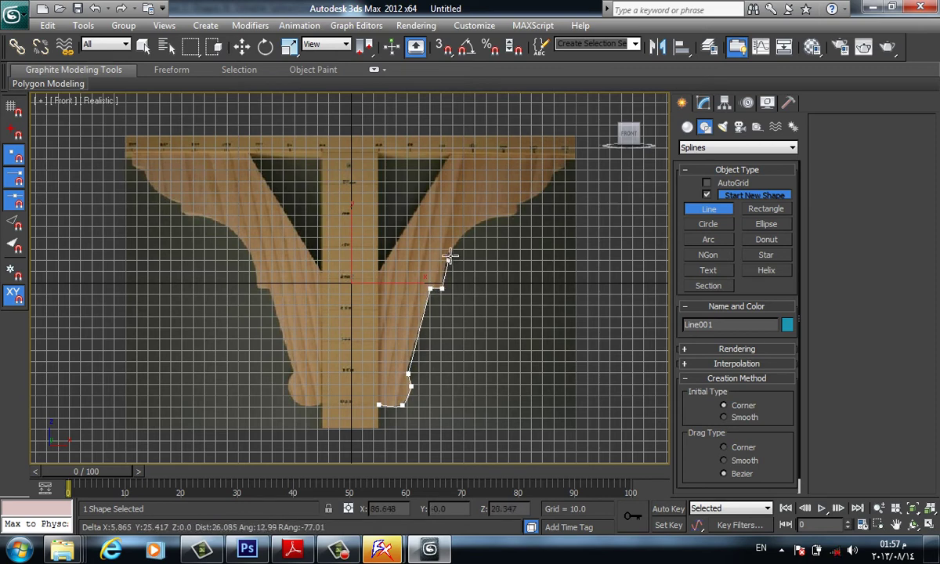
- Continue the line along the right bracket's upper contour, across the top to the post and down to its start, and close the spline
{"action": "left_click", "coordinate": [462, 232]}
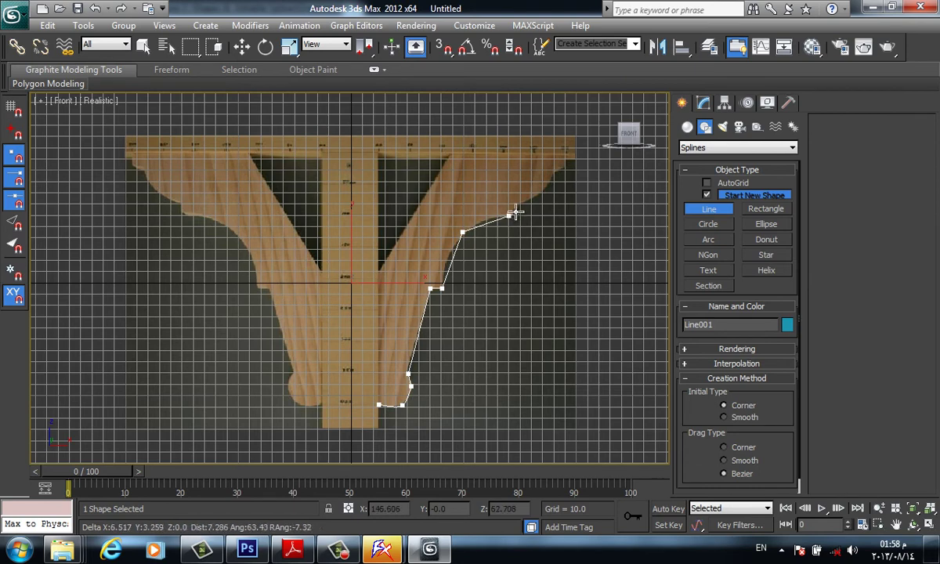
{"action": "left_click", "coordinate": [516, 207]}
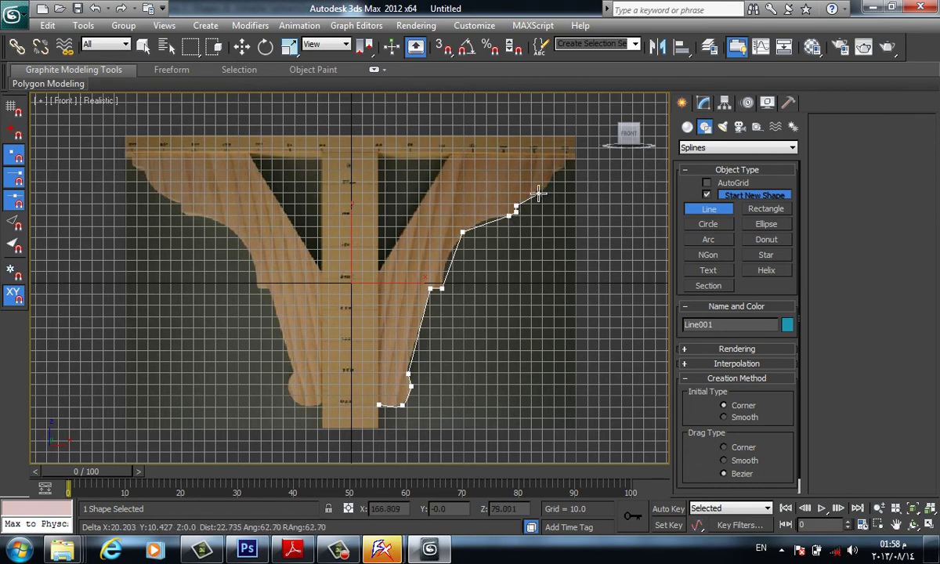
{"action": "left_click", "coordinate": [550, 172]}
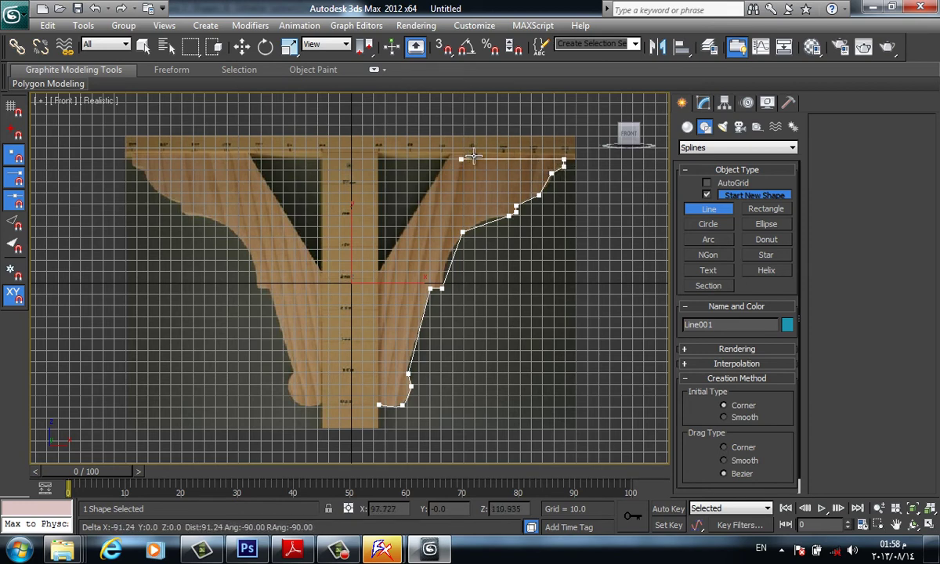
{"action": "left_click", "coordinate": [563, 158]}
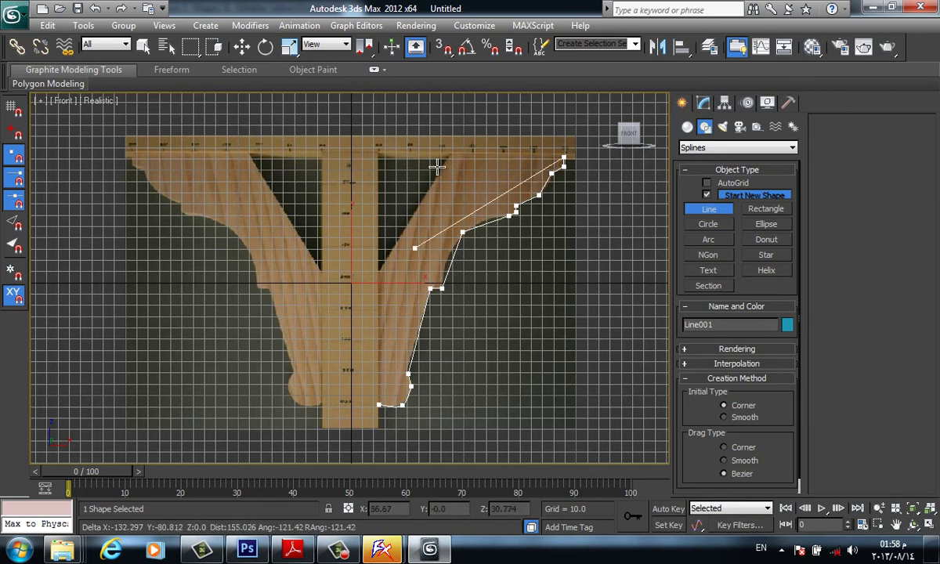
{"action": "left_click", "coordinate": [366, 310]}
{"action": "key", "text": "BackSpace"}
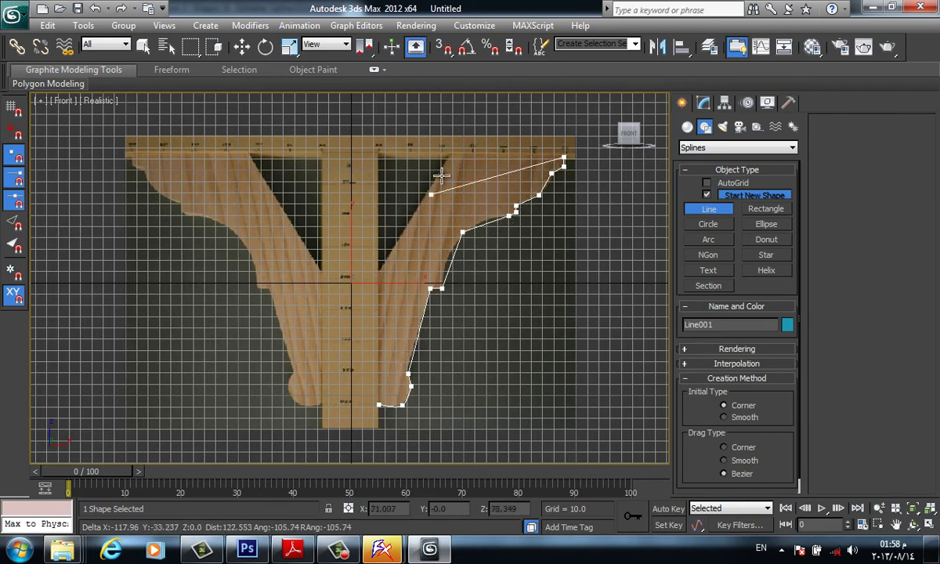
{"action": "left_click", "coordinate": [378, 156]}
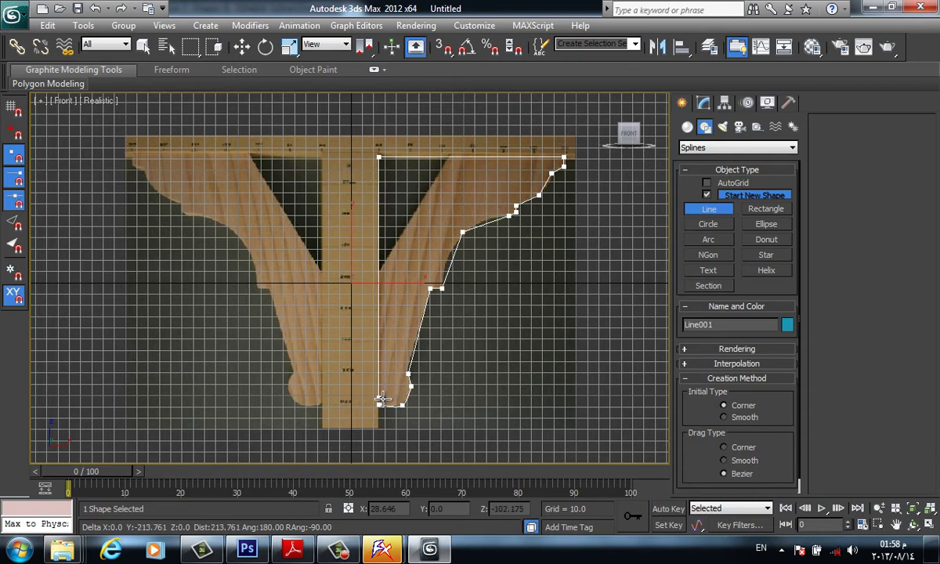
{"action": "left_click", "coordinate": [379, 403]}
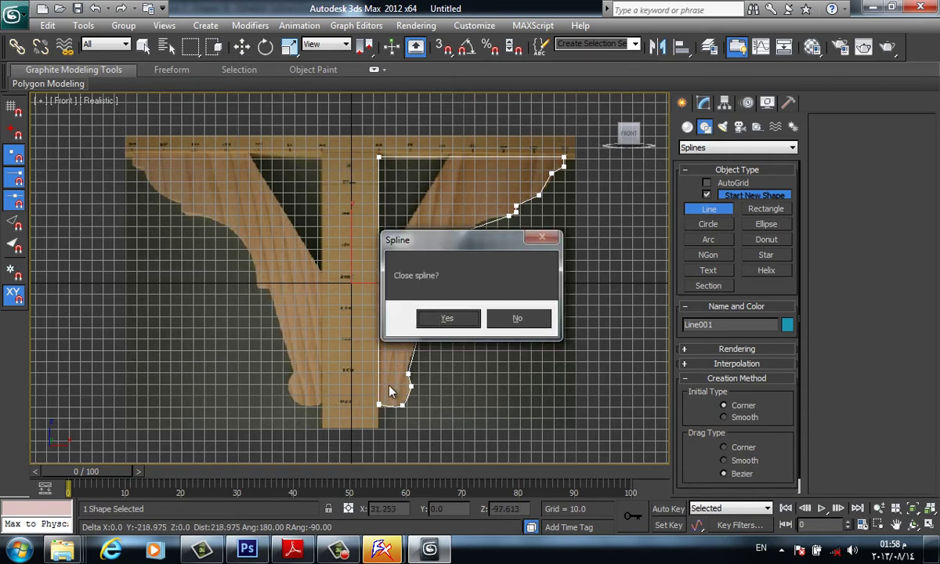
{"action": "left_click", "coordinate": [441, 319]}
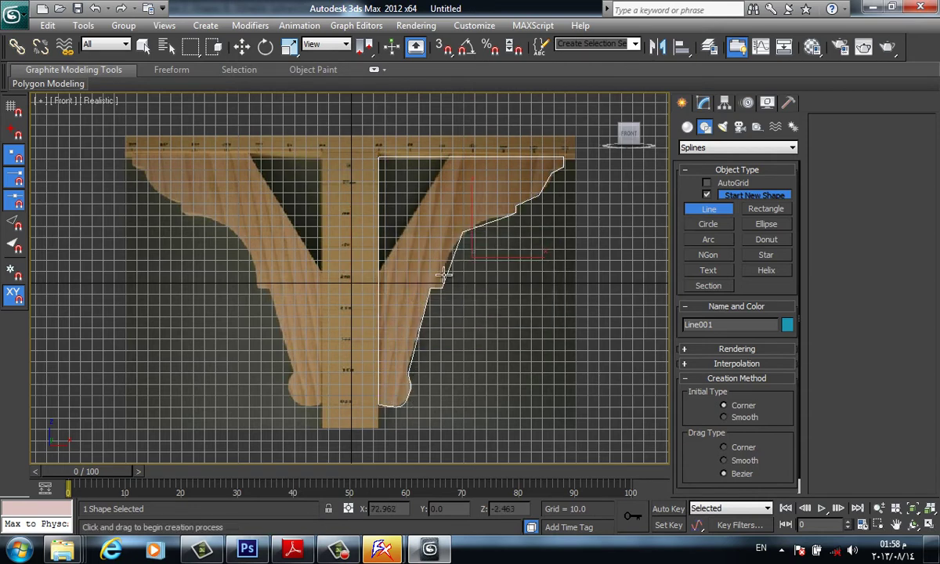
- Edit the bracket spline's vertices and set the vertex midway along the large concave curve to Smooth, nudging it slightly
{"action": "scroll", "coordinate": [451, 264], "scroll_direction": "up", "scroll_amount": 1}
{"action": "scroll", "coordinate": [455, 239], "scroll_direction": "up", "scroll_amount": 1}
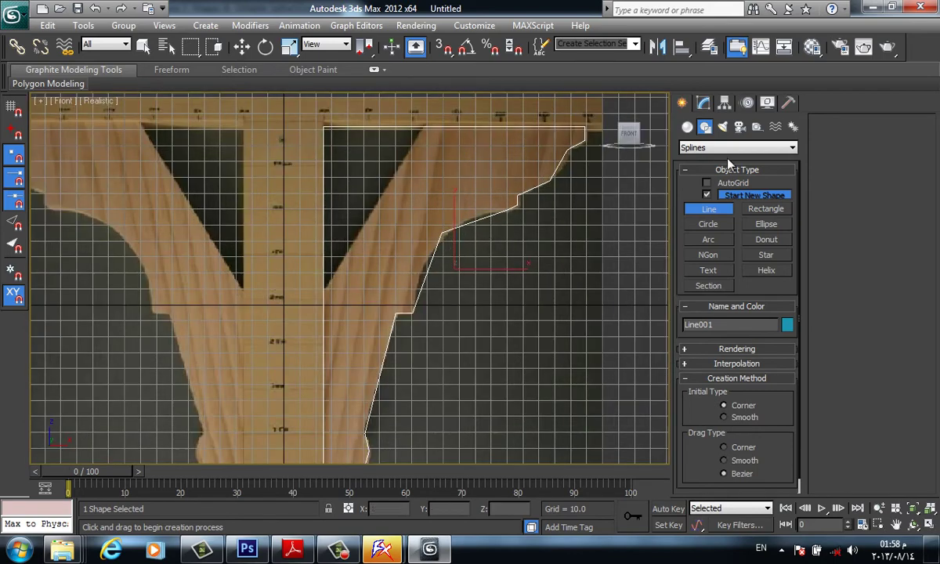
{"action": "left_click", "coordinate": [704, 103]}
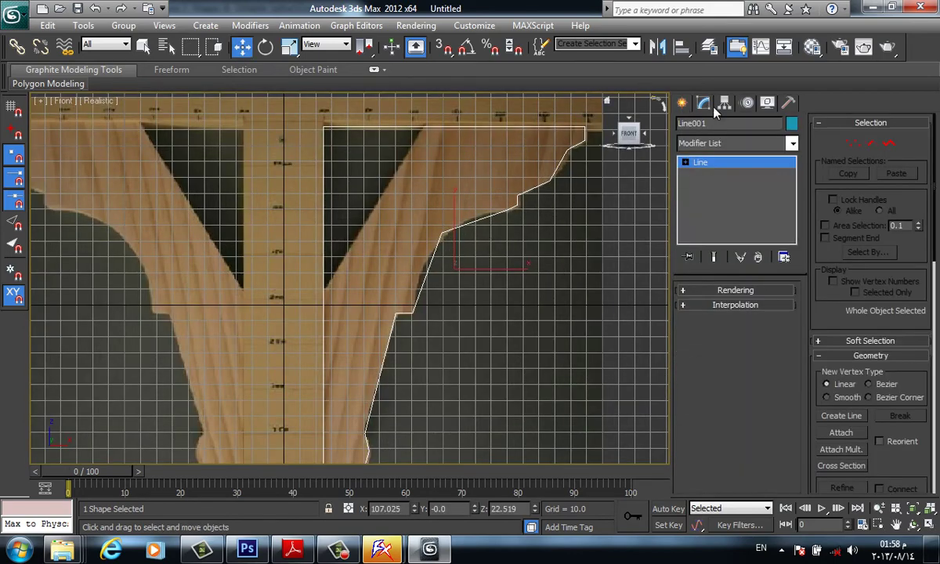
{"action": "left_click", "coordinate": [852, 143]}
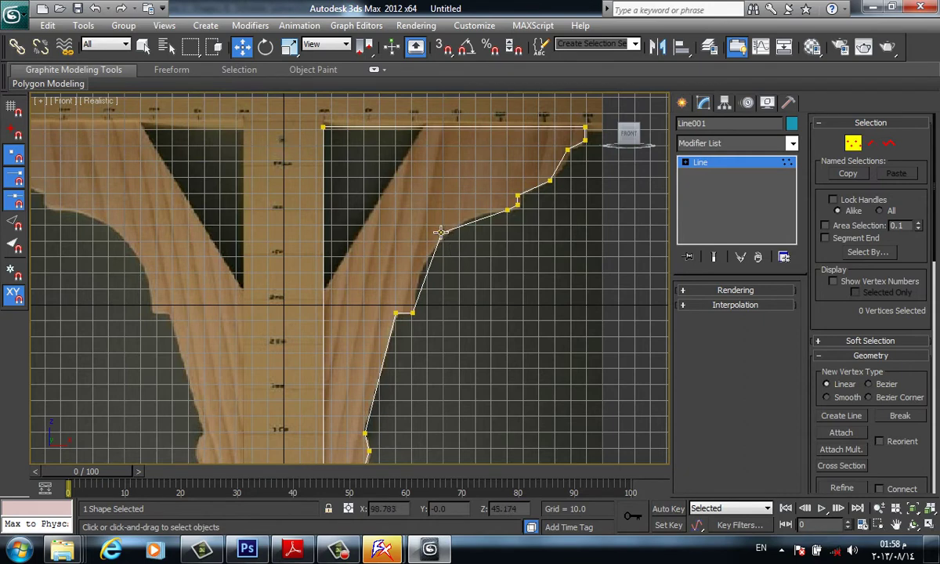
{"action": "left_click", "coordinate": [440, 232]}
{"action": "right_click", "coordinate": [437, 228]}
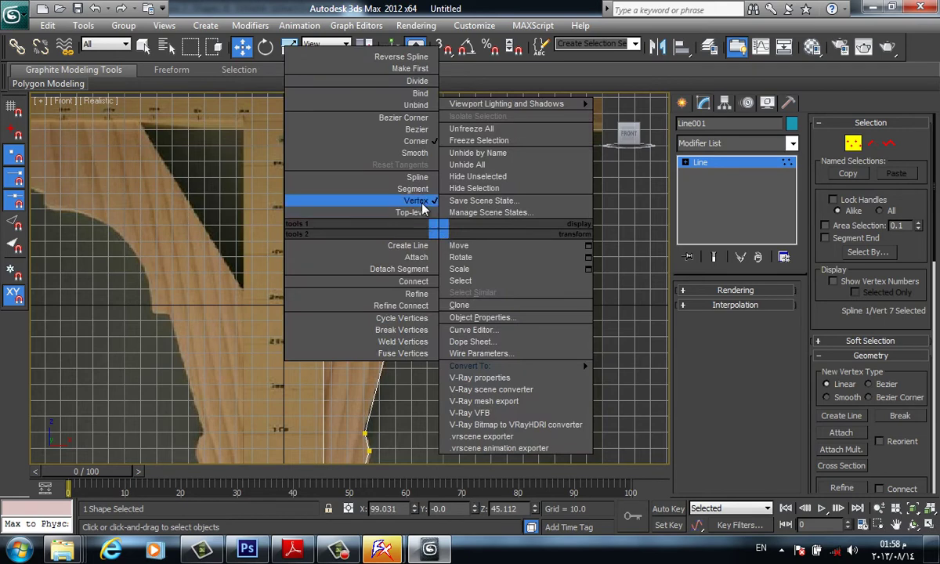
{"action": "left_click", "coordinate": [421, 152]}
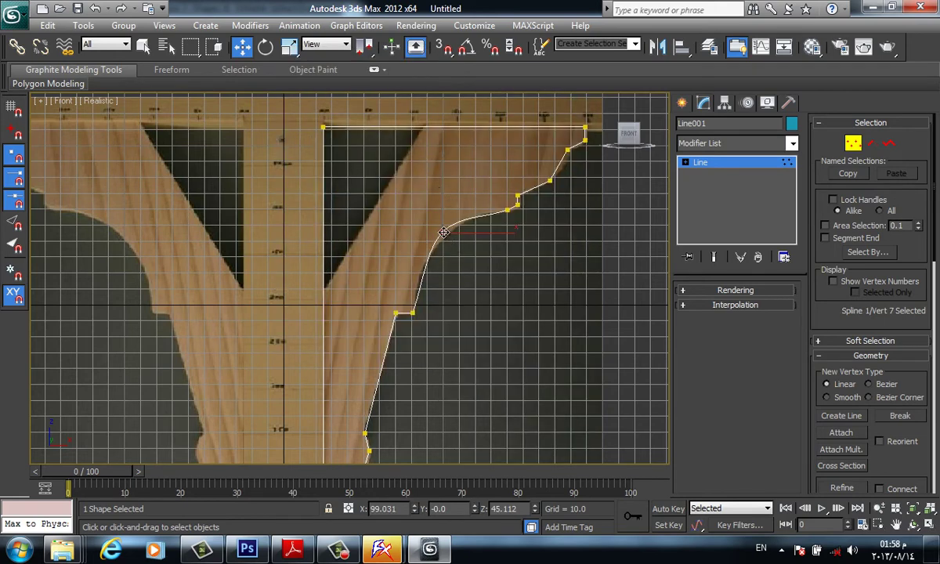
{"action": "left_click_drag", "start_coordinate": [443, 233], "coordinate": [442, 233]}
{"action": "right_click", "coordinate": [437, 227]}
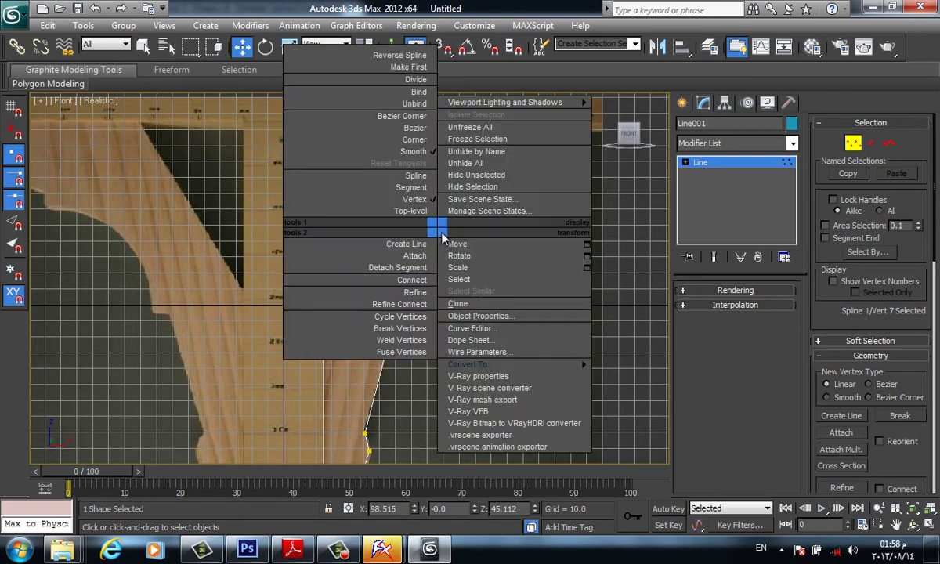
{"action": "left_click", "coordinate": [422, 152]}
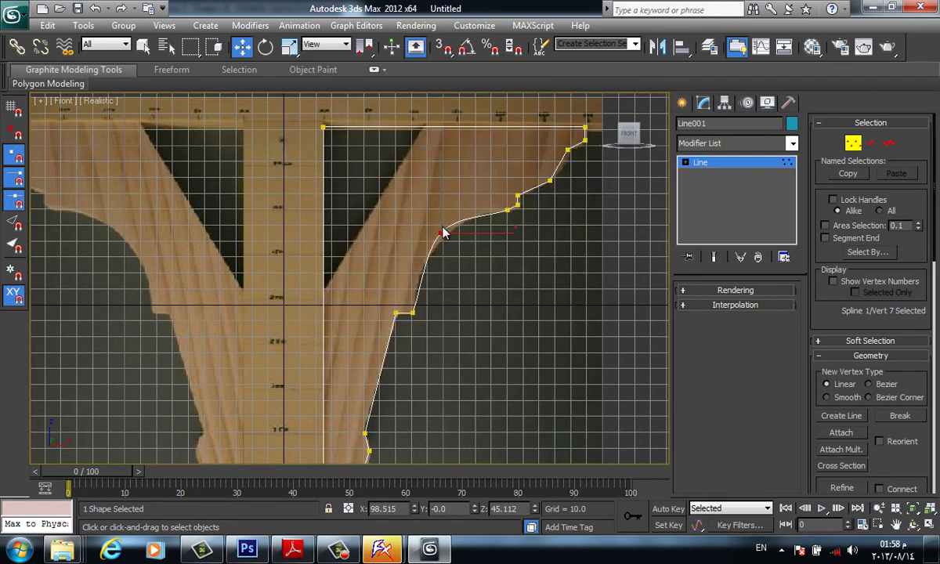
- Convert the concave curve's middle vertex to Bezier, shift it toward the image edge, and scale its tangent handles longer
{"action": "right_click", "coordinate": [443, 238]}
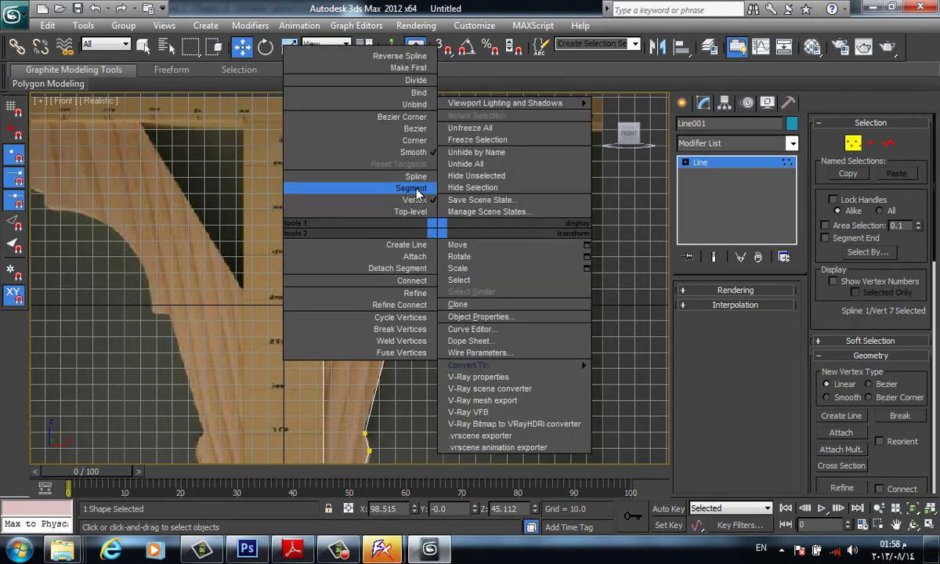
{"action": "left_click", "coordinate": [412, 135]}
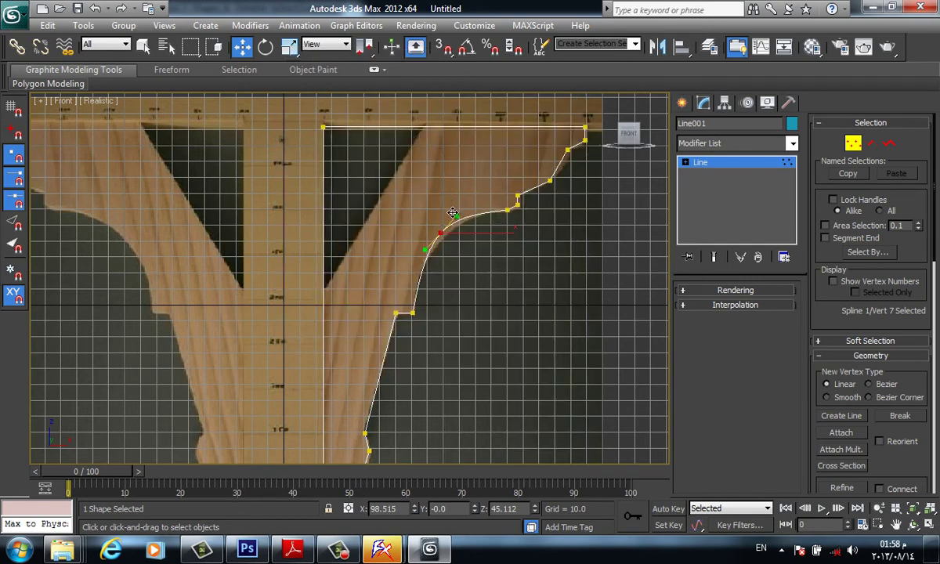
{"action": "mouse_move", "coordinate": [452, 214]}
{"action": "left_mouse_down"}
{"action": "mouse_move", "coordinate": [427, 205]}
{"action": "mouse_move", "coordinate": [455, 212]}
{"action": "left_mouse_up"}
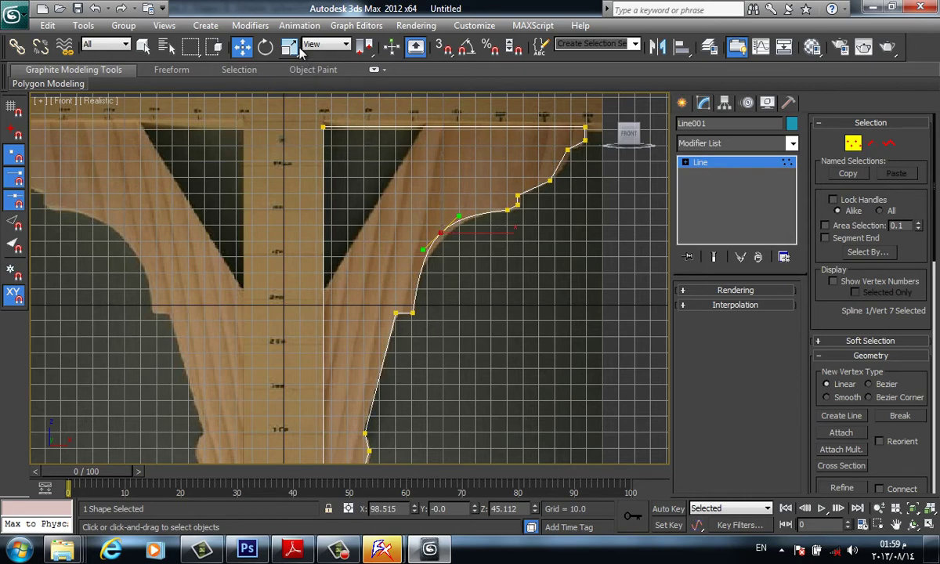
{"action": "left_click_drag", "start_coordinate": [442, 233], "coordinate": [446, 236]}
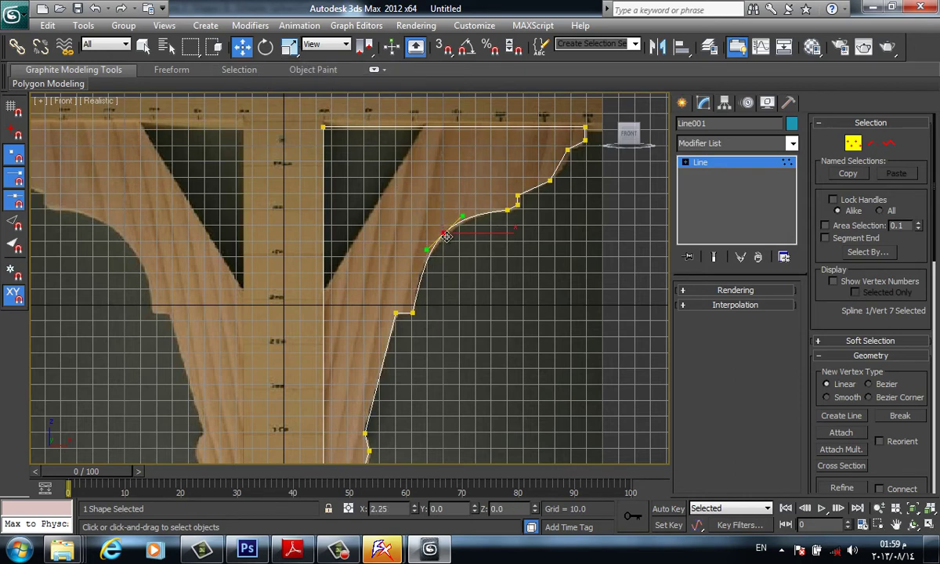
{"action": "left_click", "coordinate": [289, 46]}
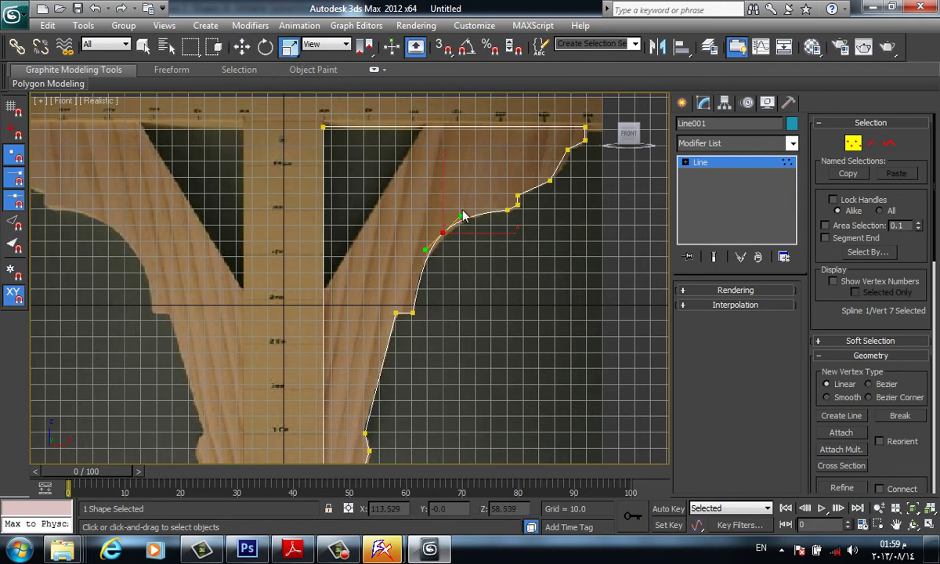
{"action": "left_click_drag", "start_coordinate": [457, 223], "coordinate": [484, 191]}
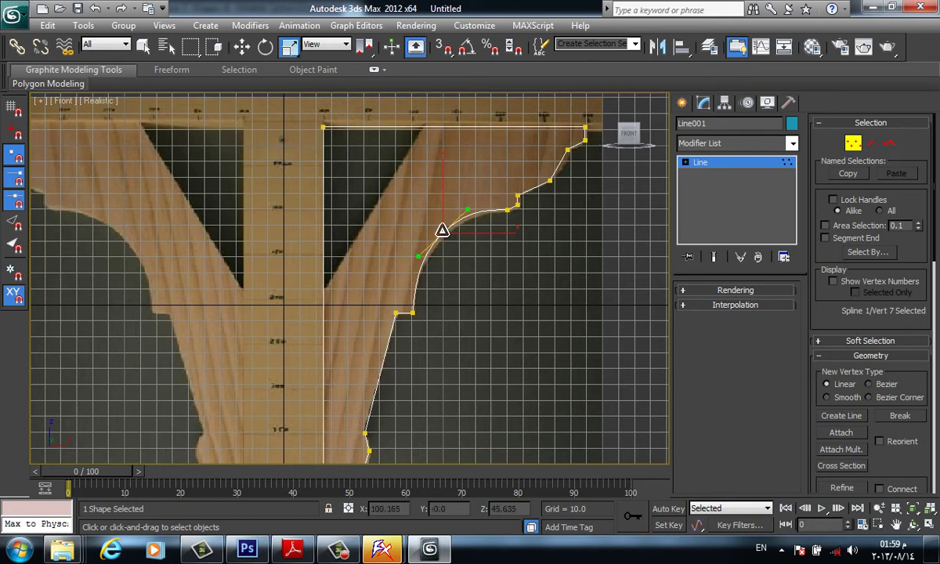
- Move the concave curve's middle Bezier vertex so the spline follows the bracket's edge in the image
{"action": "scroll", "coordinate": [440, 229], "scroll_direction": "up", "scroll_amount": 5}
{"action": "key", "text": "w"}
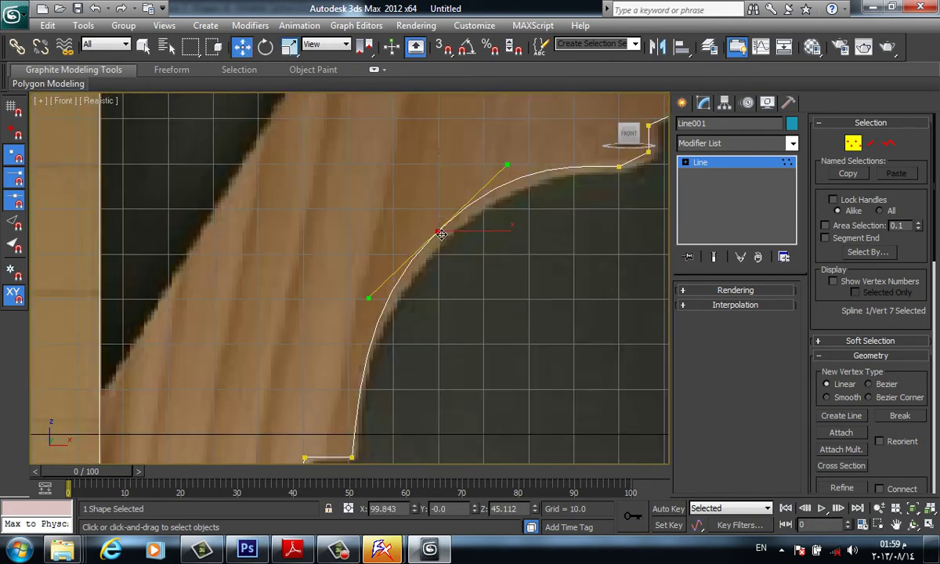
{"action": "left_click_drag", "start_coordinate": [440, 229], "coordinate": [458, 252]}
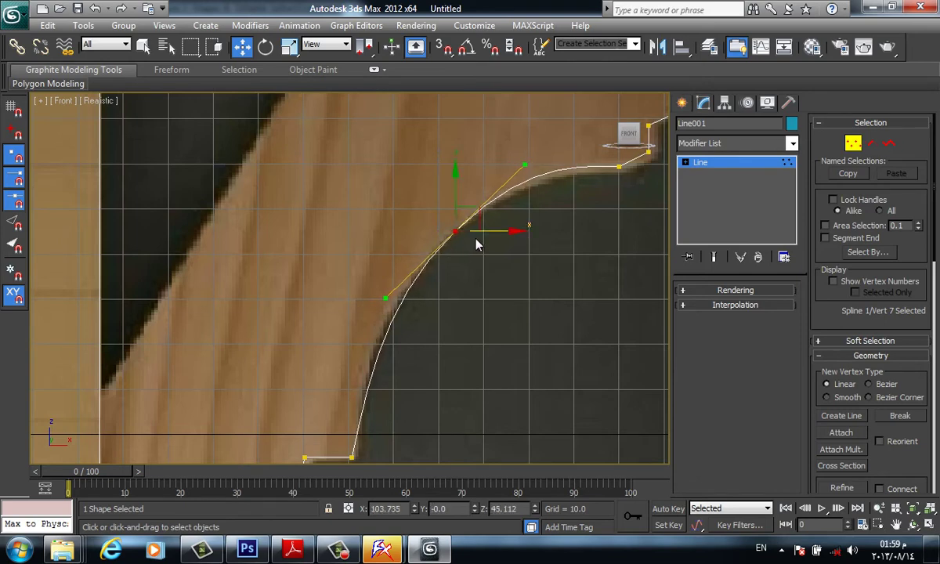
{"action": "left_click_drag", "start_coordinate": [466, 222], "coordinate": [459, 229]}
{"action": "scroll", "coordinate": [459, 230], "scroll_direction": "down", "scroll_amount": 4}
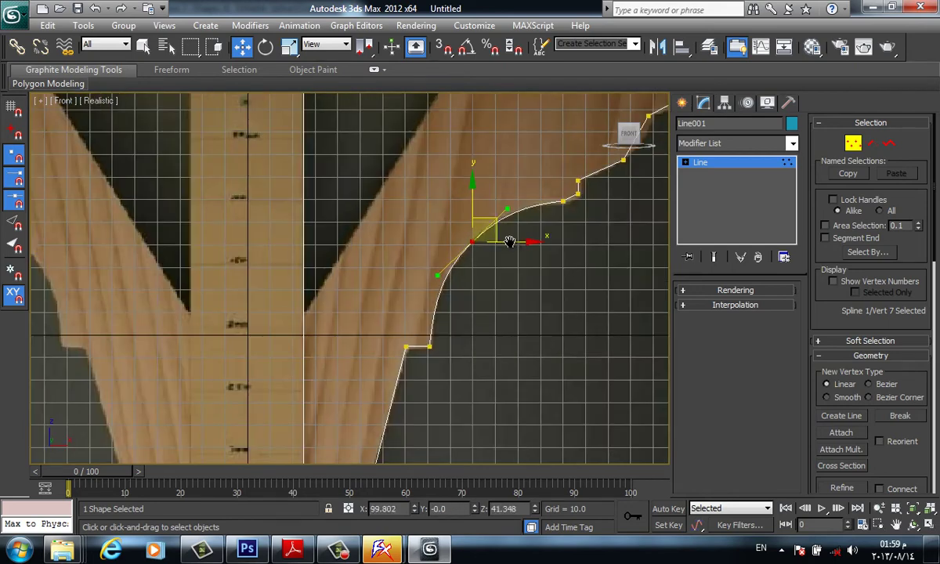
- Set the lower corner vertex of the small step above the concave curve to Smooth and move it onto the image edge
{"action": "scroll", "coordinate": [503, 231], "scroll_direction": "up", "scroll_amount": 8}
{"action": "scroll", "coordinate": [458, 267], "scroll_direction": "up", "scroll_amount": 2}
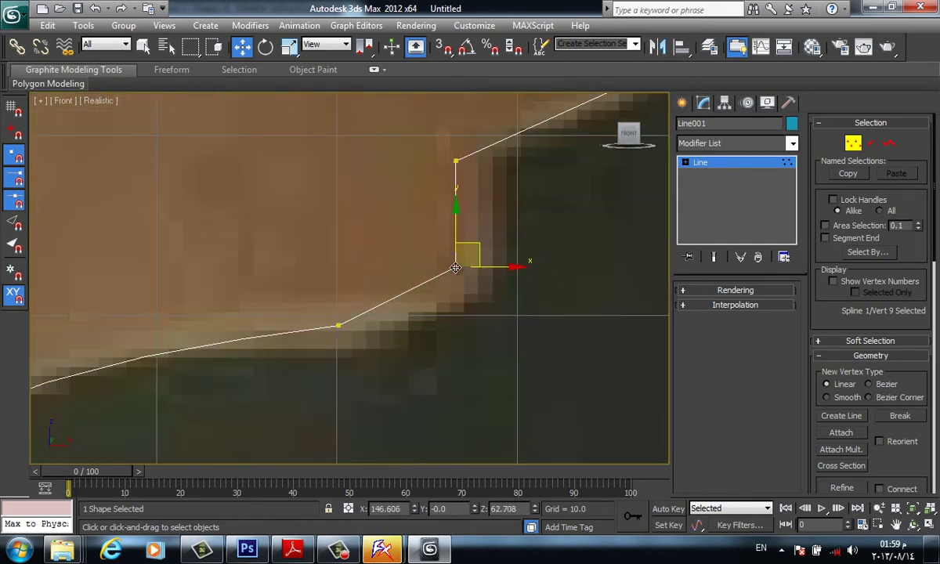
{"action": "left_click", "coordinate": [471, 261]}
{"action": "right_click", "coordinate": [457, 265]}
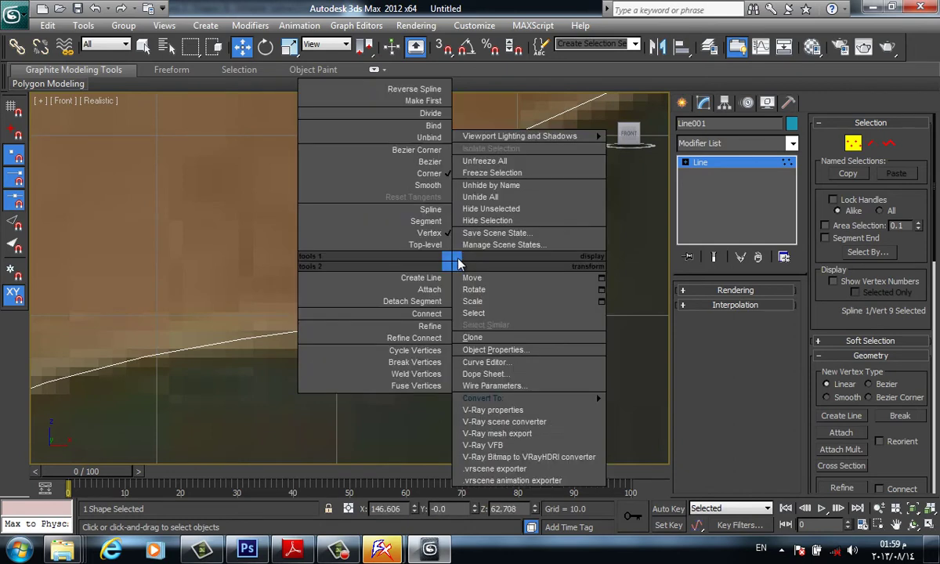
{"action": "left_click", "coordinate": [412, 181]}
{"action": "left_click_drag", "start_coordinate": [480, 252], "coordinate": [497, 272]}
{"action": "scroll", "coordinate": [510, 202], "scroll_direction": "down", "scroll_amount": 2}
{"action": "middle_click_drag", "start_coordinate": [511, 202], "coordinate": [483, 267]}
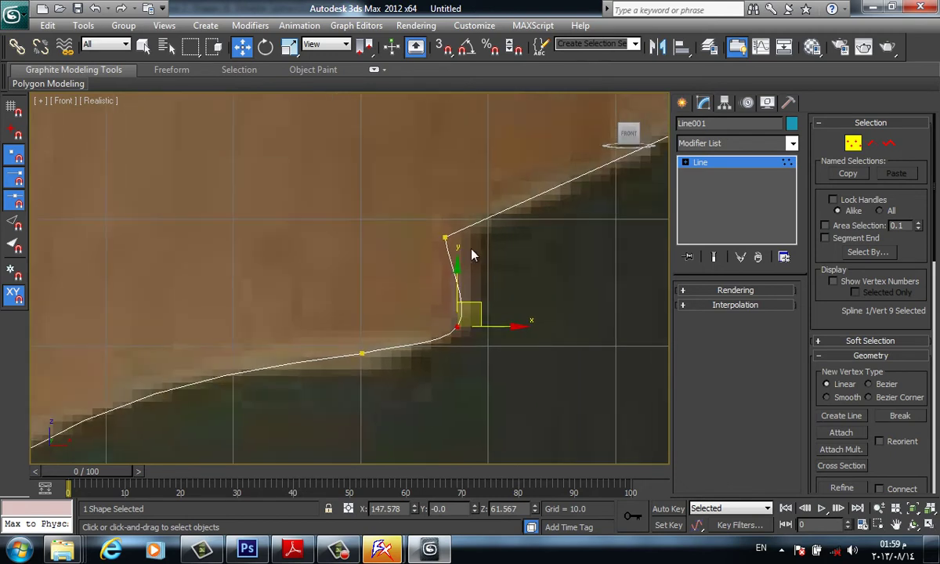
- Move the small step's upper corner vertex outward onto the bracket's edge in the image
{"action": "left_click", "coordinate": [445, 236]}
{"action": "left_click", "coordinate": [463, 225]}
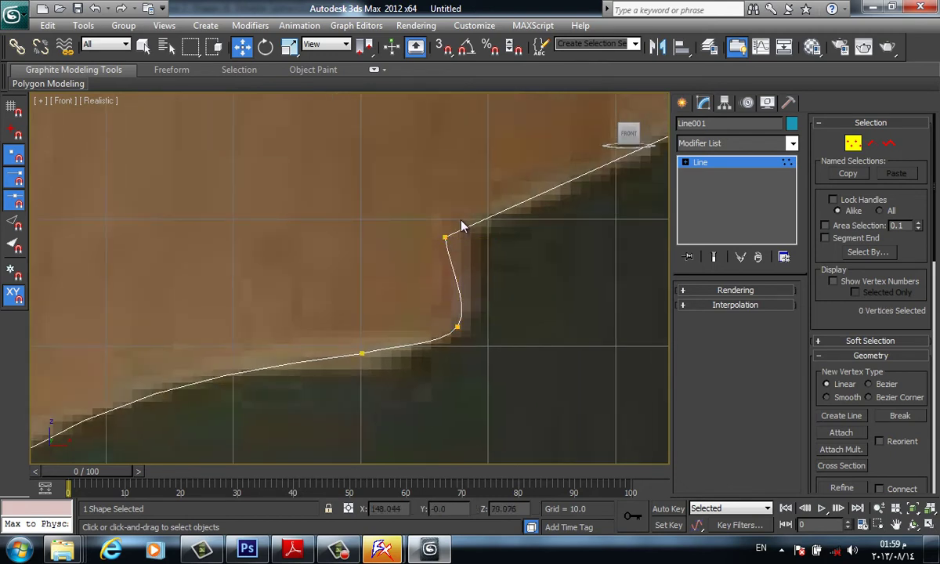
{"action": "left_click", "coordinate": [445, 236]}
{"action": "left_click_drag", "start_coordinate": [467, 220], "coordinate": [493, 210]}
{"action": "middle_click_drag", "start_coordinate": [535, 256], "coordinate": [367, 343]}
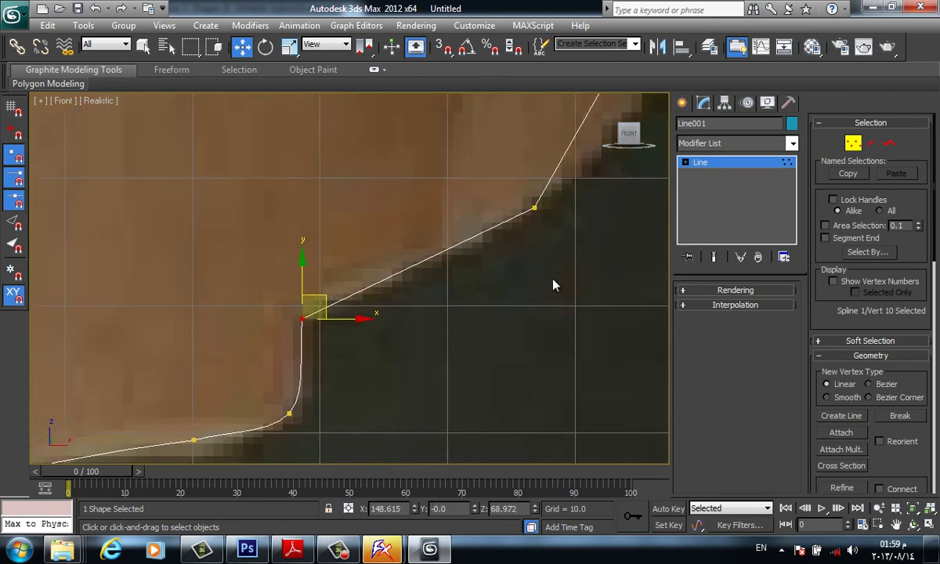
- Set the middle vertex of the convex curve above the small step to Smooth and move it slightly outward to the image edge
{"action": "scroll", "coordinate": [553, 285], "scroll_direction": "down", "scroll_amount": 2}
{"action": "middle_click_drag", "start_coordinate": [553, 285], "coordinate": [405, 338]}
{"action": "middle_click_drag", "start_coordinate": [442, 268], "coordinate": [398, 294]}
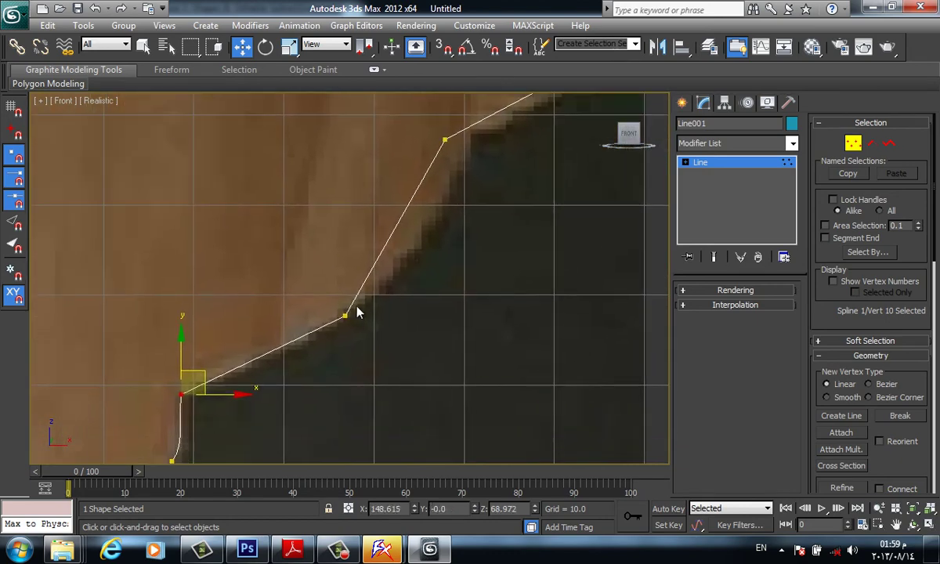
{"action": "left_click", "coordinate": [347, 316]}
{"action": "right_click", "coordinate": [347, 316]}
{"action": "left_click", "coordinate": [313, 233]}
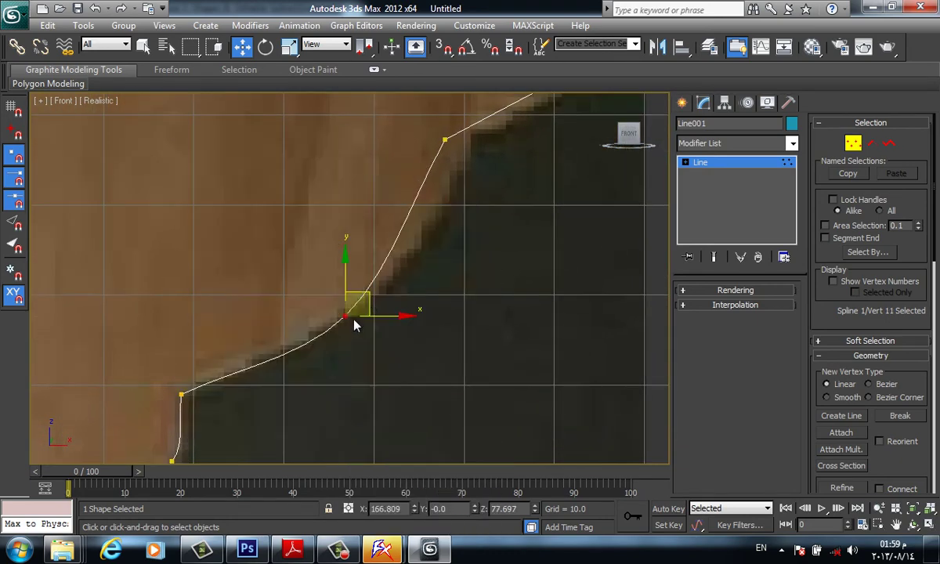
{"action": "left_click_drag", "start_coordinate": [347, 316], "coordinate": [356, 308]}
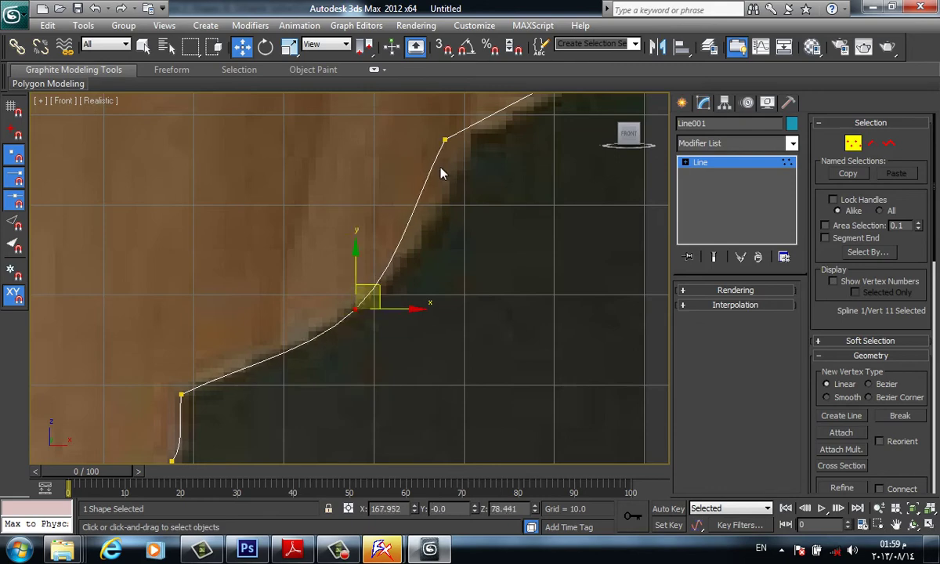
- Move the convex curve's upper end vertex outward onto the bracket's edge in the image
{"action": "left_click", "coordinate": [443, 138]}
{"action": "right_click", "coordinate": [444, 139]}
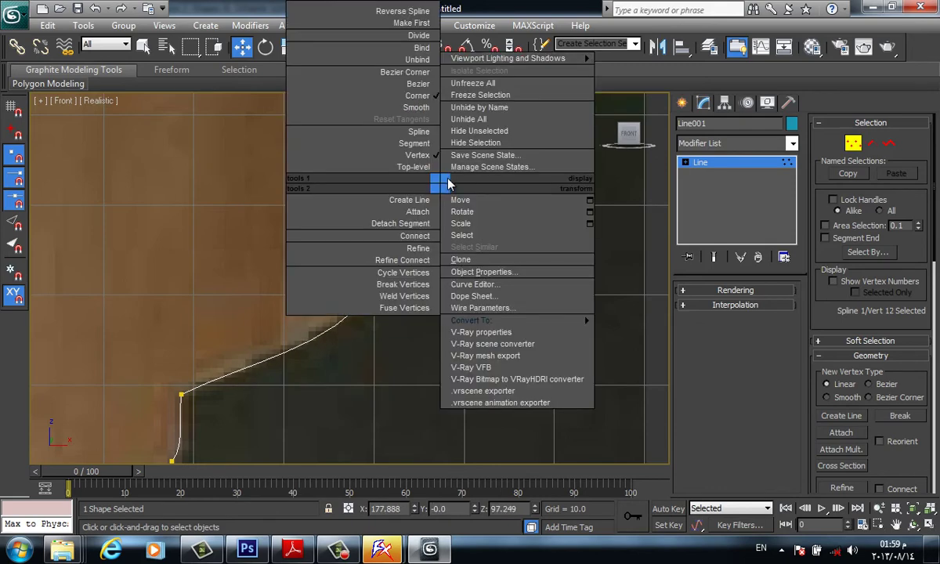
{"action": "left_click", "coordinate": [389, 350]}
{"action": "left_click", "coordinate": [471, 133]}
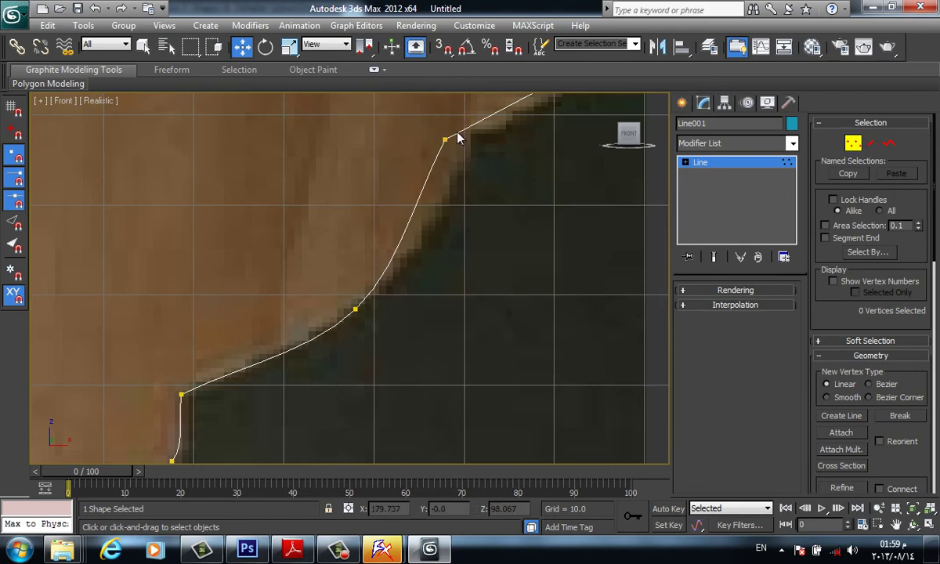
{"action": "left_click", "coordinate": [446, 139]}
{"action": "left_click_drag", "start_coordinate": [462, 131], "coordinate": [490, 132]}
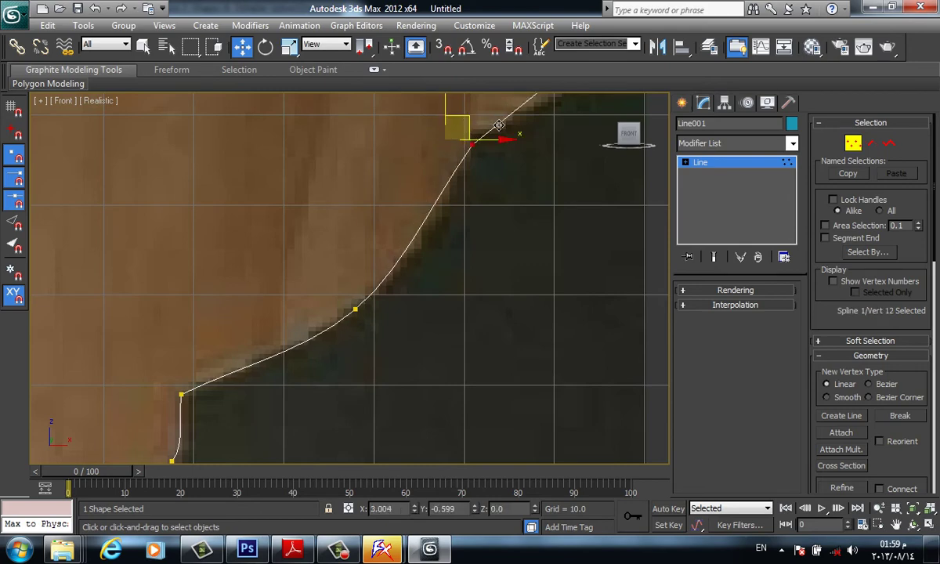
- Convert the convex curve's middle vertex to Bezier, pull its upper tangent handle outward, and nudge the small step's upper corner vertex upward
{"action": "left_click", "coordinate": [356, 307]}
{"action": "right_click", "coordinate": [356, 307]}
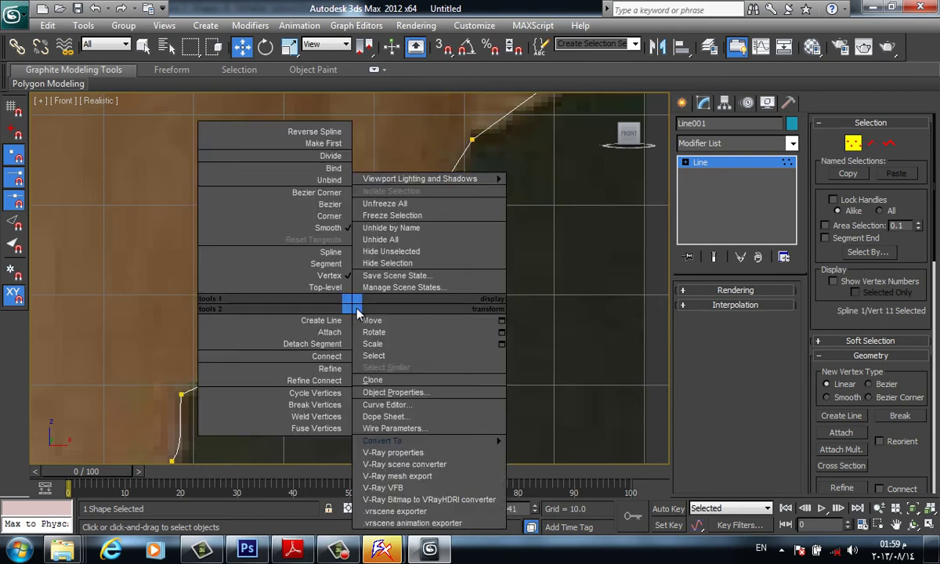
{"action": "left_click", "coordinate": [341, 214]}
{"action": "left_click_drag", "start_coordinate": [403, 267], "coordinate": [423, 263]}
{"action": "left_click", "coordinate": [182, 393]}
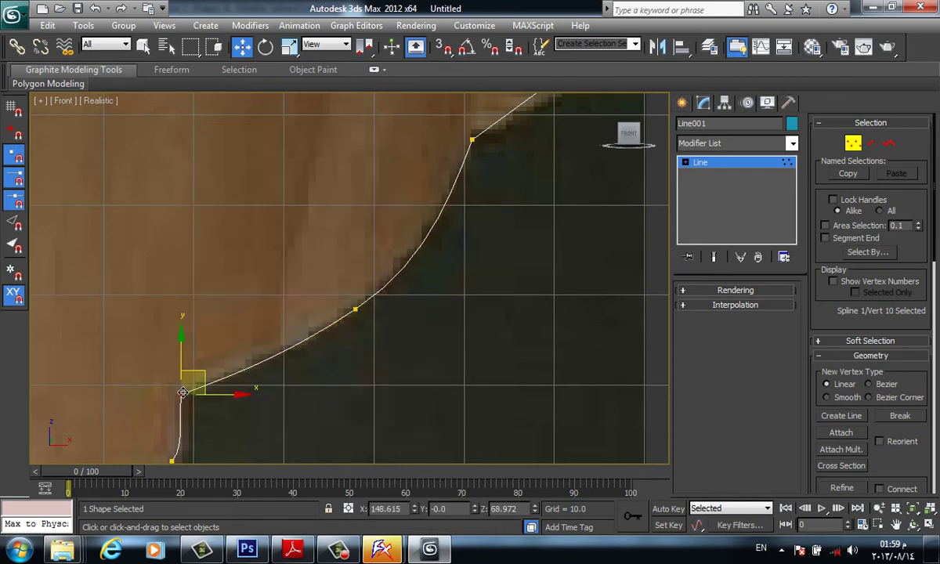
{"action": "left_click_drag", "start_coordinate": [193, 374], "coordinate": [192, 366]}
- Move both vertices of the short vertical edge at the bracket's upper outer end outward to match the image
{"action": "middle_click_drag", "start_coordinate": [502, 200], "coordinate": [406, 317]}
{"action": "left_click", "coordinate": [398, 287]}
{"action": "left_click", "coordinate": [425, 280]}
{"action": "left_click", "coordinate": [398, 288]}
{"action": "left_click_drag", "start_coordinate": [415, 262], "coordinate": [432, 271]}
{"action": "left_click", "coordinate": [397, 211]}
{"action": "left_click_drag", "start_coordinate": [411, 192], "coordinate": [463, 213]}
{"action": "right_click", "coordinate": [417, 191]}
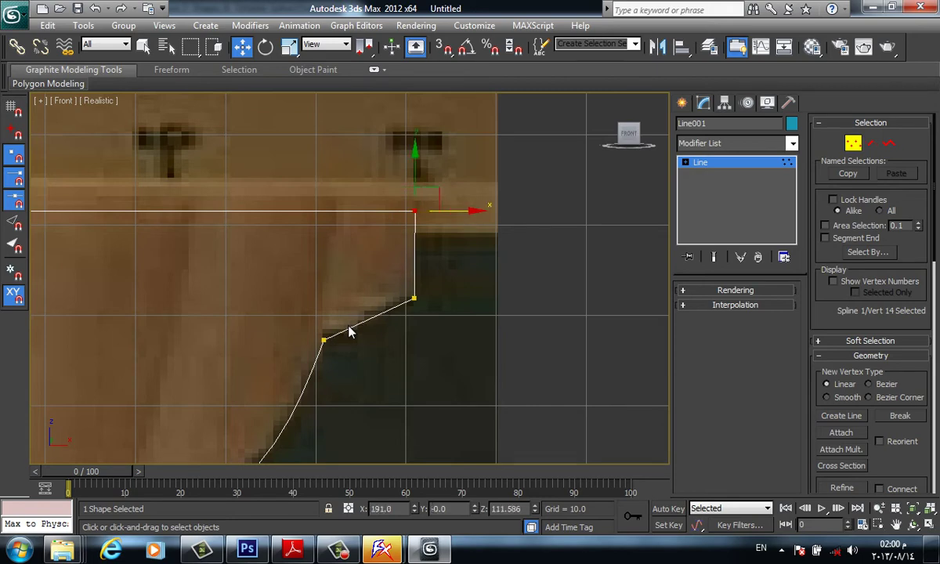
- Set the outer side vertex of the bracket's rounded foot to Smooth and move it outward and down onto the image edge
{"action": "middle_click_drag", "start_coordinate": [347, 359], "coordinate": [558, 134]}
{"action": "scroll", "coordinate": [397, 308], "scroll_direction": "down", "scroll_amount": 5}
{"action": "middle_click_drag", "start_coordinate": [344, 313], "coordinate": [423, 210]}
{"action": "middle_click_drag", "start_coordinate": [361, 336], "coordinate": [445, 220]}
{"action": "scroll", "coordinate": [417, 213], "scroll_direction": "up", "scroll_amount": 2}
{"action": "scroll", "coordinate": [417, 361], "scroll_direction": "down", "scroll_amount": 1}
{"action": "scroll", "coordinate": [410, 337], "scroll_direction": "down", "scroll_amount": 1}
{"action": "middle_click_drag", "start_coordinate": [389, 436], "coordinate": [437, 307]}
{"action": "scroll", "coordinate": [438, 327], "scroll_direction": "up", "scroll_amount": 2}
{"action": "middle_click_drag", "start_coordinate": [453, 367], "coordinate": [471, 281]}
{"action": "scroll", "coordinate": [471, 280], "scroll_direction": "up", "scroll_amount": 1}
{"action": "left_click", "coordinate": [465, 196]}
{"action": "middle_click_drag", "start_coordinate": [464, 196], "coordinate": [430, 306]}
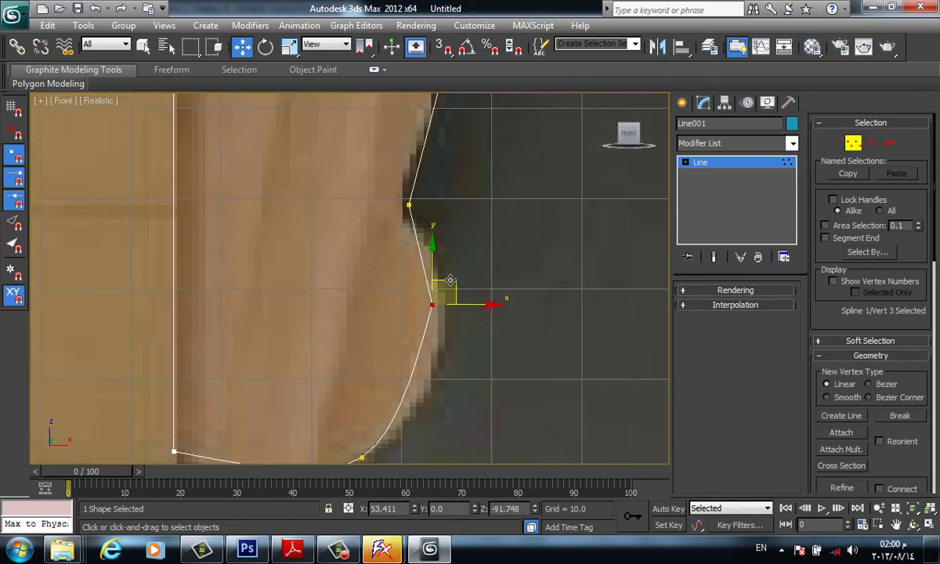
{"action": "right_click", "coordinate": [447, 271]}
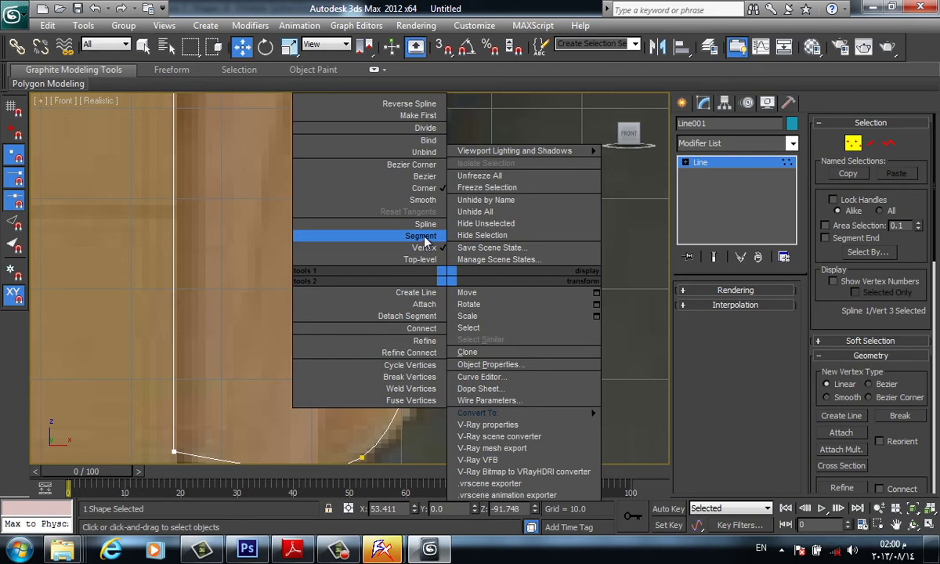
{"action": "left_click", "coordinate": [422, 200]}
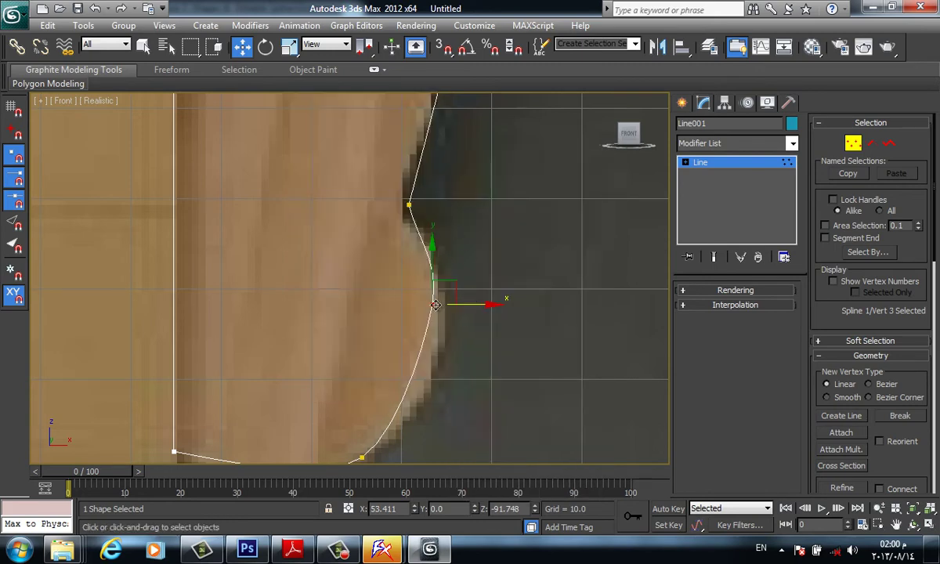
{"action": "left_click_drag", "start_coordinate": [456, 304], "coordinate": [466, 321]}
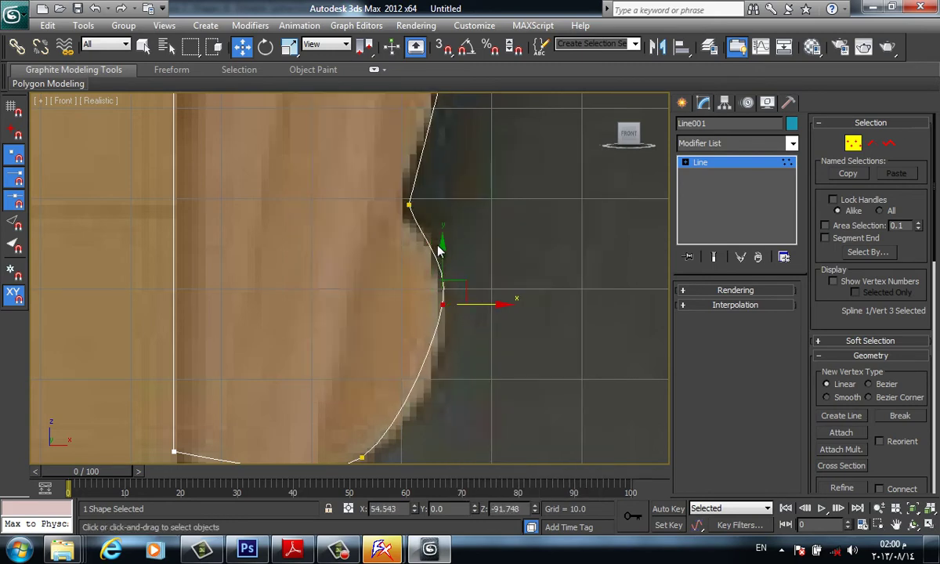
{"action": "left_click_drag", "start_coordinate": [441, 248], "coordinate": [436, 284]}
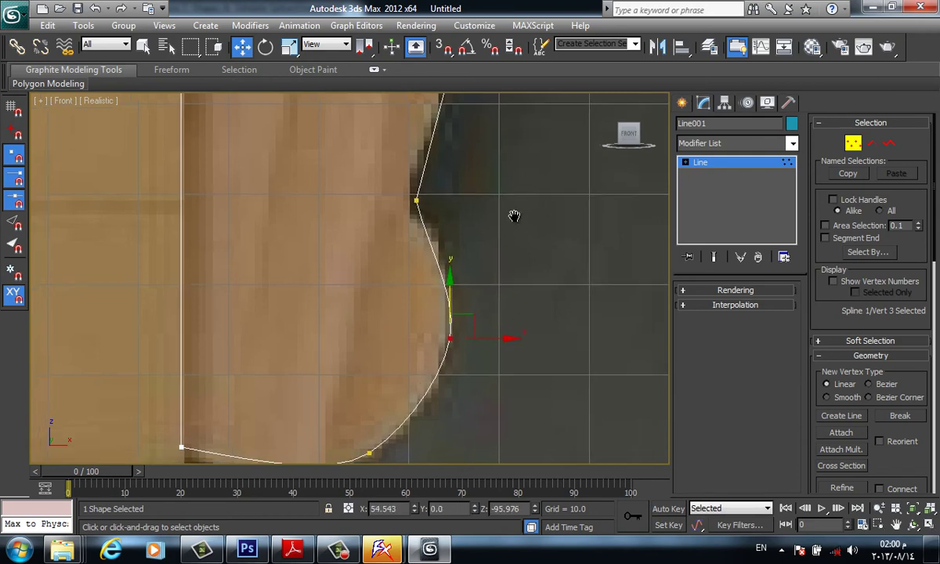
- Draw an end-end-middle arc with a radius of about 169 in the Top view, beside the bracket image
{"action": "middle_click_drag", "start_coordinate": [476, 323], "coordinate": [492, 278]}
{"action": "scroll", "coordinate": [493, 278], "scroll_direction": "down", "scroll_amount": 5}
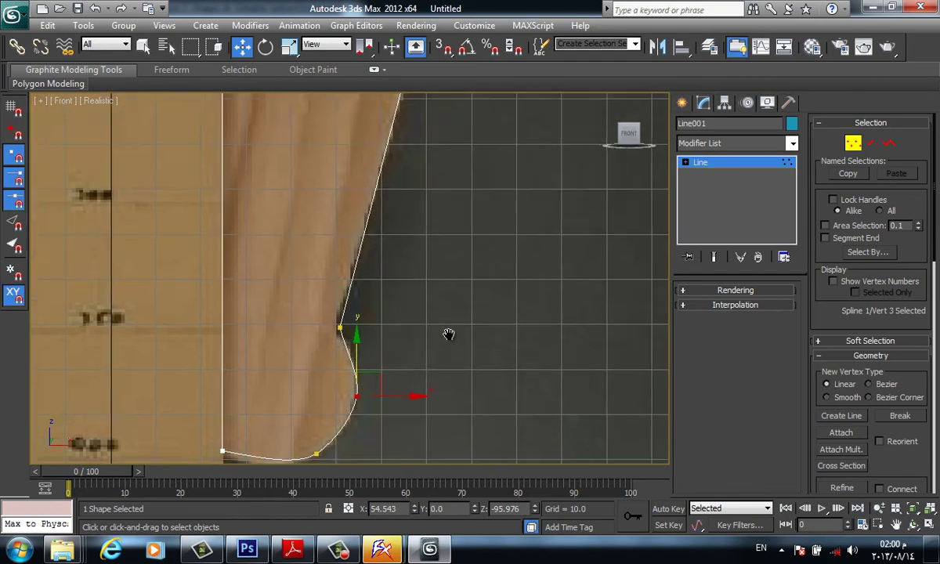
{"action": "scroll", "coordinate": [451, 335], "scroll_direction": "down", "scroll_amount": 3}
{"action": "scroll", "coordinate": [451, 335], "scroll_direction": "down", "scroll_amount": 2}
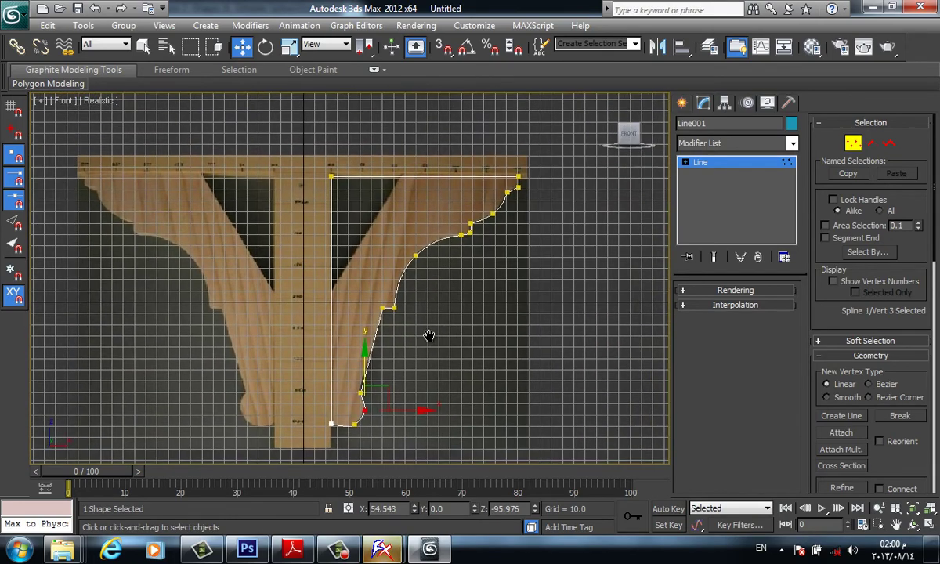
{"action": "scroll", "coordinate": [426, 336], "scroll_direction": "up", "scroll_amount": 2}
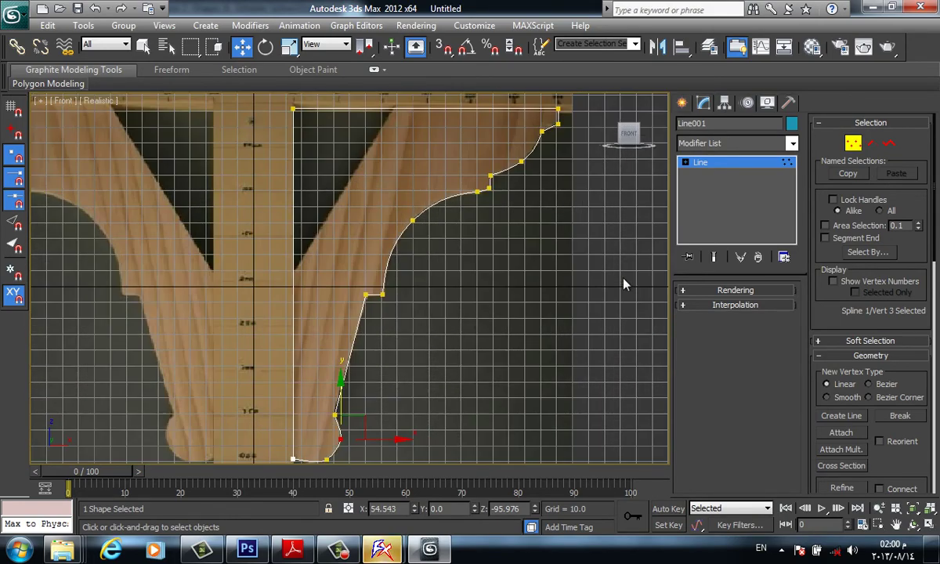
{"action": "left_click", "coordinate": [682, 103]}
{"action": "left_click", "coordinate": [704, 239]}
{"action": "scroll", "coordinate": [437, 394], "scroll_direction": "down", "scroll_amount": 3}
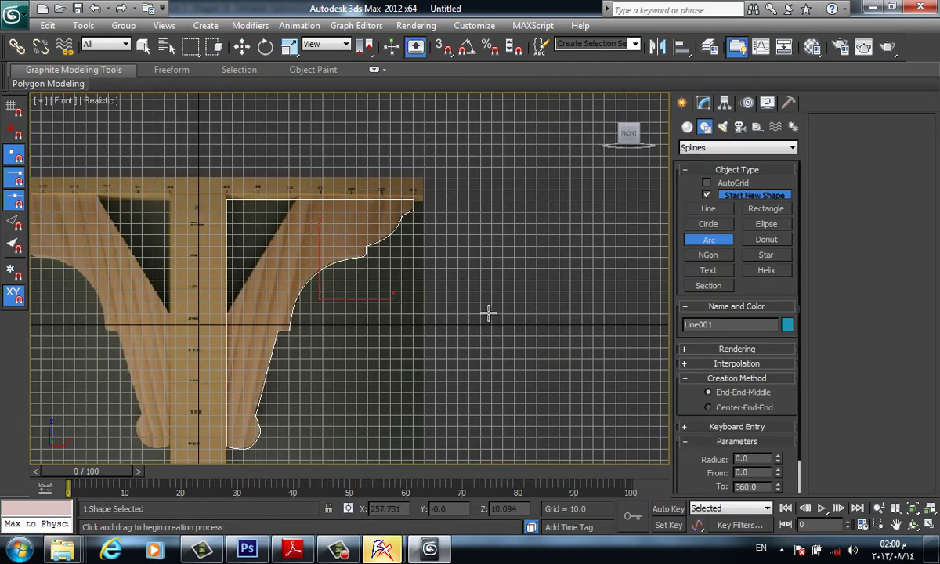
{"action": "key", "text": "t"}
{"action": "middle_click_drag", "start_coordinate": [525, 312], "coordinate": [426, 353]}
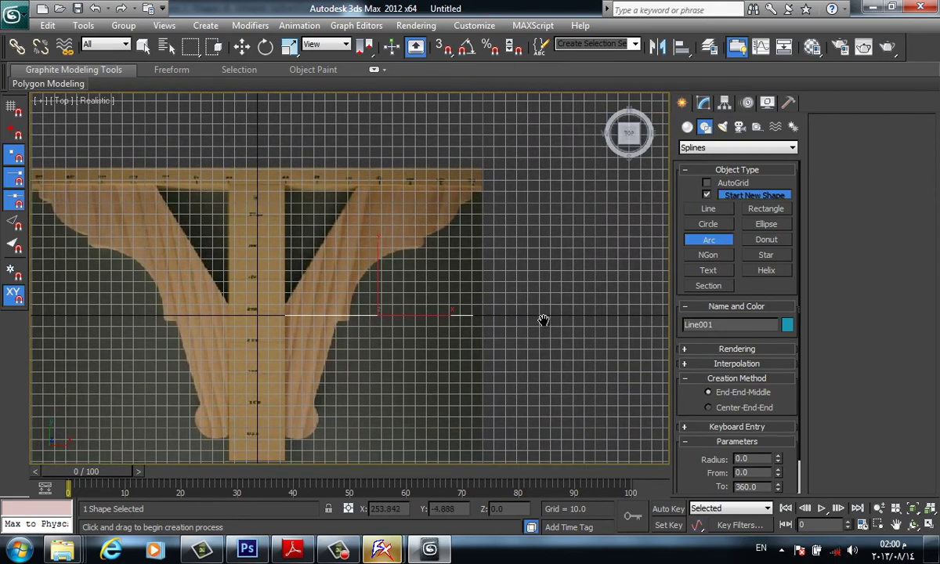
{"action": "middle_click_drag", "start_coordinate": [543, 320], "coordinate": [476, 326]}
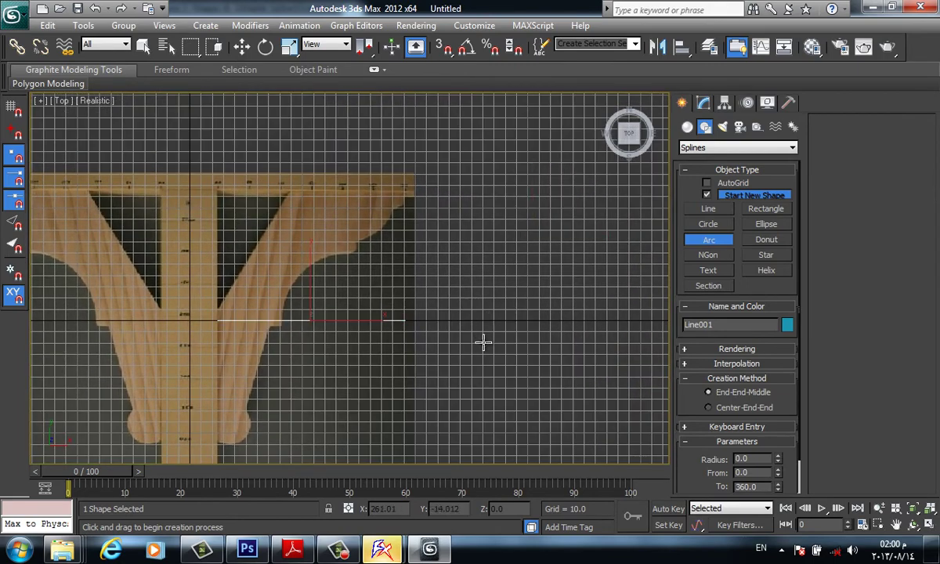
{"action": "left_click_drag", "start_coordinate": [559, 223], "coordinate": [481, 424]}
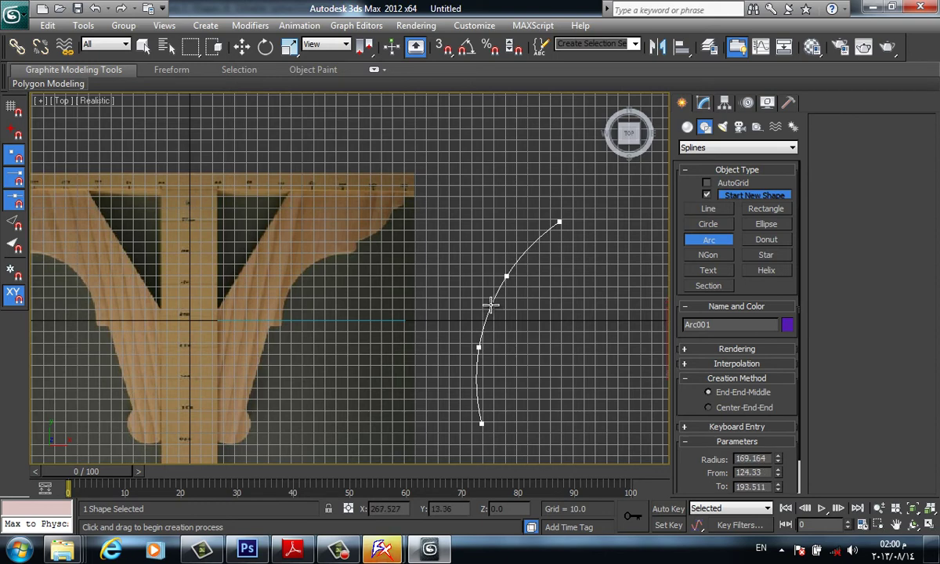
{"action": "left_click", "coordinate": [490, 304]}
- Apply an Extrude modifier to the new arc
{"action": "middle_click_drag", "start_coordinate": [515, 341], "coordinate": [497, 309]}
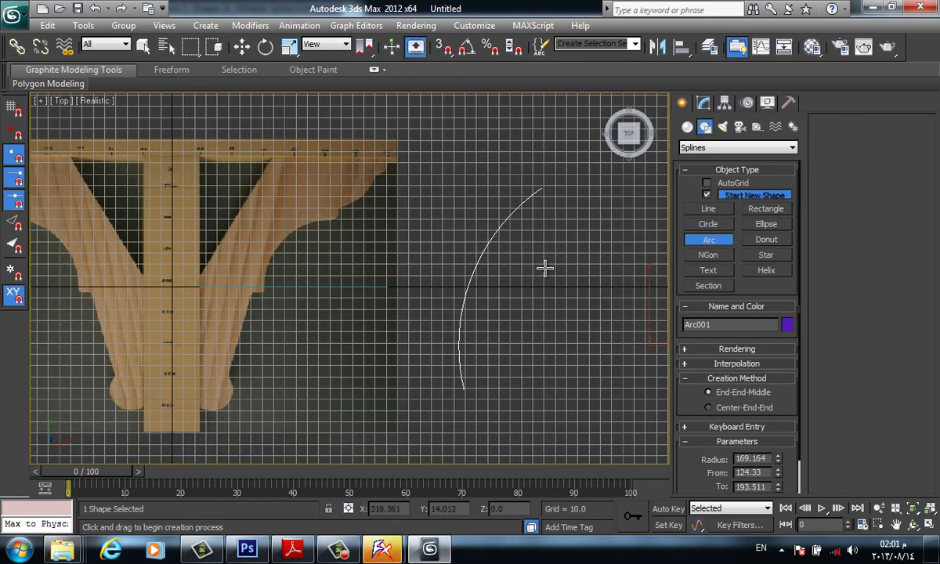
{"action": "left_click", "coordinate": [694, 148]}
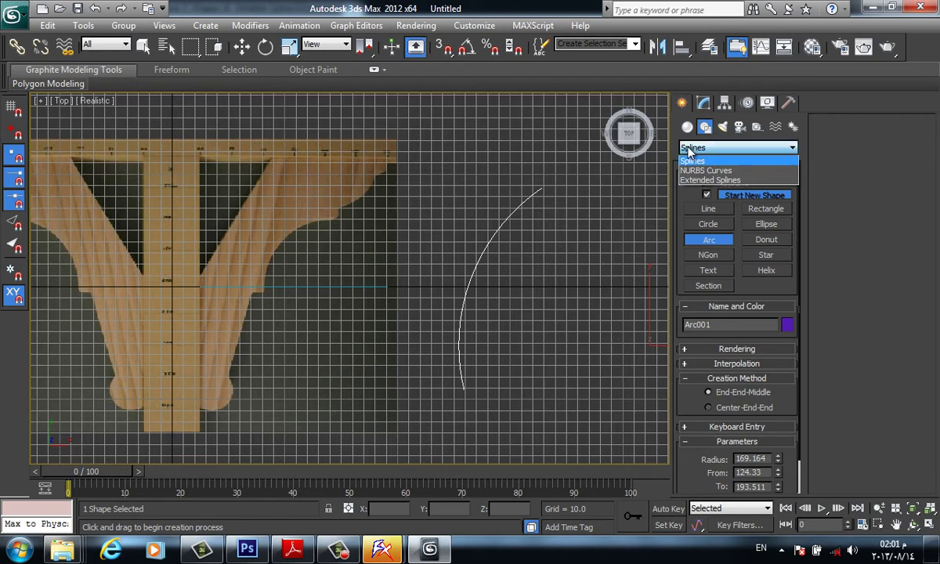
{"action": "left_click", "coordinate": [689, 149]}
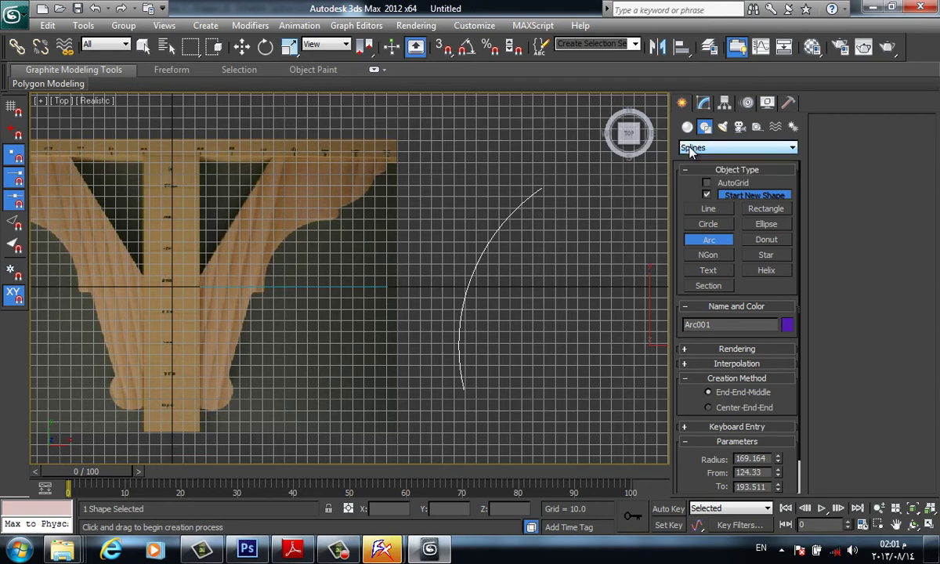
{"action": "left_click", "coordinate": [702, 102]}
{"action": "left_click", "coordinate": [704, 149]}
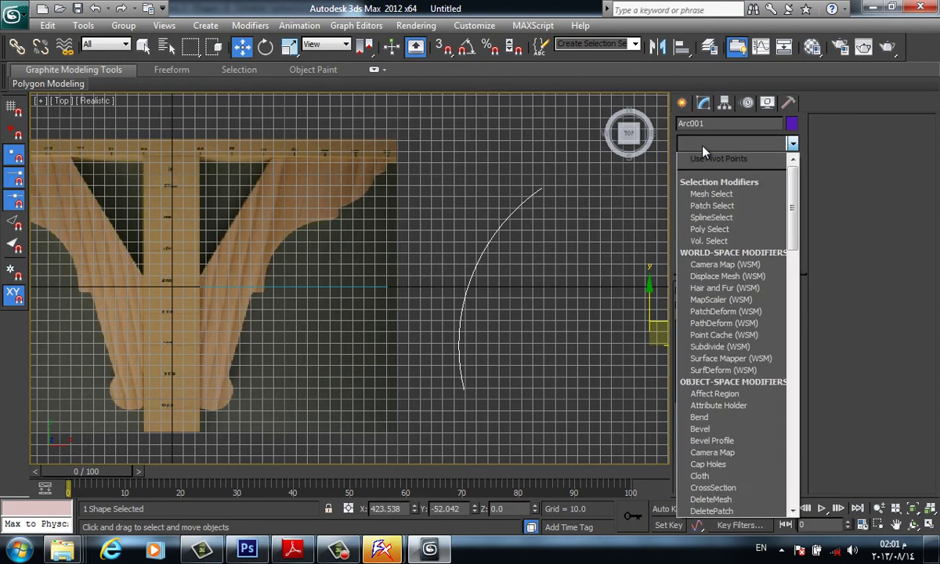
{"action": "key", "text": "s"}
{"action": "key", "text": "w"}
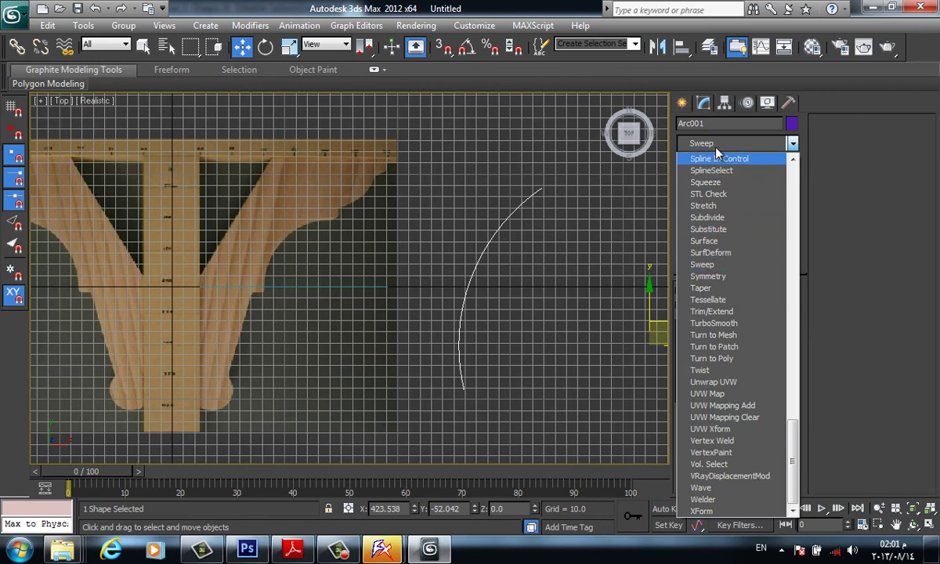
{"action": "key", "text": "e"}
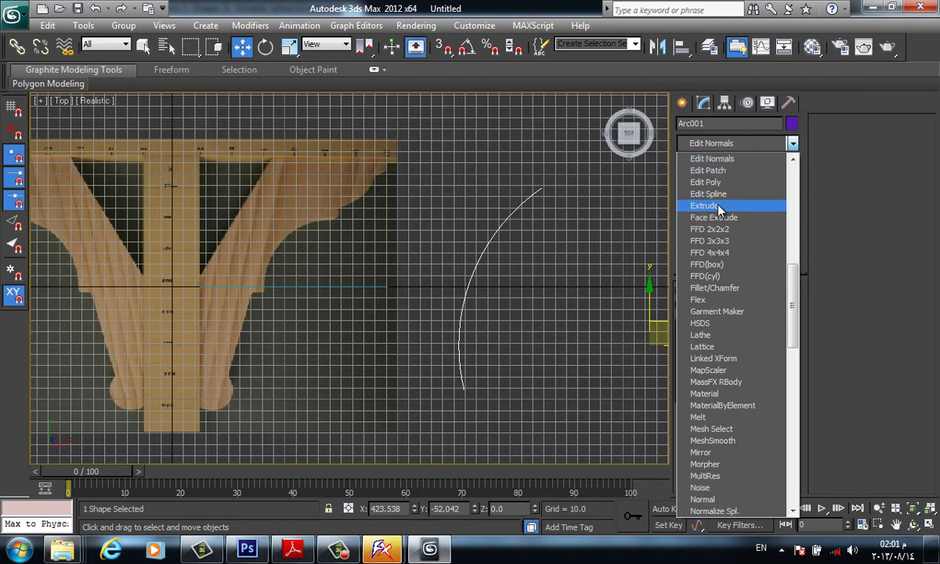
{"action": "left_click", "coordinate": [704, 217]}
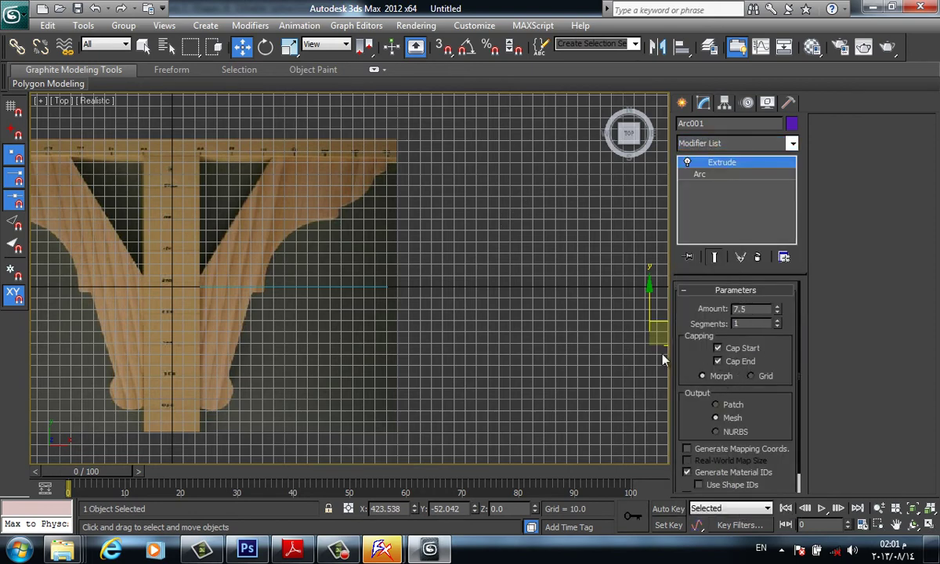
- Switch to the Perspective view and turn off its viewport background display
{"action": "key", "text": "p"}
{"action": "middle_click_drag", "start_coordinate": [528, 300], "coordinate": [569, 314]}
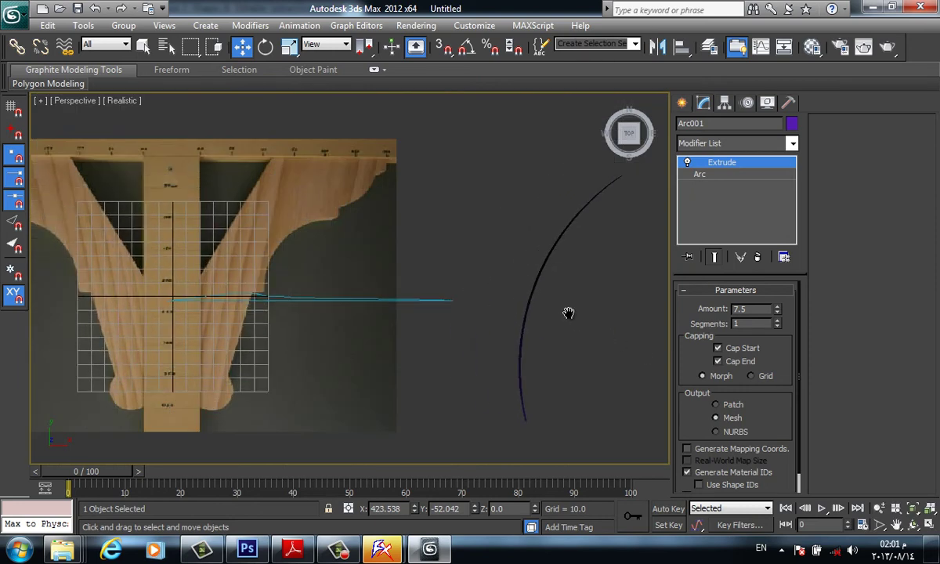
{"action": "scroll", "coordinate": [589, 354], "scroll_direction": "up", "scroll_amount": 2}
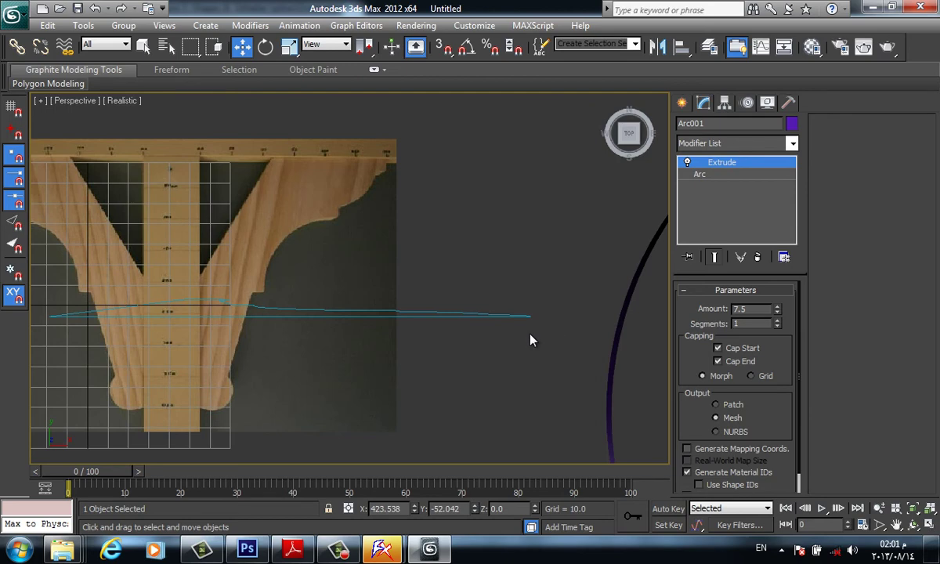
{"action": "key", "text": "alt+b"}
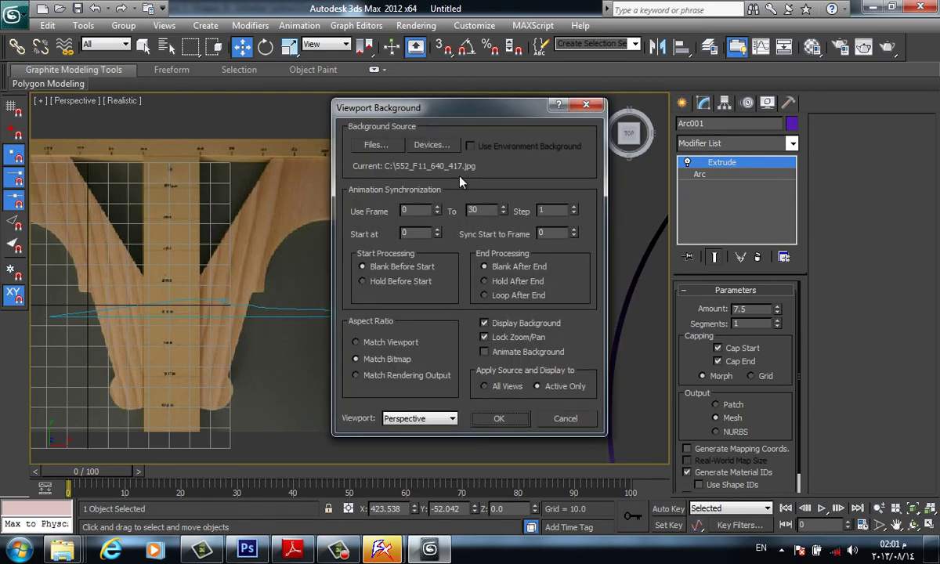
{"action": "left_click", "coordinate": [484, 322]}
{"action": "left_click", "coordinate": [499, 418]}
{"action": "middle_click_drag", "start_coordinate": [331, 348], "coordinate": [374, 332]}
{"action": "scroll", "coordinate": [380, 328], "scroll_direction": "down", "scroll_amount": 4}
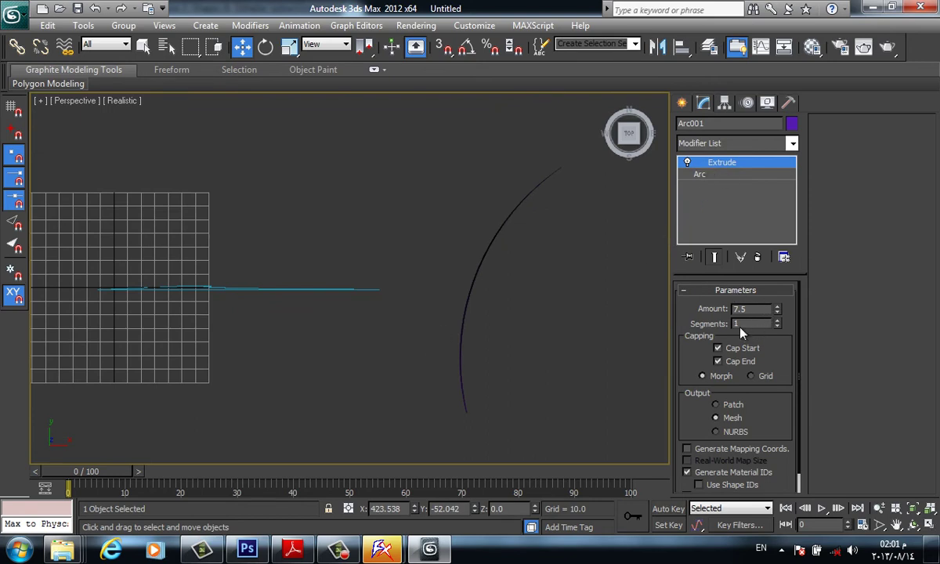
- Raise the arc's Extrude amount slightly and add a Subdivide (WSM) modifier on top of it
{"action": "middle_click_drag", "start_coordinate": [610, 358], "coordinate": [495, 300]}
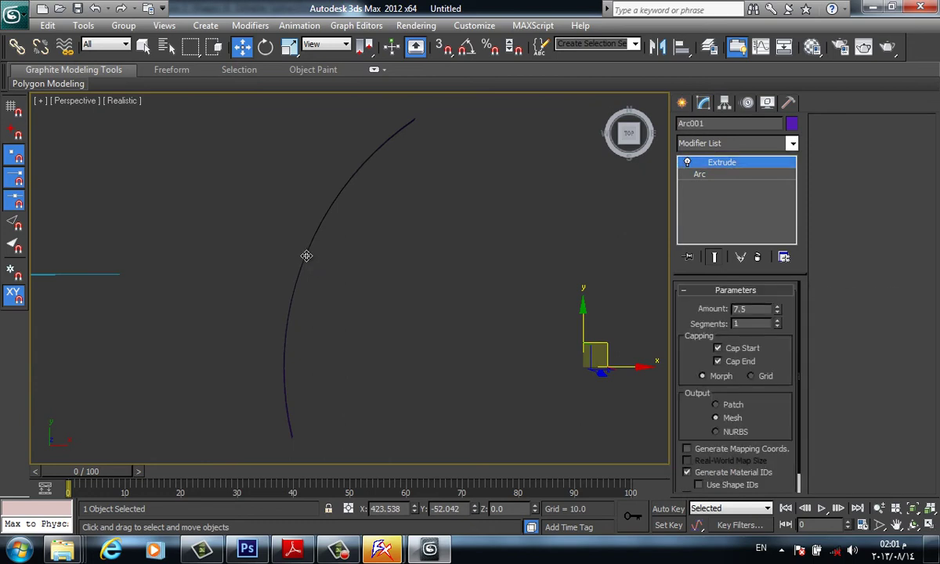
{"action": "middle_click_drag", "start_coordinate": [339, 271], "coordinate": [408, 280]}
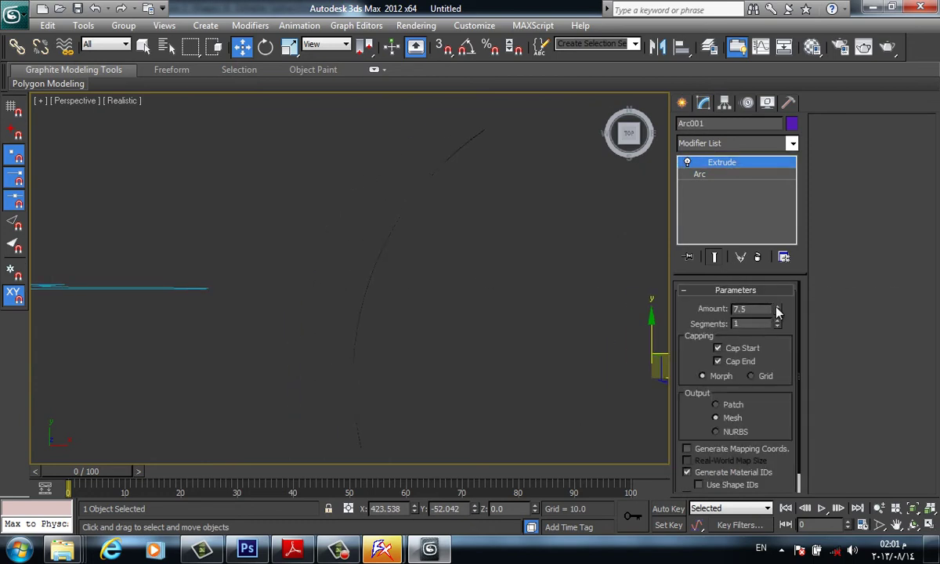
{"action": "left_click_drag", "start_coordinate": [777, 312], "coordinate": [776, 296]}
{"action": "left_click", "coordinate": [765, 144]}
{"action": "key", "text": "s"}
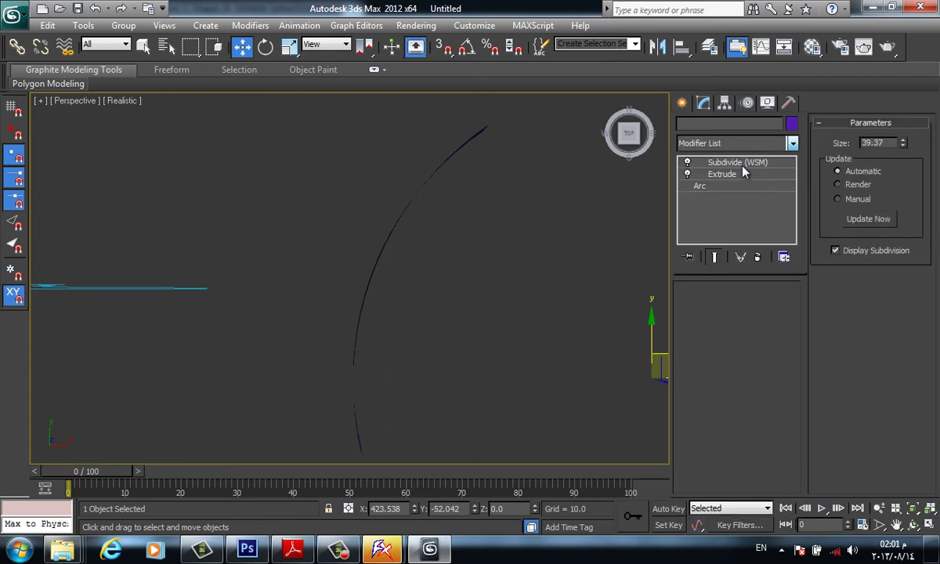
- Remove the Subdivide (WSM) modifier from the extruded arc and apply a Shell modifier in its place
{"action": "key", "text": "h"}
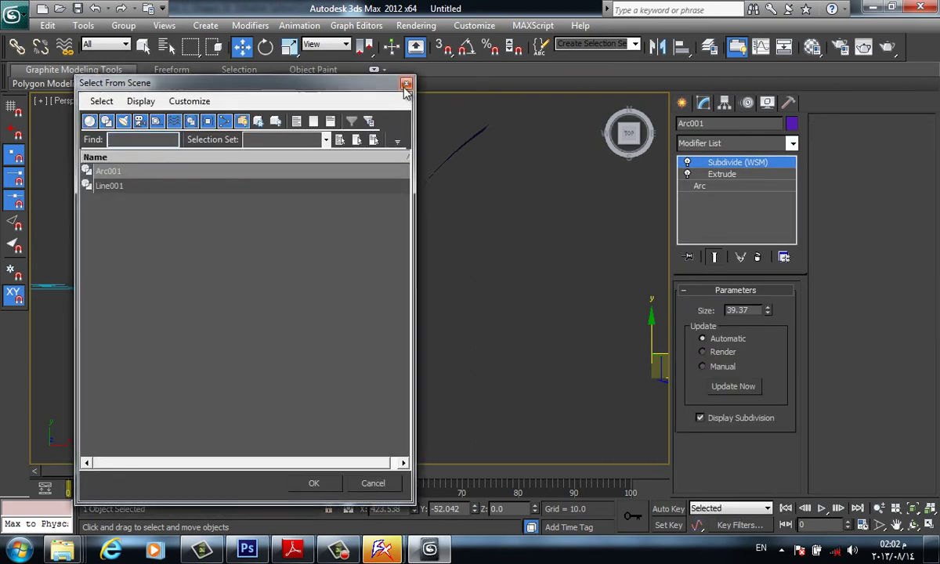
{"action": "left_click", "coordinate": [406, 83]}
{"action": "left_click", "coordinate": [756, 257]}
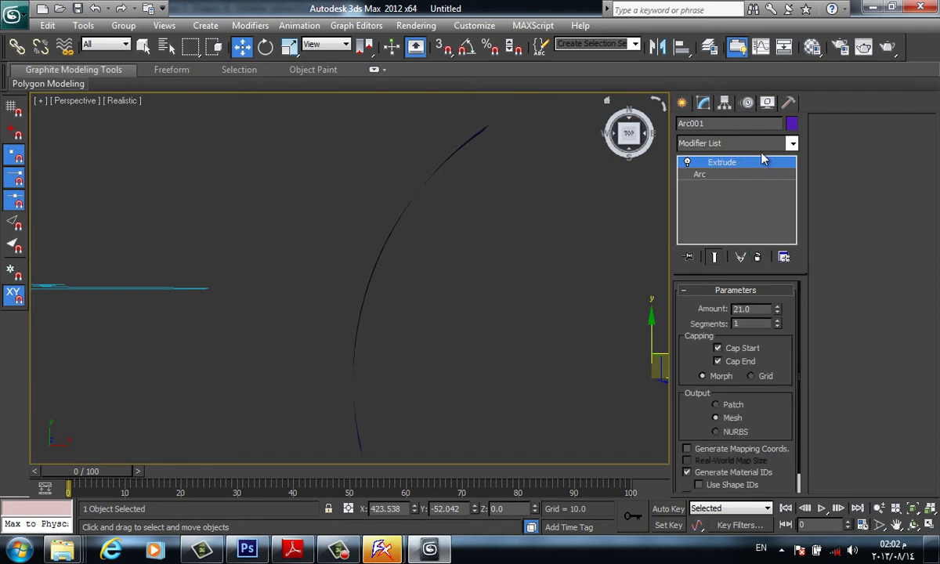
{"action": "left_click", "coordinate": [763, 144]}
{"action": "scroll", "coordinate": [753, 181], "scroll_direction": "down", "scroll_amount": 5}
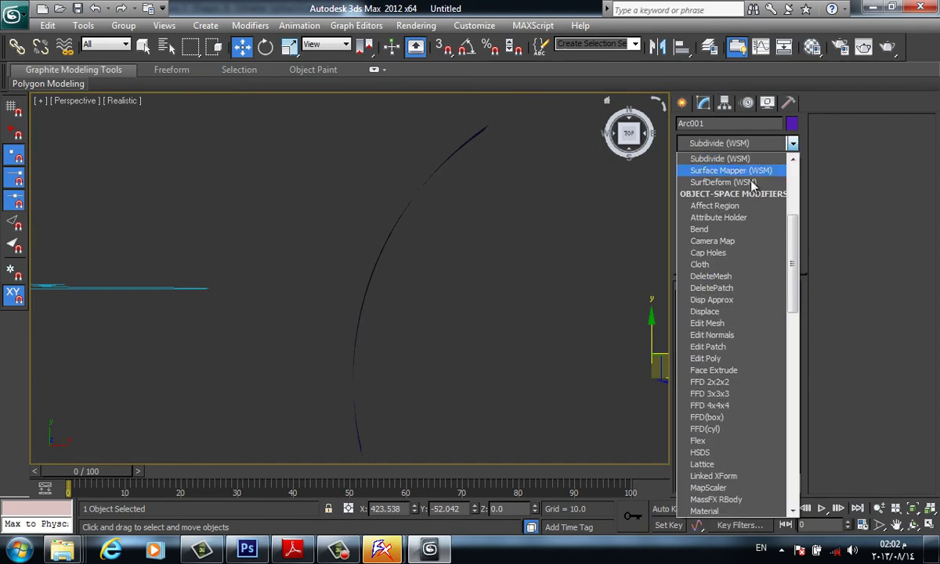
{"action": "key", "text": "s"}
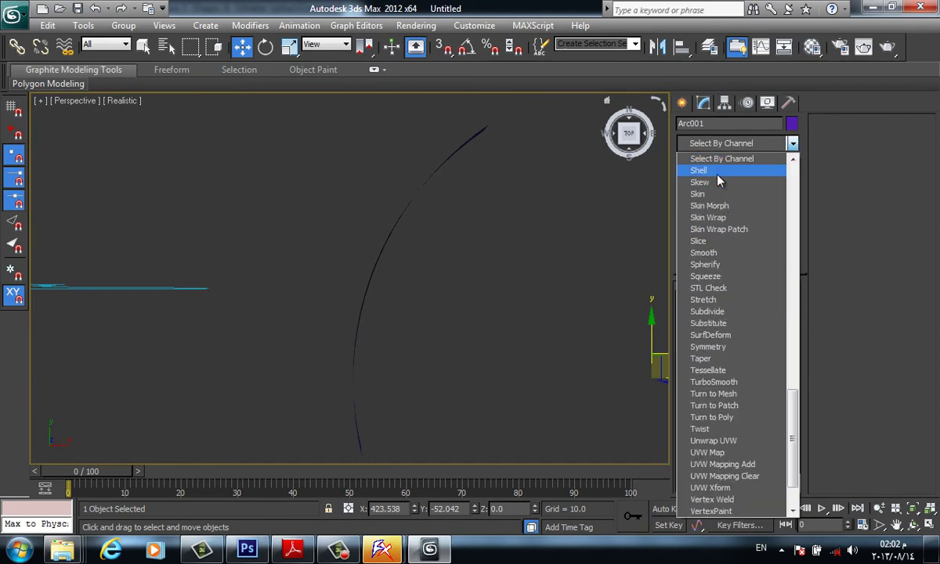
{"action": "left_click", "coordinate": [718, 173]}
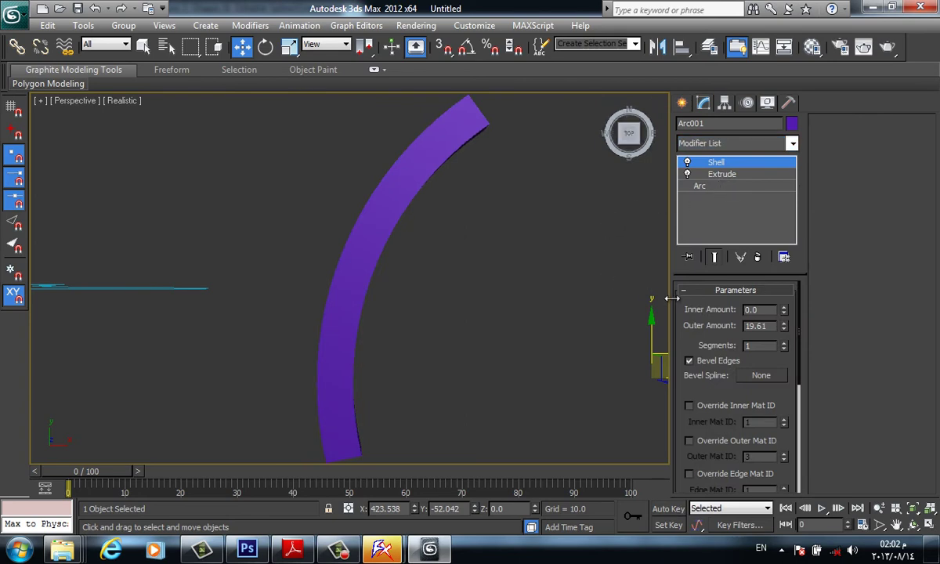
- In the Front view, delete the straight vertical back segment of the bracket outline at segment level
{"action": "middle_click_drag", "start_coordinate": [537, 317], "coordinate": [501, 264], "text": "alt"}
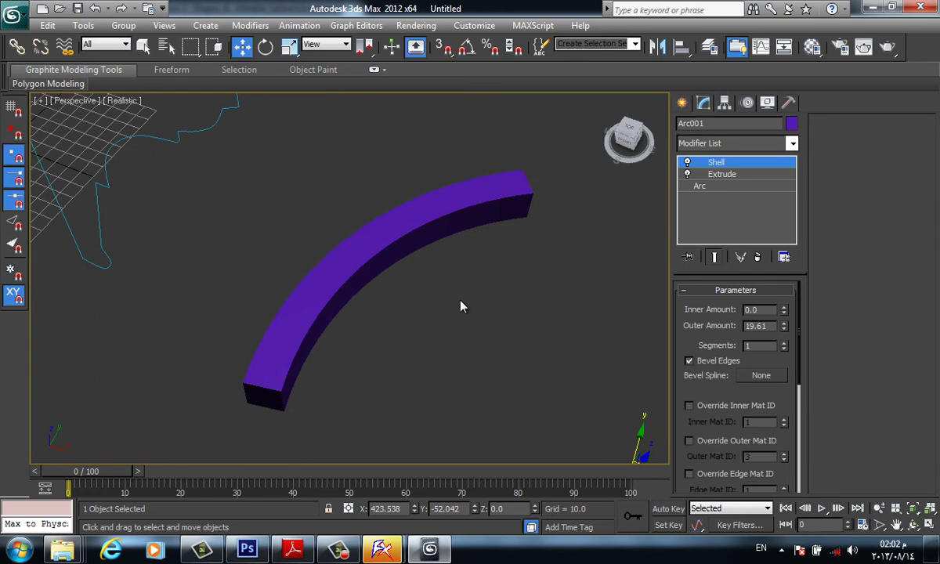
{"action": "middle_click_drag", "start_coordinate": [452, 304], "coordinate": [489, 334]}
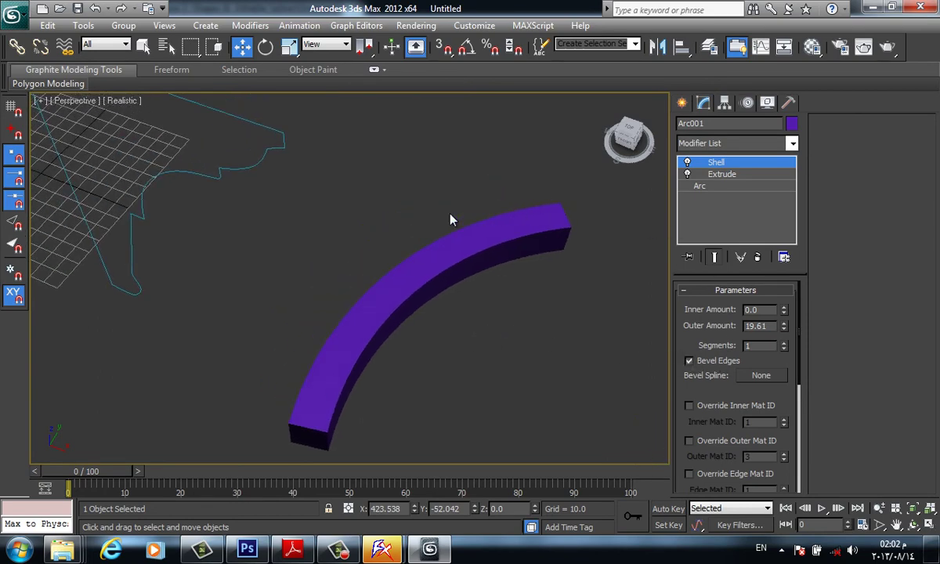
{"action": "middle_click_drag", "start_coordinate": [223, 239], "coordinate": [379, 308]}
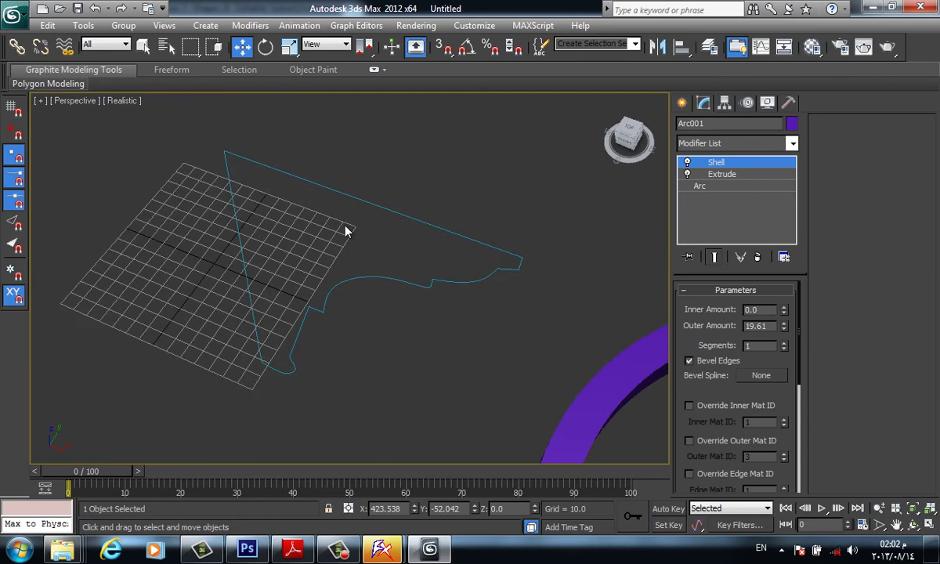
{"action": "key", "text": "f"}
{"action": "middle_click_drag", "start_coordinate": [474, 238], "coordinate": [417, 283]}
{"action": "scroll", "coordinate": [411, 264], "scroll_direction": "down", "scroll_amount": 2}
{"action": "scroll", "coordinate": [431, 251], "scroll_direction": "up", "scroll_amount": 2}
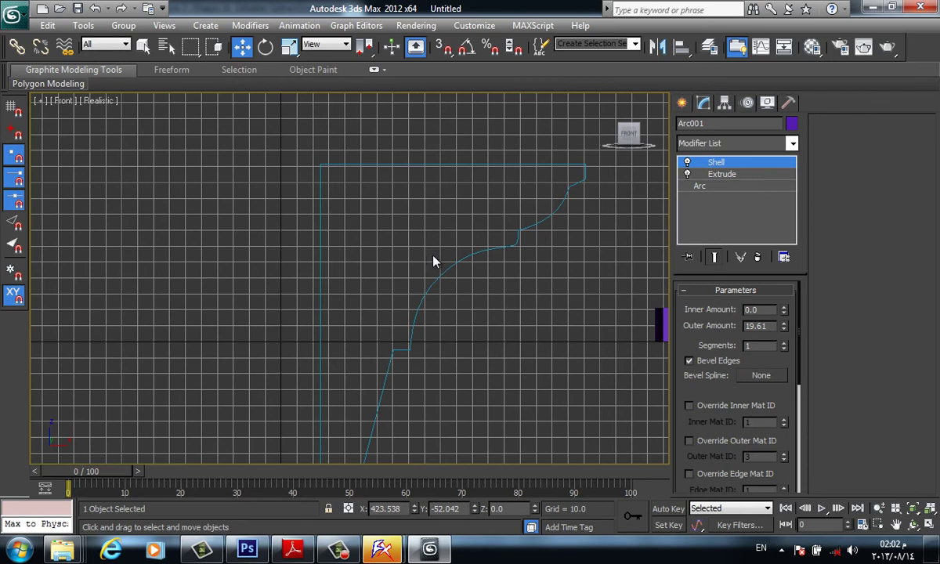
{"action": "left_click", "coordinate": [320, 242]}
{"action": "left_click", "coordinate": [870, 143]}
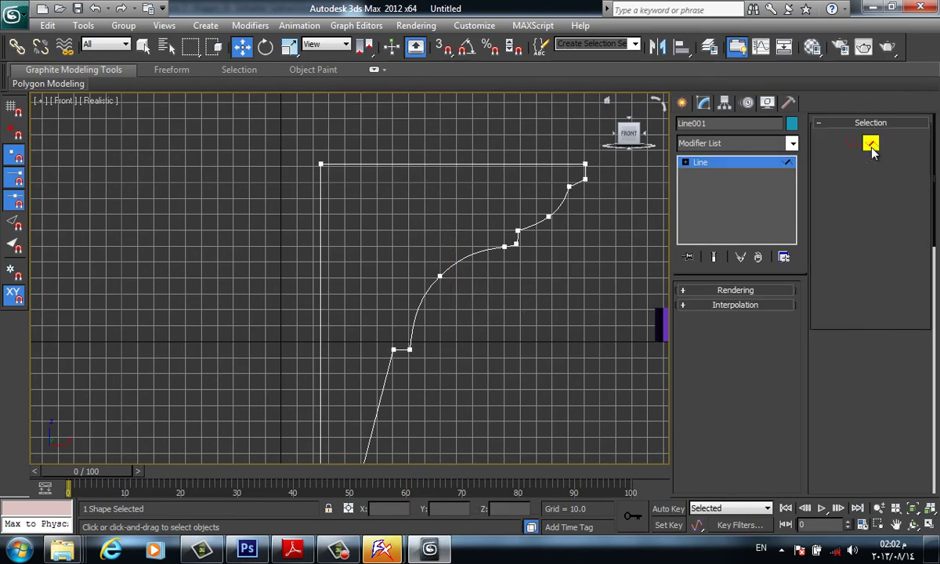
{"action": "left_click", "coordinate": [319, 228]}
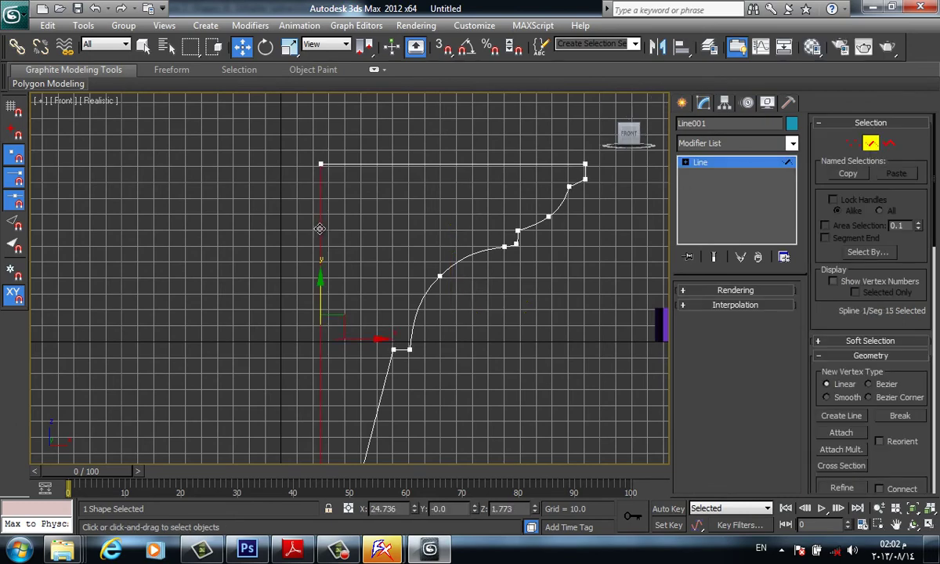
{"action": "key", "text": "Delete"}
- In the Perspective view, enable Override Inner Mat ID on the arc's Shell modifier and assign the bracket outline as its bevel spline
{"action": "scroll", "coordinate": [399, 241], "scroll_direction": "down", "scroll_amount": 5}
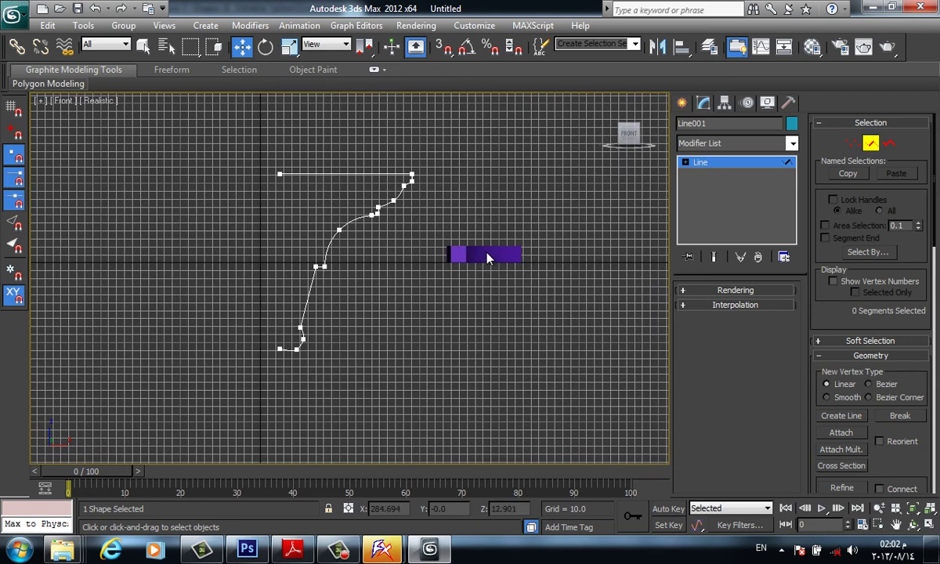
{"action": "key", "text": "p"}
{"action": "middle_click_drag", "start_coordinate": [482, 247], "coordinate": [485, 296], "text": "alt"}
{"action": "scroll", "coordinate": [466, 249], "scroll_direction": "up", "scroll_amount": 4}
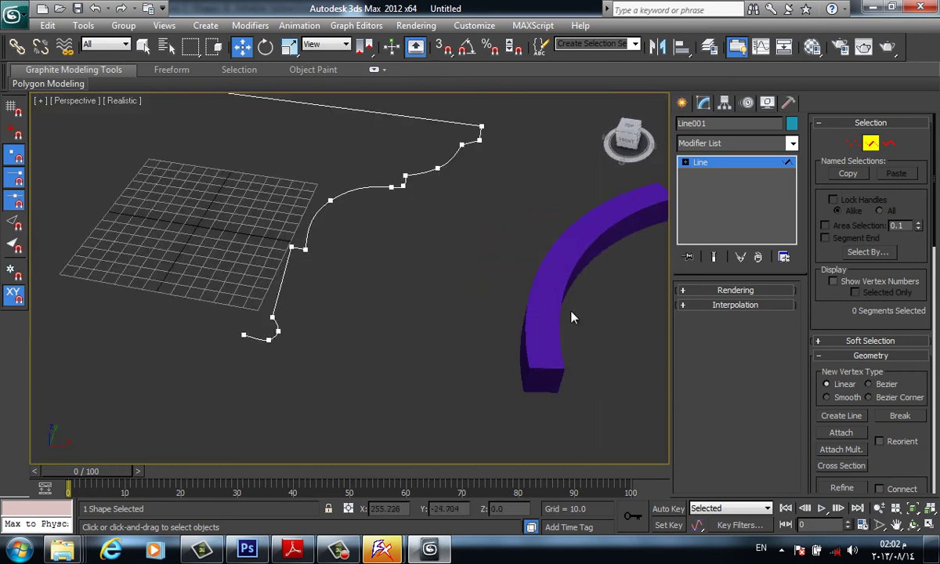
{"action": "left_click", "coordinate": [682, 108]}
{"action": "left_click", "coordinate": [630, 234]}
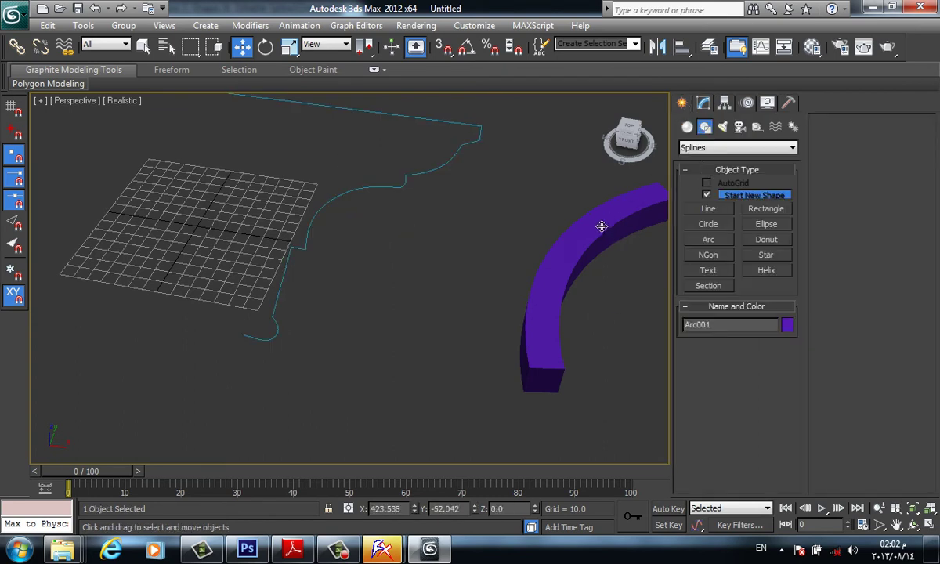
{"action": "left_click", "coordinate": [702, 102]}
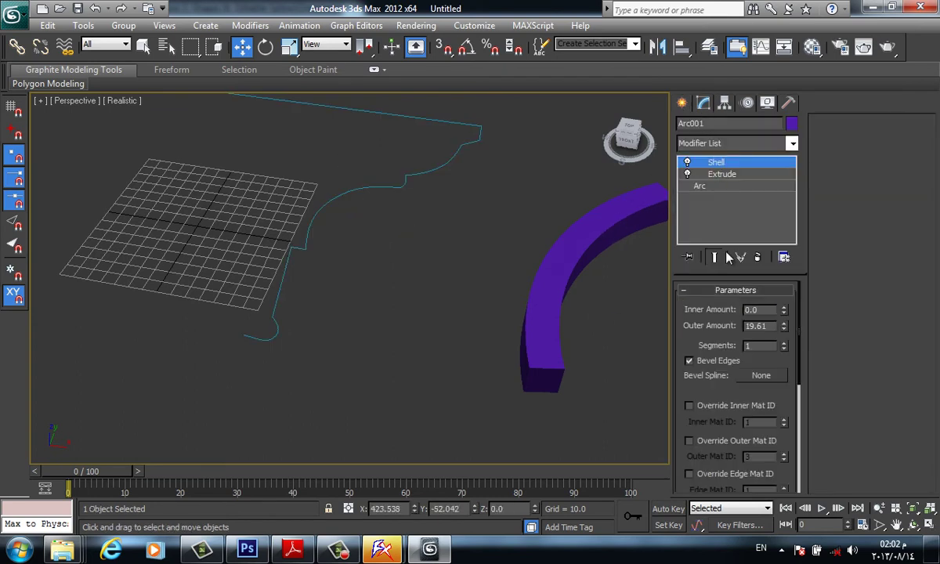
{"action": "scroll", "coordinate": [662, 345], "scroll_direction": "down", "scroll_amount": 3}
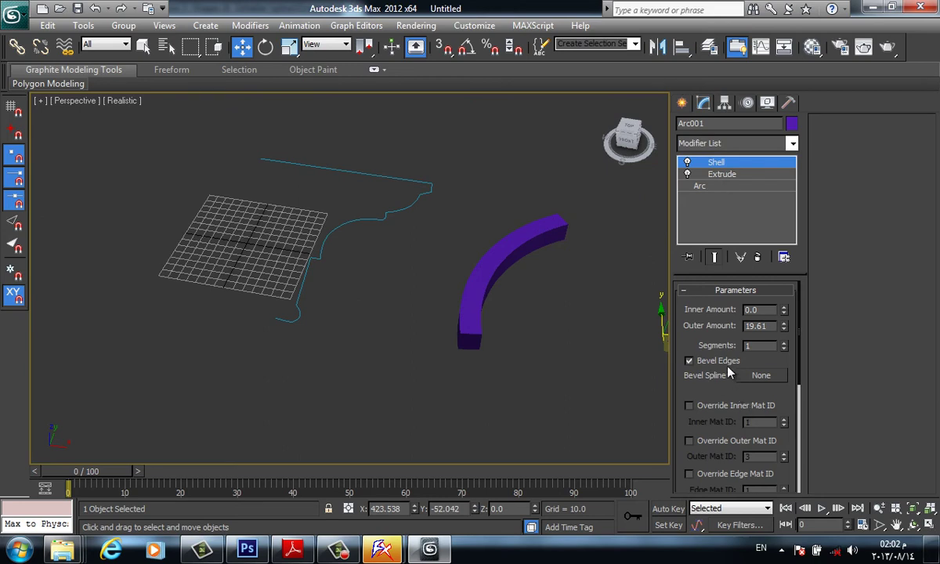
{"action": "left_click", "coordinate": [742, 404]}
{"action": "left_click", "coordinate": [758, 375]}
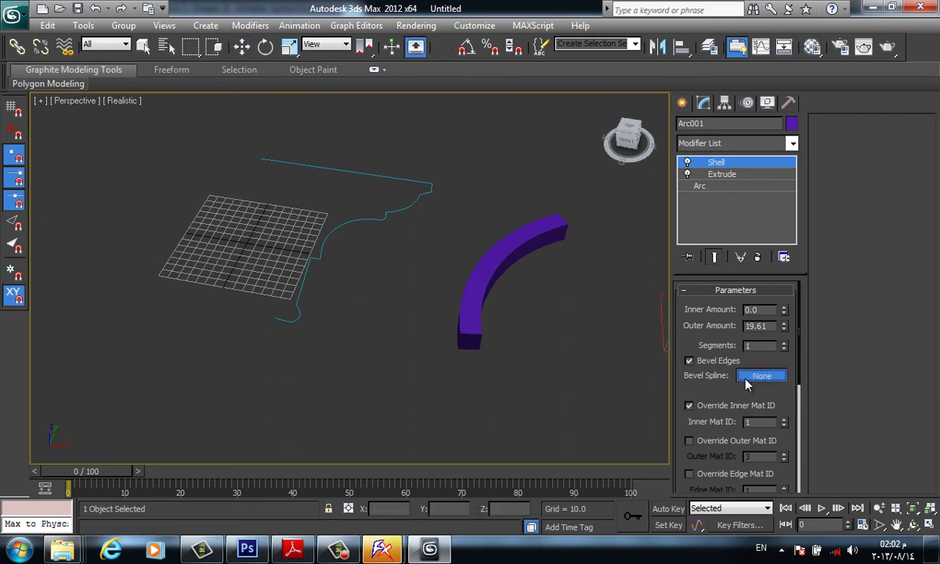
{"action": "left_click", "coordinate": [413, 200]}
- Examine the bevelled profile along the curved moulding and at its open end
{"action": "scroll", "coordinate": [453, 319], "scroll_direction": "up", "scroll_amount": 3}
{"action": "middle_click_drag", "start_coordinate": [453, 319], "coordinate": [244, 171]}
{"action": "scroll", "coordinate": [450, 266], "scroll_direction": "up", "scroll_amount": 5}
{"action": "middle_click_drag", "start_coordinate": [459, 264], "coordinate": [372, 322]}
{"action": "scroll", "coordinate": [371, 321], "scroll_direction": "down", "scroll_amount": 3}
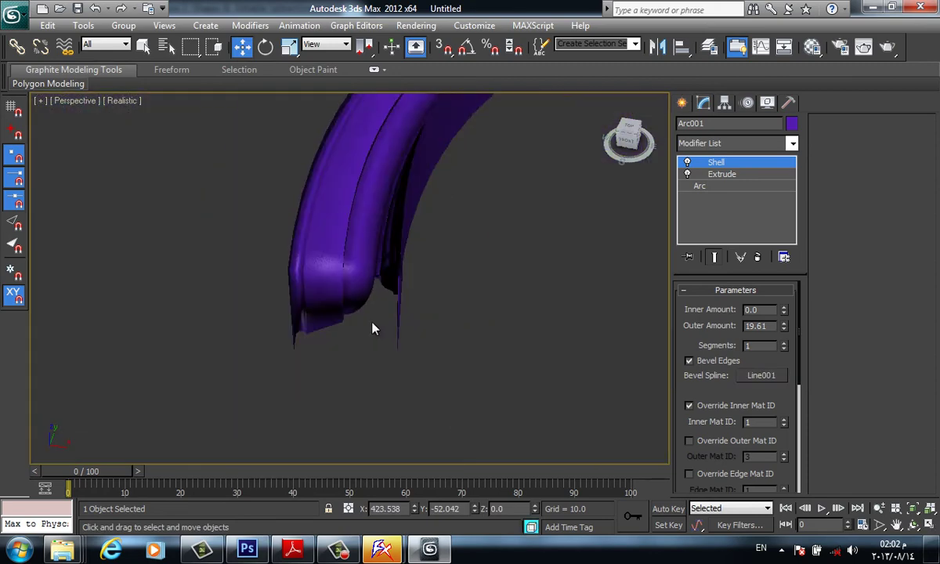
{"action": "scroll", "coordinate": [372, 322], "scroll_direction": "down", "scroll_amount": 3}
{"action": "middle_click_drag", "start_coordinate": [425, 291], "coordinate": [417, 306]}
{"action": "scroll", "coordinate": [415, 296], "scroll_direction": "up", "scroll_amount": 3}
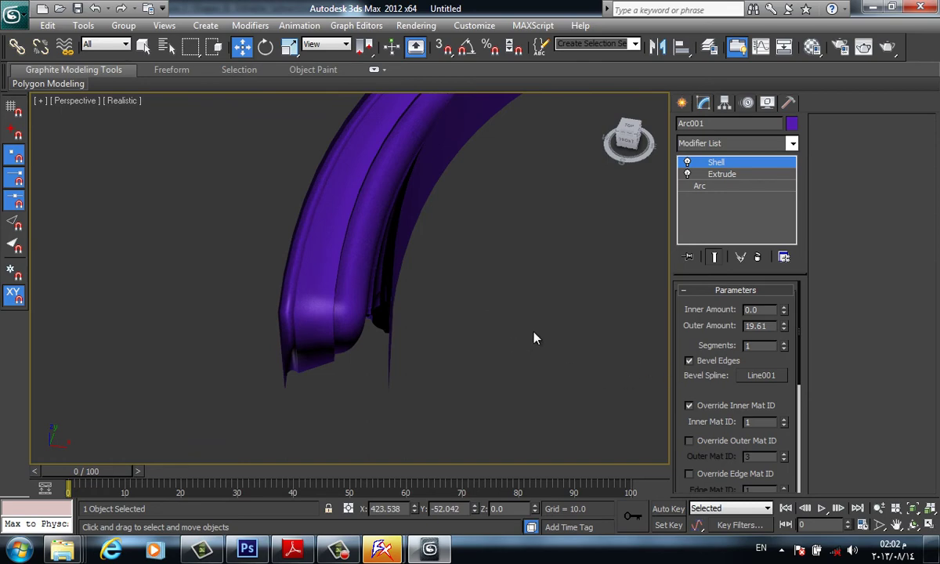
{"action": "scroll", "coordinate": [528, 338], "scroll_direction": "down", "scroll_amount": 5}
{"action": "middle_click_drag", "start_coordinate": [402, 331], "coordinate": [476, 374]}
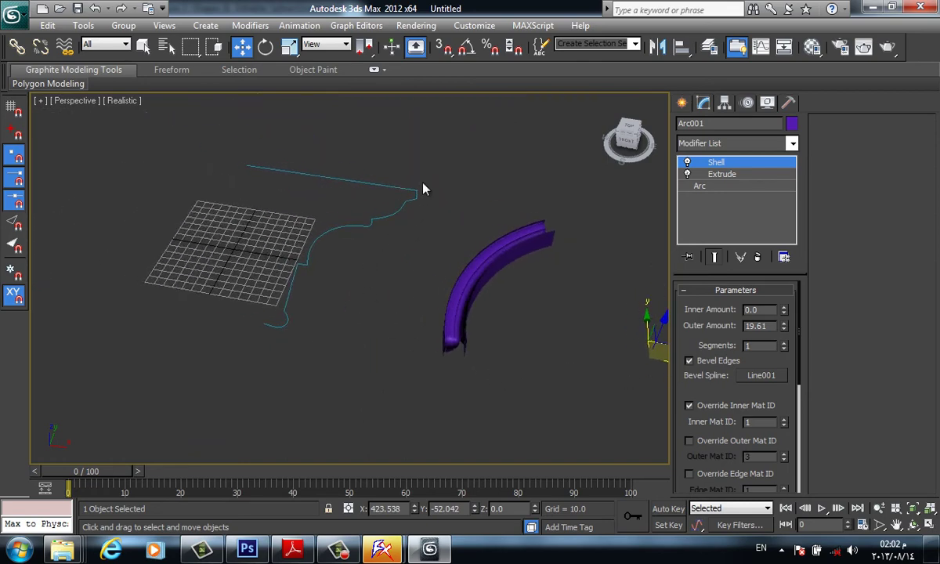
{"action": "key", "text": "f"}
{"action": "left_click", "coordinate": [419, 235]}
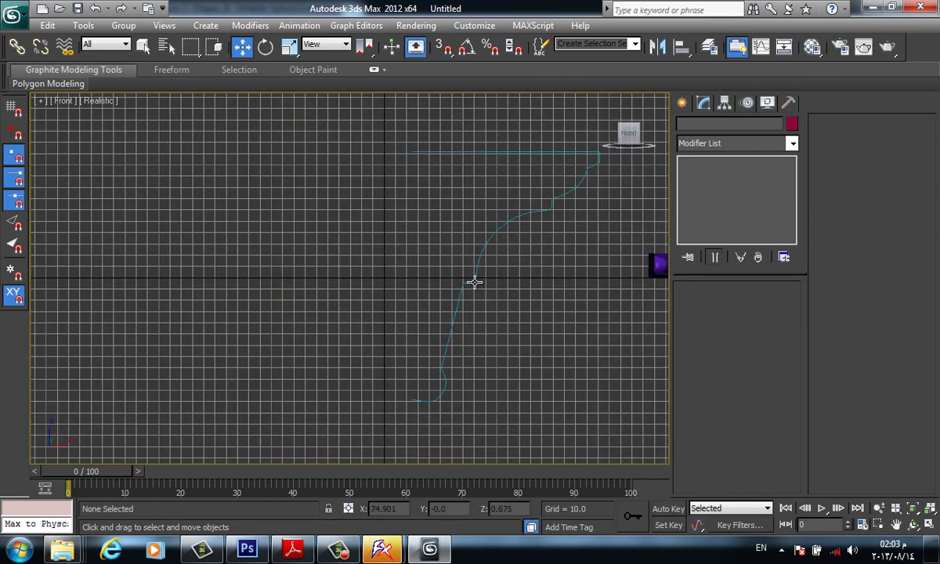
{"action": "left_click", "coordinate": [681, 102]}
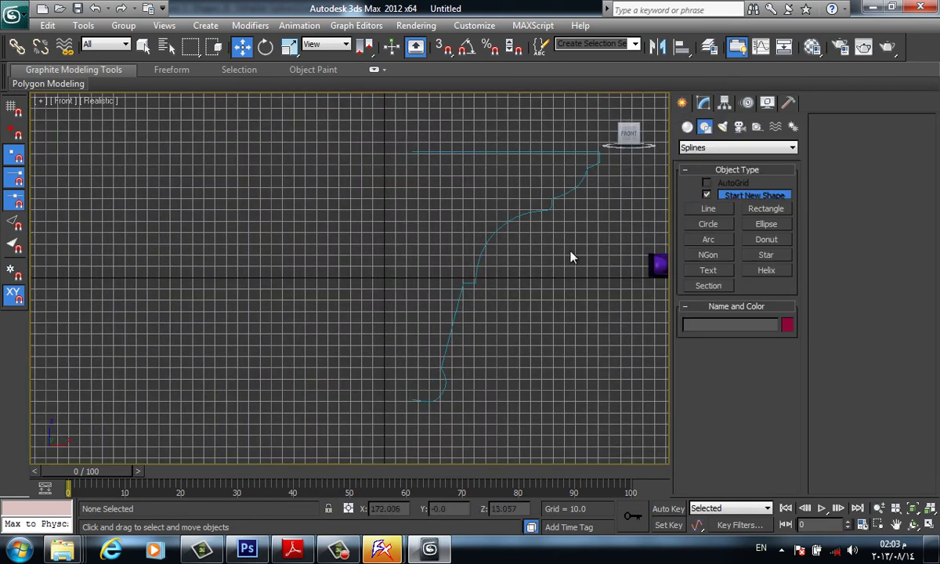
{"action": "left_click_drag", "start_coordinate": [560, 136], "coordinate": [476, 305]}
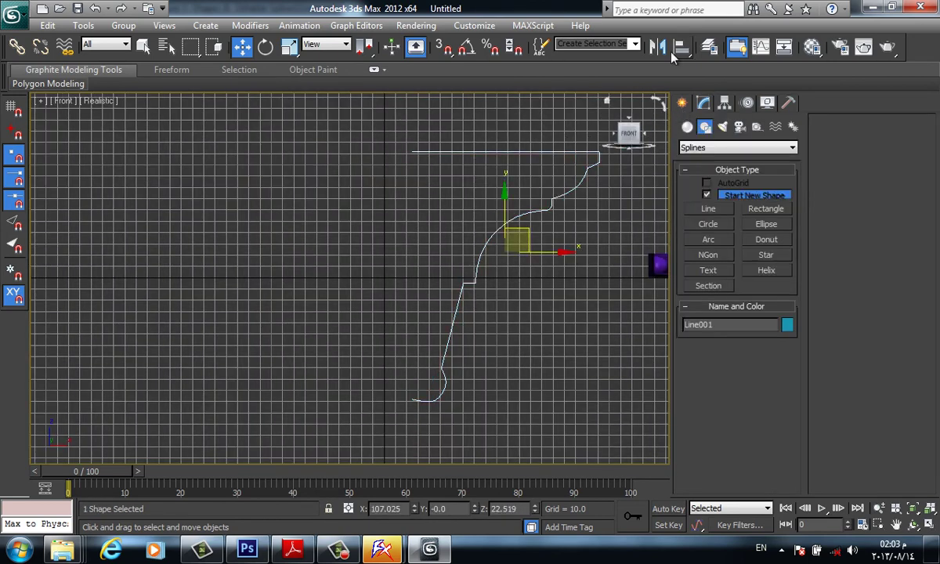
{"action": "scroll", "coordinate": [583, 254], "scroll_direction": "down", "scroll_amount": 1}
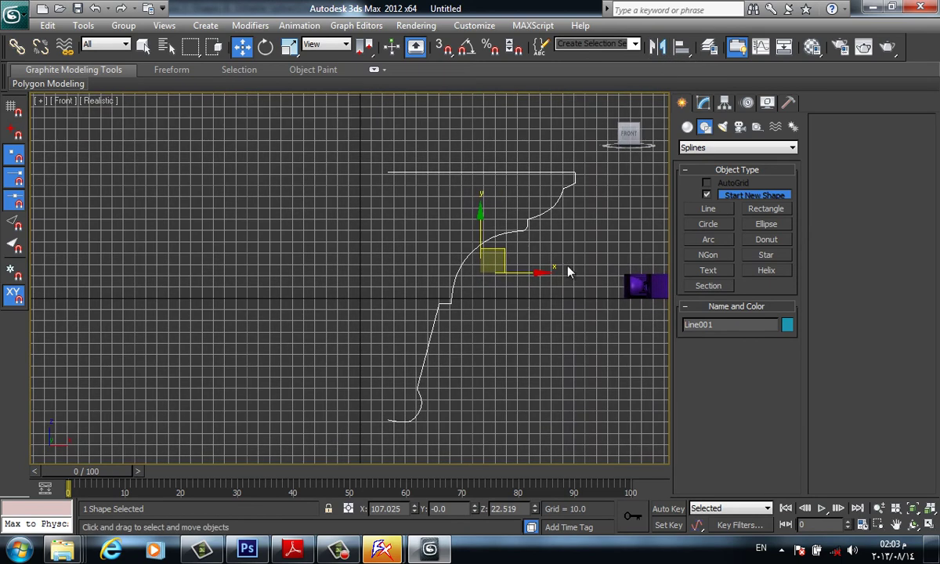
{"action": "left_click", "coordinate": [568, 263]}
{"action": "scroll", "coordinate": [588, 261], "scroll_direction": "down", "scroll_amount": 1}
- Mirror the bracket outline horizontally at spline level to reverse the moulding's profile direction
{"action": "key", "text": "p"}
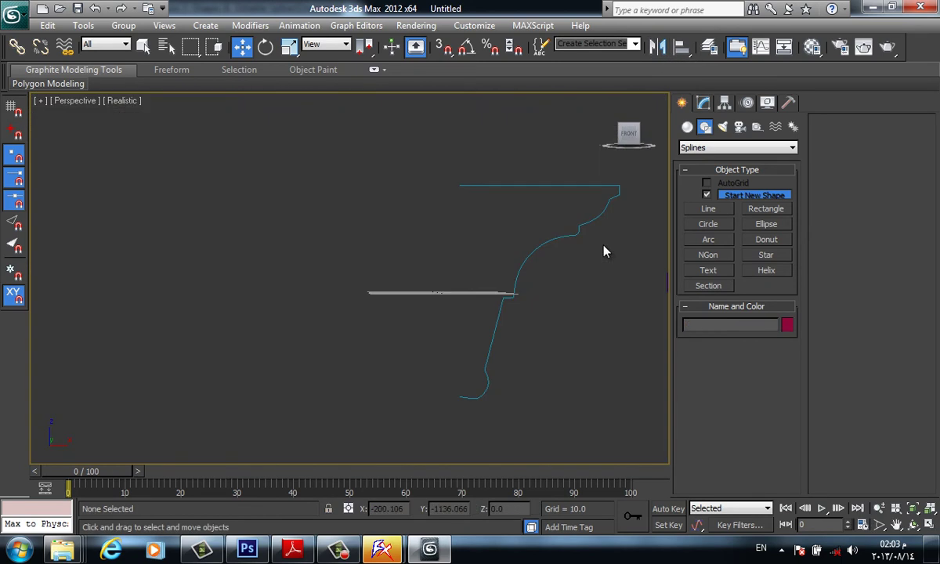
{"action": "scroll", "coordinate": [521, 294], "scroll_direction": "down", "scroll_amount": 3}
{"action": "scroll", "coordinate": [485, 309], "scroll_direction": "up", "scroll_amount": 3}
{"action": "middle_click_drag", "start_coordinate": [484, 311], "coordinate": [451, 340], "text": "alt"}
{"action": "scroll", "coordinate": [486, 316], "scroll_direction": "down", "scroll_amount": 2}
{"action": "scroll", "coordinate": [445, 323], "scroll_direction": "up", "scroll_amount": 2}
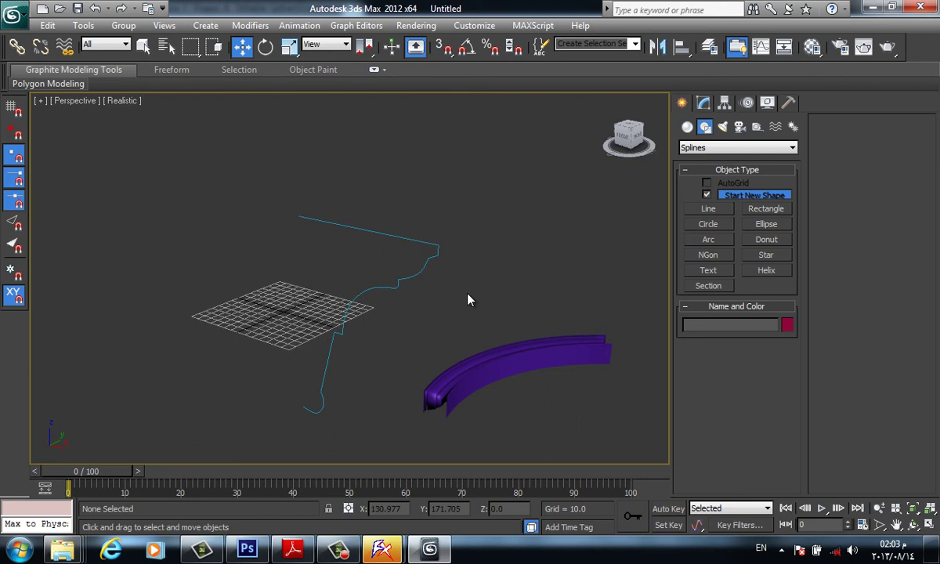
{"action": "left_click", "coordinate": [432, 259]}
{"action": "left_click", "coordinate": [703, 103]}
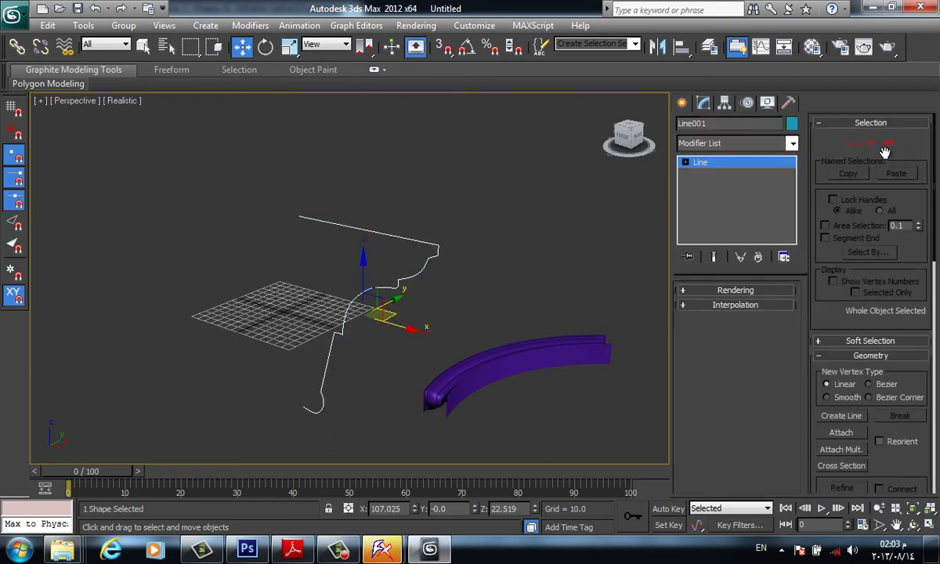
{"action": "left_click", "coordinate": [887, 143]}
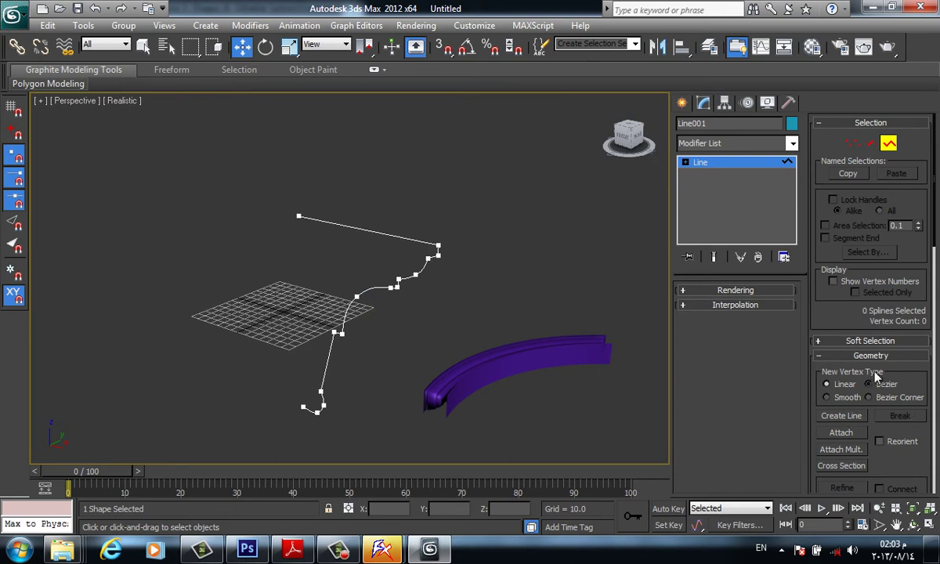
{"action": "left_click_drag", "start_coordinate": [900, 443], "coordinate": [888, 96]}
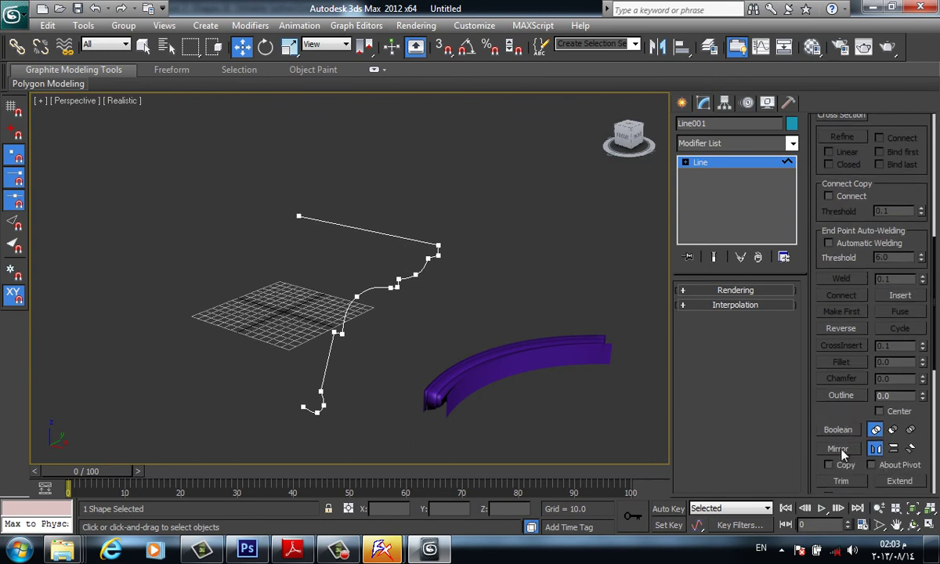
{"action": "left_click", "coordinate": [412, 237]}
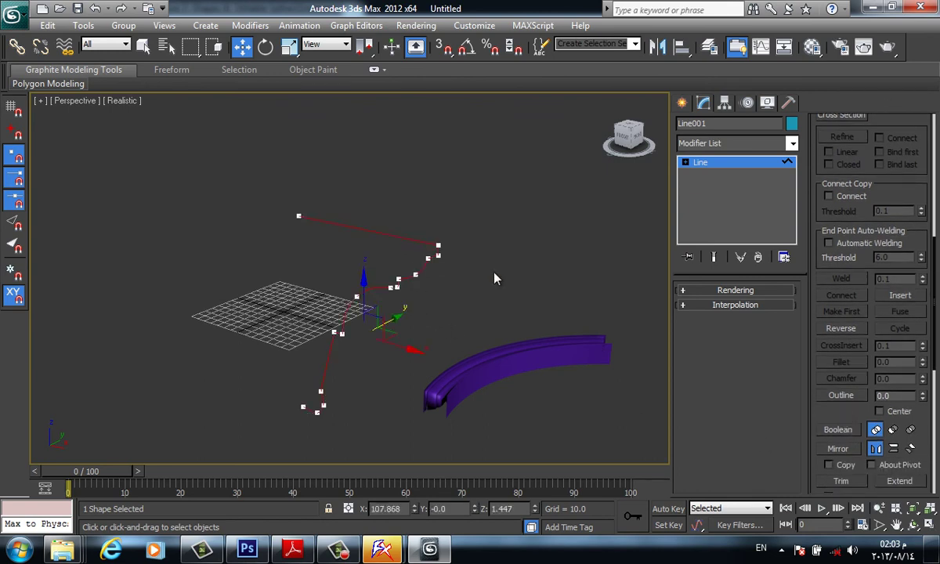
{"action": "left_click", "coordinate": [837, 452]}
- Set the curved moulding's Shell outer amount to about 31.67 and clear the selection
{"action": "middle_click_drag", "start_coordinate": [569, 411], "coordinate": [532, 343]}
{"action": "scroll", "coordinate": [586, 388], "scroll_direction": "up", "scroll_amount": 3}
{"action": "scroll", "coordinate": [585, 395], "scroll_direction": "down", "scroll_amount": 1}
{"action": "scroll", "coordinate": [533, 278], "scroll_direction": "up", "scroll_amount": 3}
{"action": "middle_click_drag", "start_coordinate": [533, 277], "coordinate": [501, 365]}
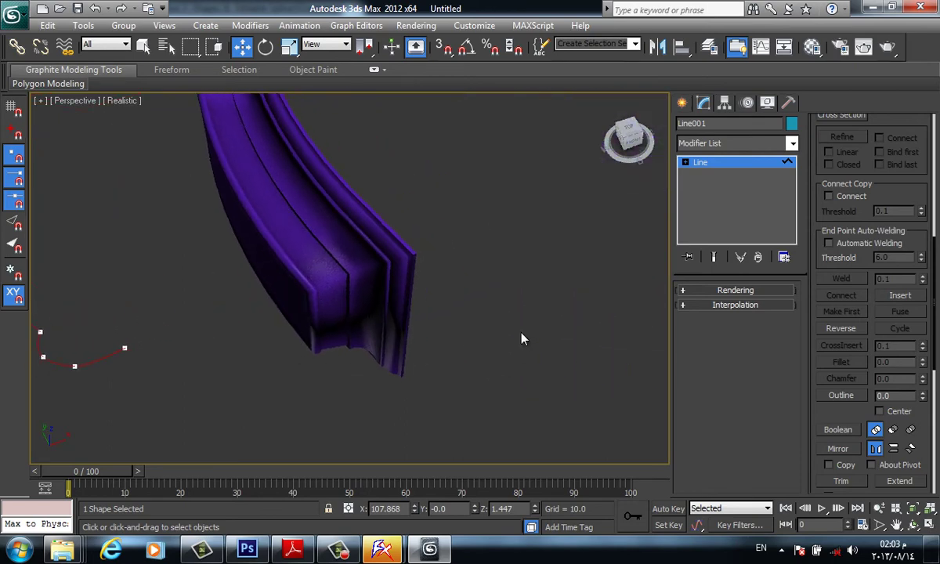
{"action": "scroll", "coordinate": [513, 333], "scroll_direction": "down", "scroll_amount": 2}
{"action": "left_click", "coordinate": [680, 102]}
{"action": "middle_click_drag", "start_coordinate": [487, 235], "coordinate": [451, 298], "text": "alt"}
{"action": "left_click", "coordinate": [342, 320]}
{"action": "left_click", "coordinate": [702, 105]}
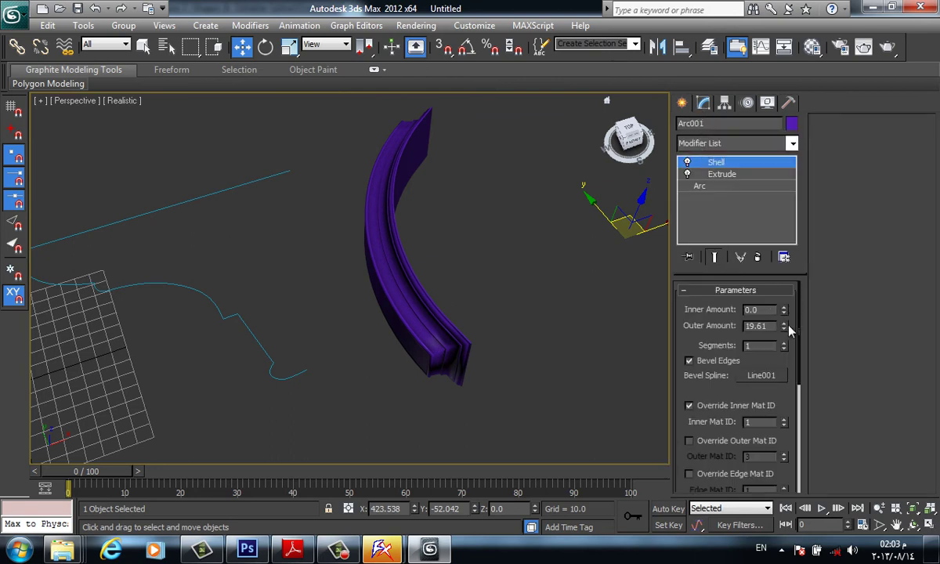
{"action": "left_click_drag", "start_coordinate": [786, 329], "coordinate": [777, 555]}
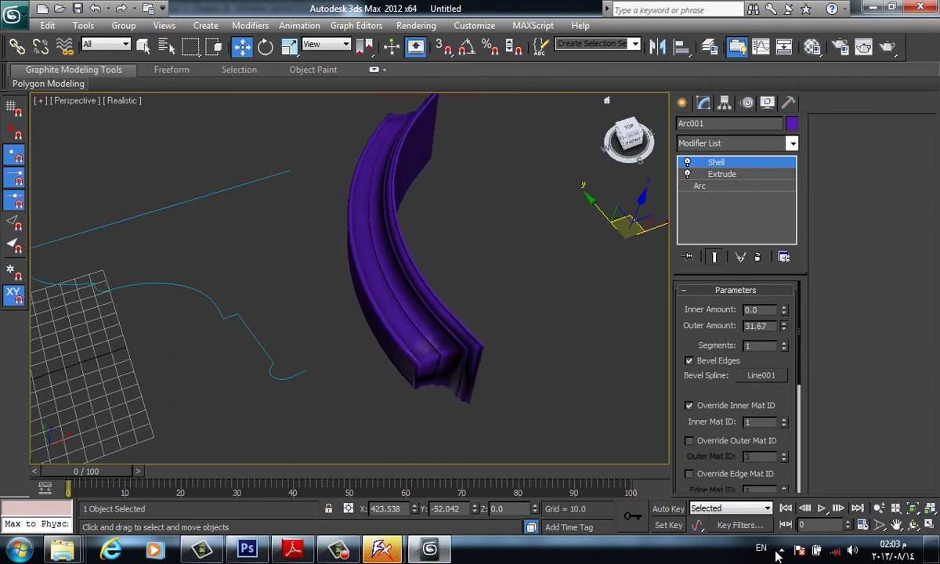
{"action": "scroll", "coordinate": [746, 399], "scroll_direction": "down", "scroll_amount": 5}
{"action": "middle_click_drag", "start_coordinate": [497, 382], "coordinate": [518, 380]}
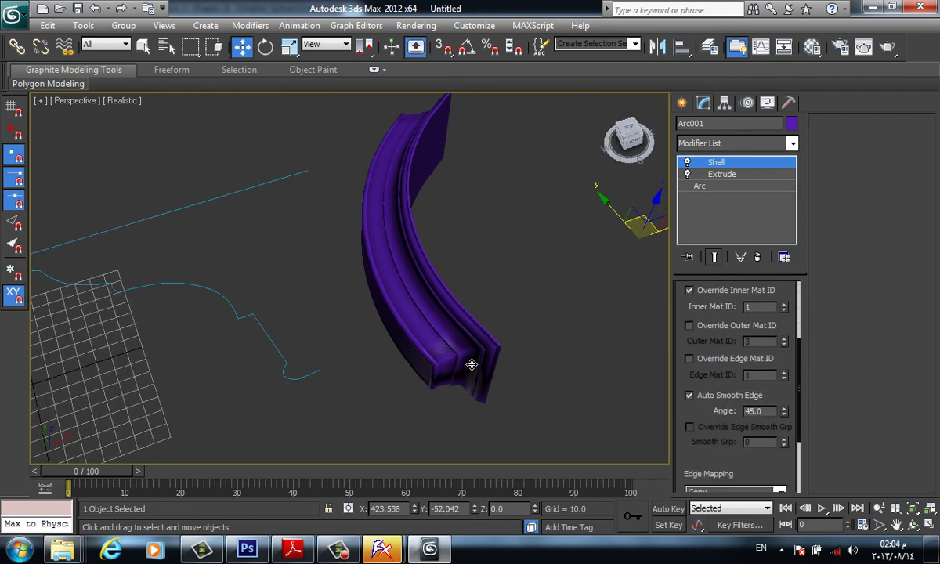
{"action": "left_click", "coordinate": [578, 348]}
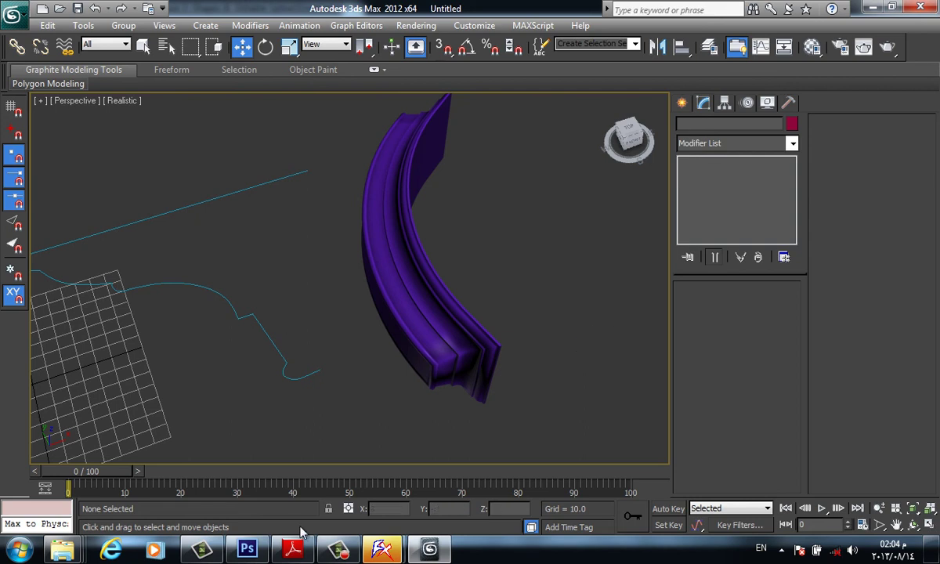
- Switch to Windows Explorer and open the photo 543_F2_640_504 (1) from the Sections folder in Tutorial 14 - decoration Elements
{"action": "mouse_move", "coordinate": [62, 548]}
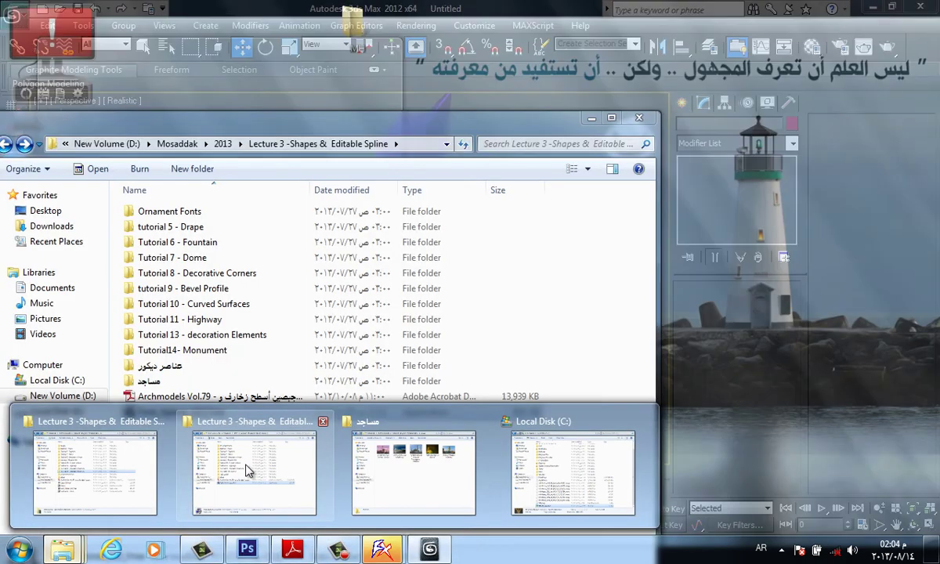
{"action": "left_click", "coordinate": [245, 470]}
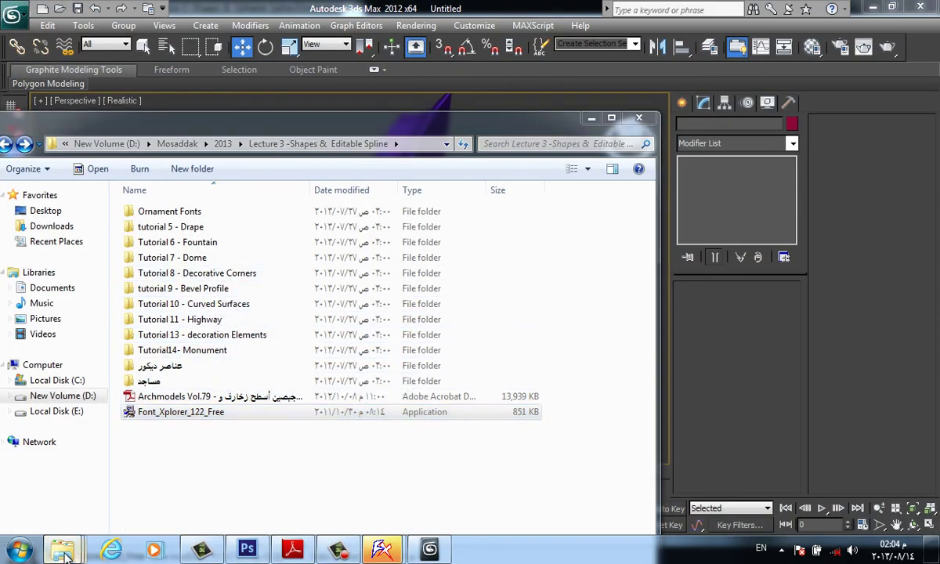
{"action": "mouse_move", "coordinate": [62, 549]}
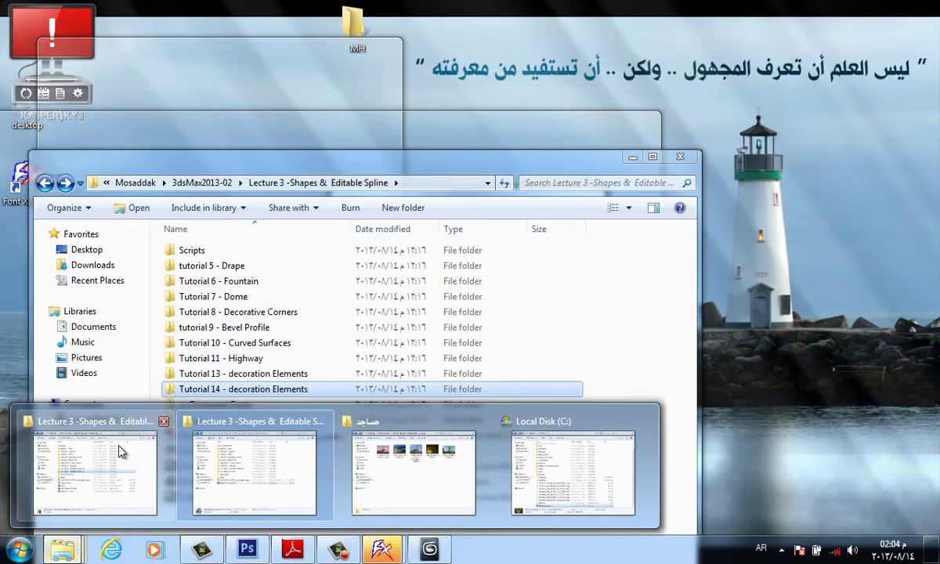
{"action": "left_click", "coordinate": [111, 417]}
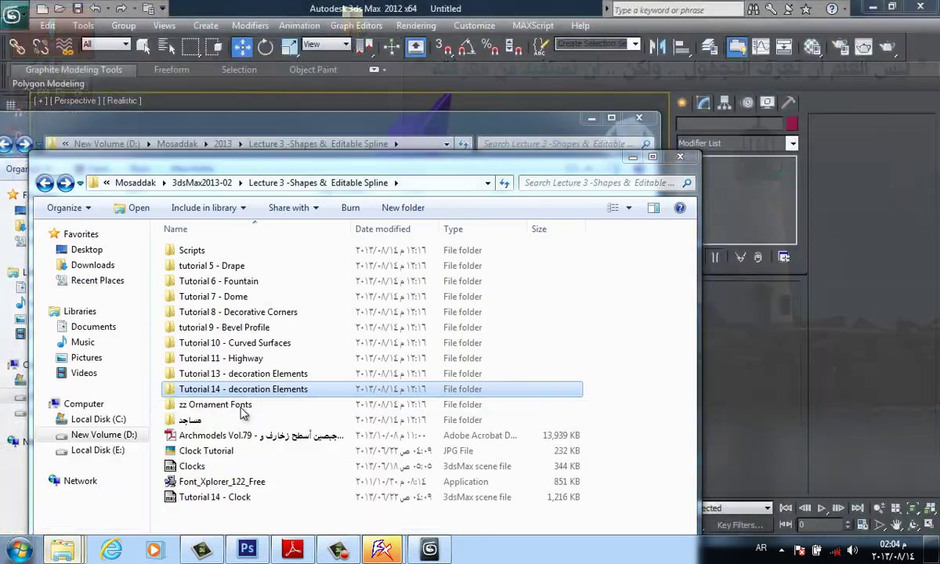
{"action": "double_click", "coordinate": [249, 396]}
{"action": "double_click", "coordinate": [195, 256]}
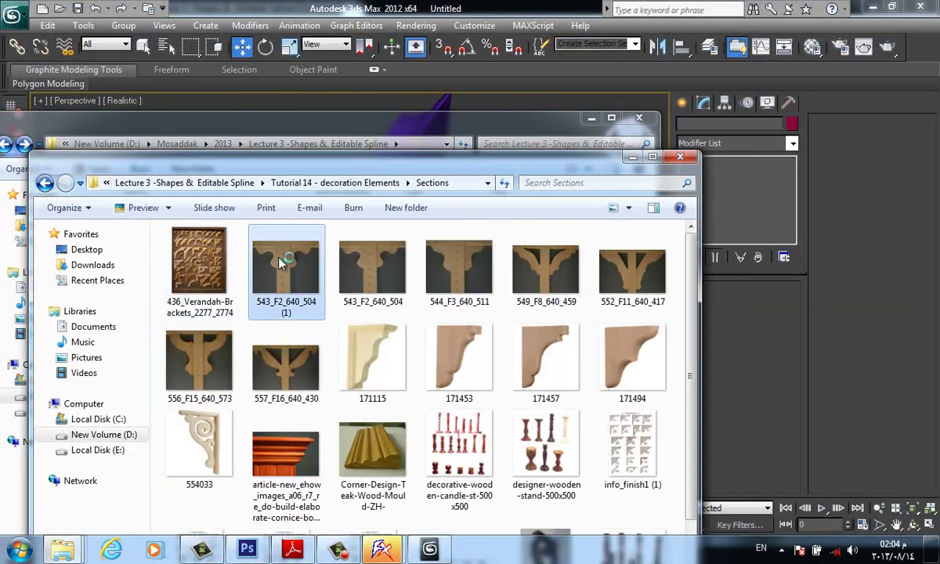
{"action": "double_click", "coordinate": [261, 241]}
- Browse the reference photos of wooden brackets through to the Corner Brackets sheets, examining their profile shapes, and close the photo viewer
{"action": "scroll", "coordinate": [534, 313], "scroll_direction": "down", "scroll_amount": 2}
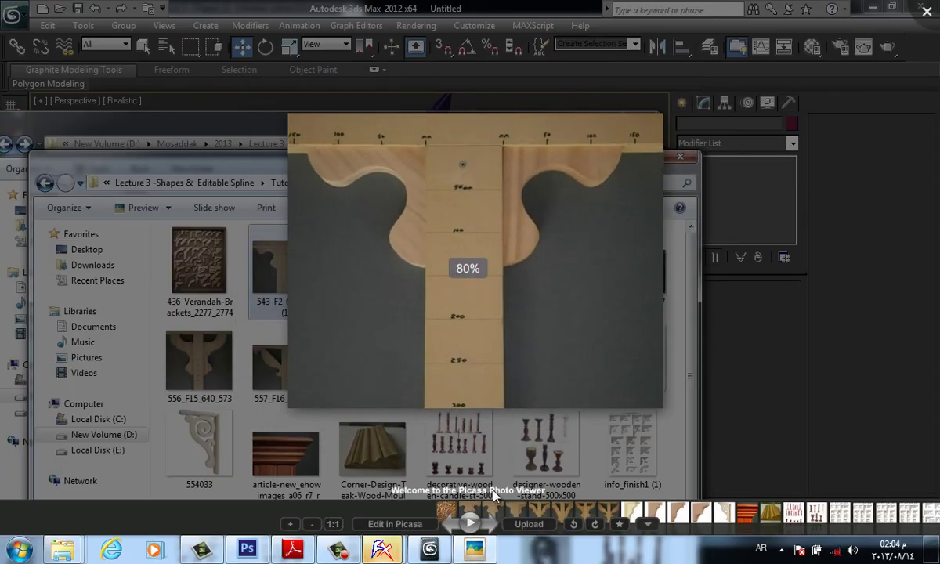
{"action": "scroll", "coordinate": [494, 501], "scroll_direction": "up", "scroll_amount": 2}
{"action": "left_click", "coordinate": [487, 523]}
{"action": "left_click", "coordinate": [487, 523]}
{"action": "left_click", "coordinate": [487, 522]}
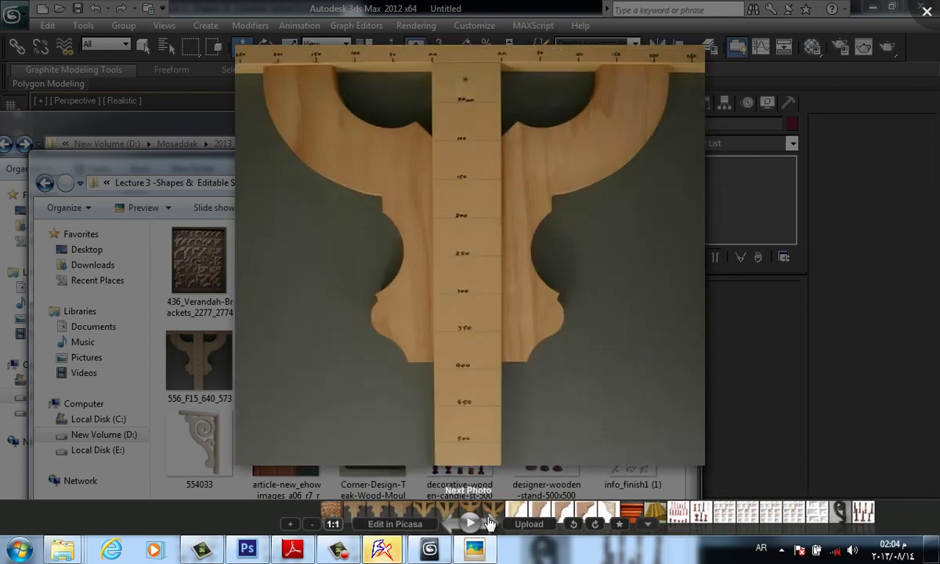
{"action": "left_click", "coordinate": [487, 522]}
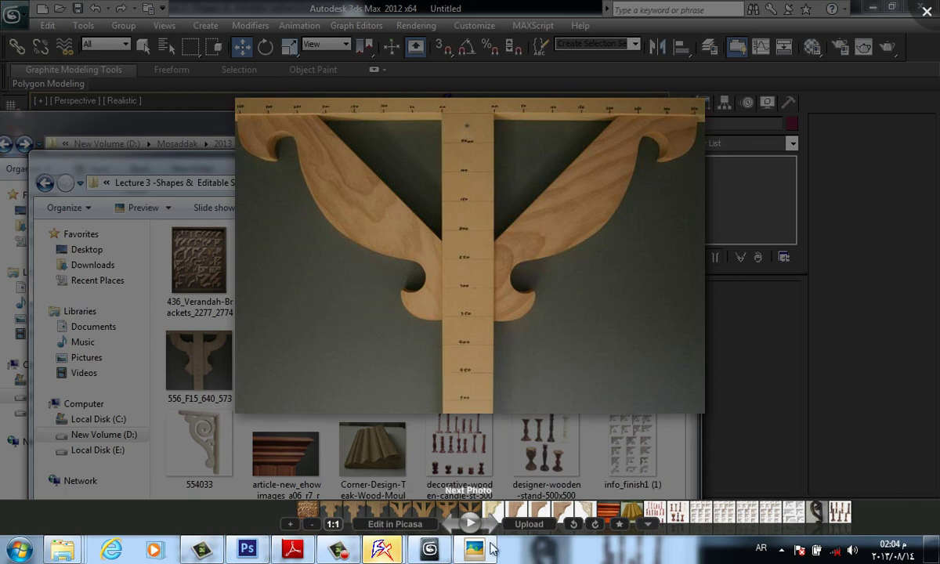
{"action": "left_click", "coordinate": [485, 523]}
{"action": "left_click", "coordinate": [487, 525]}
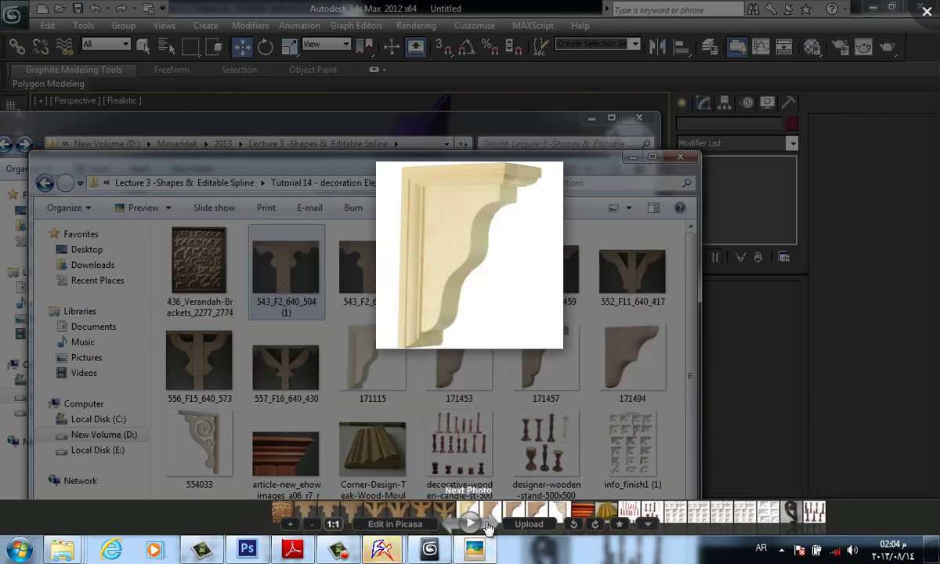
{"action": "left_click", "coordinate": [487, 525]}
{"action": "left_click", "coordinate": [487, 524]}
{"action": "left_click", "coordinate": [487, 524]}
{"action": "left_click", "coordinate": [487, 524]}
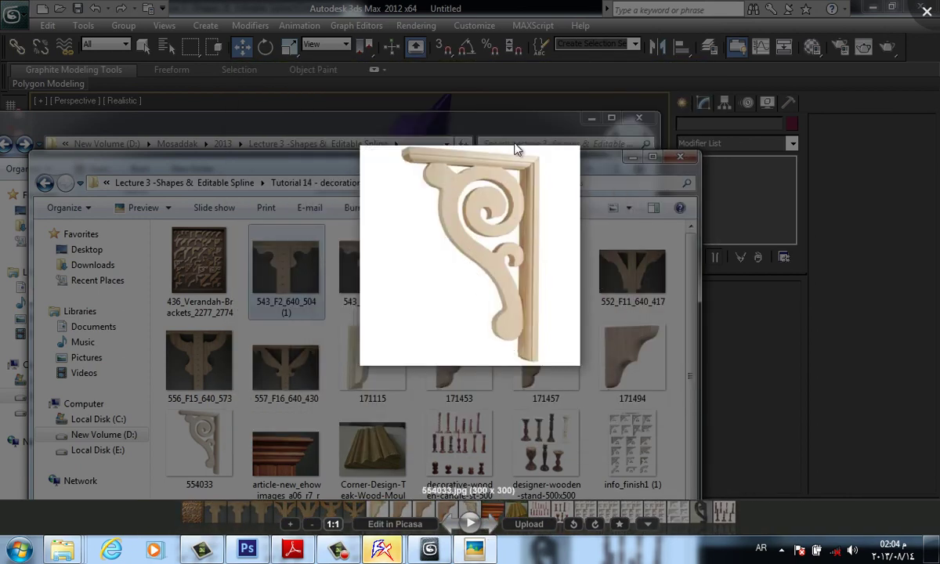
{"action": "left_click", "coordinate": [486, 523]}
{"action": "left_click", "coordinate": [487, 524]}
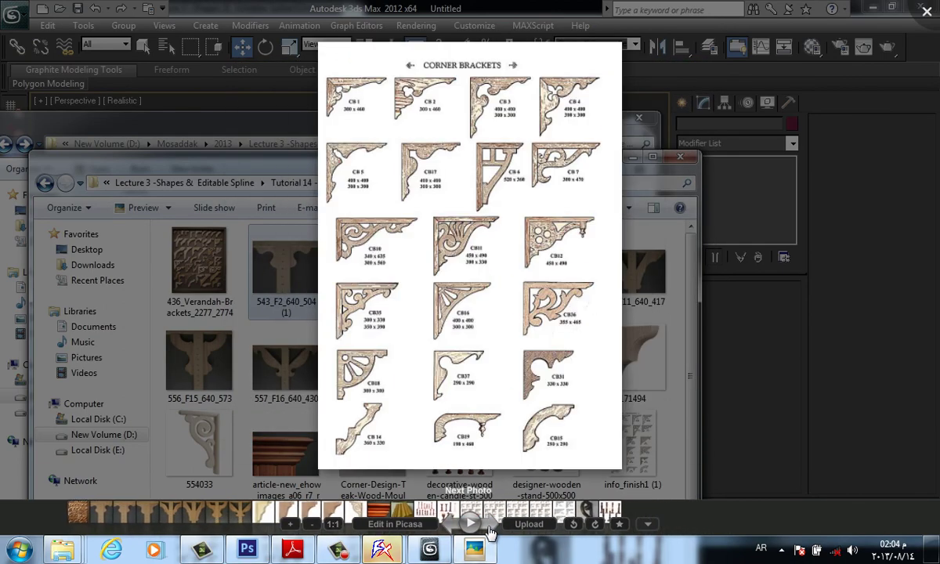
{"action": "left_click", "coordinate": [486, 524]}
{"action": "key", "text": "Escape"}
{"action": "left_click", "coordinate": [337, 552]}
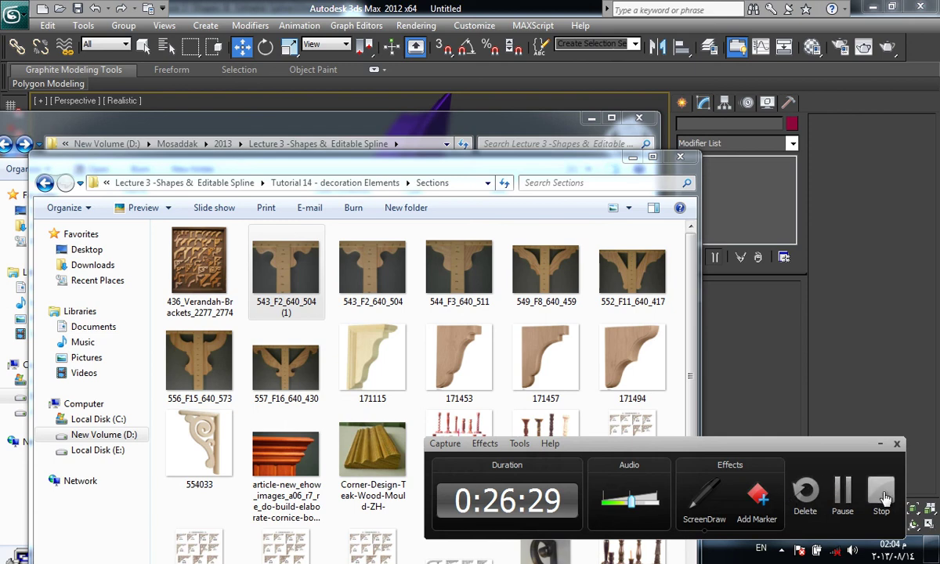